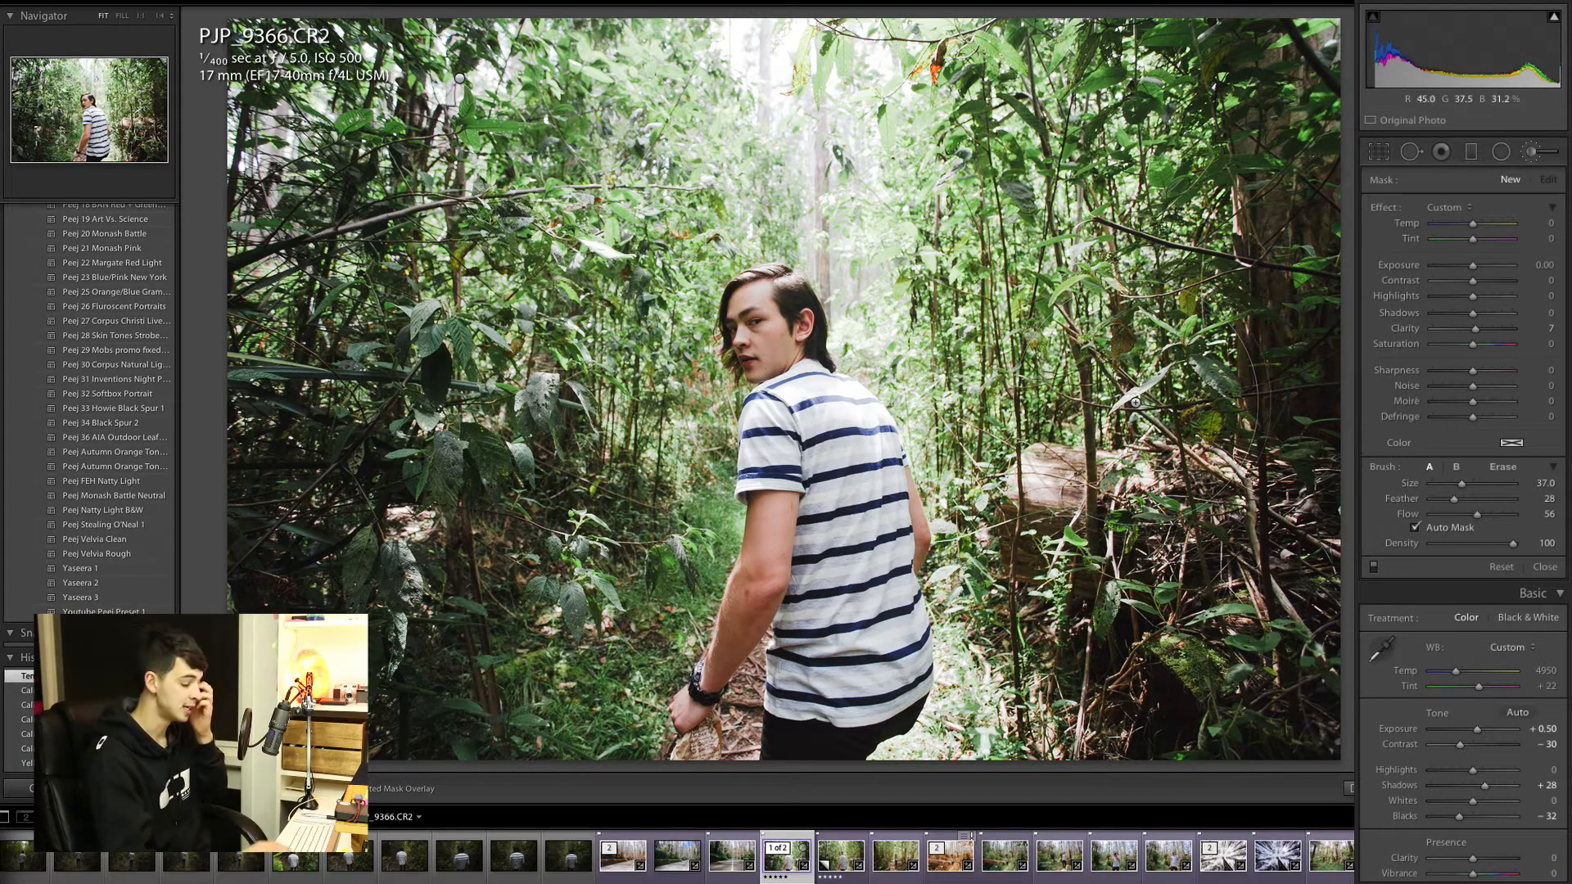
Step: Compare the edited forest portrait with its unedited original and with the alternative edit in the virtual copy
key(backslash)
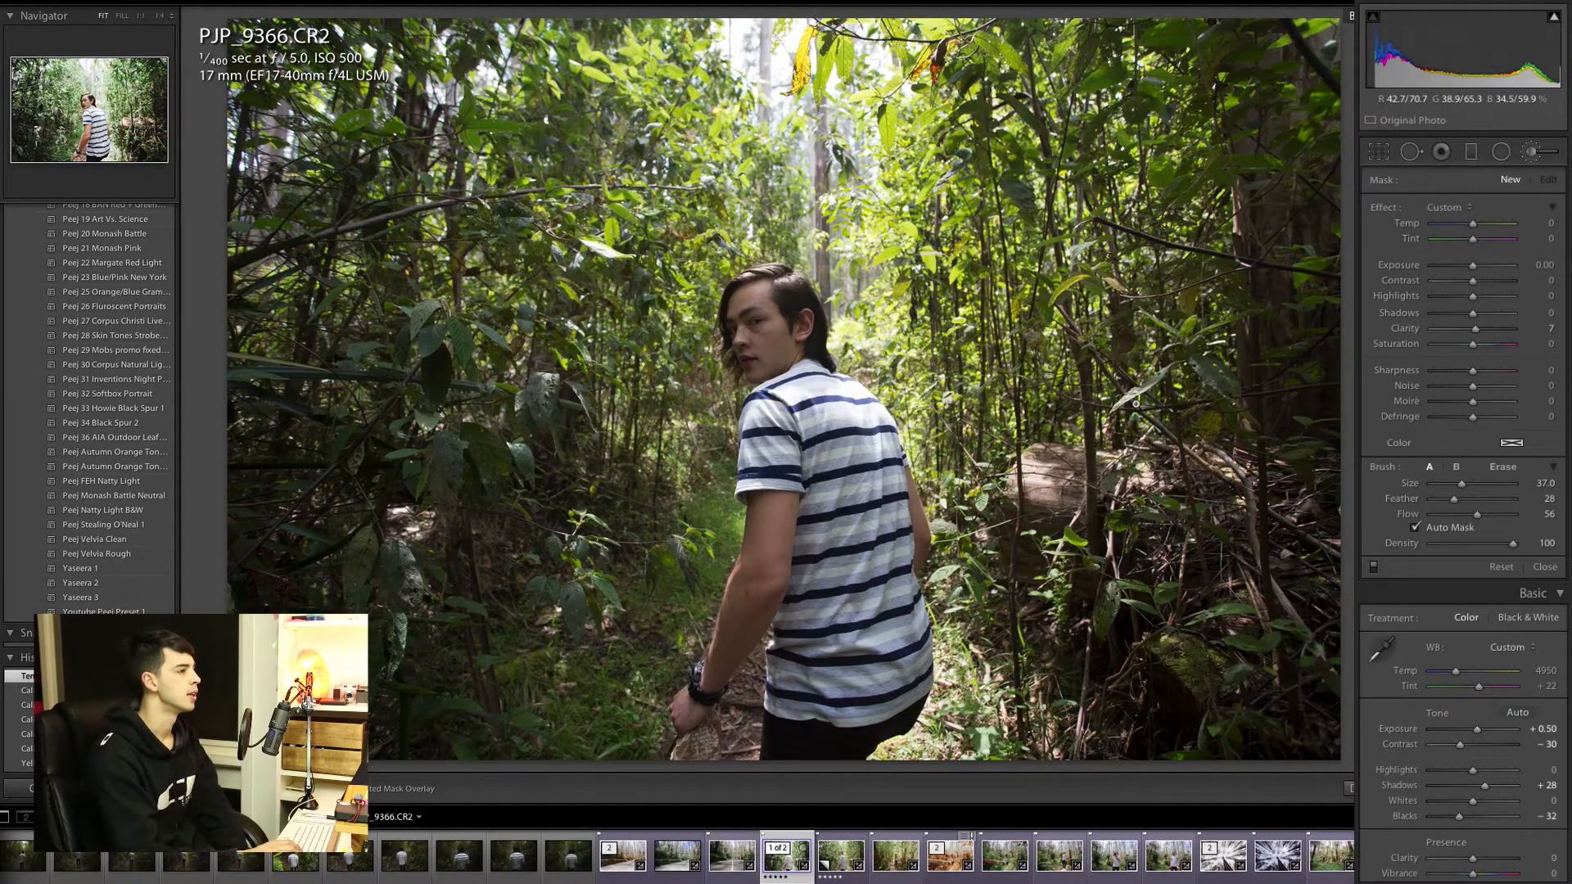
key(backslash)
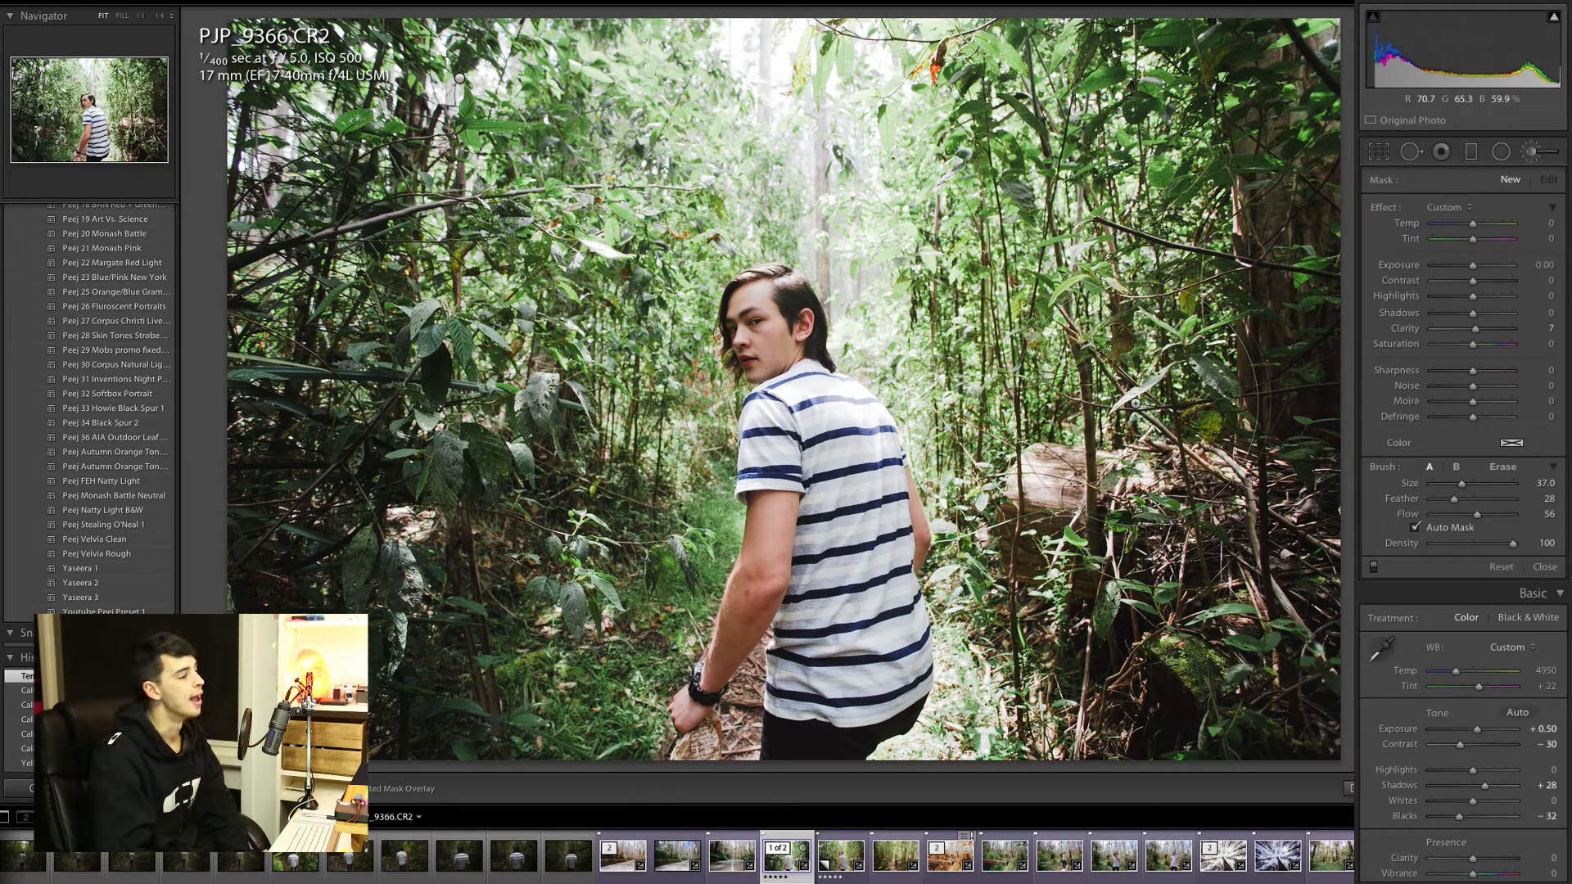
key(Right)
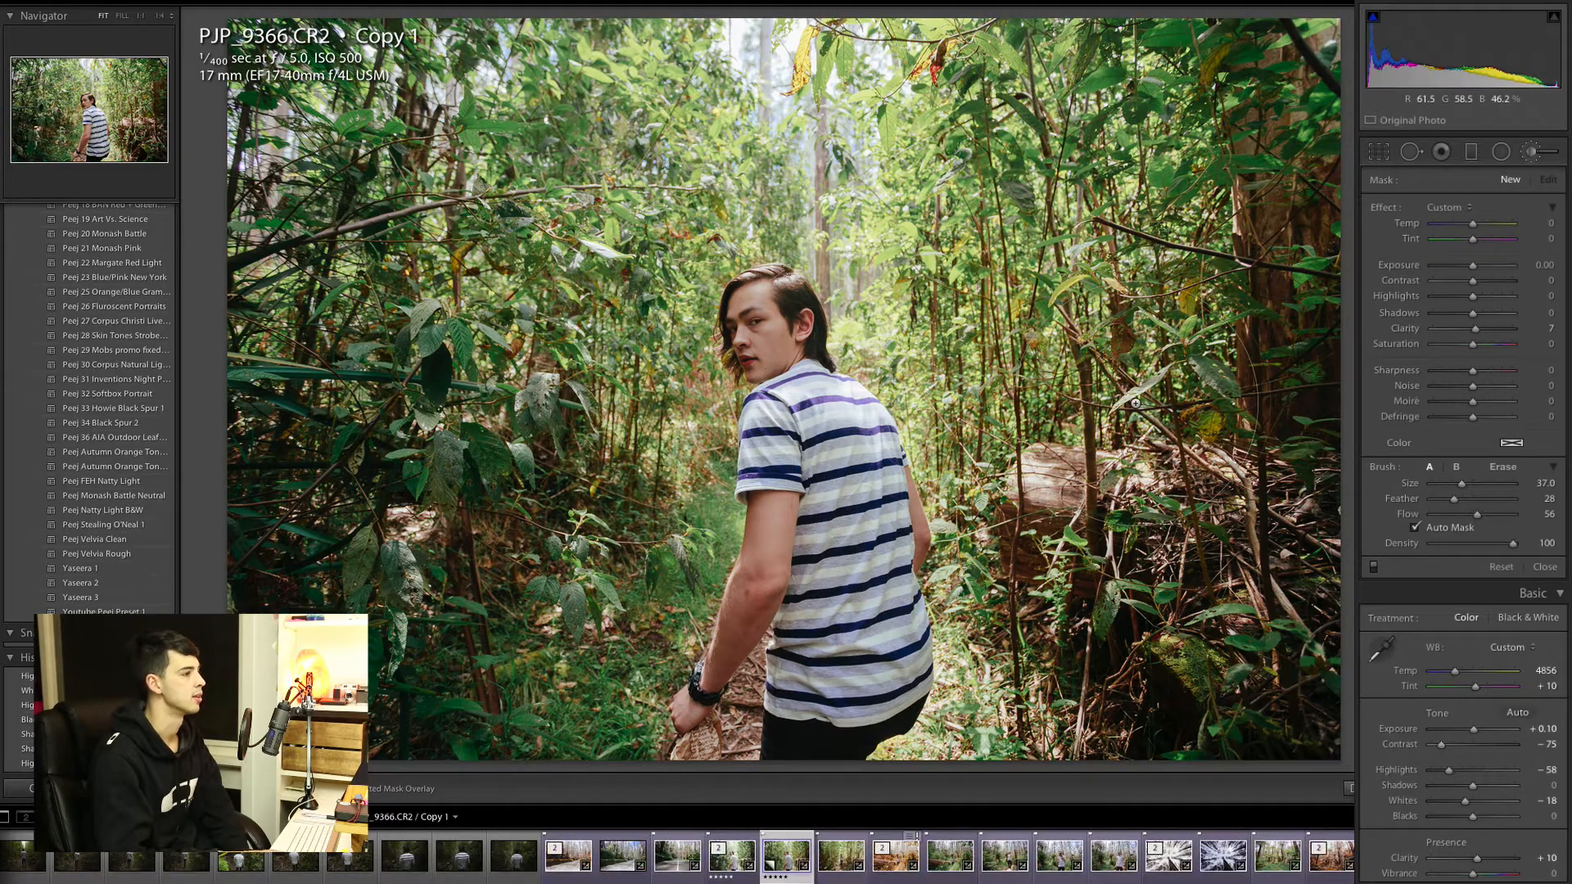
key(Left)
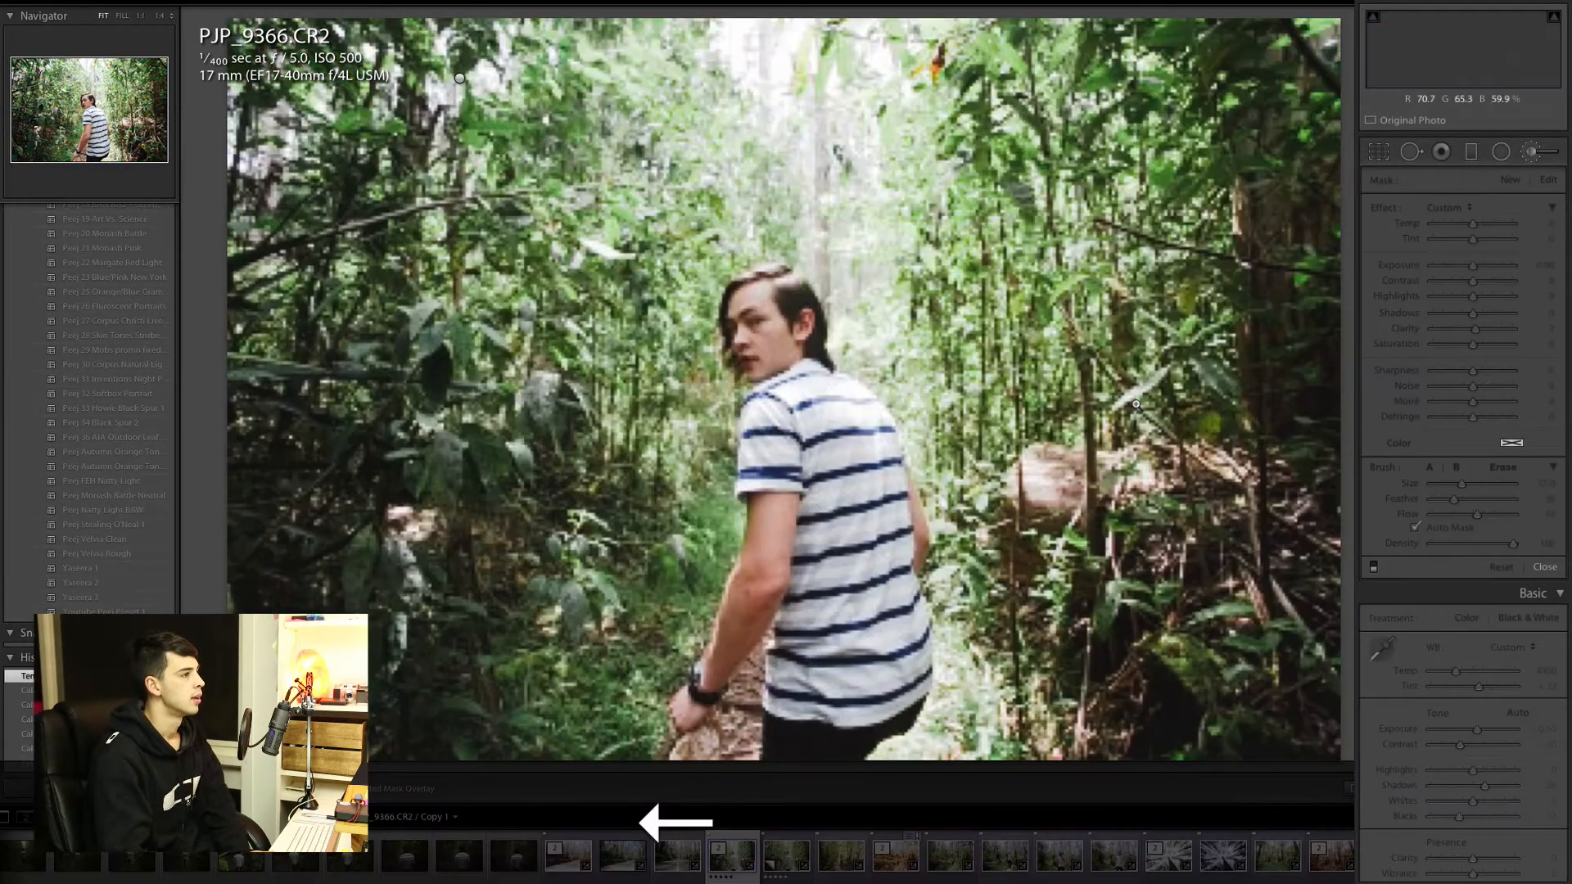
key(Right)
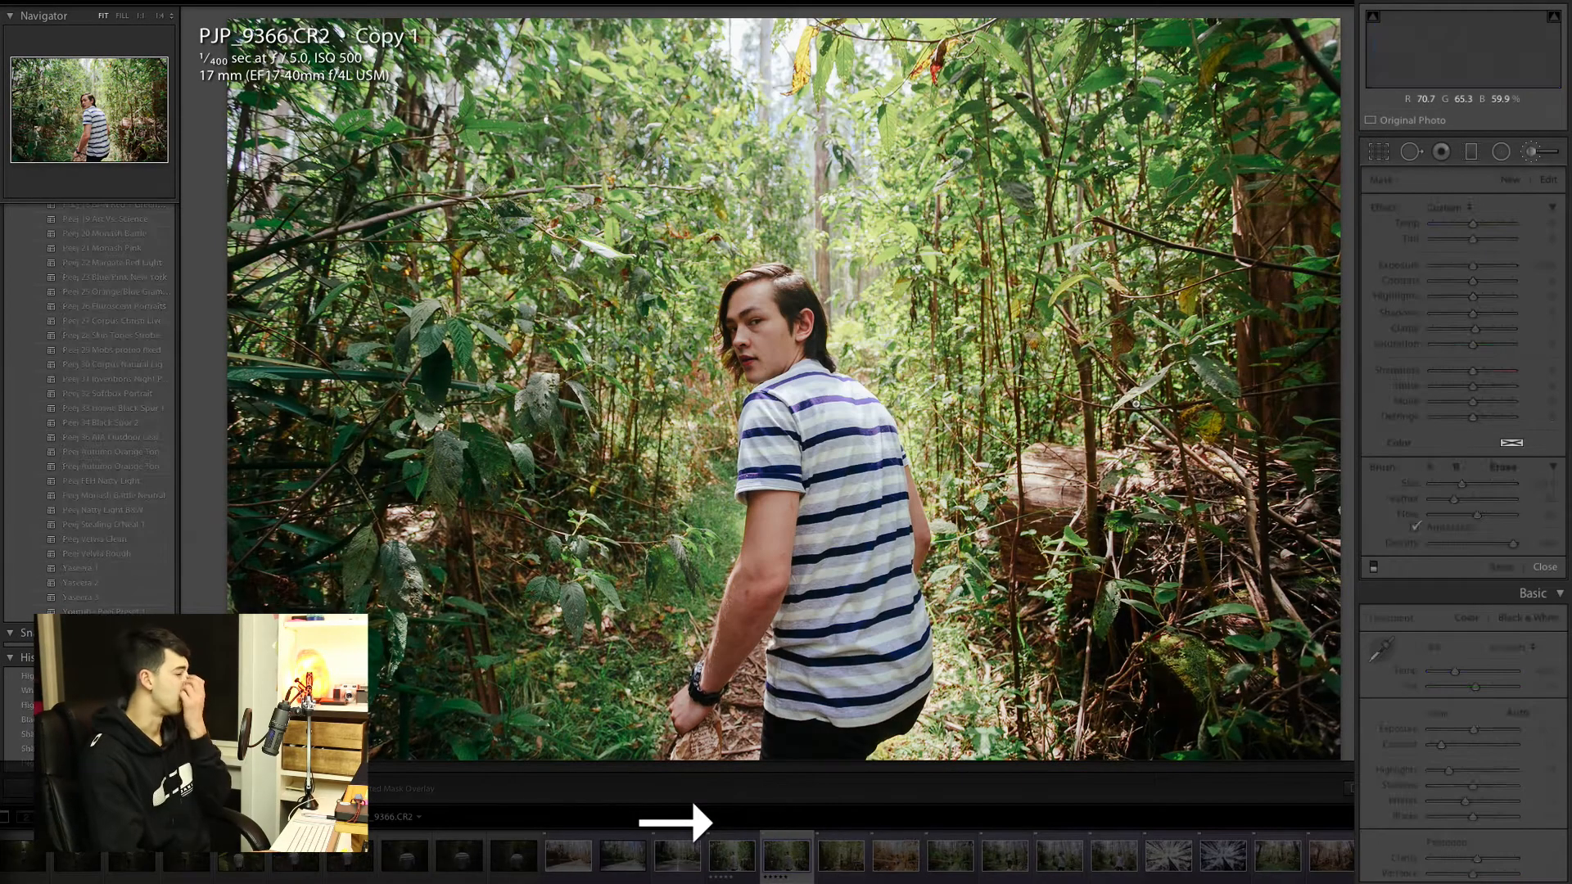
key(Left)
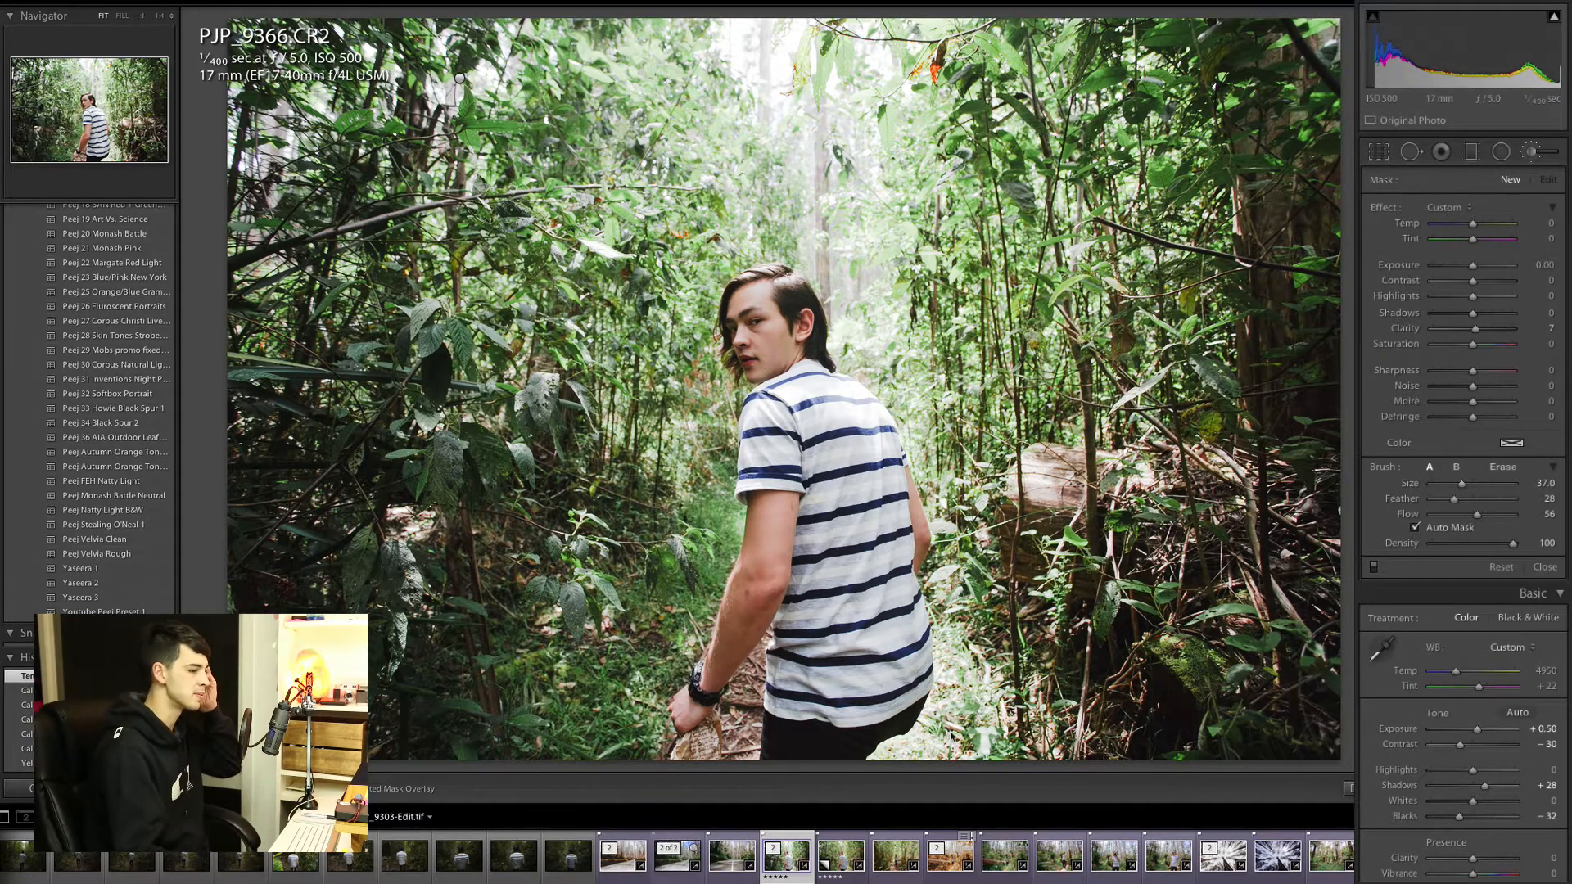
Step: Create another virtual copy of the forest portrait, close the adjustment brush, and reset all develop settings on PJP_9366.CR2
right_click(788, 877)
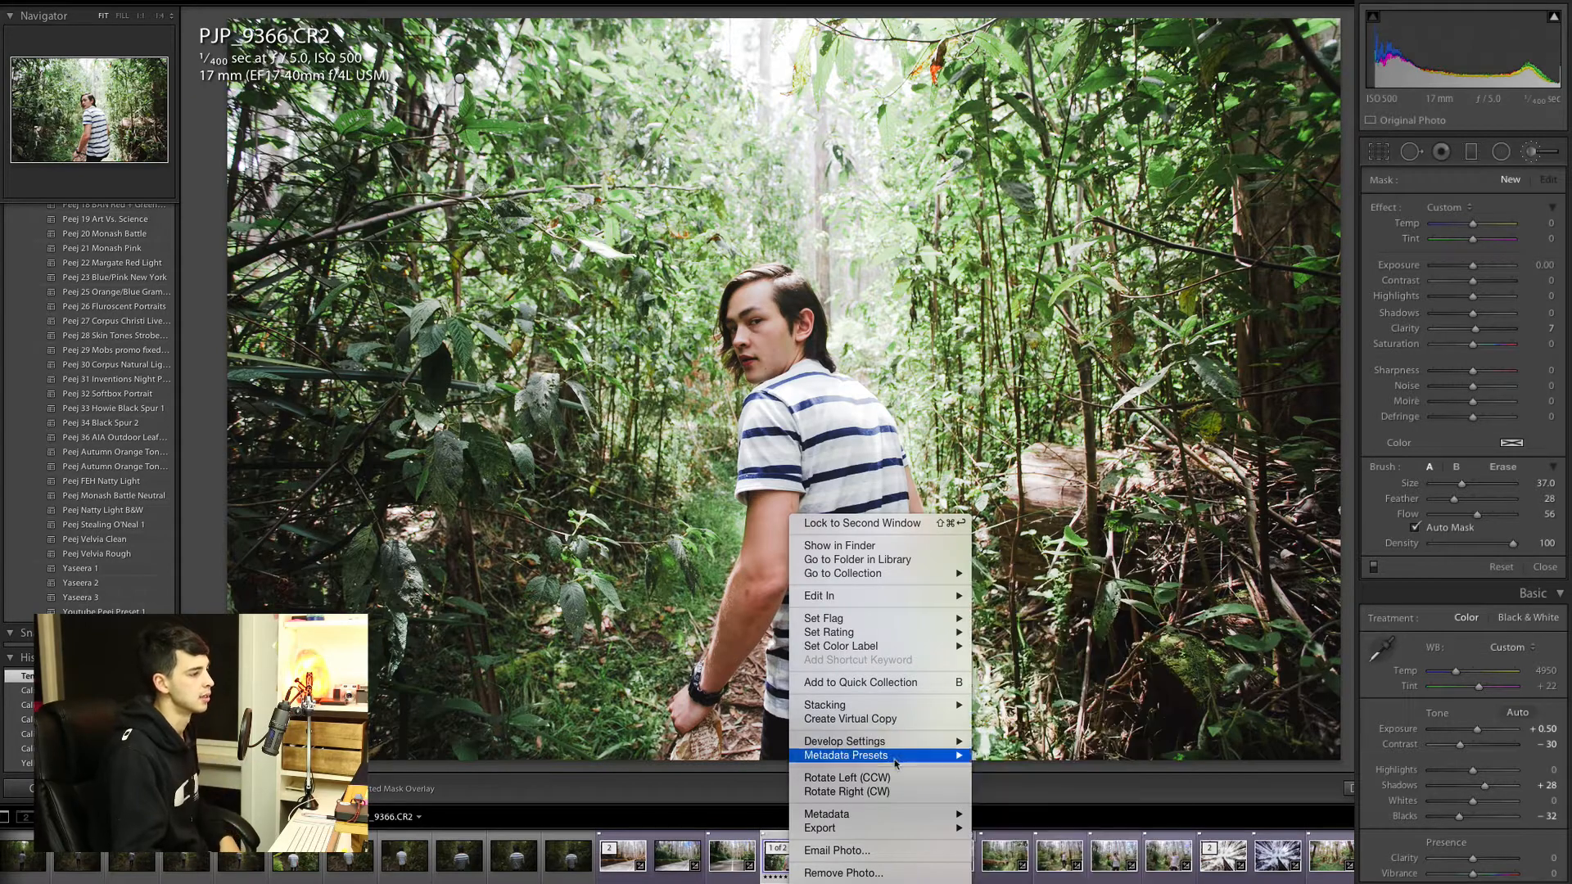
click(891, 719)
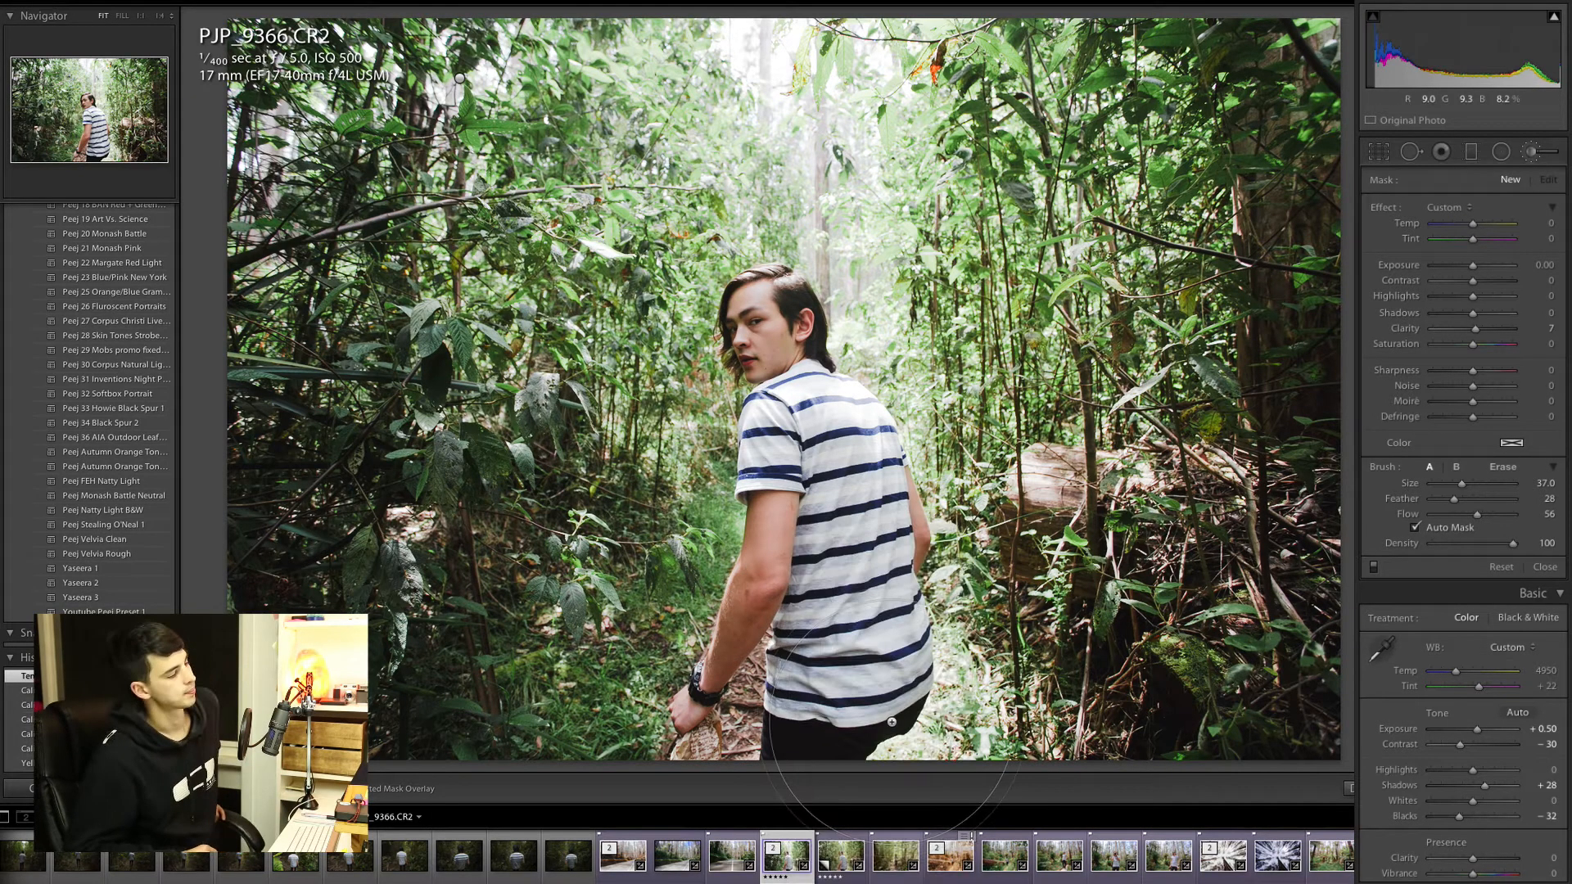
click(1533, 152)
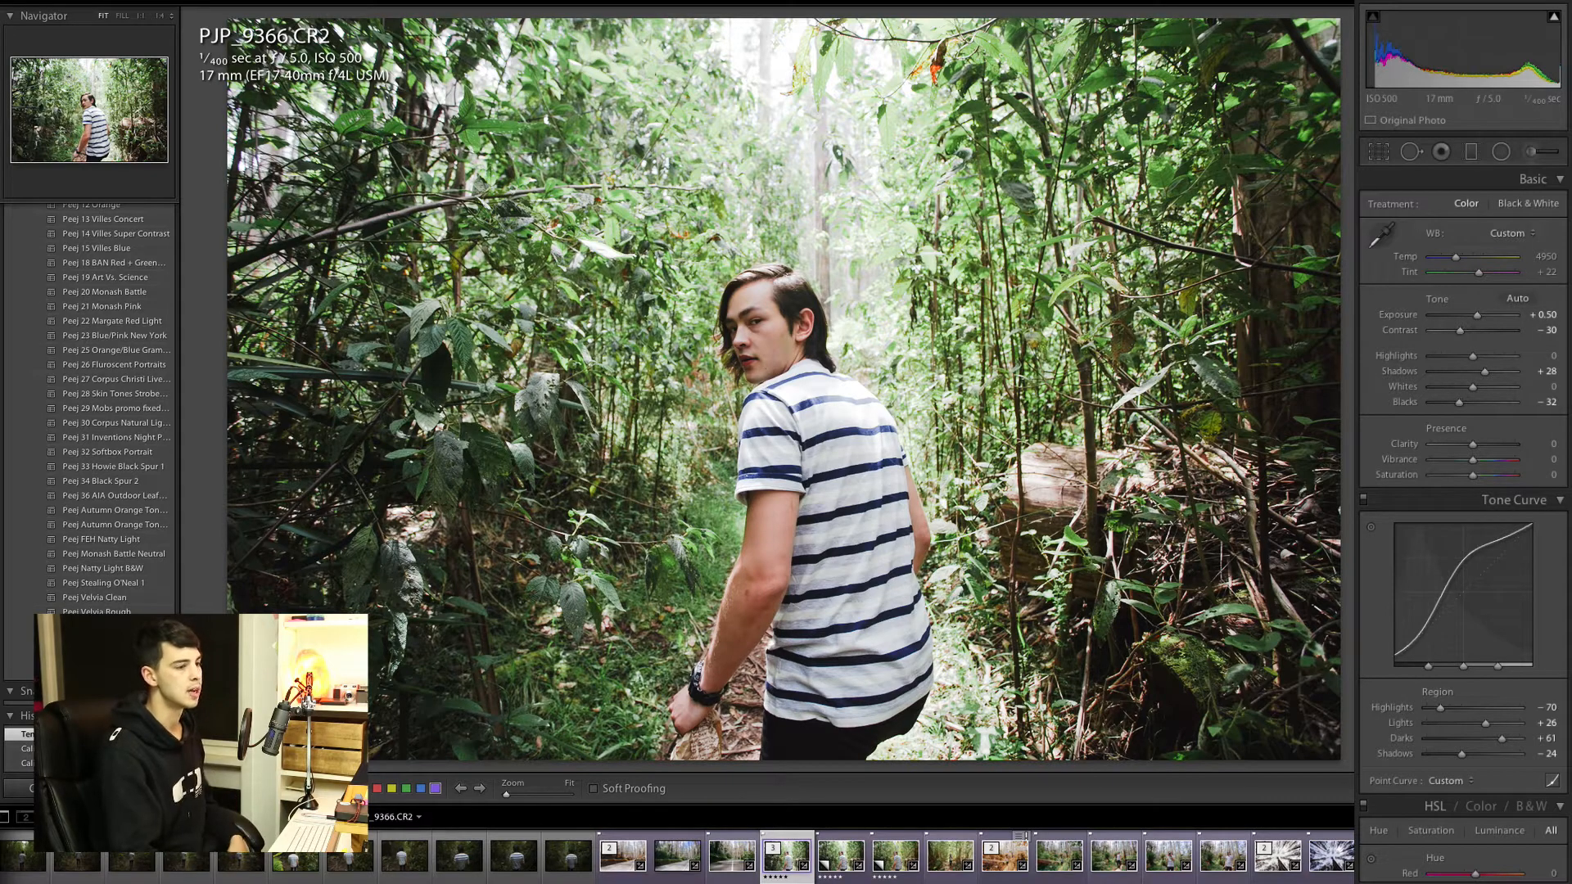
key(ctrl+shift+r)
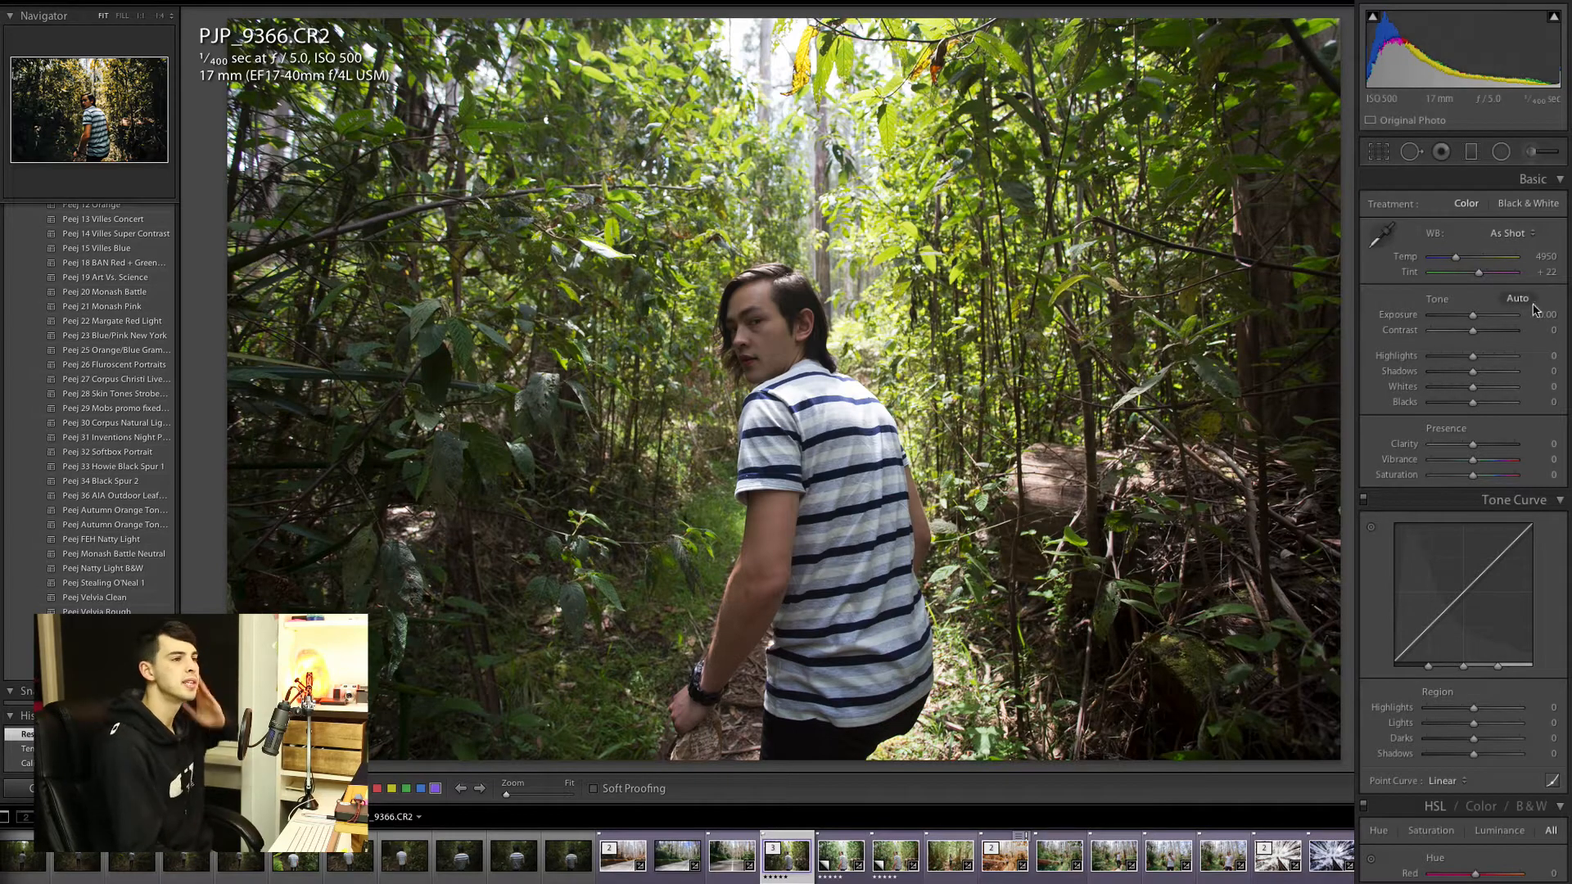
Step: Set the camera calibration profile to Camera Neutral
scroll(1519, 573, down, 20)
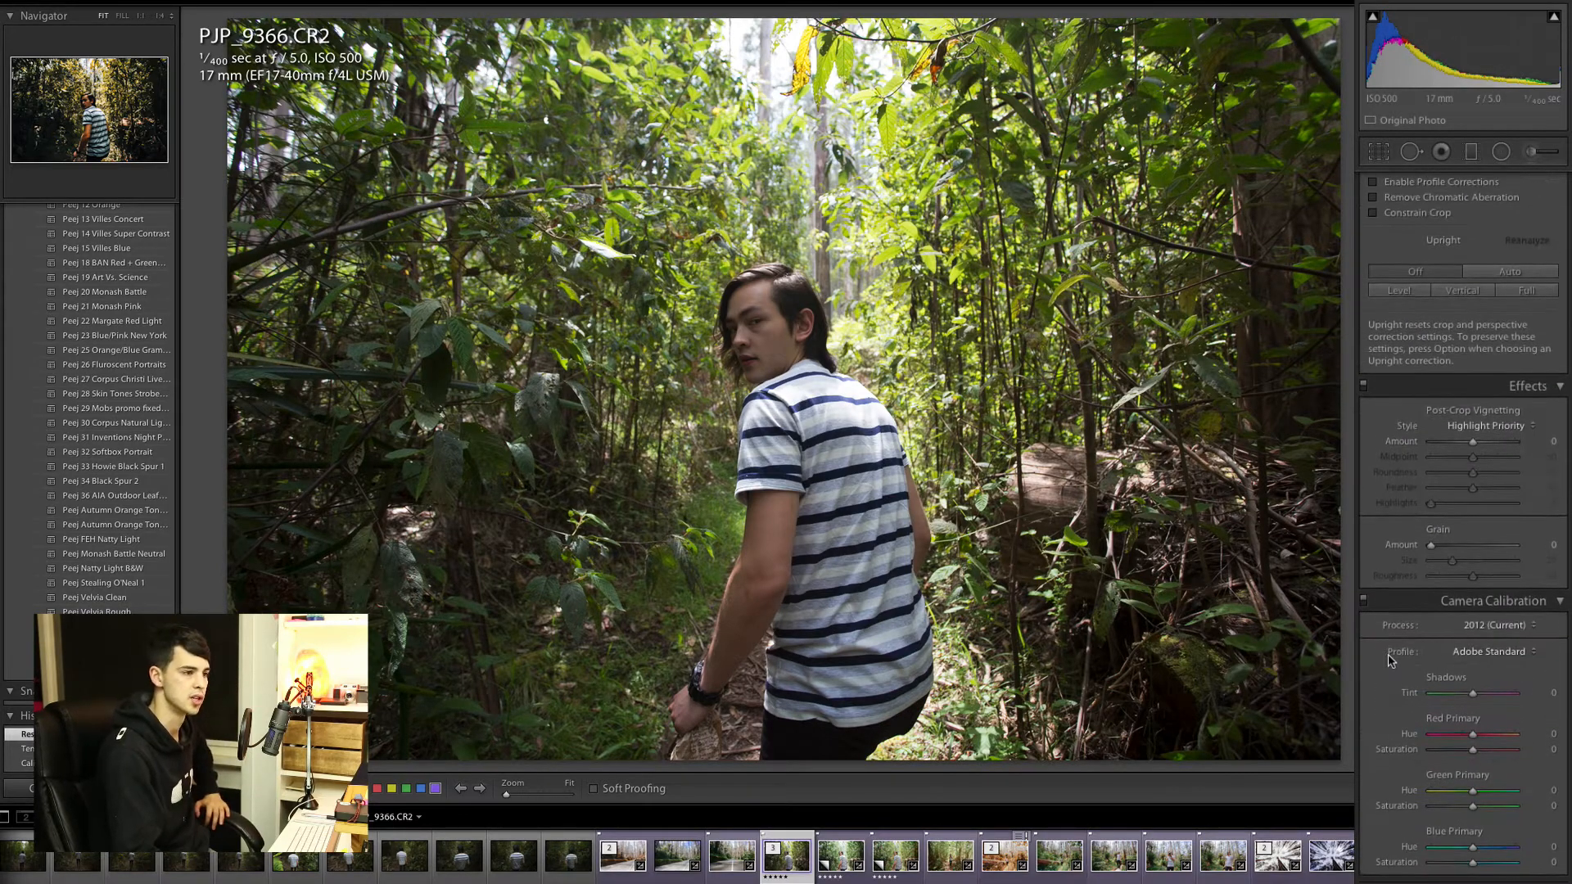
click(1502, 652)
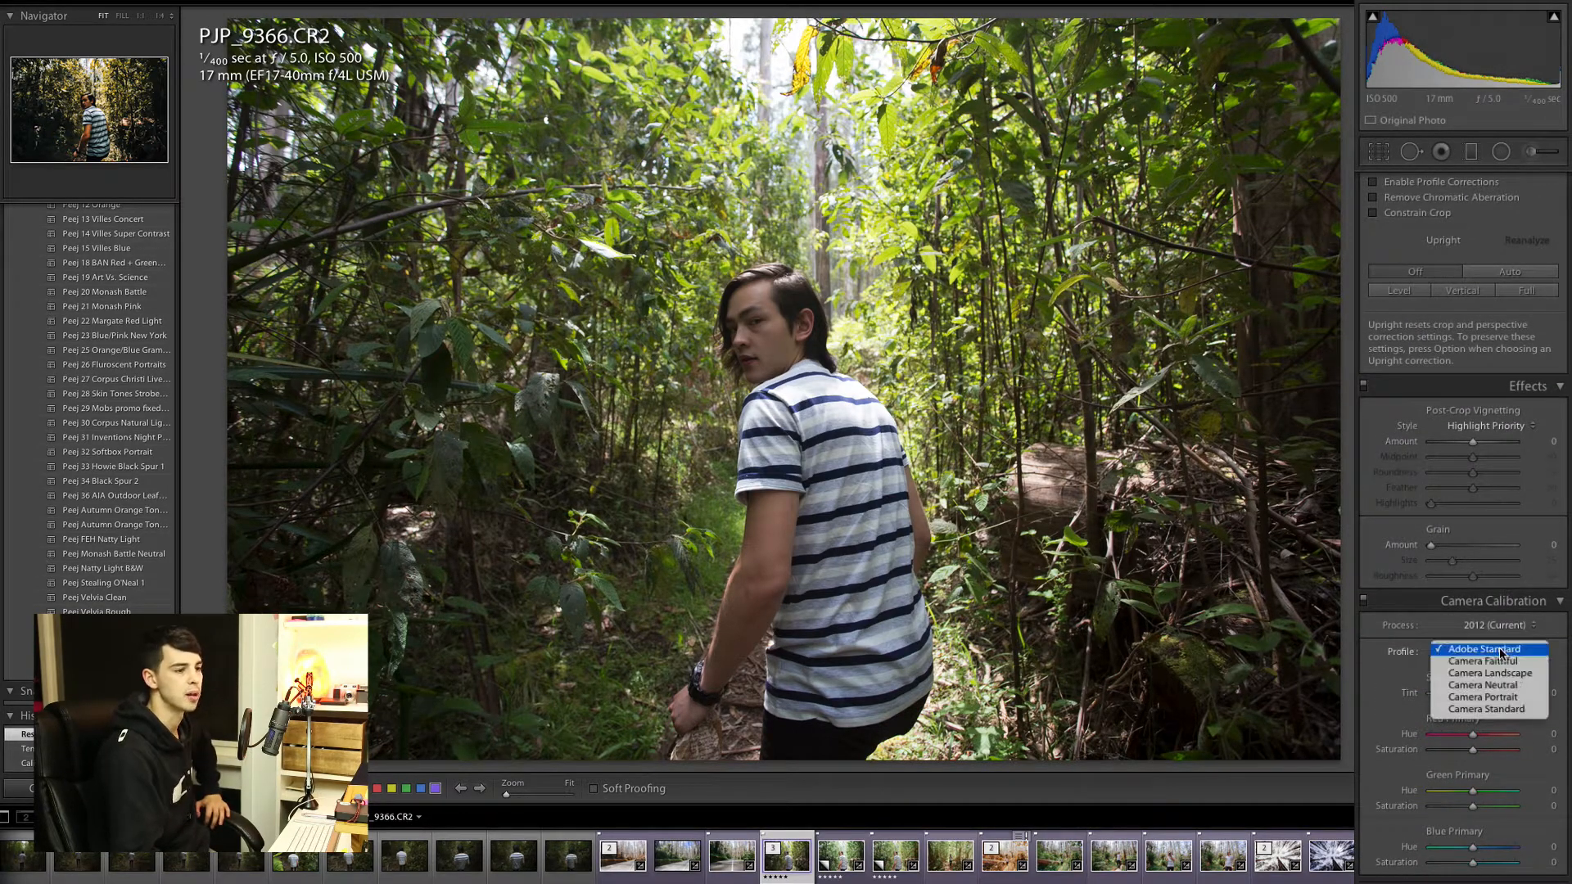
click(1515, 686)
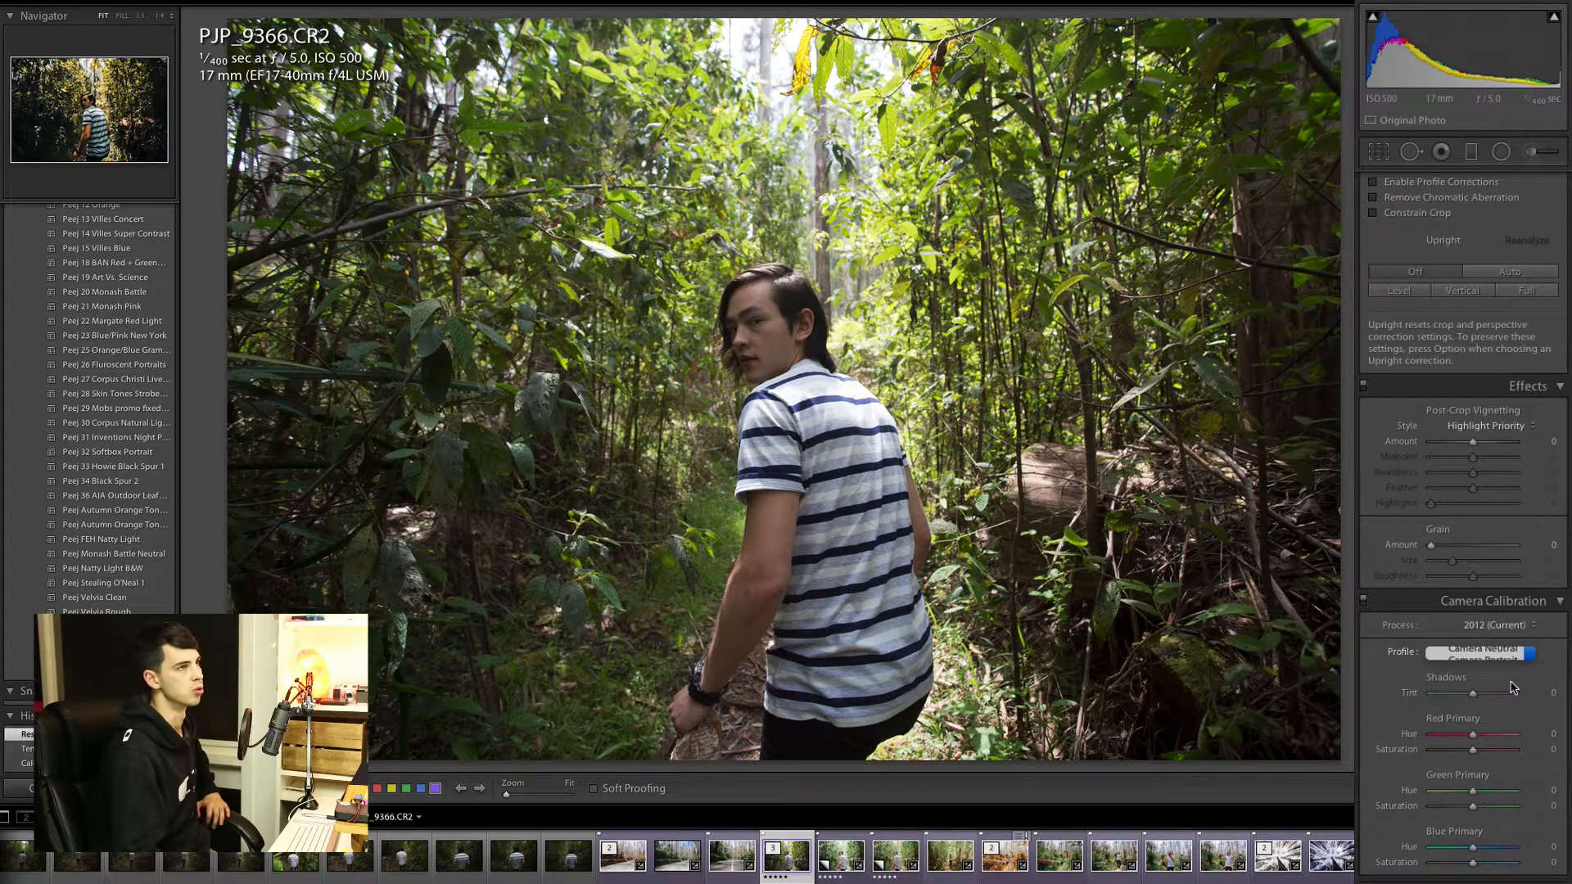
Step: Raise the photo's basic Exposure to +0.80
scroll(1396, 427, up, 5)
scroll(1397, 427, up, 10)
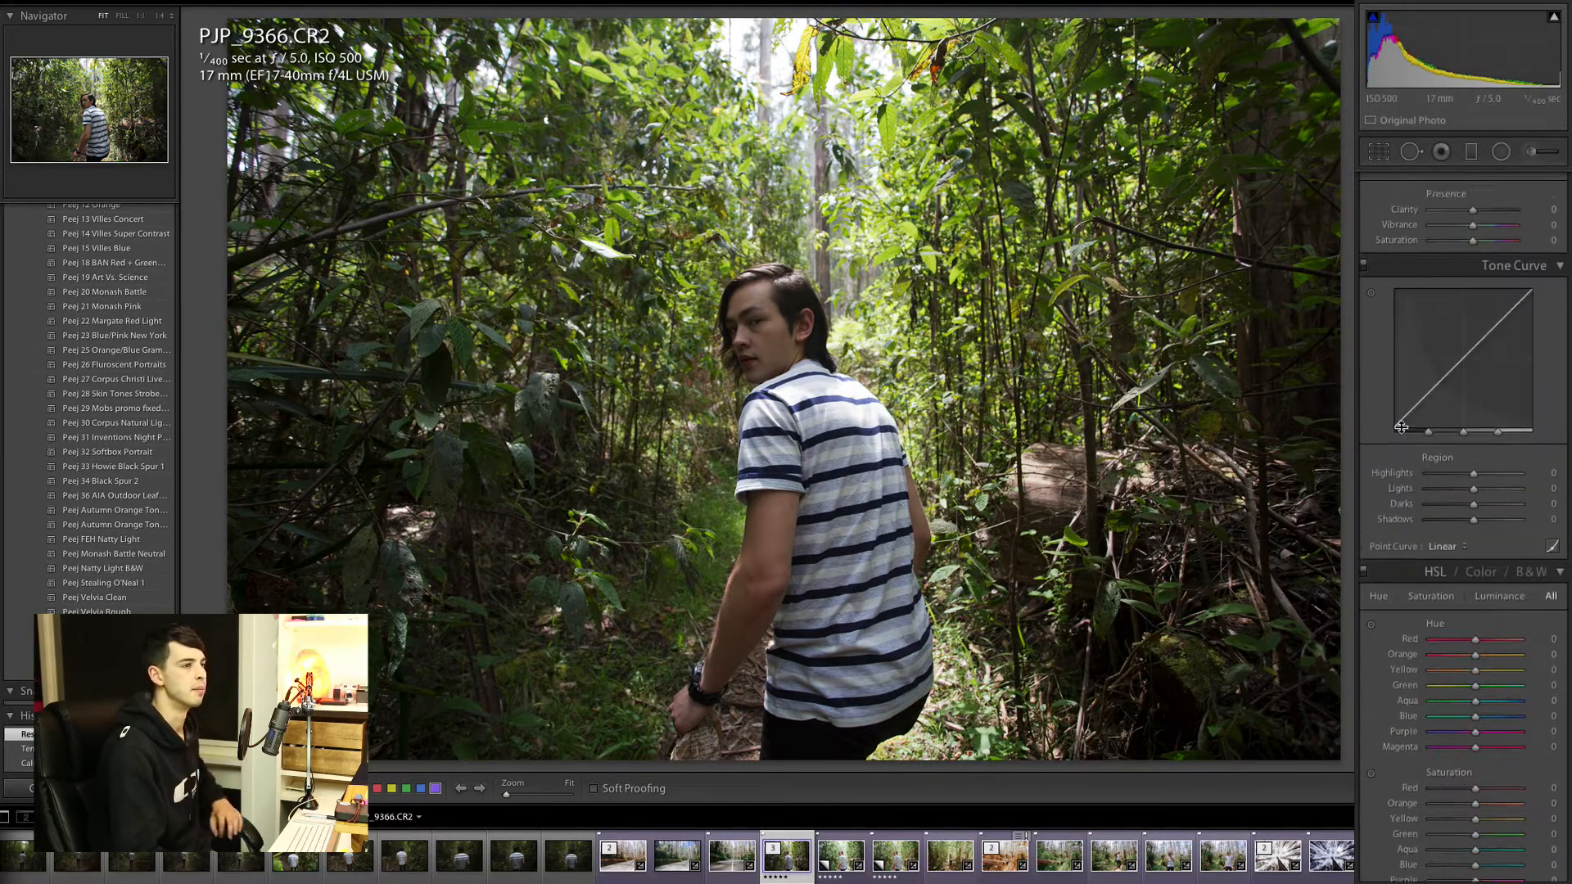
click(1540, 315)
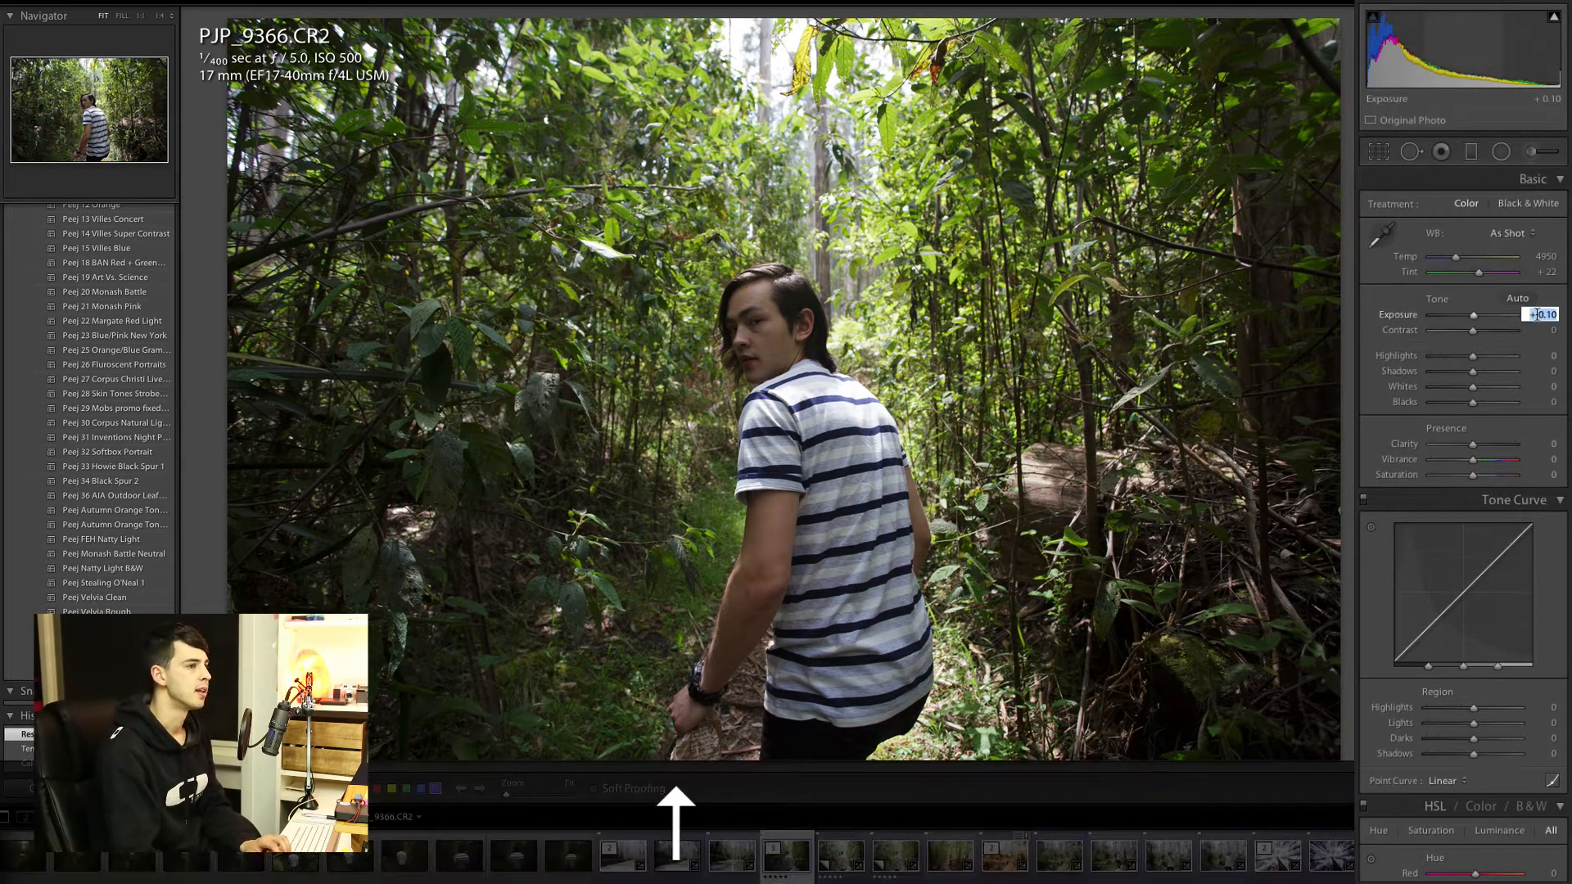
text(0.6)
key(Return)
key(Up)
key(Up)
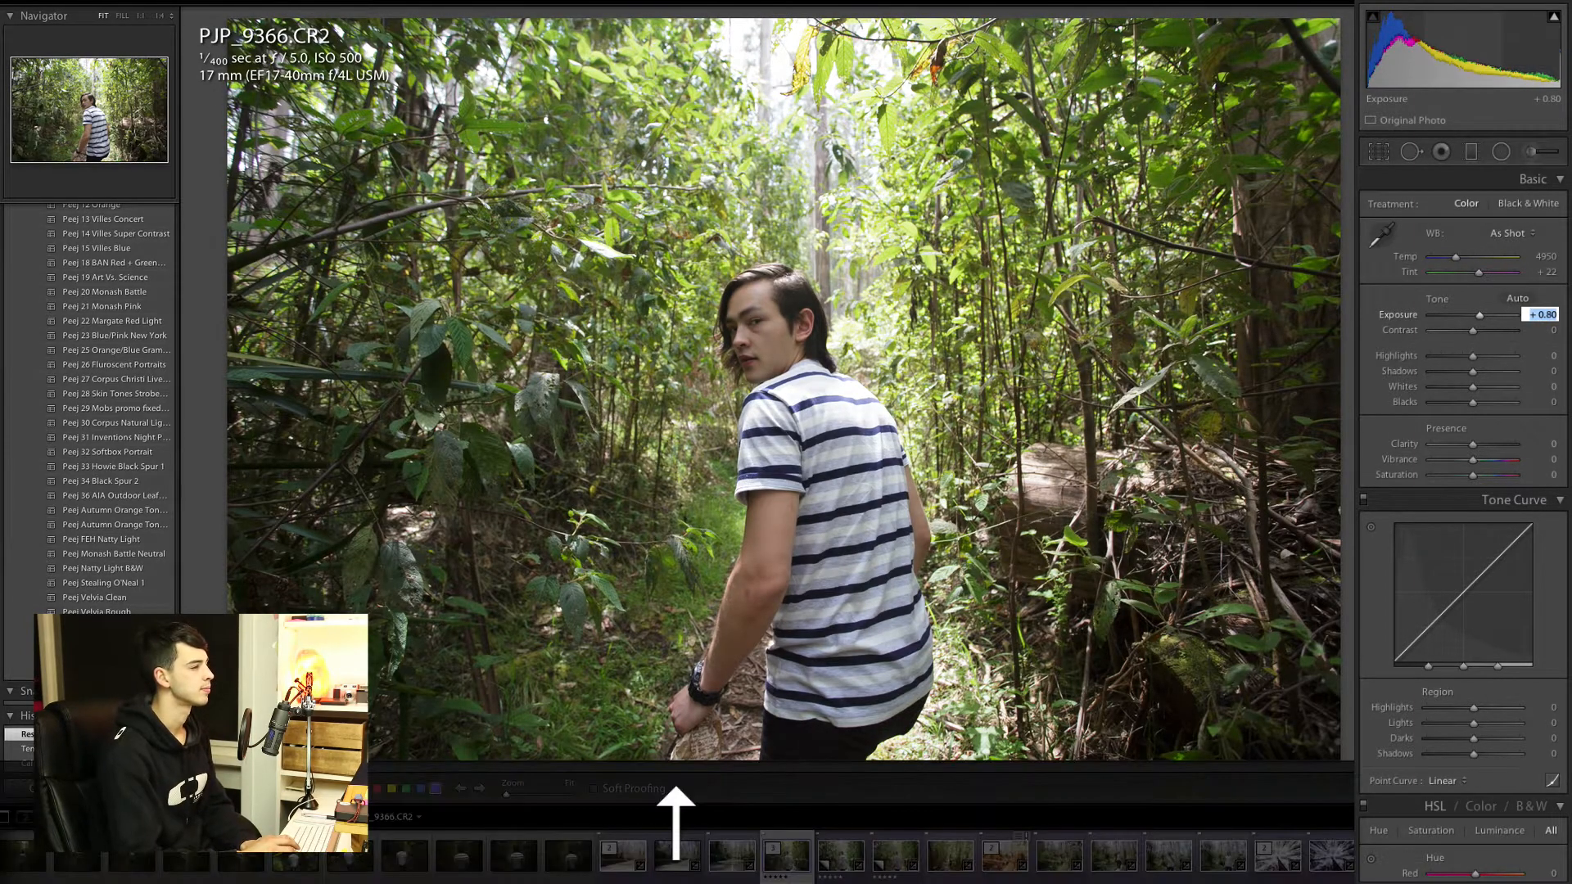
key(Up)
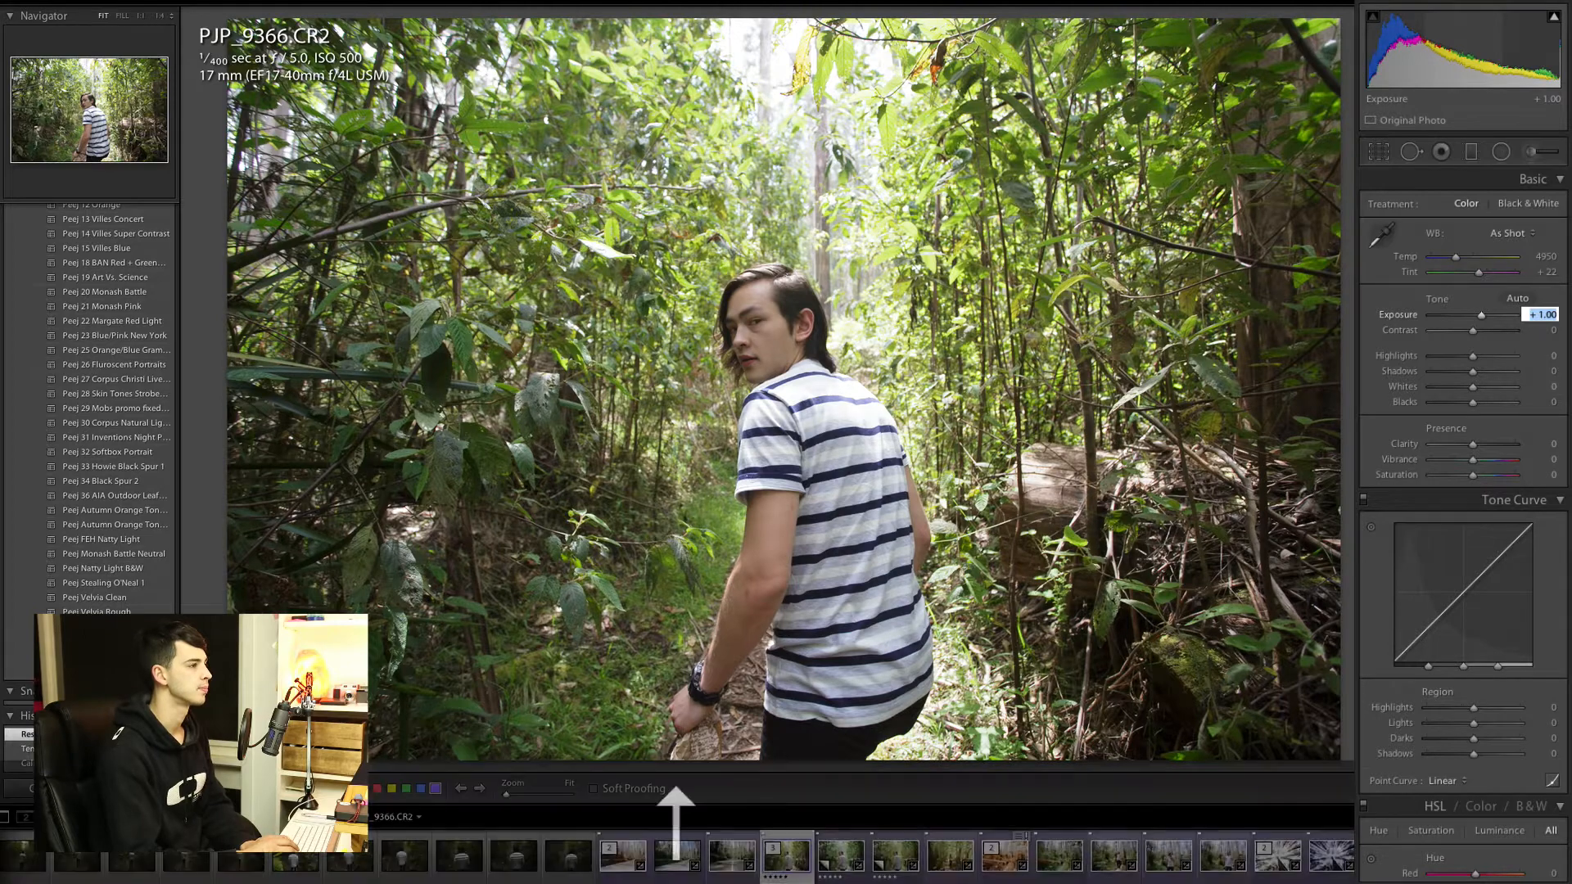
key(Down)
key(Down)
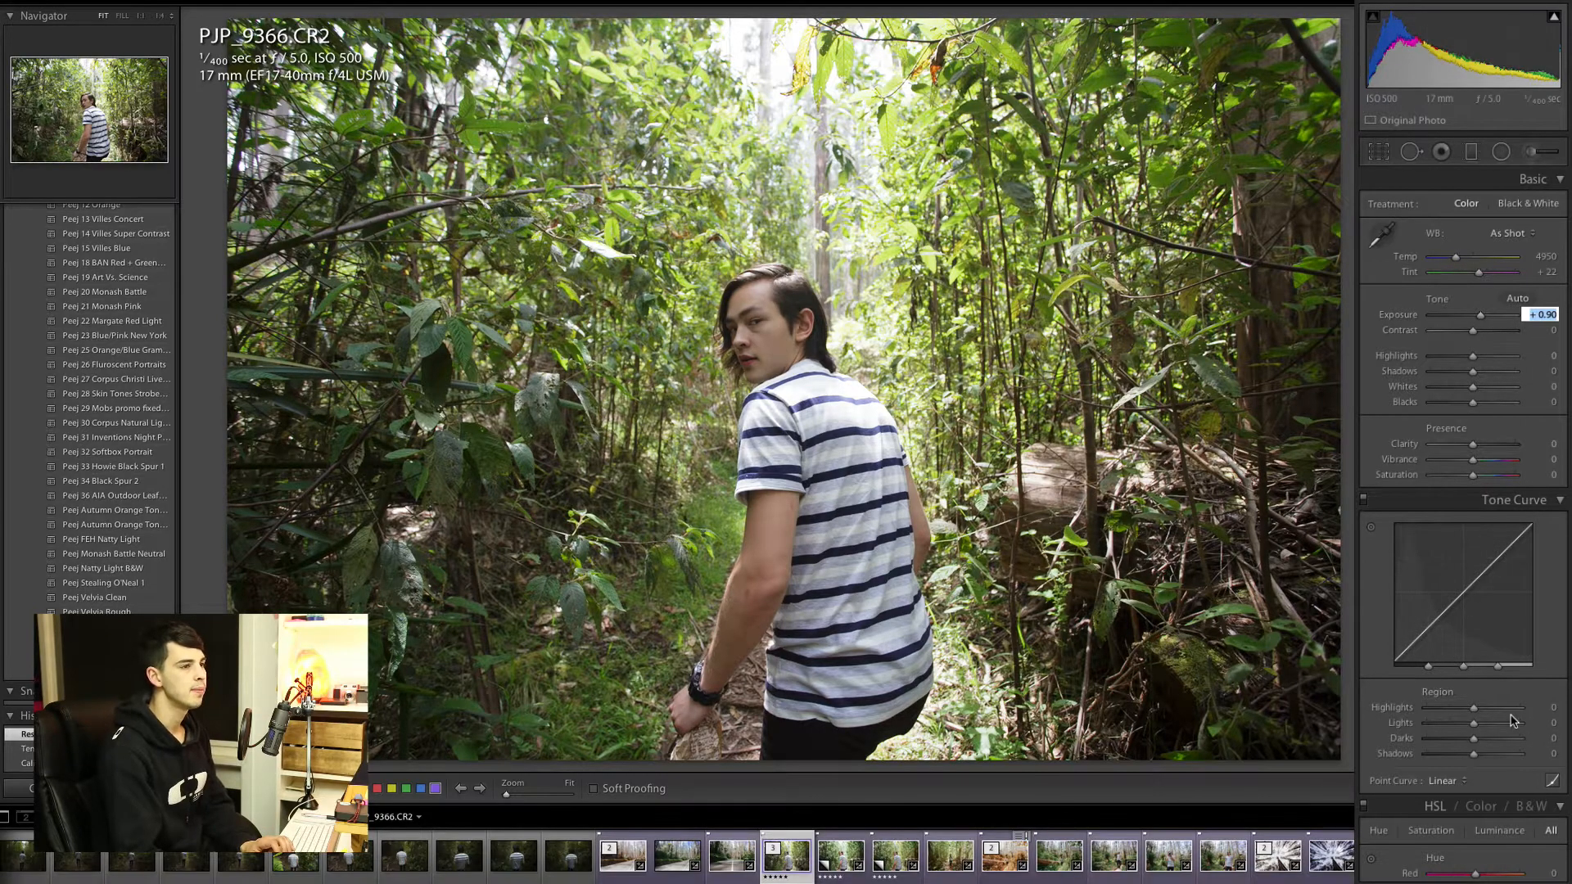
Step: Set the tone curve regions to Highlights −11, Lights +20, Darks +21 and Shadows −12
mouse_move(1474, 739)
mouse_down()
mouse_move(1485, 726)
mouse_move(1469, 709)
mouse_move(1468, 757)
mouse_up()
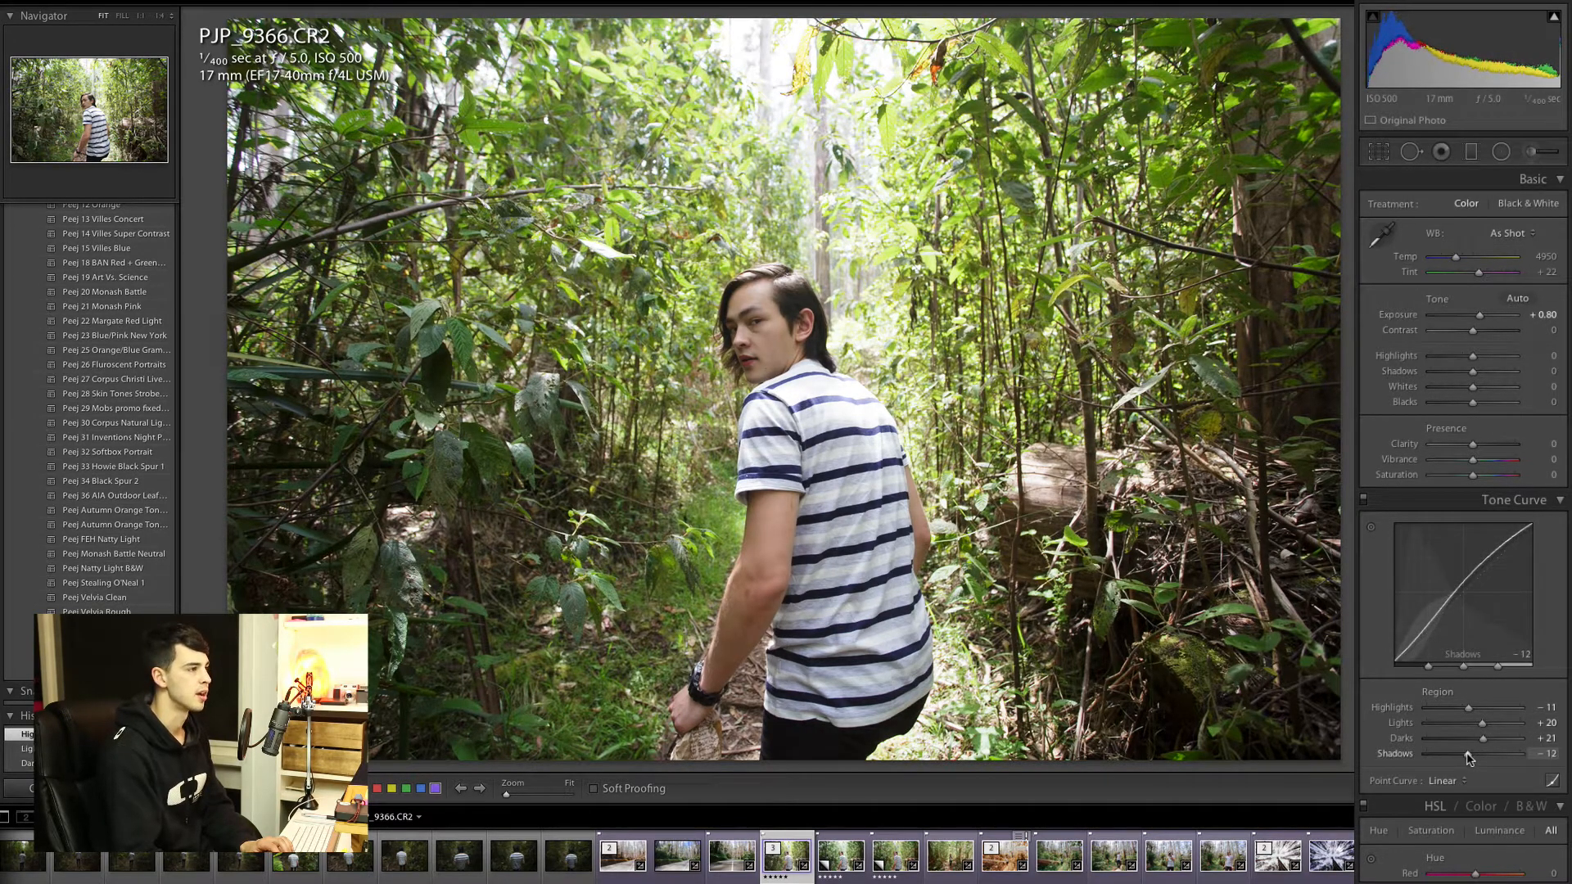
Step: Shape the RGB point curve by lifting its black point, anchoring the lower part and slightly raising a point in the upper part
click(1552, 780)
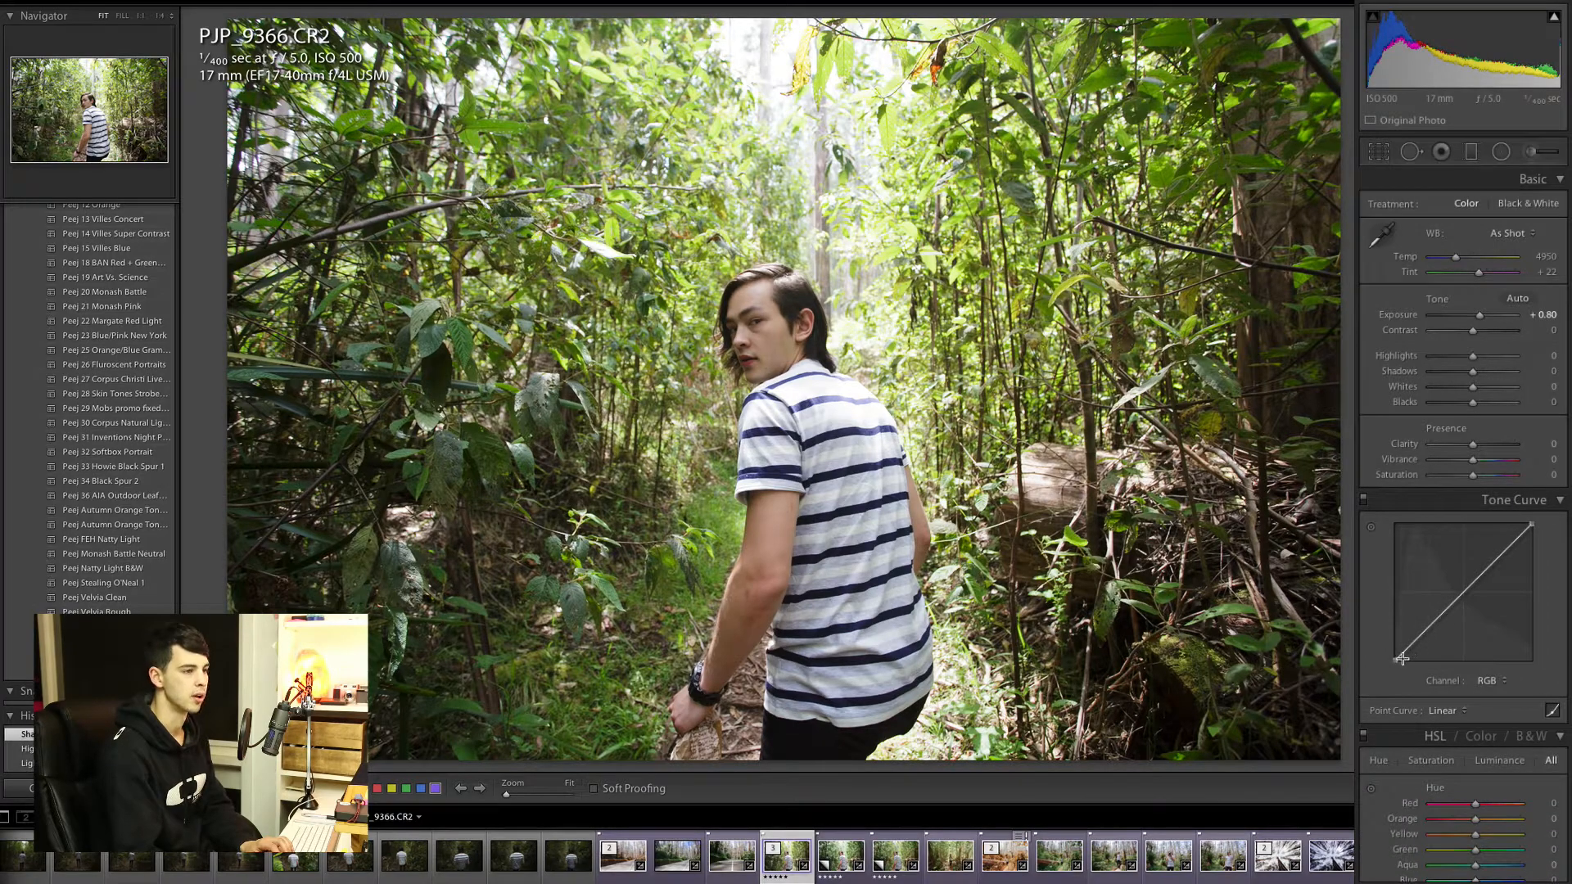
drag(1398, 660, 1397, 659)
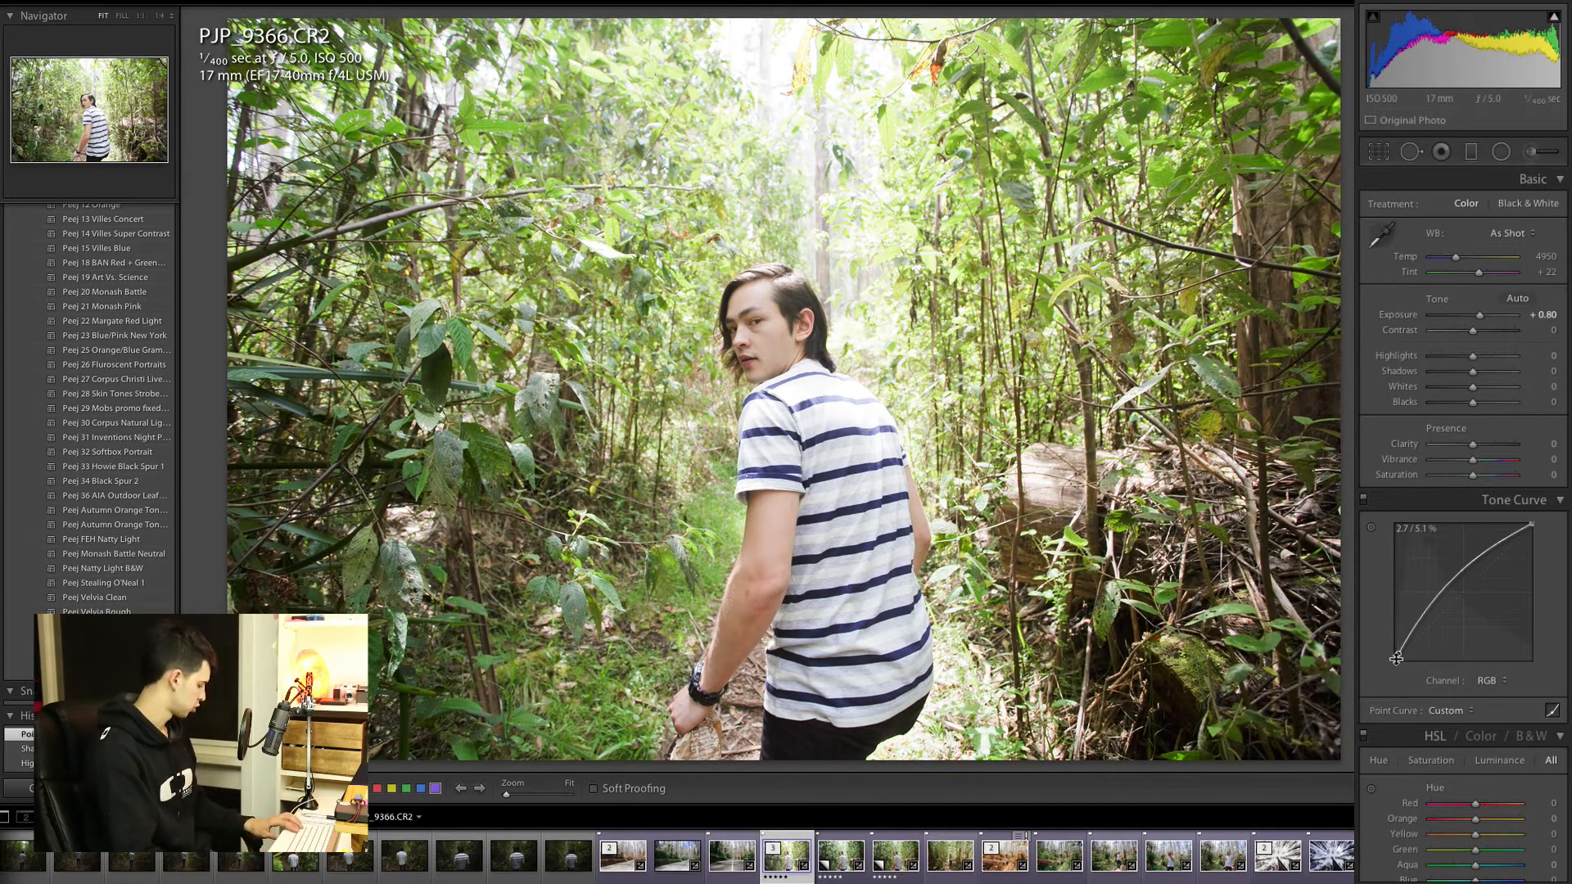
key(super+z)
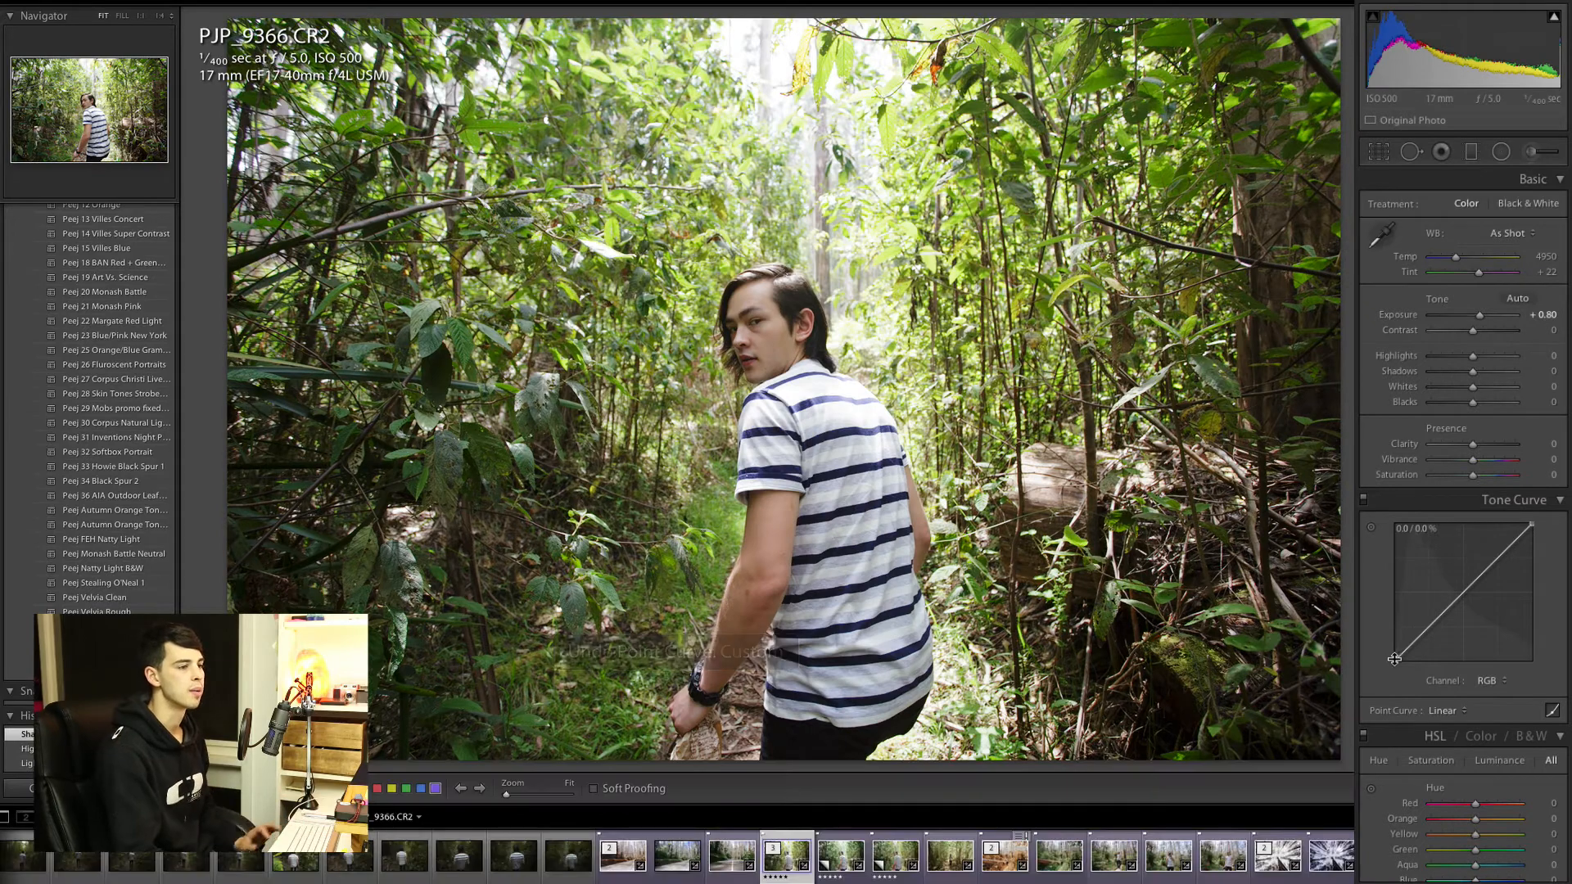
drag(1395, 659, 1418, 632)
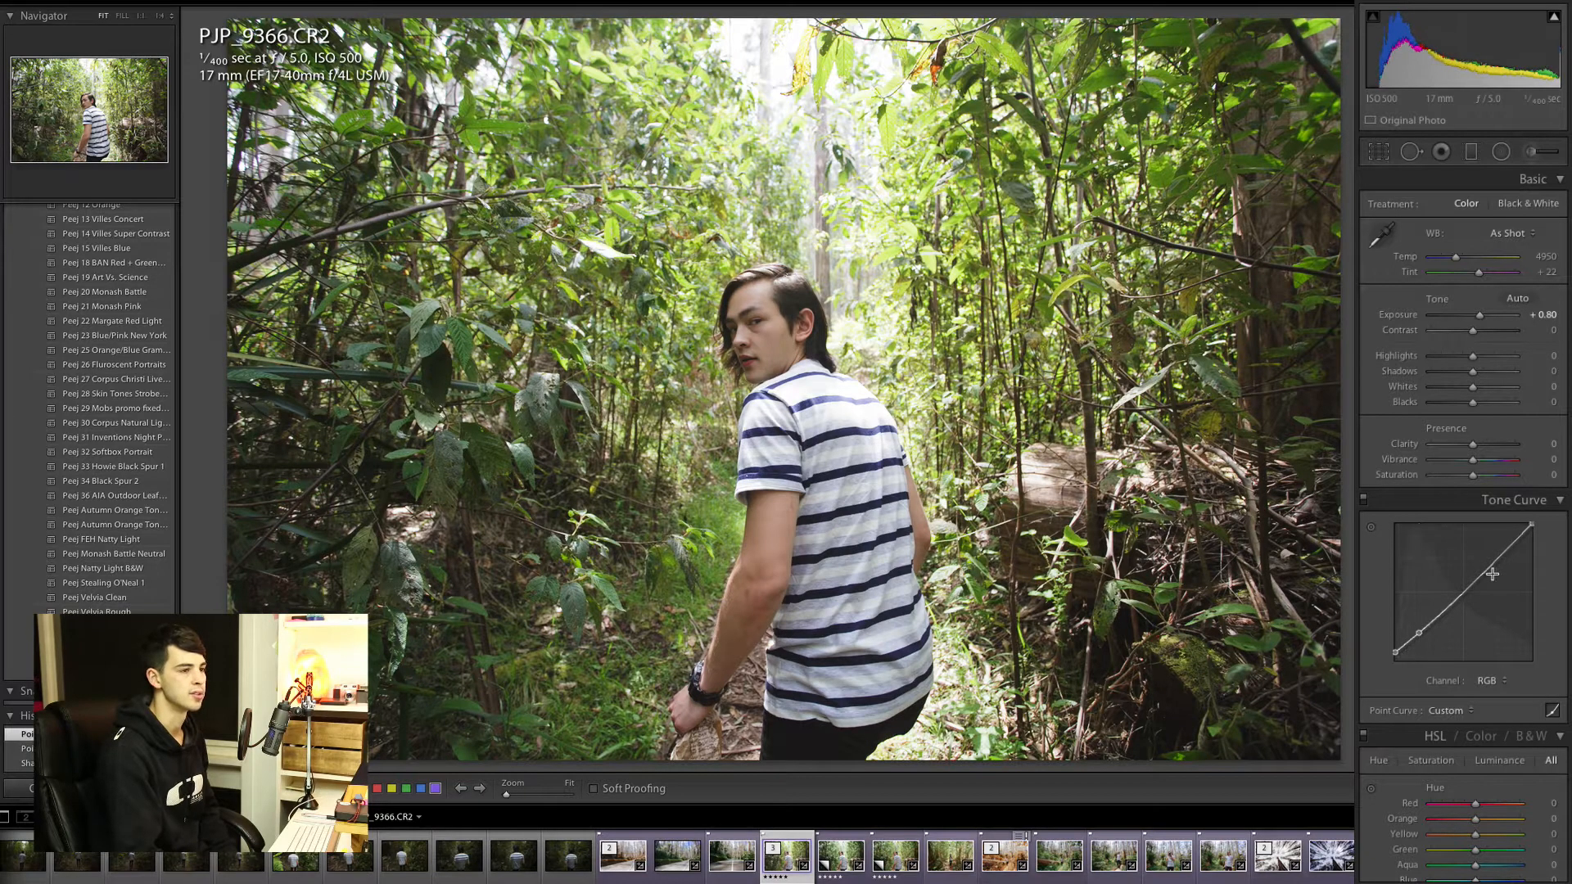
drag(1492, 574, 1492, 559)
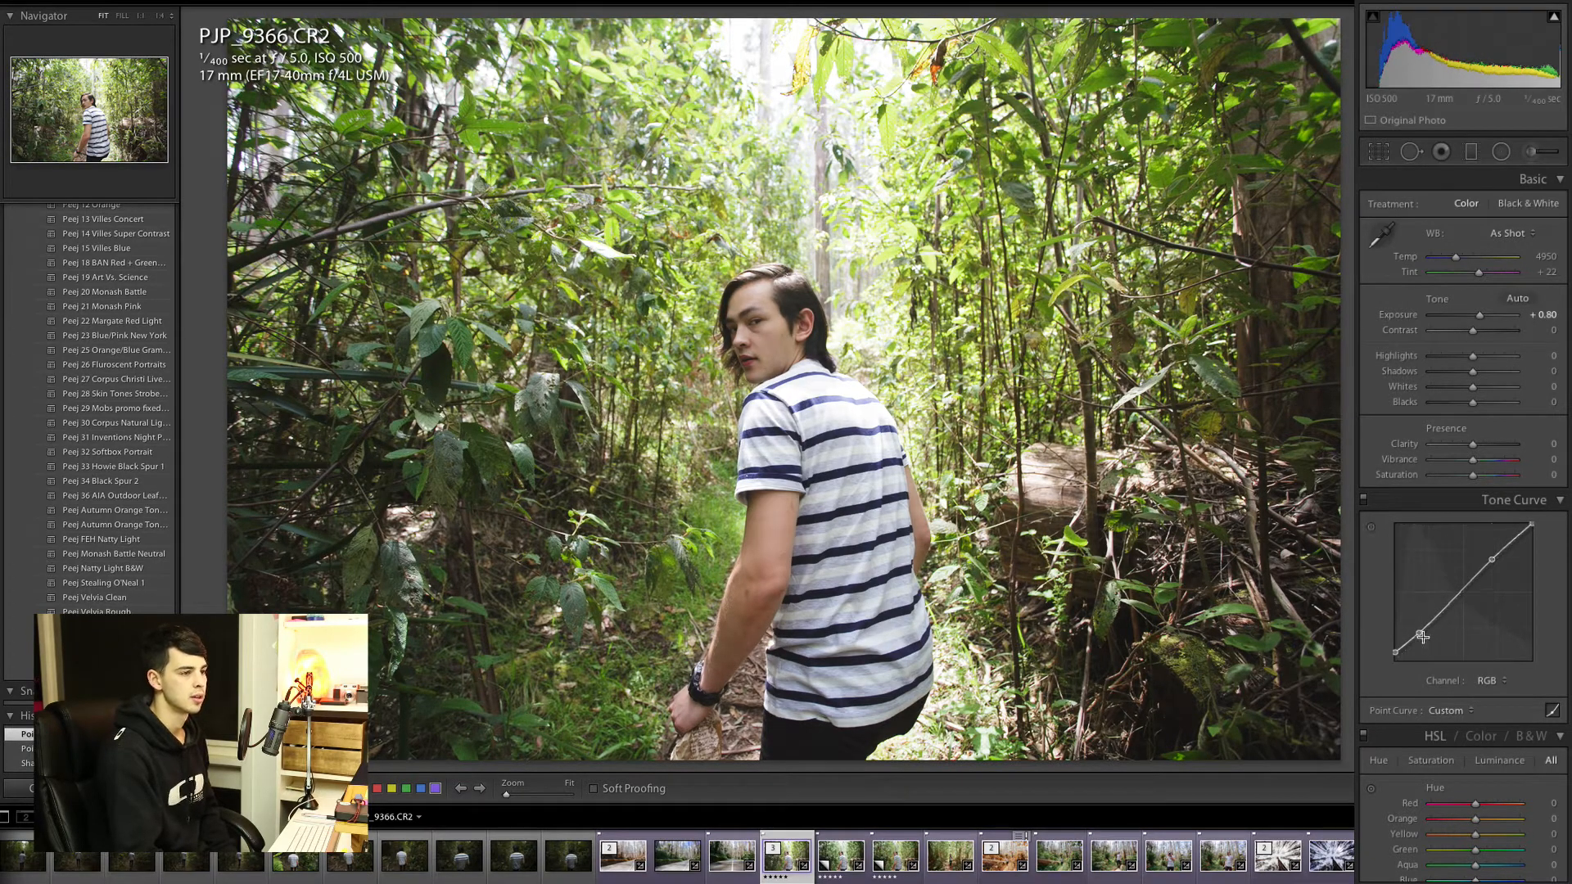
drag(1422, 637, 1420, 635)
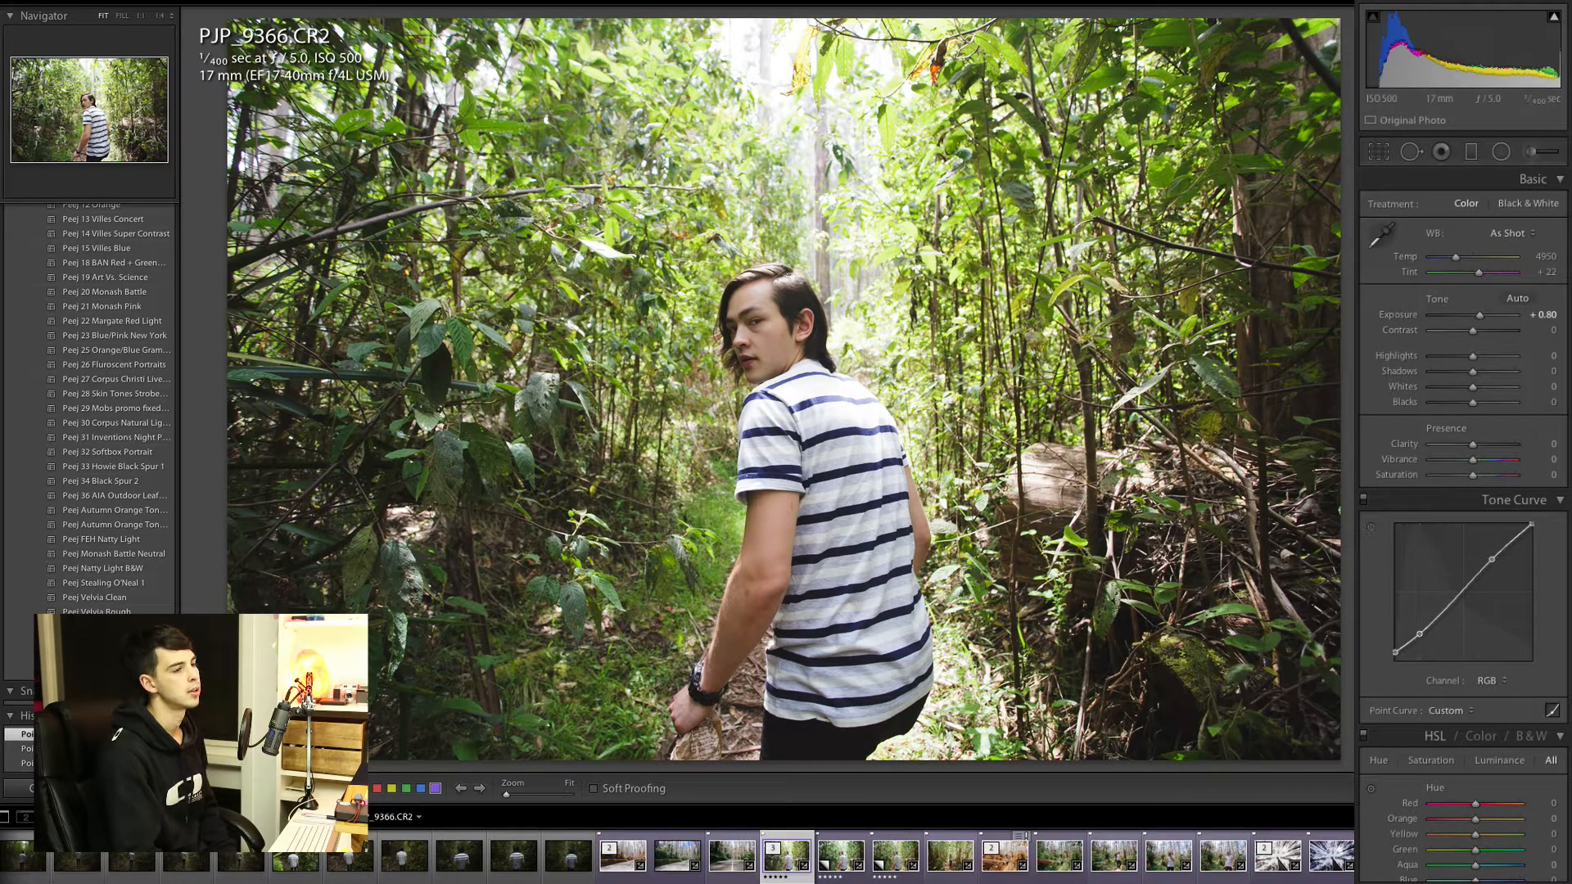
Step: Return to the region-based tone curve and set Darks to +28 and Shadows to −44
click(1551, 711)
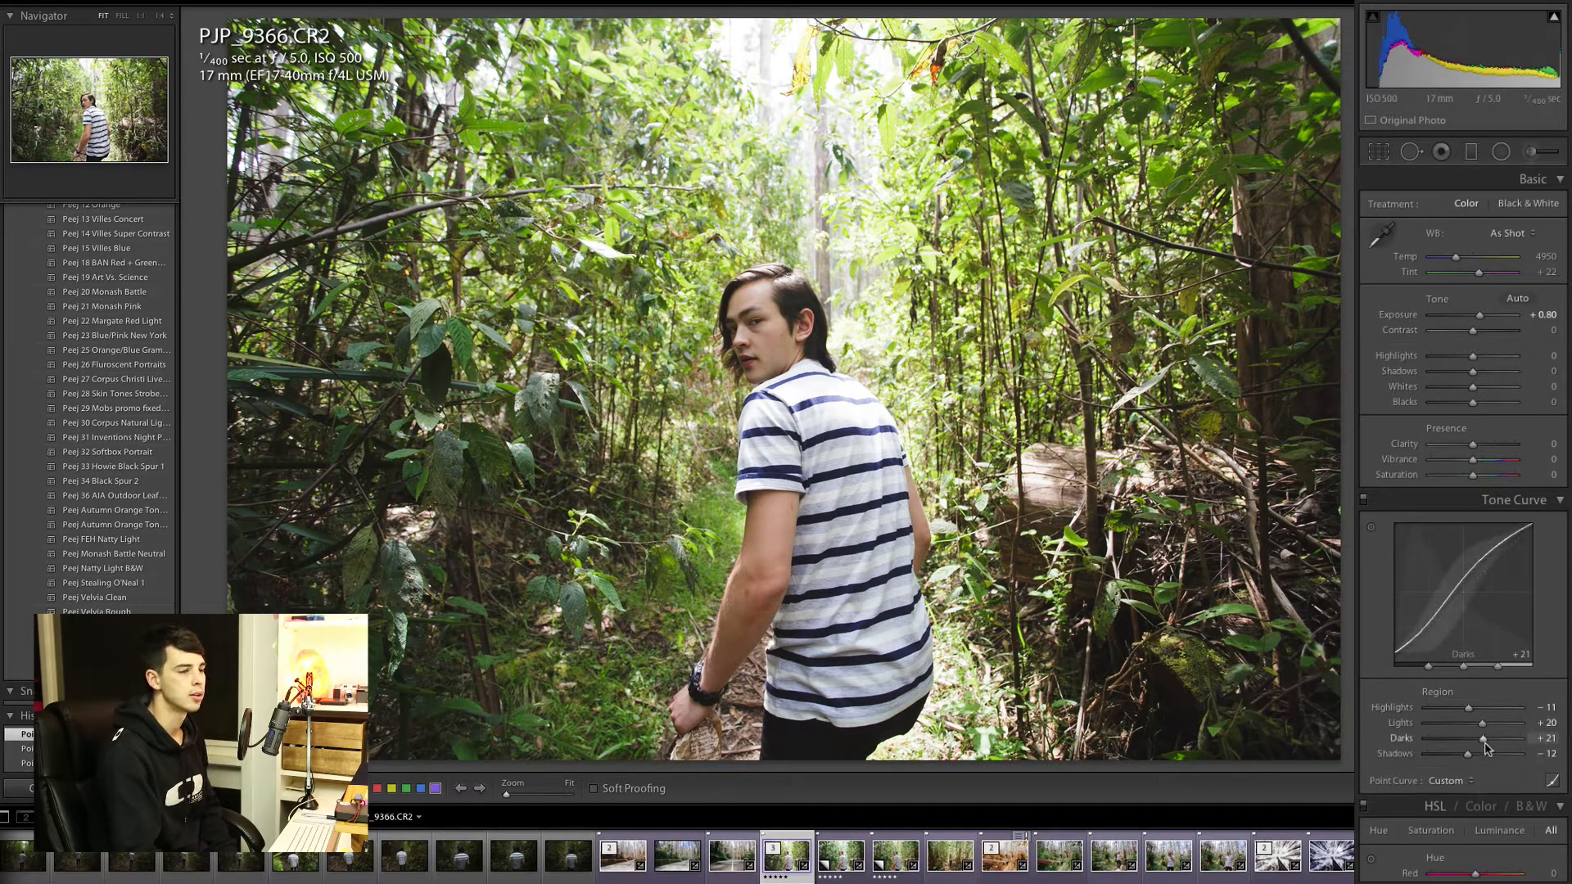
drag(1485, 738, 1452, 770)
Step: Adjust the basic tones to Contrast −31, Highlights −21, Shadows +37, Whites +7 and Blacks −53
drag(1473, 372, 1465, 408)
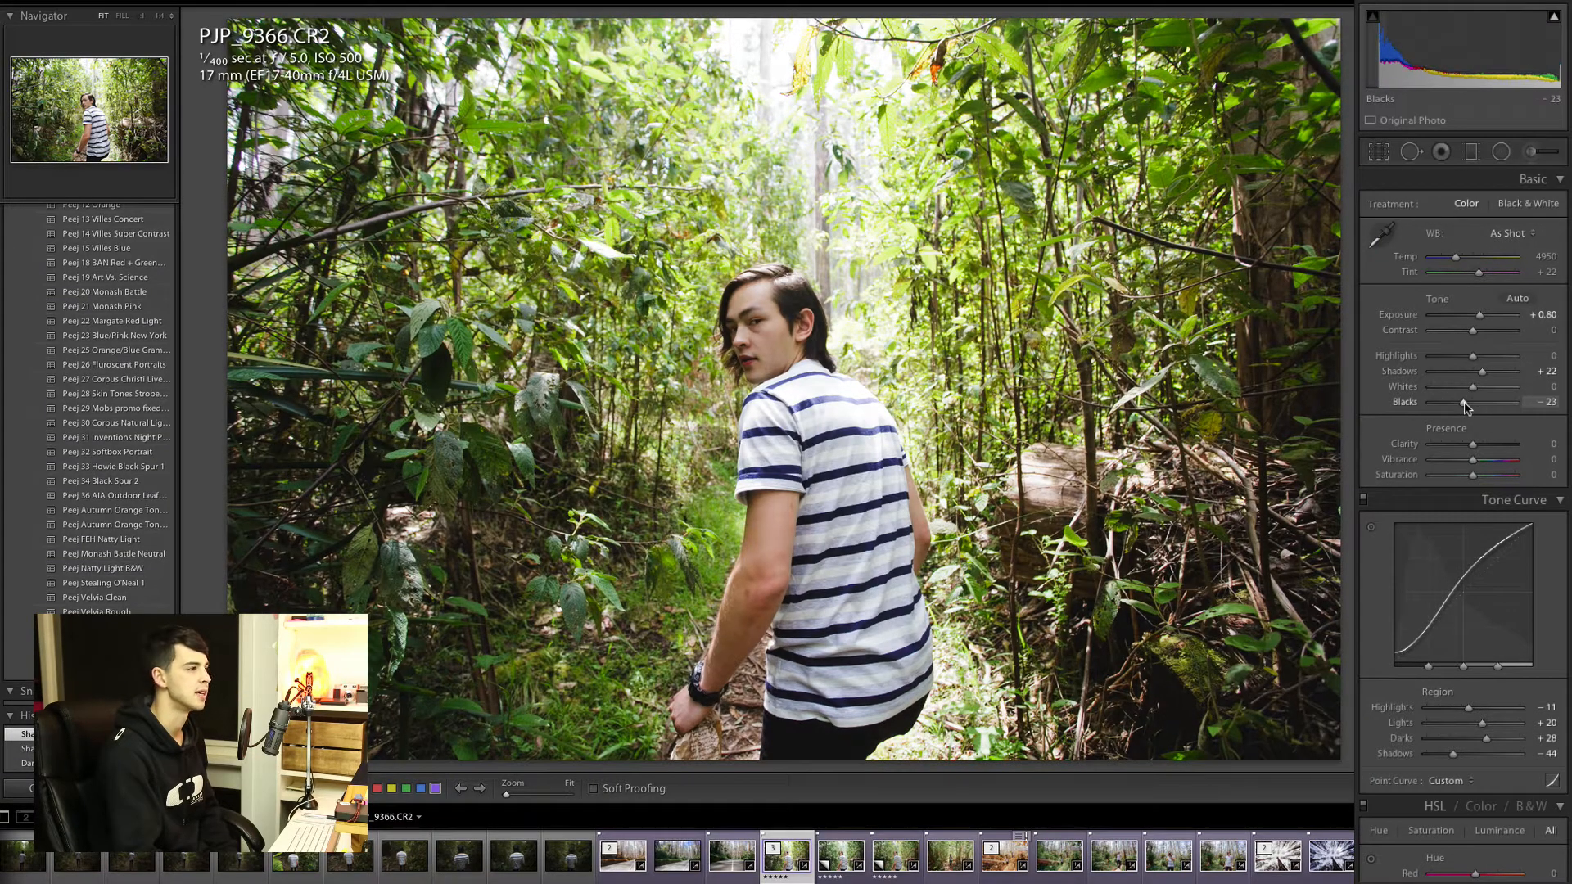
drag(1474, 331, 1458, 339)
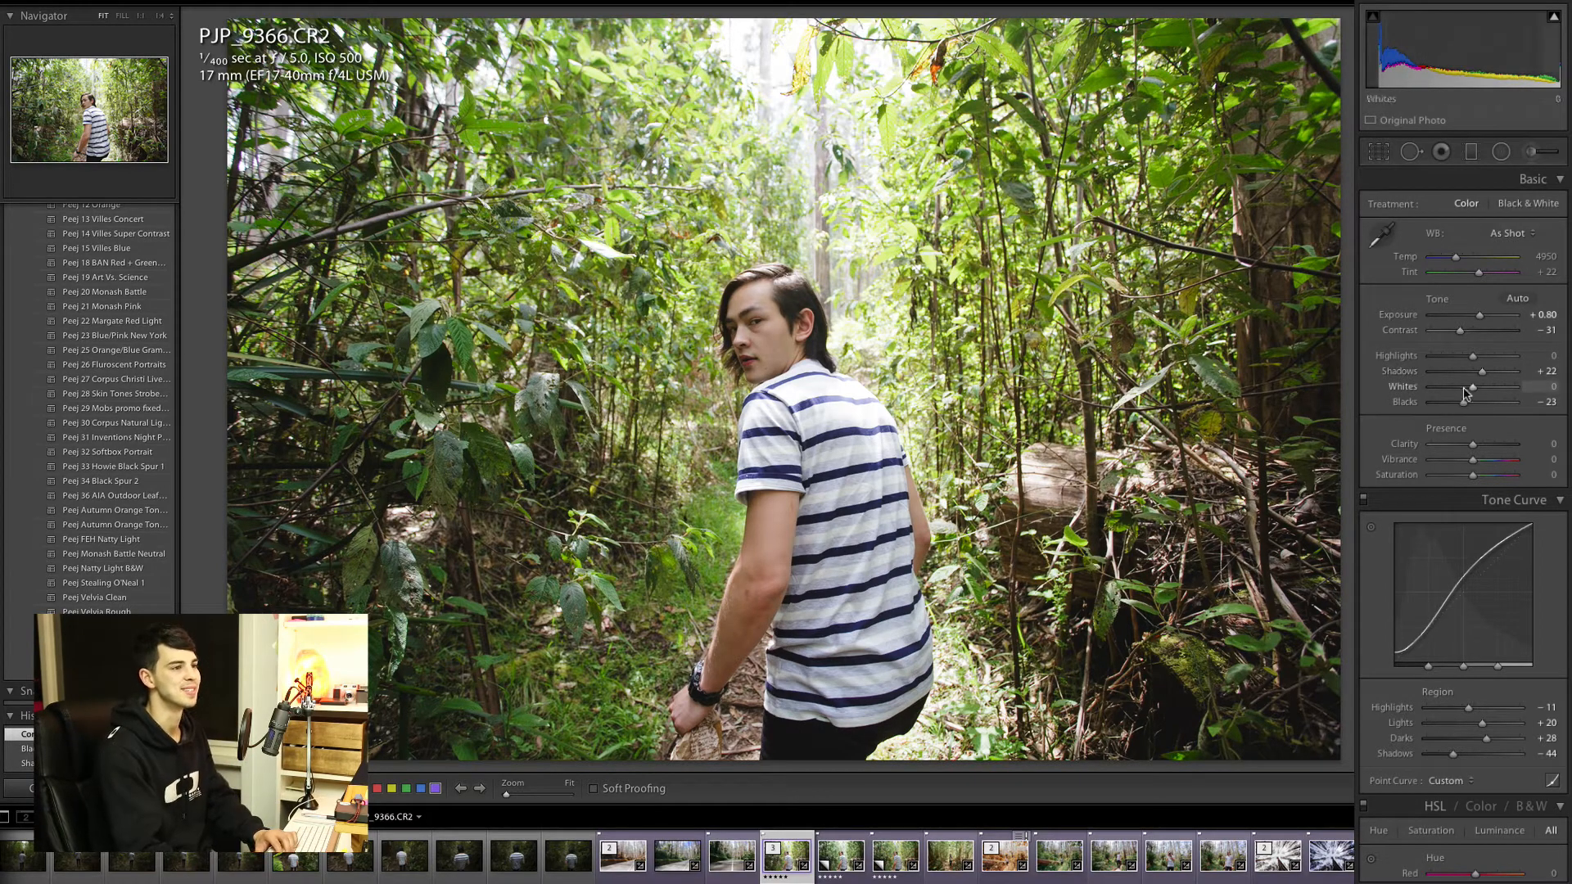
drag(1486, 373, 1447, 417)
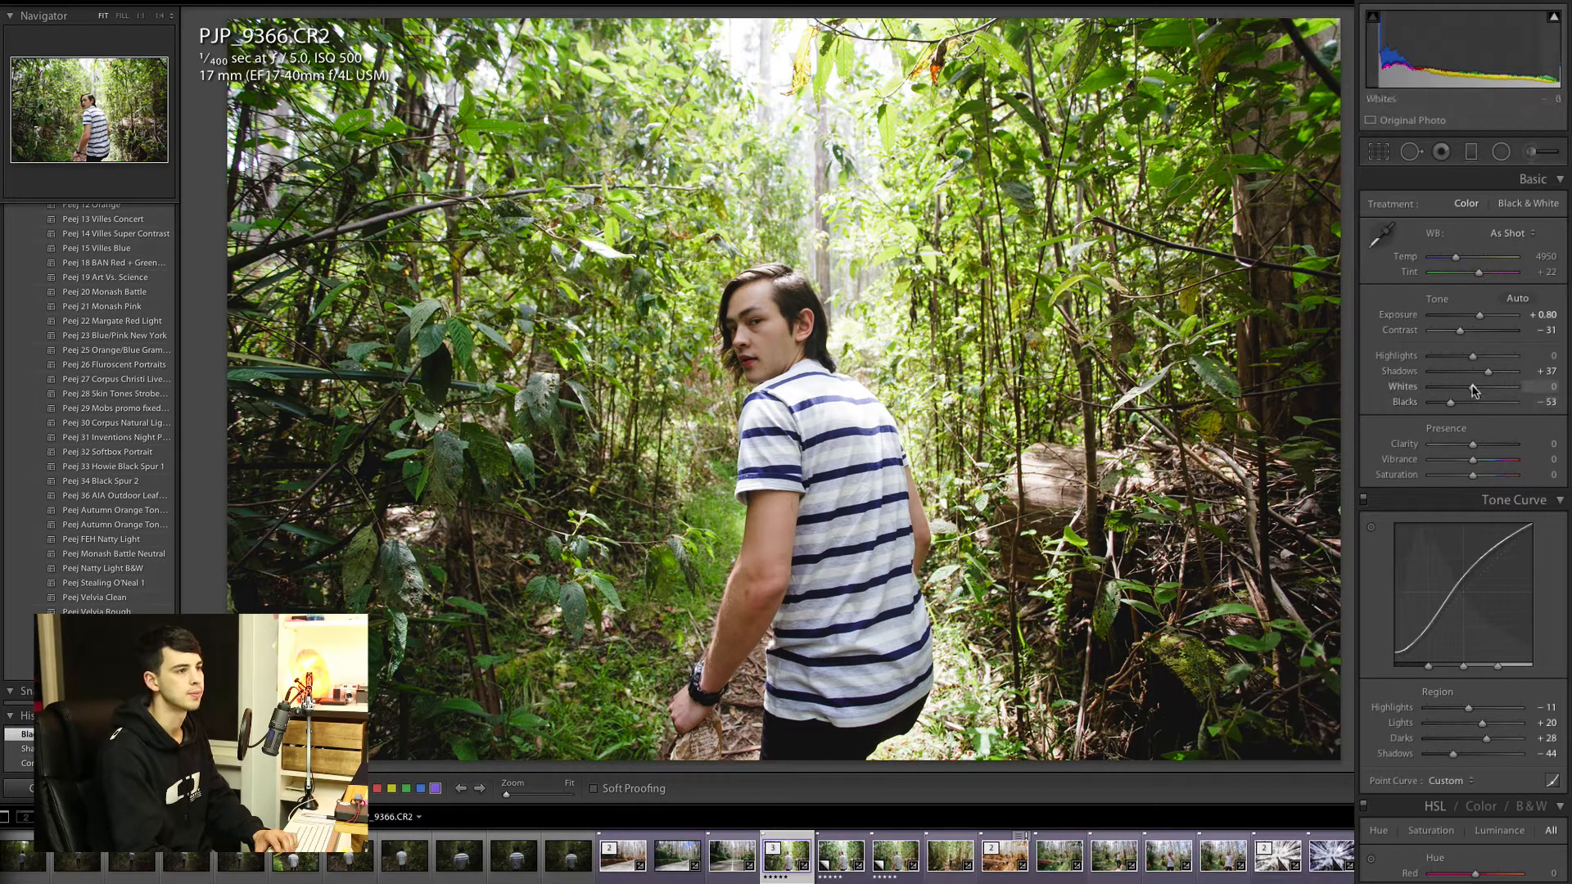
drag(1476, 391, 1464, 363)
Step: Set the tone curve's Highlights to −29 and Lights to +29, and the basic Contrast to −49 and Exposure to +0.90
drag(1482, 724, 1460, 709)
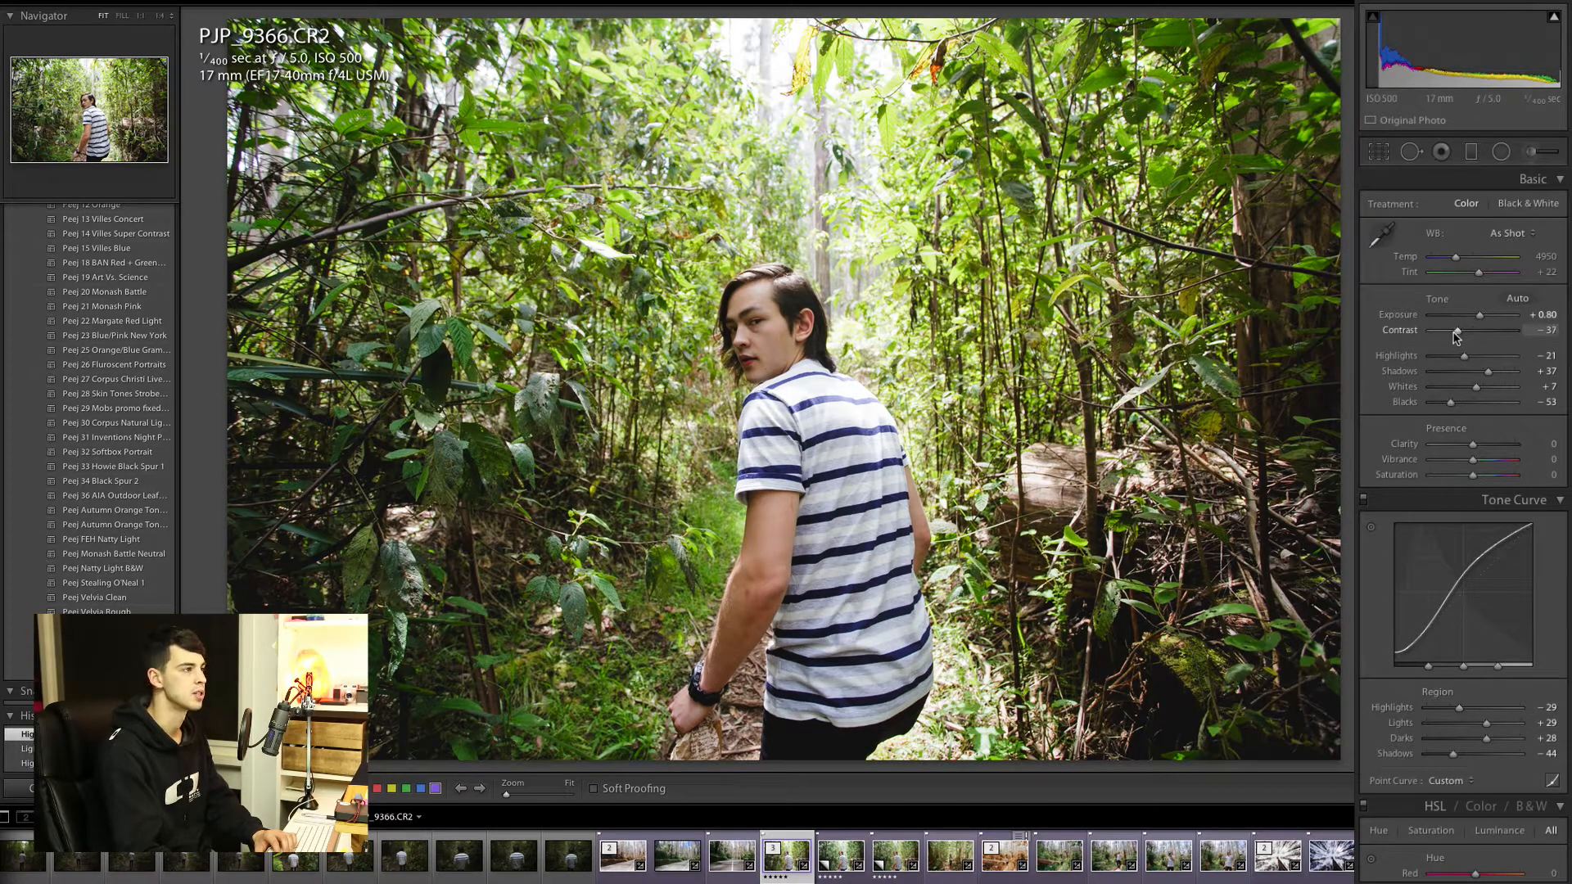
click(1539, 318)
key(Up)
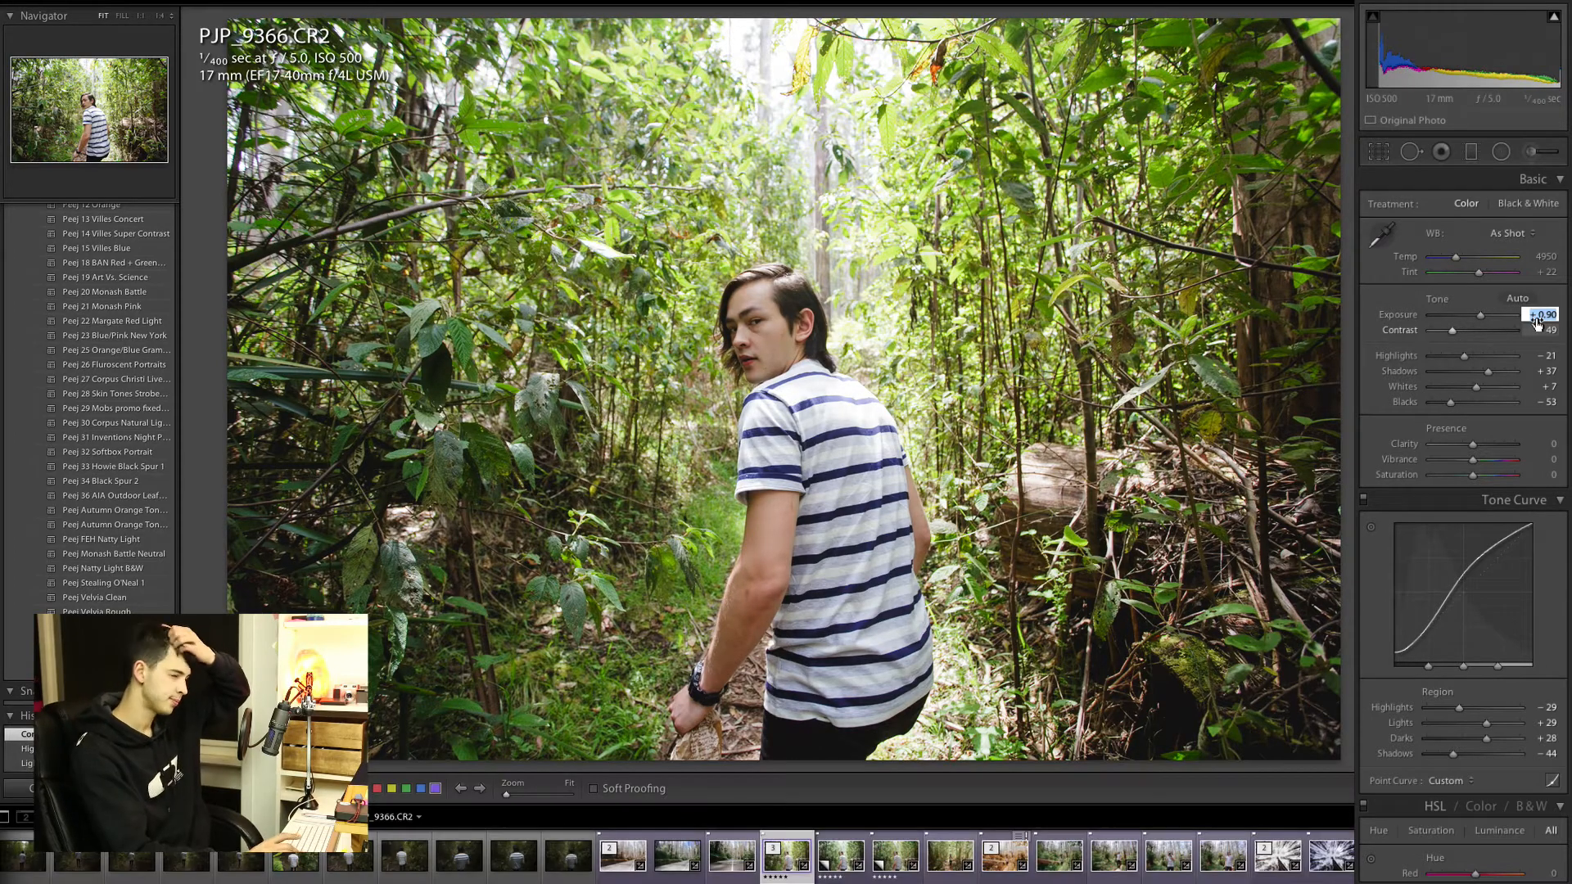
key(Return)
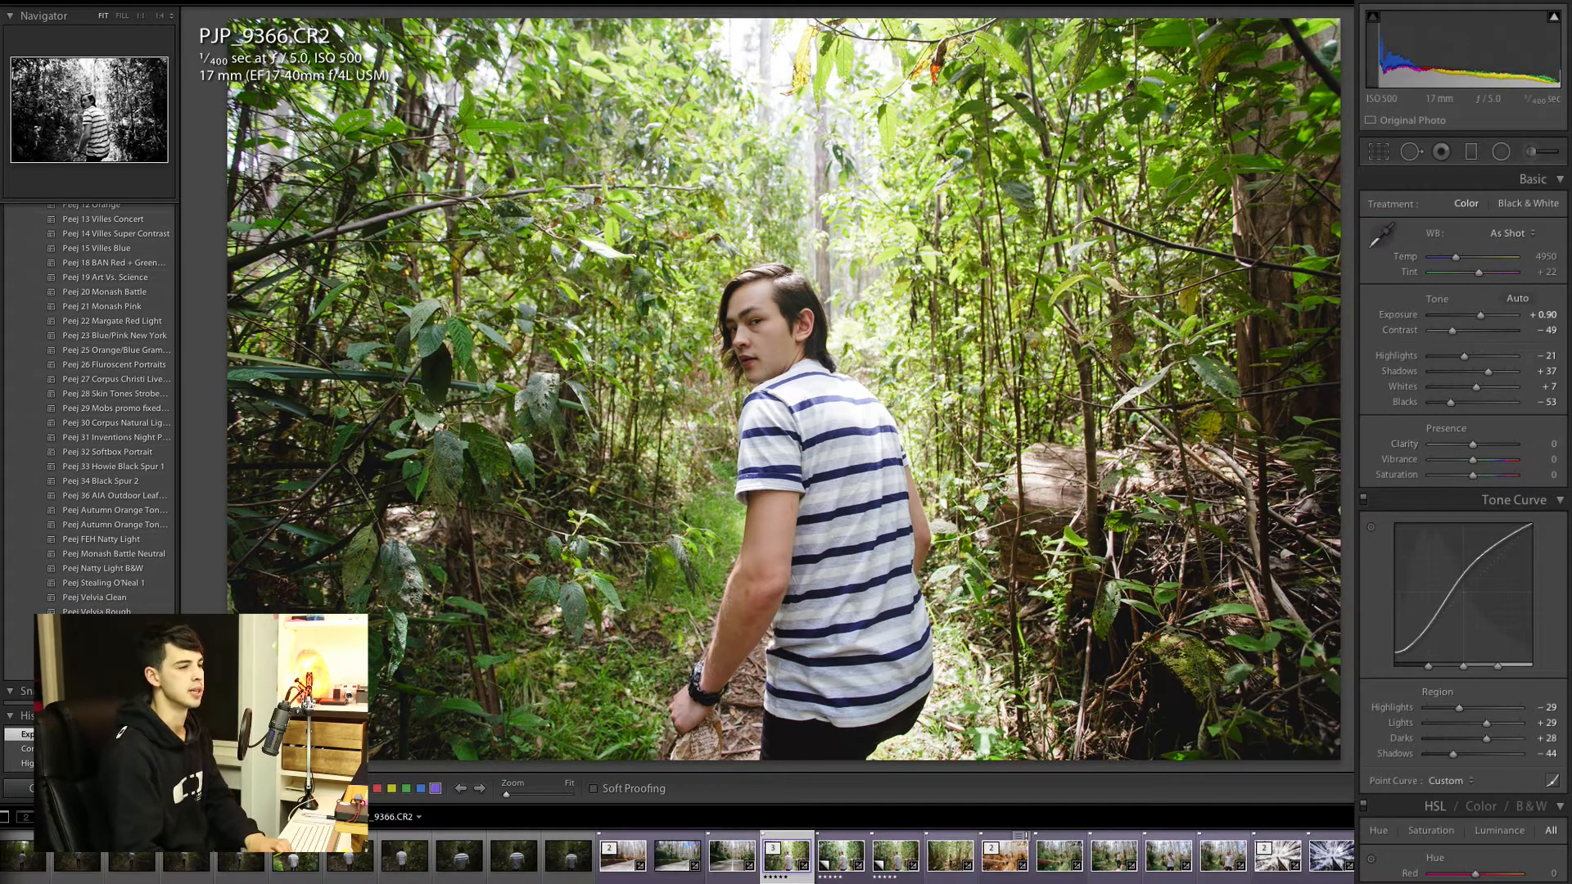
Step: Raise the tone curve's Darks to +50 to brighten the darker midtones
click(768, 314)
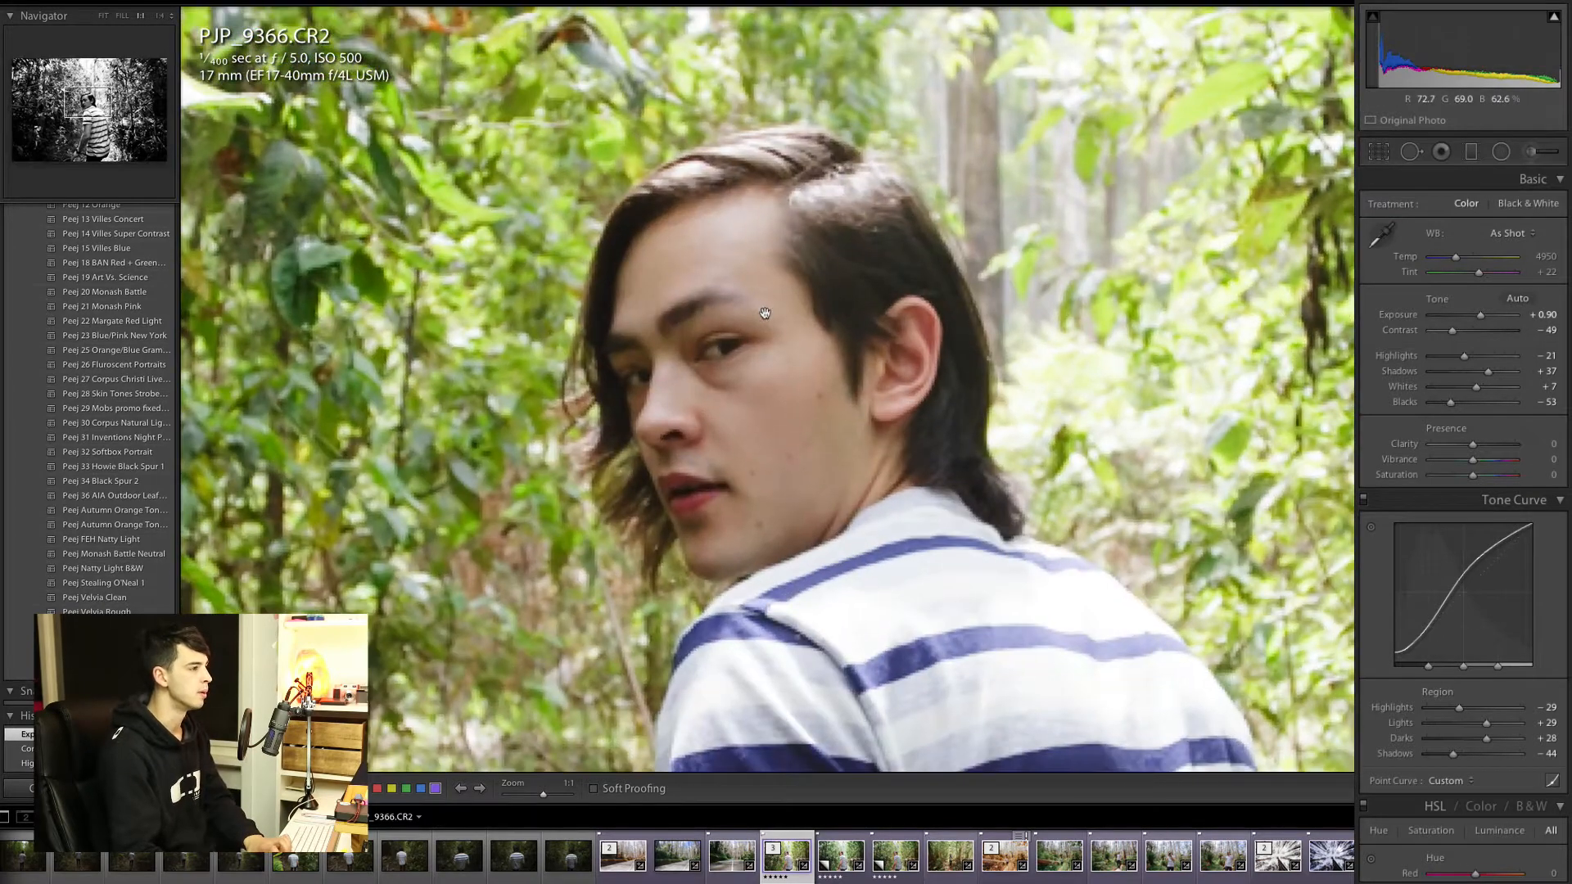
click(766, 418)
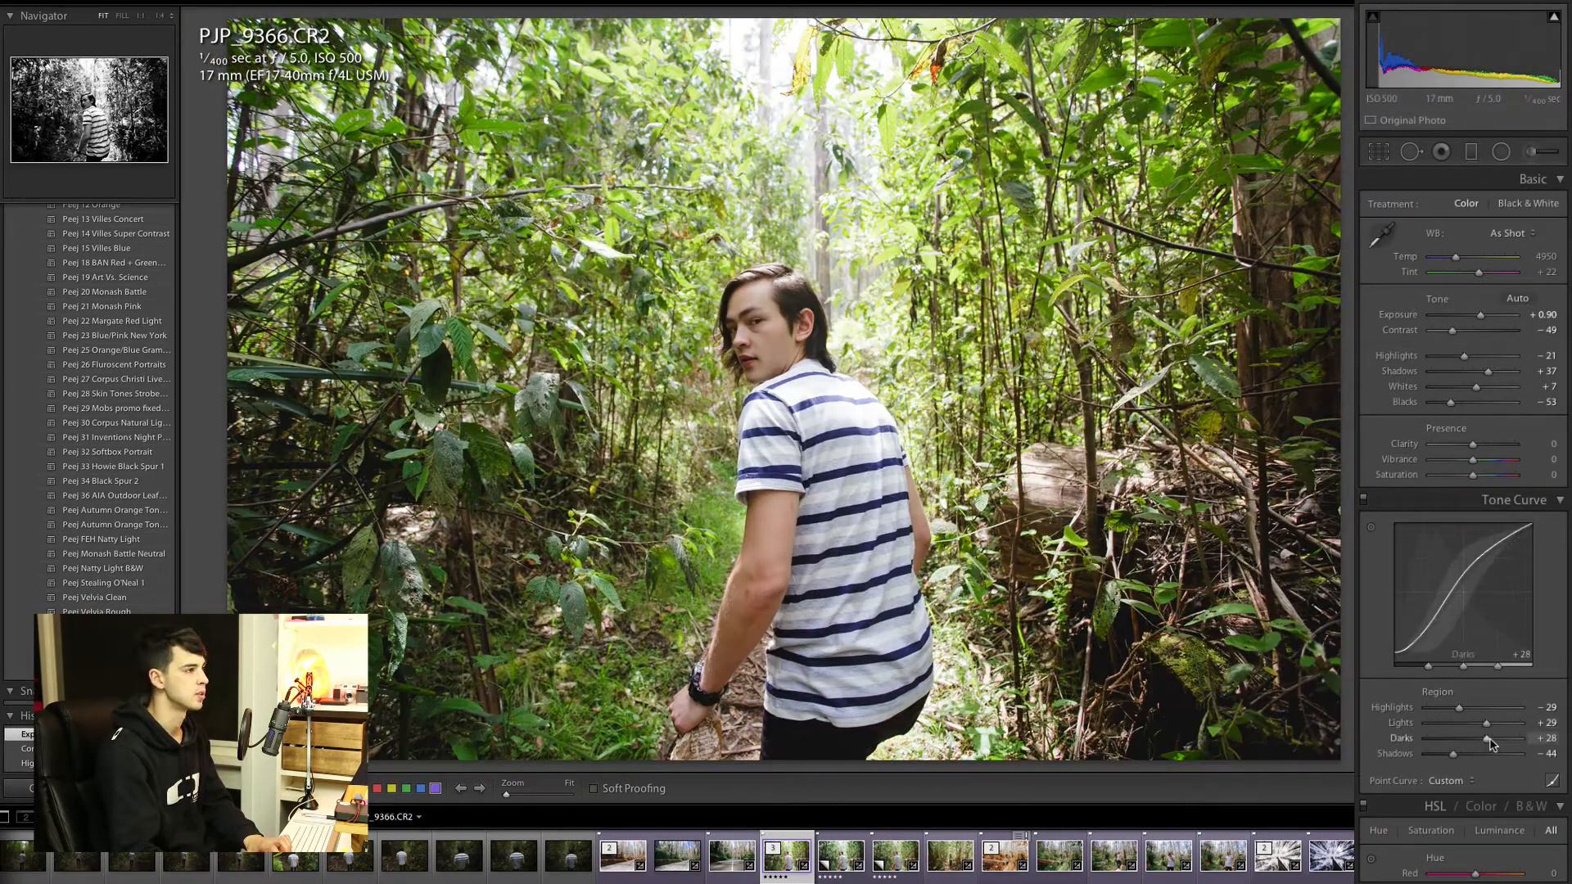
drag(1488, 740, 1500, 742)
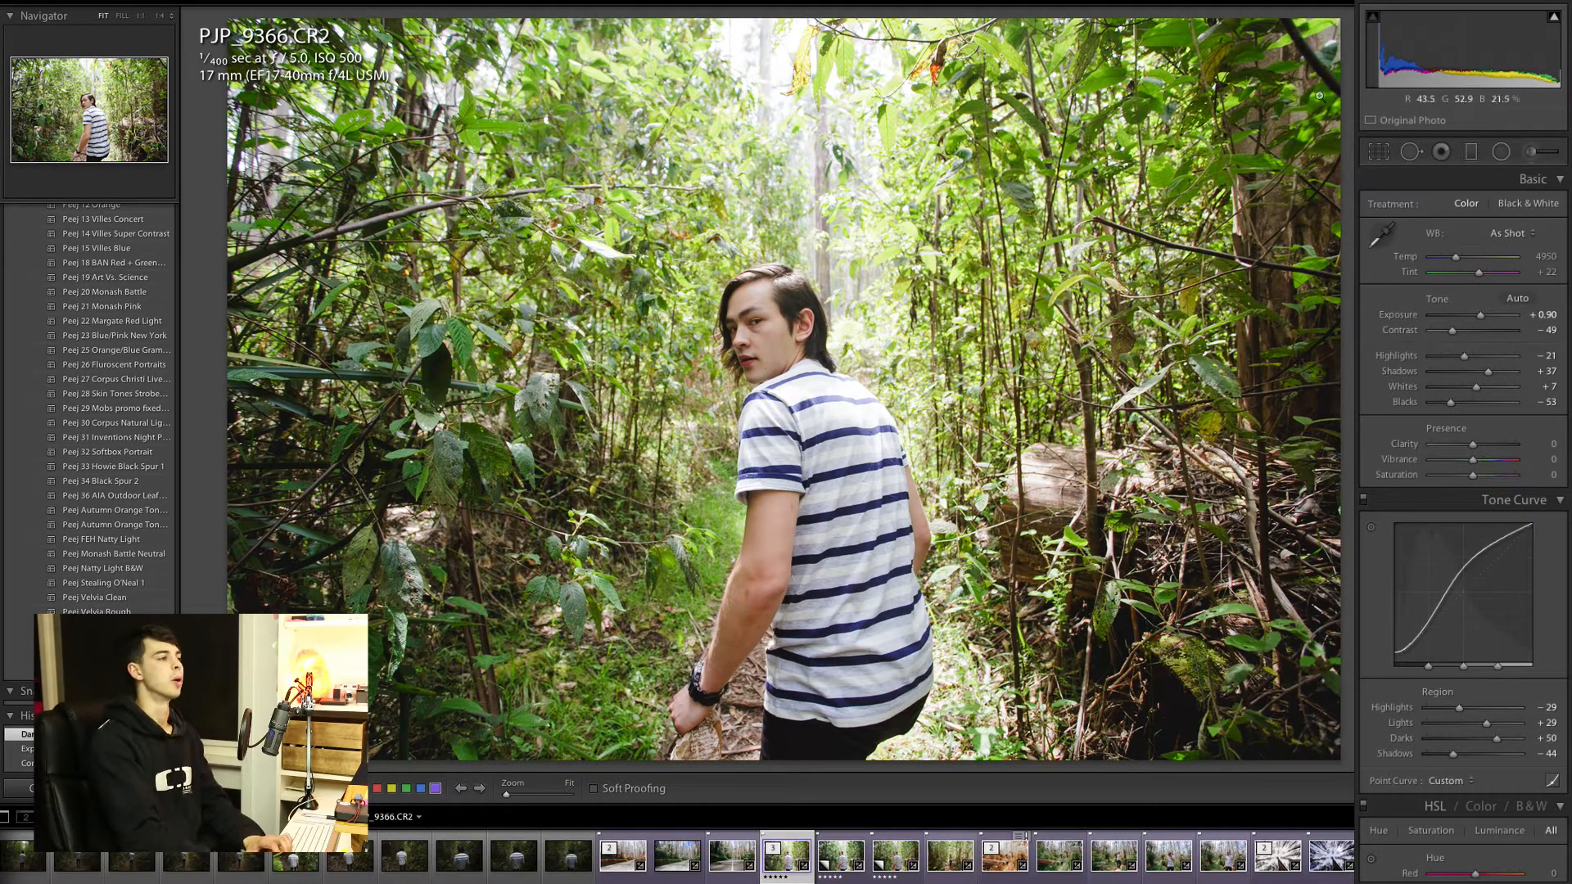
Step: Warm the white balance temperature to 5003 and lower the basic Exposure to +0.80
drag(1457, 259, 1459, 264)
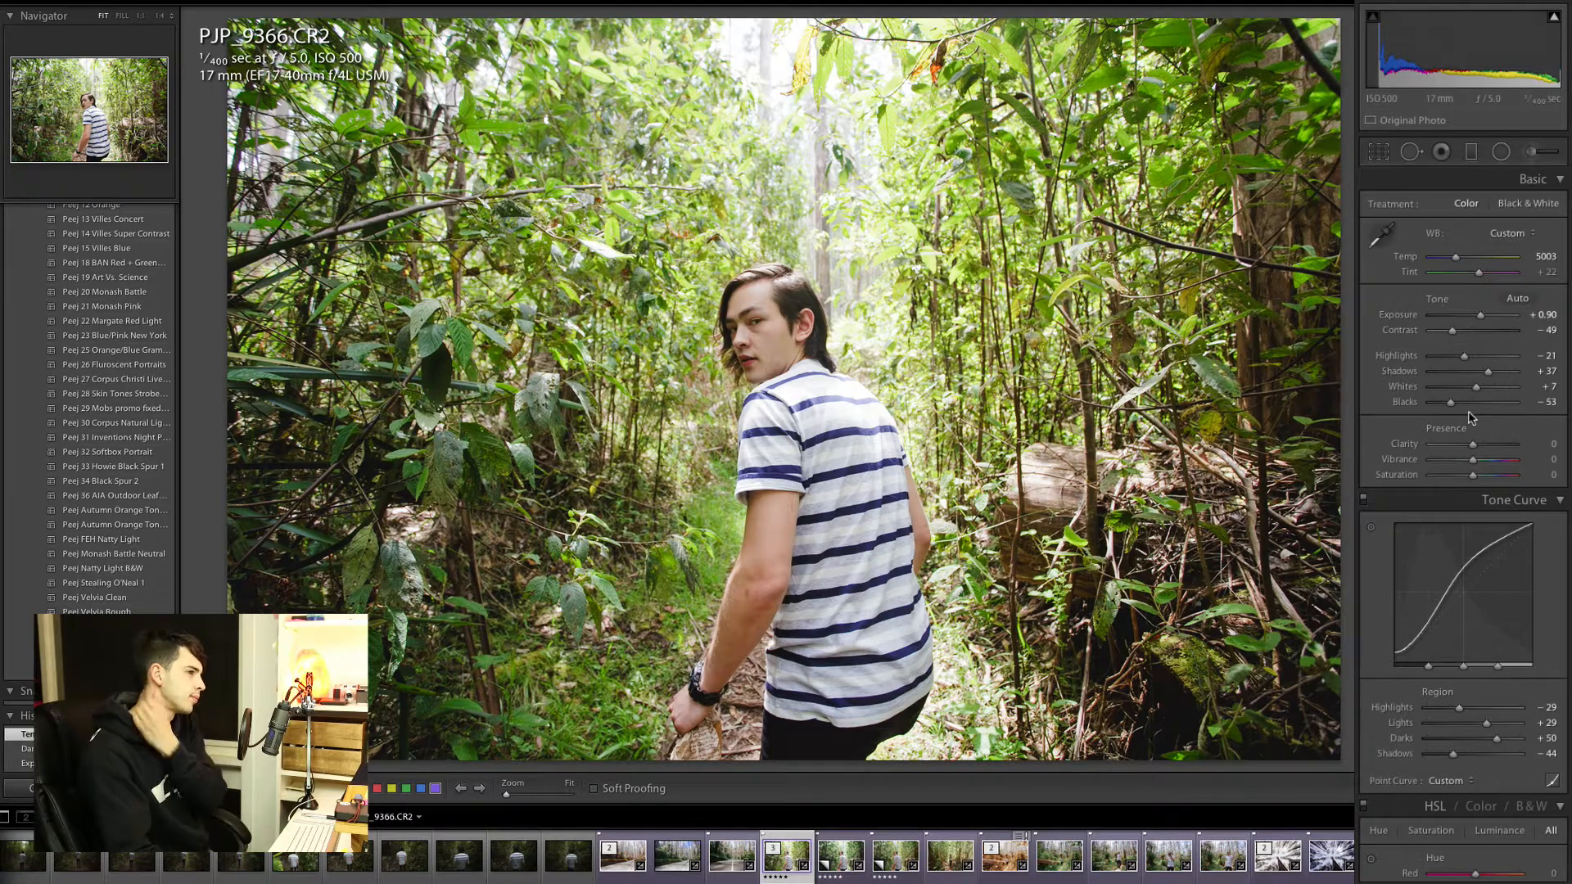
click(1543, 315)
key(Down)
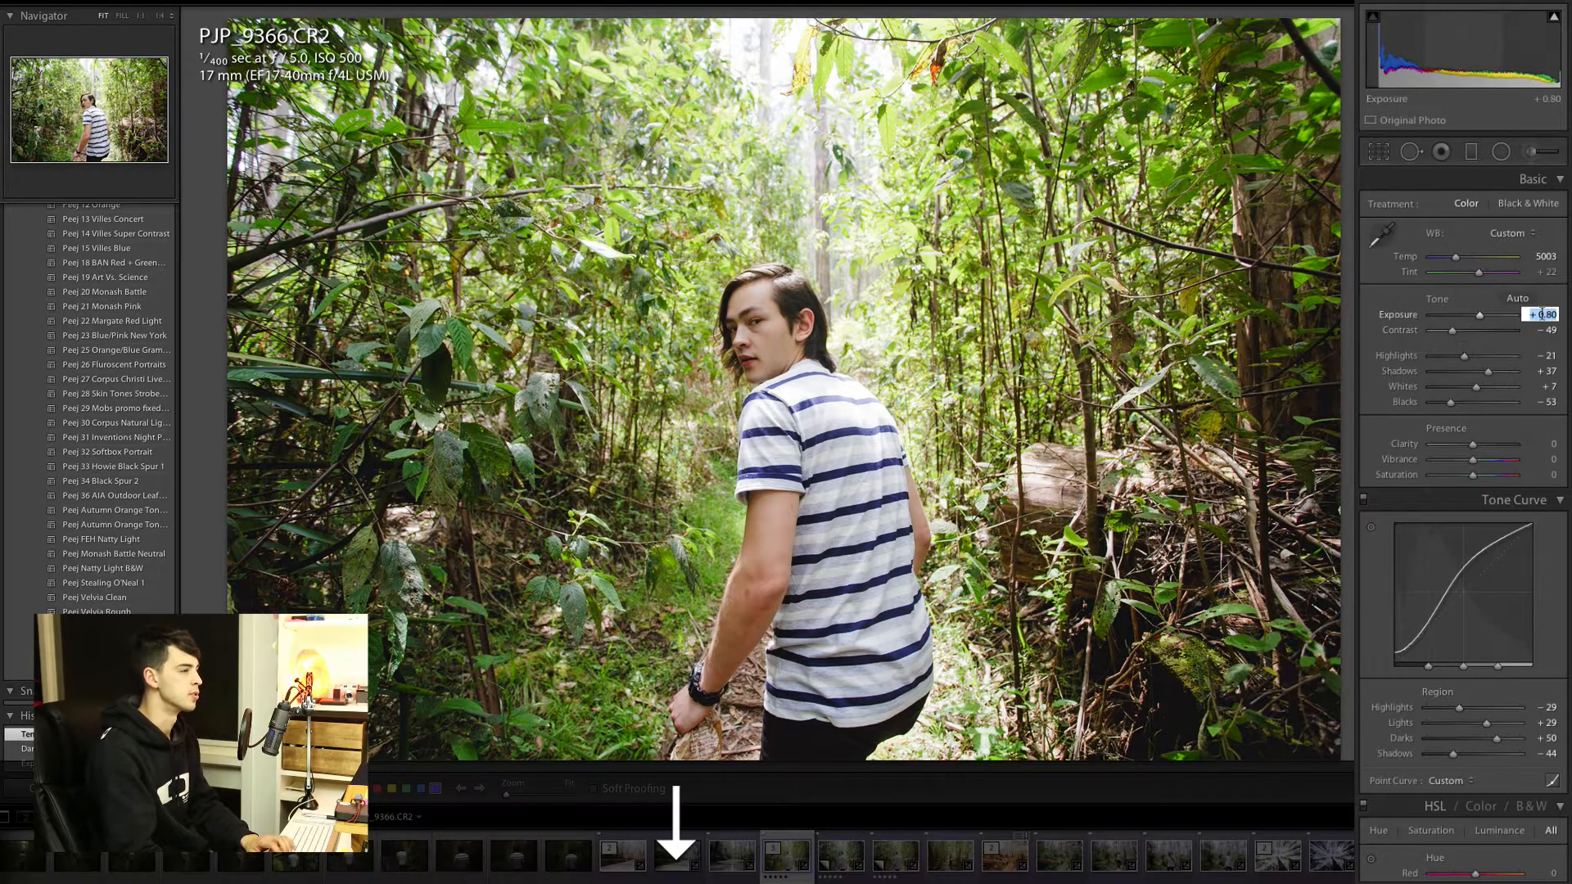
key(Up)
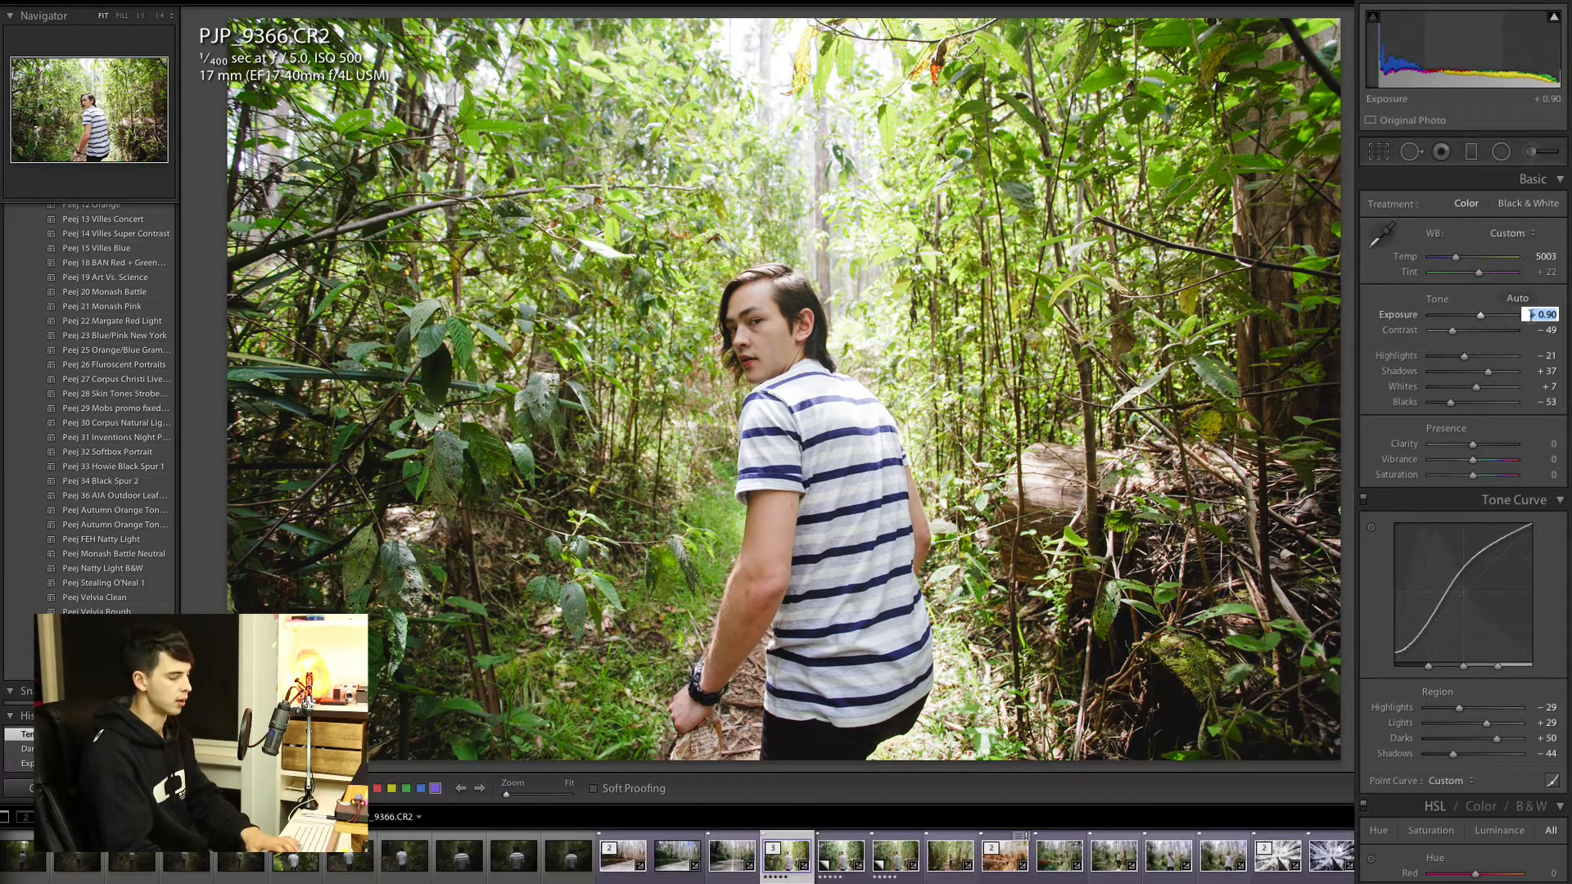
key(Down)
key(Return)
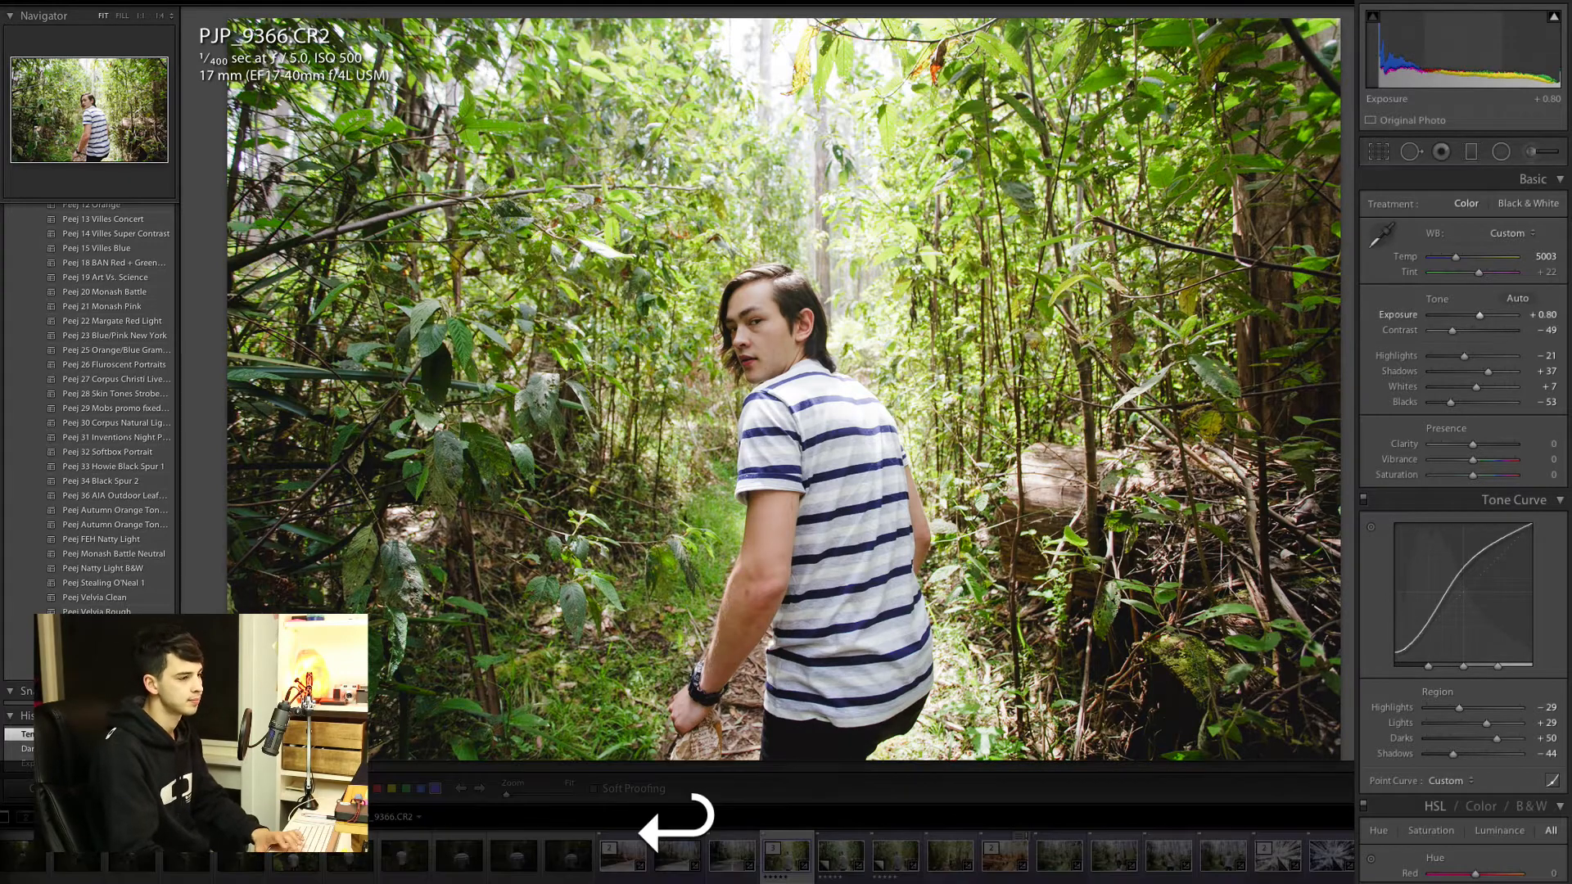
Step: In the HSL adjustments, set Green hue to +19, Green saturation to −38 and Yellow saturation to +3
scroll(1466, 403, down, 5)
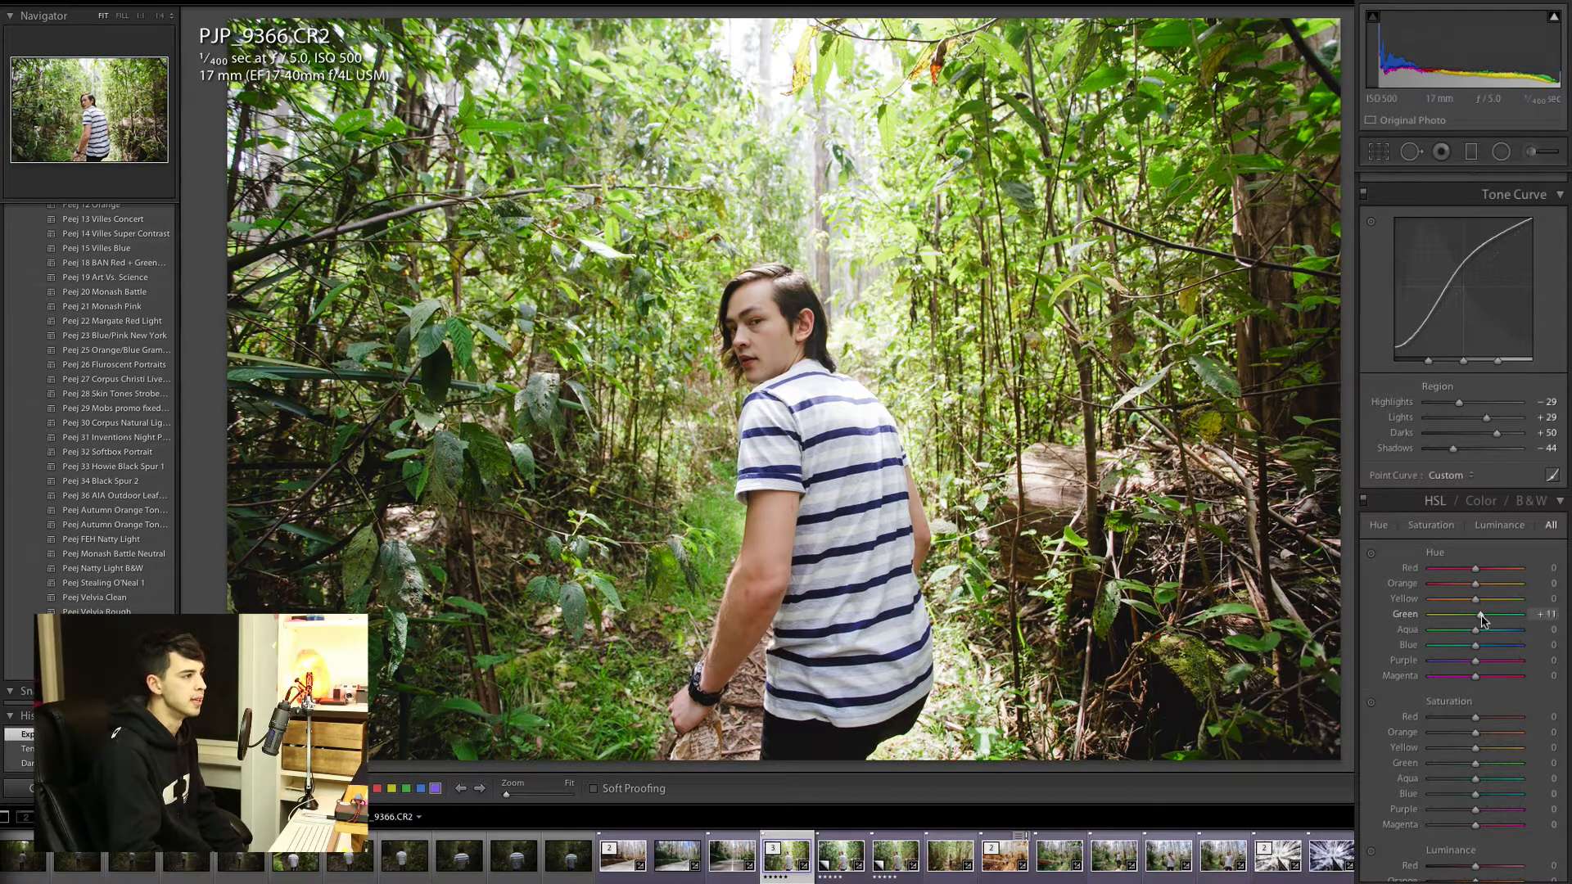
drag(1484, 620, 1487, 619)
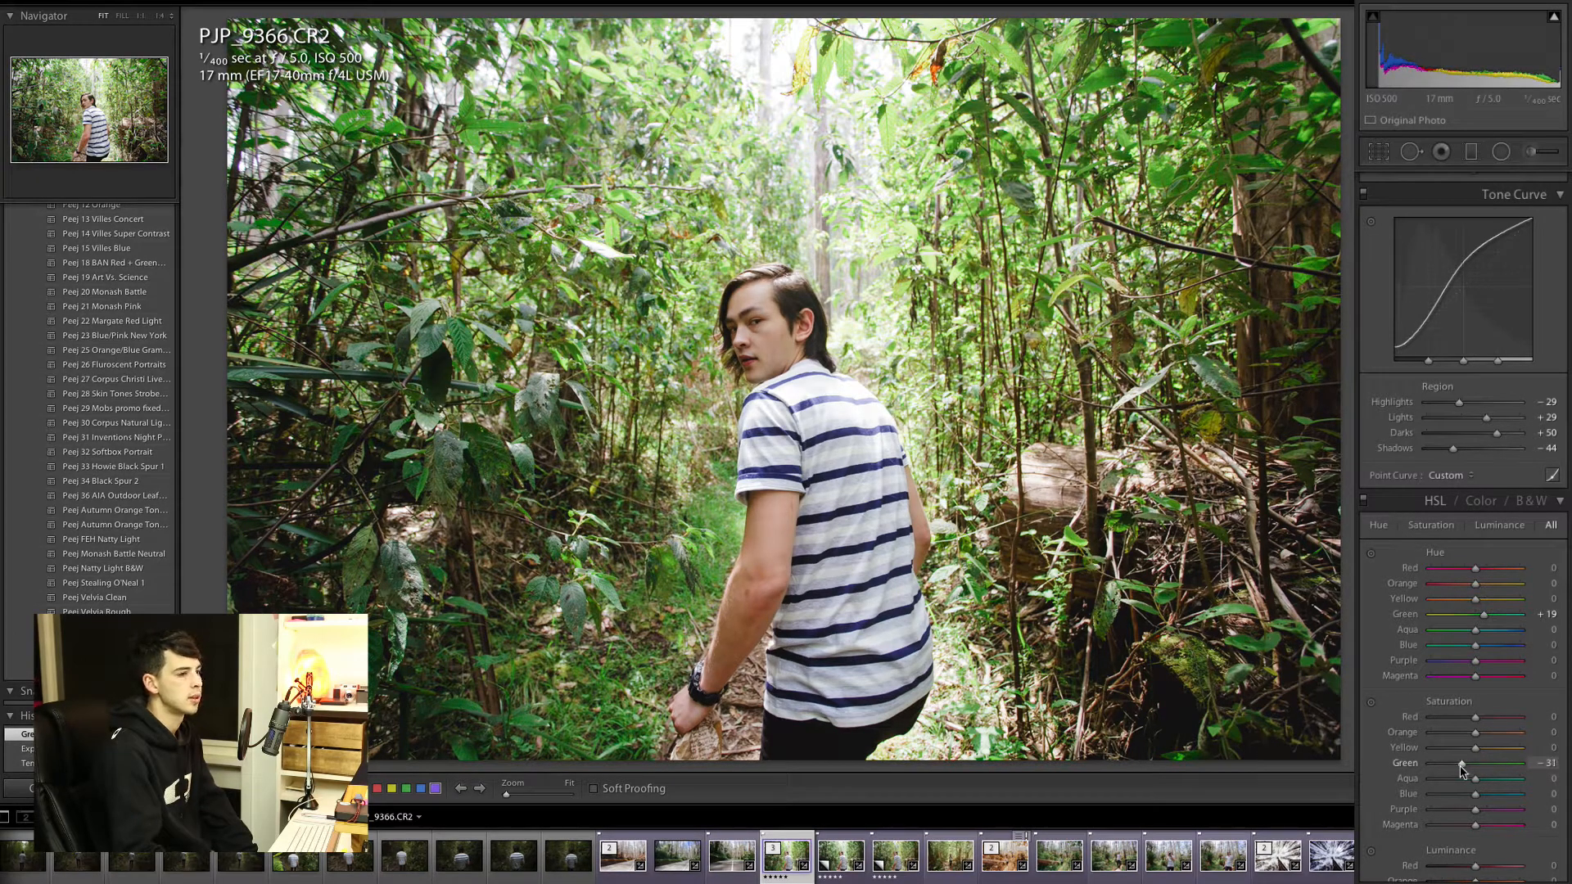
mouse_move(1472, 748)
mouse_down()
mouse_move(1447, 750)
mouse_move(1479, 752)
mouse_up()
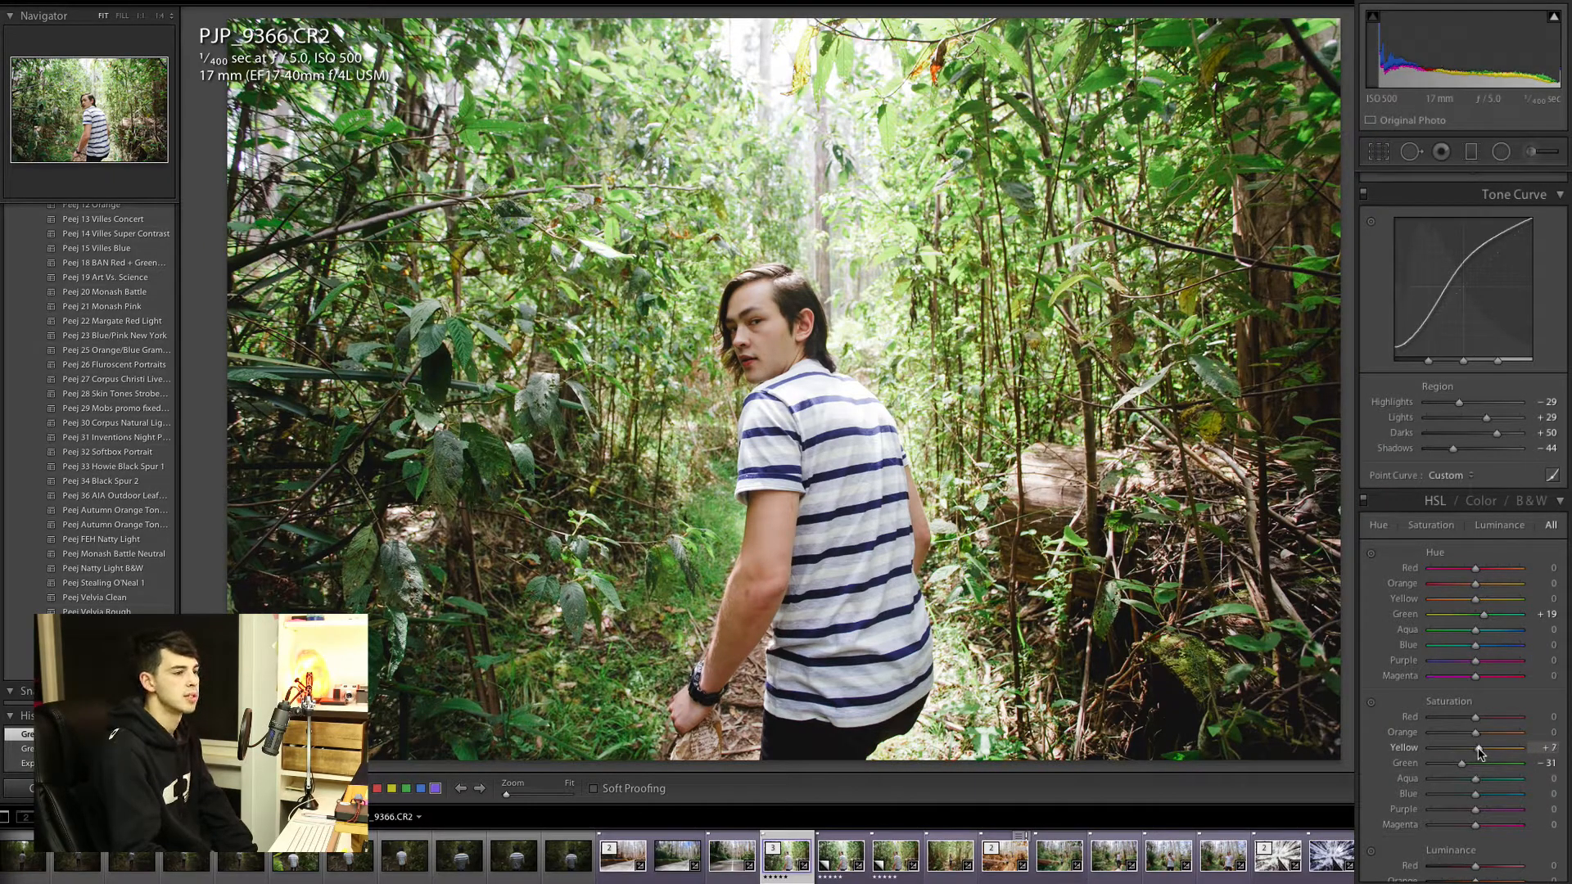
drag(1479, 752, 1476, 752)
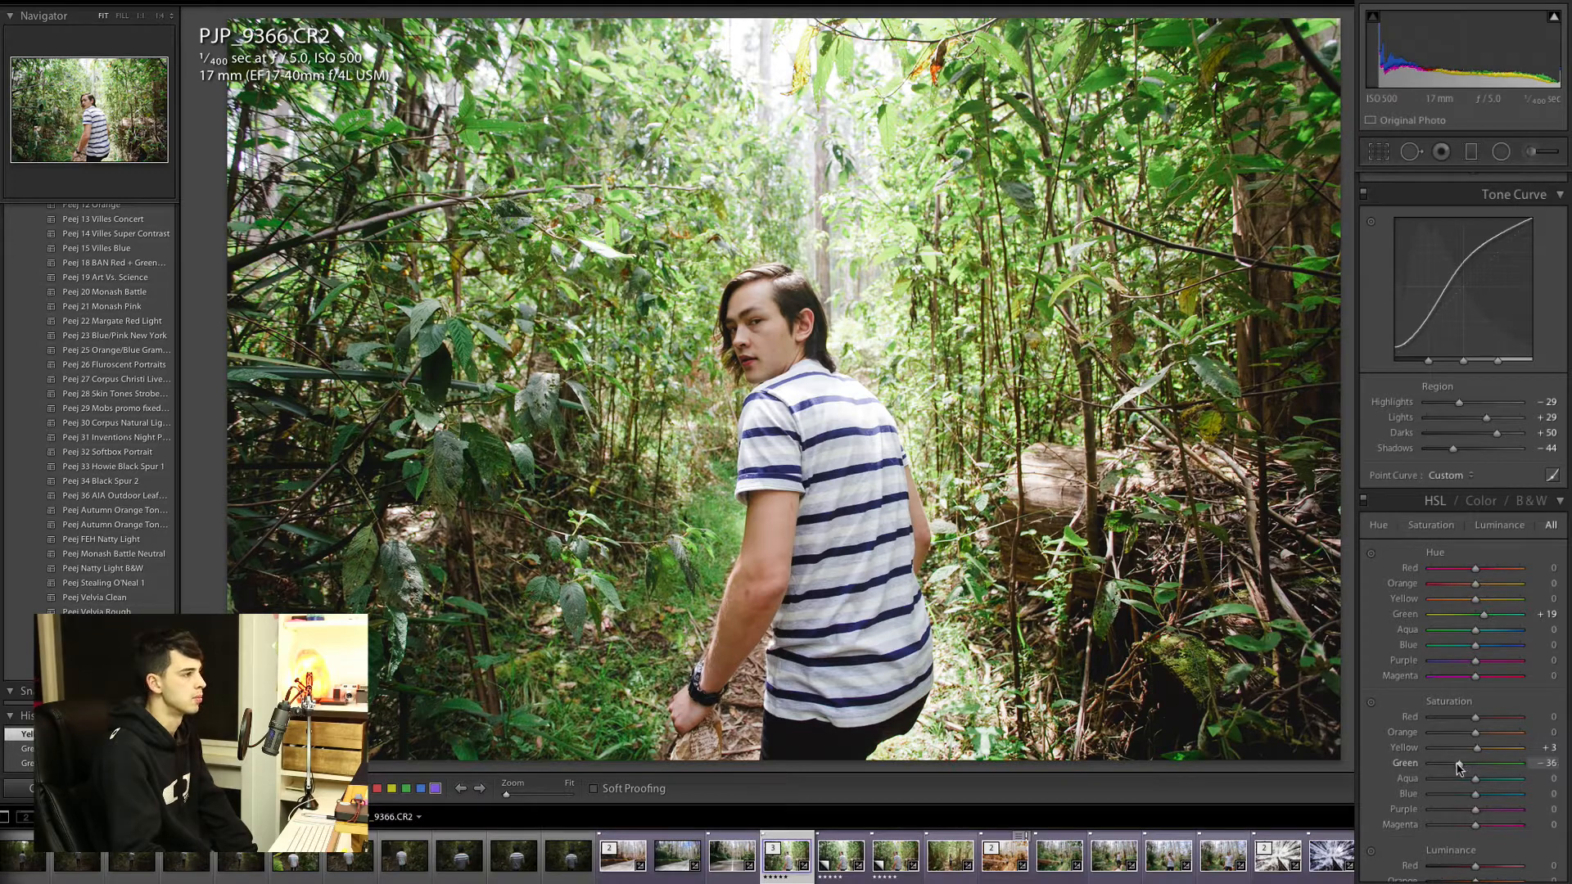
Step: Calibrate the camera colours with Green Primary hue −4 and saturation +14, and Blue Primary hue −30 and saturation −41
scroll(1474, 769, down, 15)
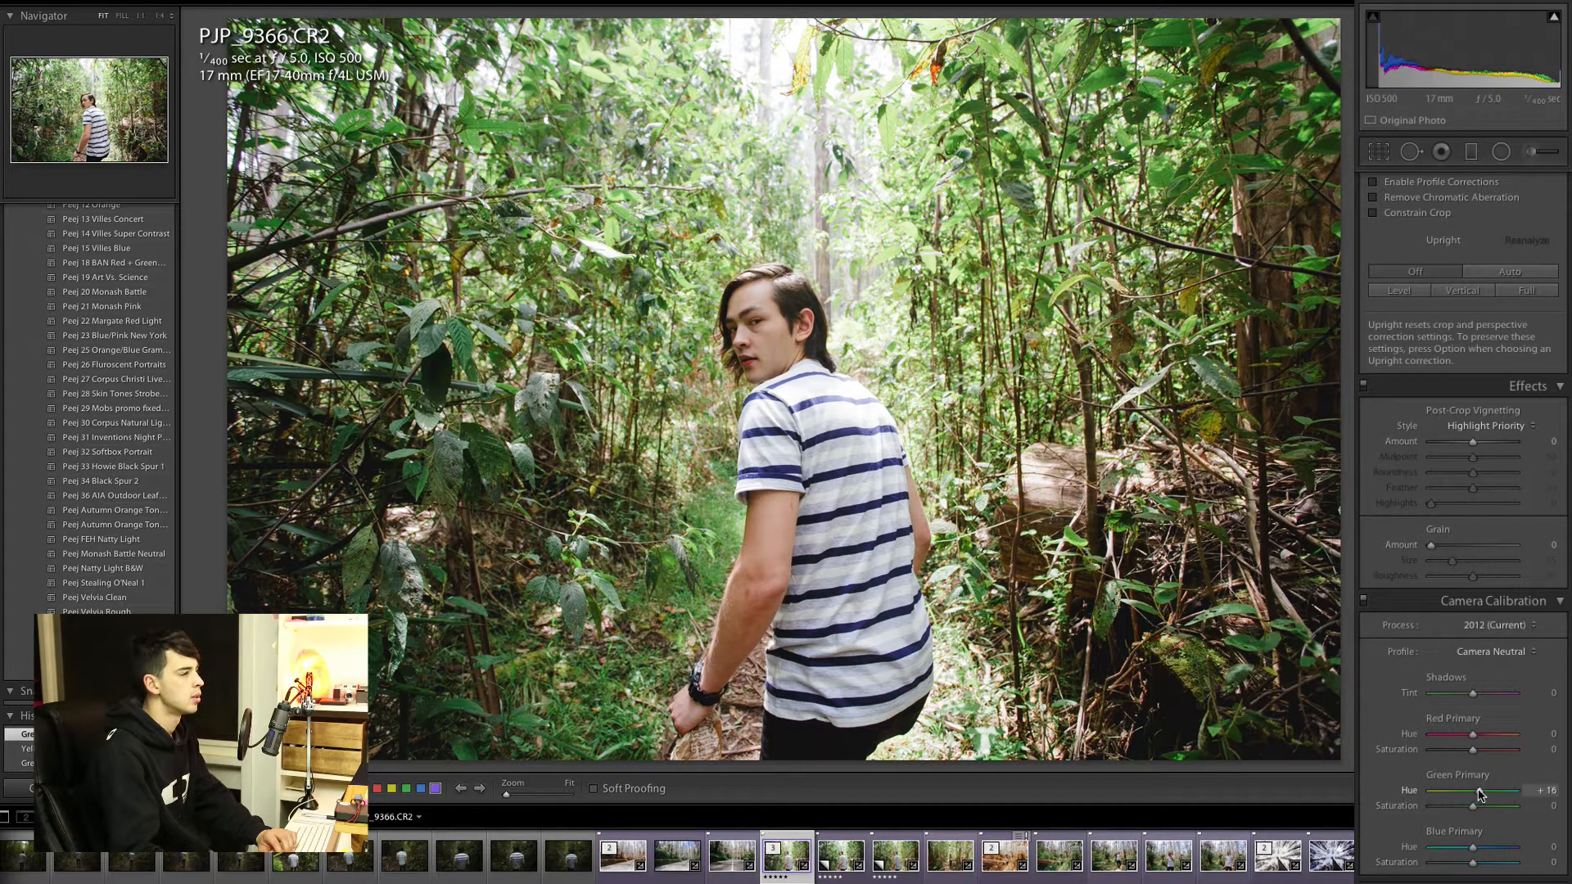
drag(1483, 794, 1456, 808)
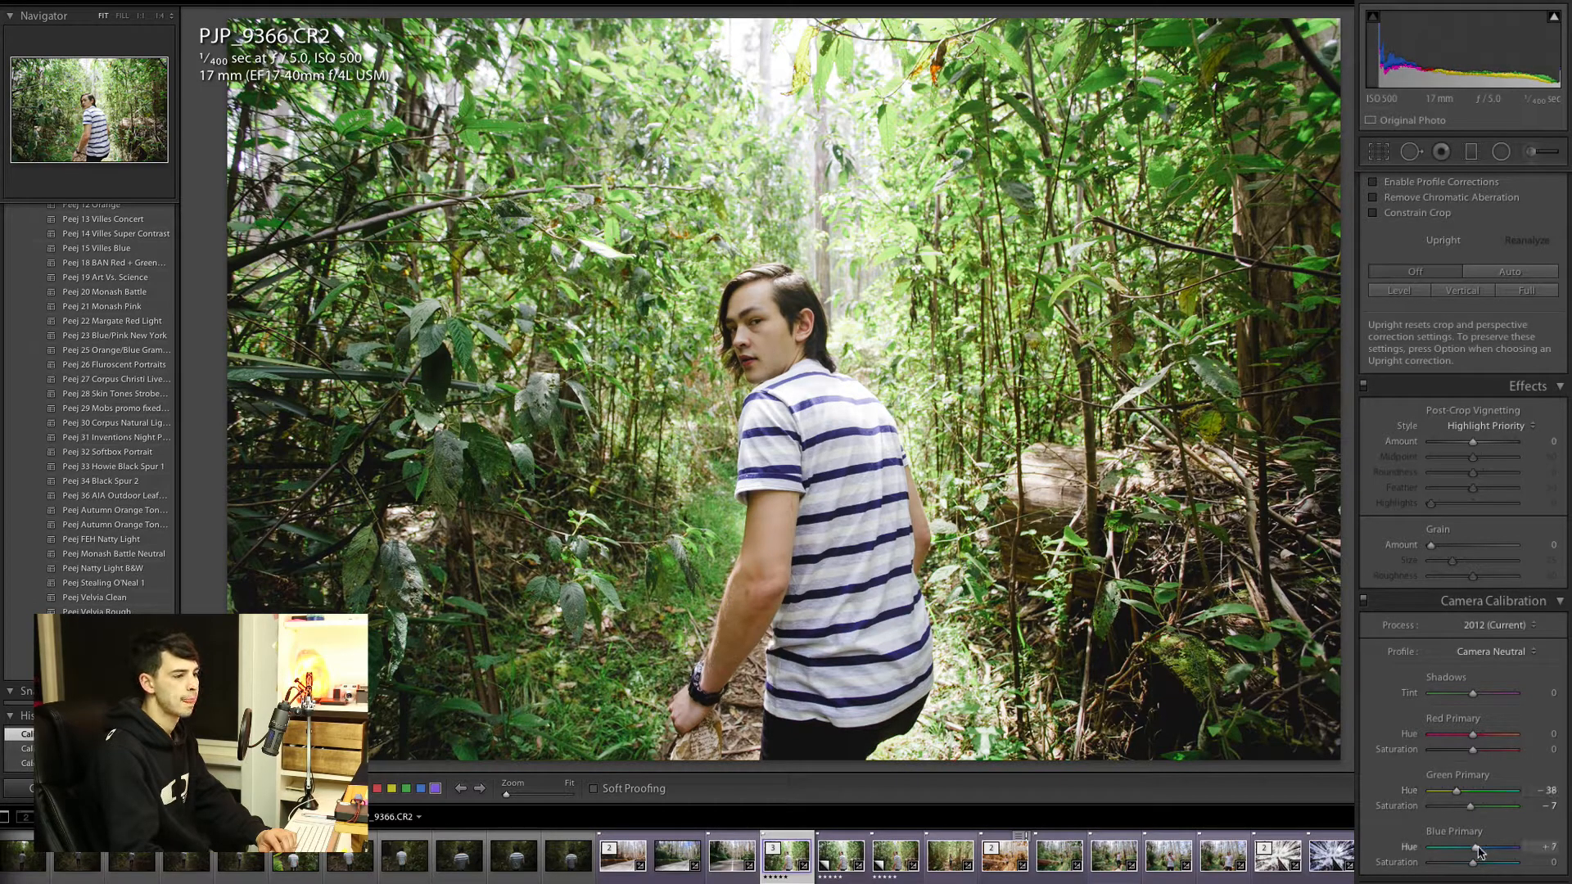
mouse_move(1478, 852)
mouse_down()
mouse_move(1442, 853)
mouse_move(1473, 850)
mouse_move(1455, 852)
mouse_move(1466, 870)
mouse_up()
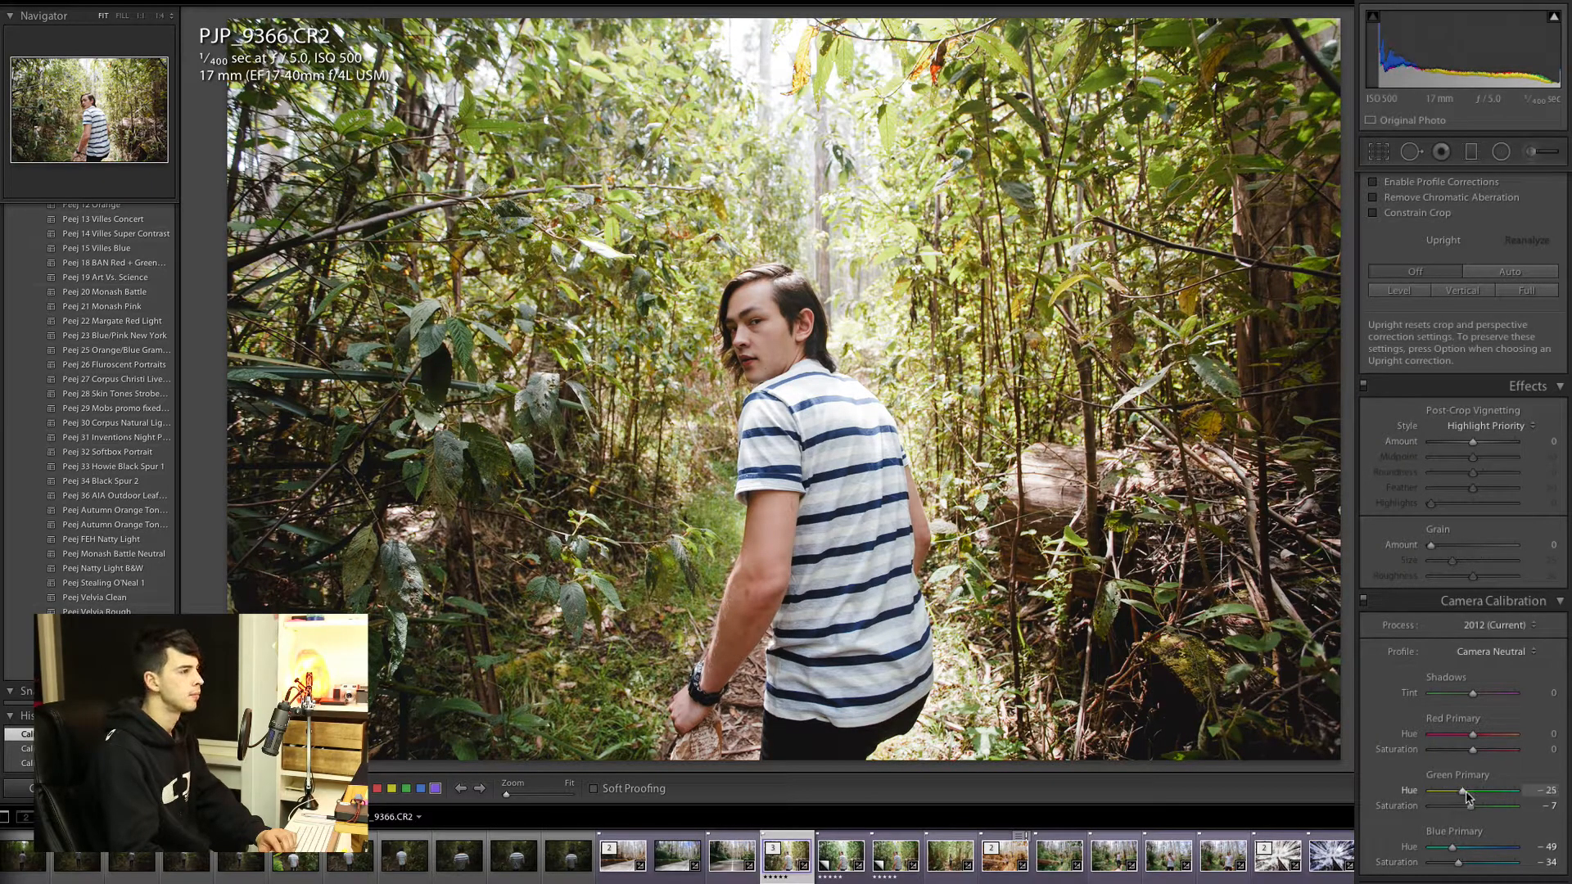
drag(1467, 796, 1464, 795)
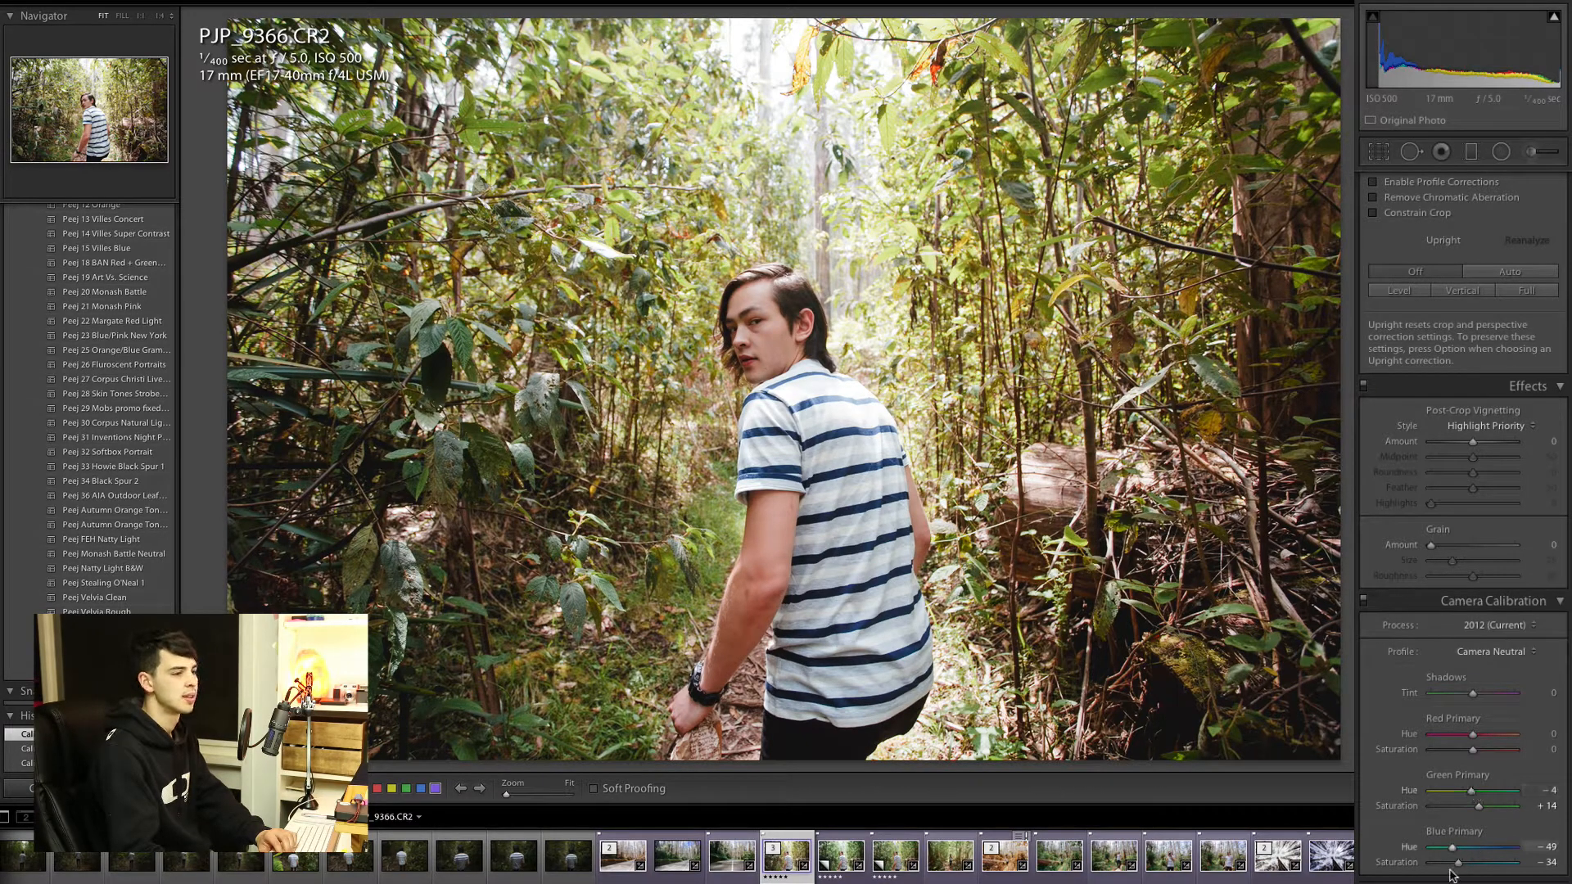
drag(1457, 865, 1456, 864)
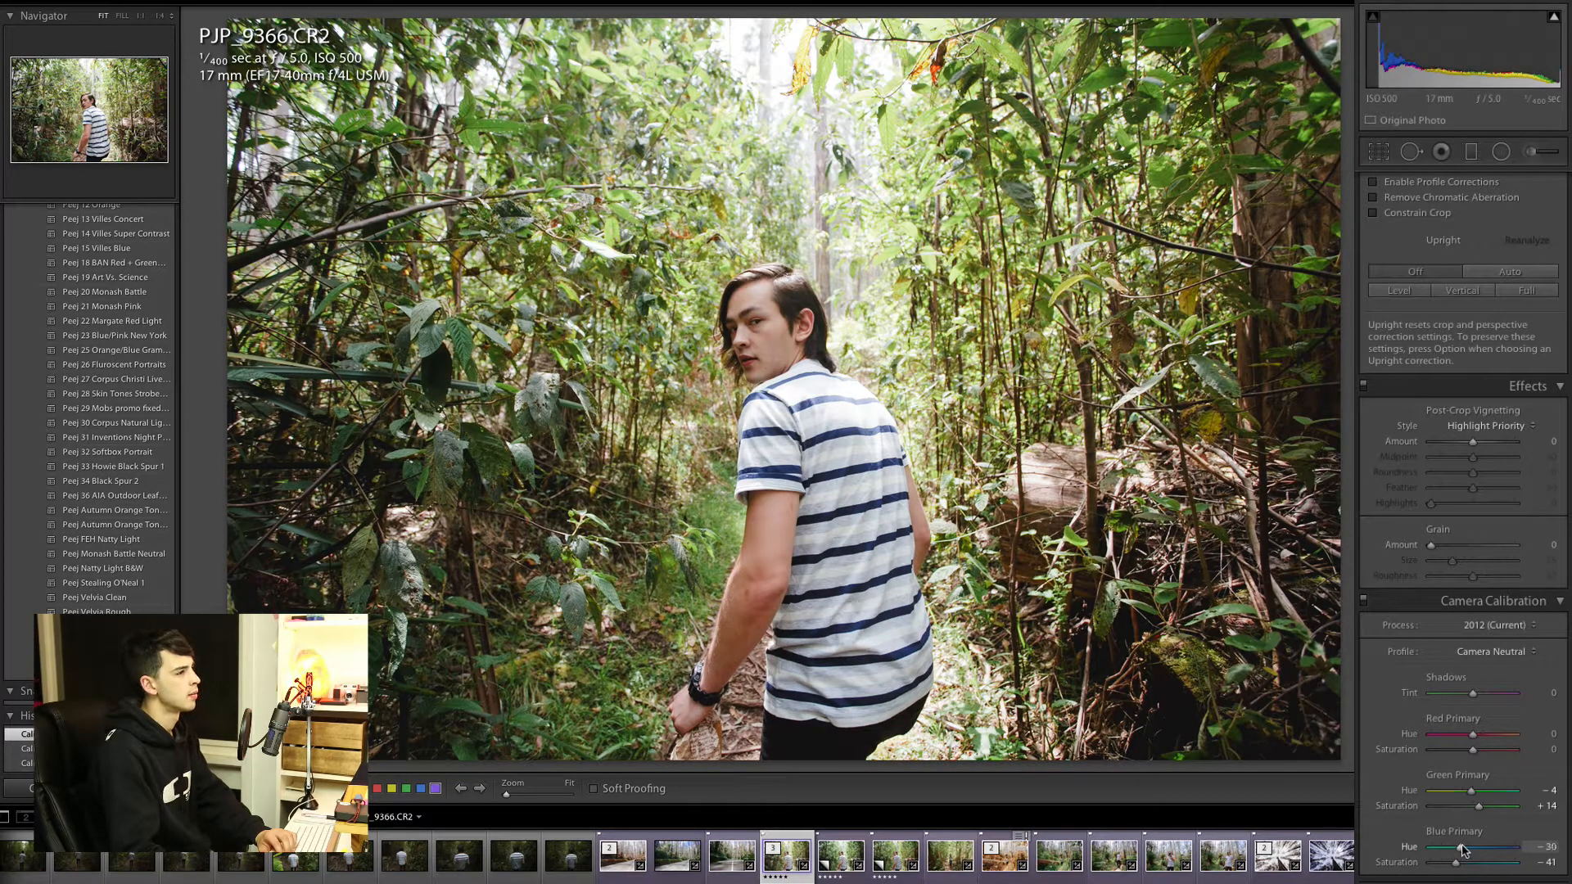
Step: Raise the basic Contrast to −37
scroll(1515, 573, up, 15)
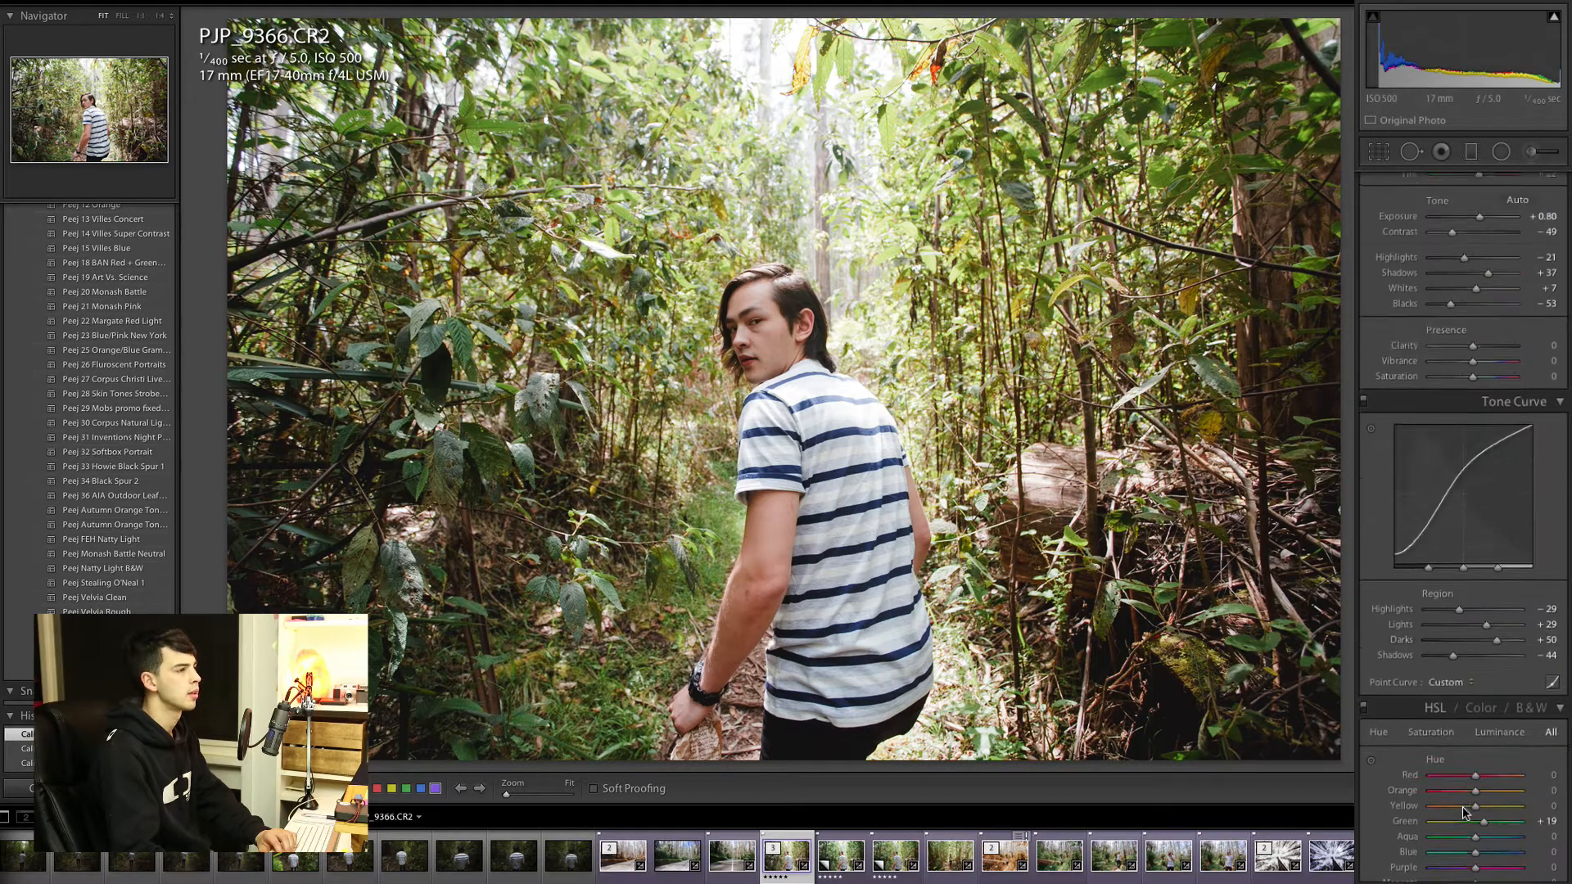
click(1543, 331)
key(Up)
key(Up)
key(Up)
key(Up)
key(Up)
key(Up)
key(Up)
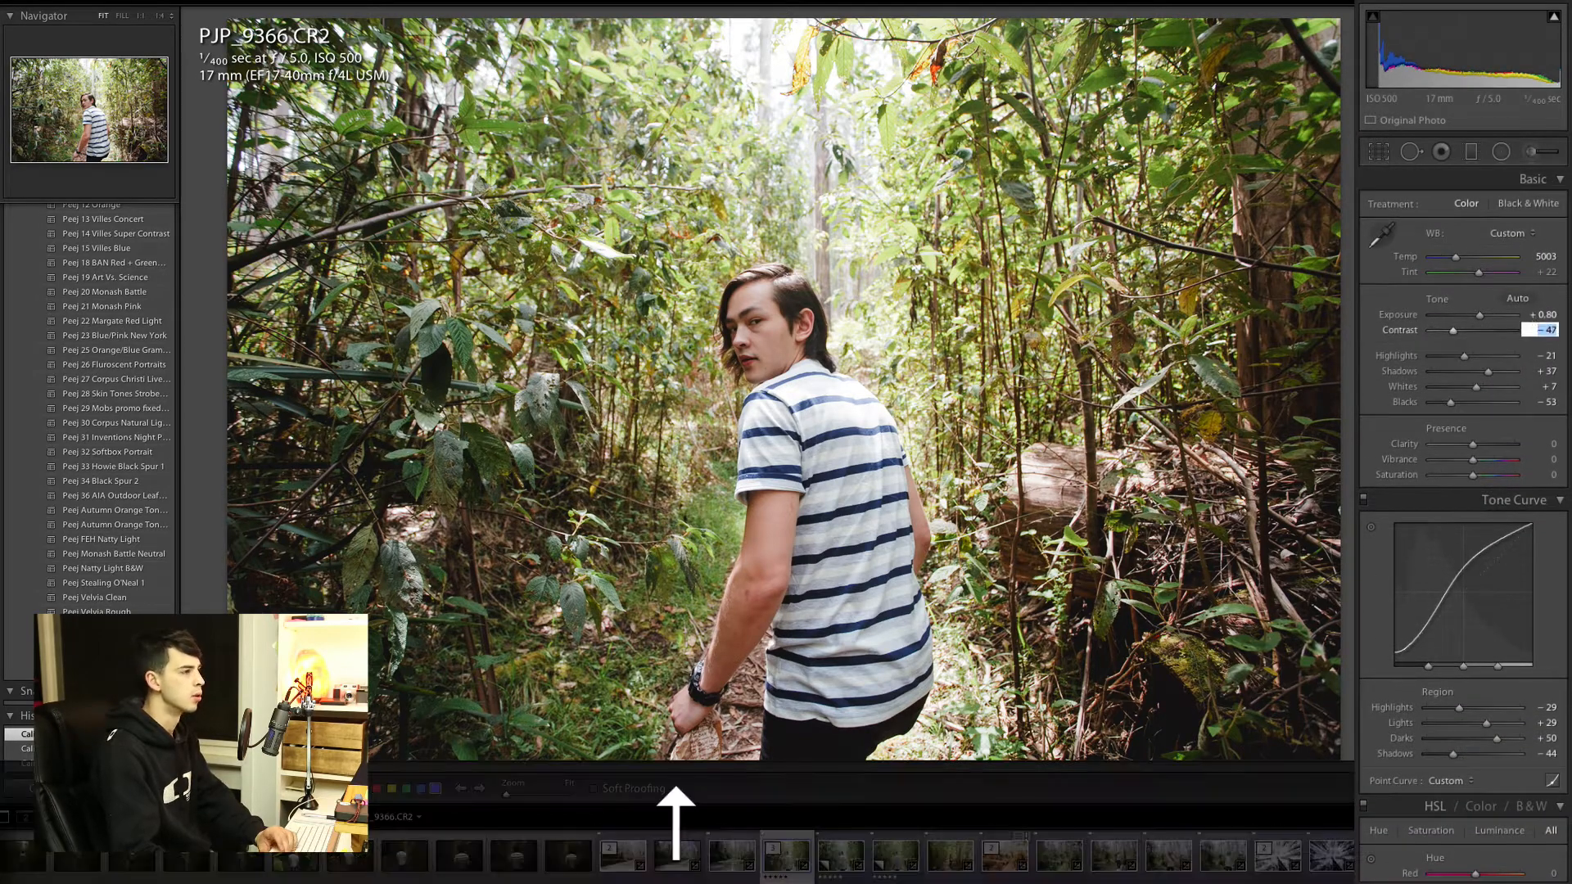
key(Up)
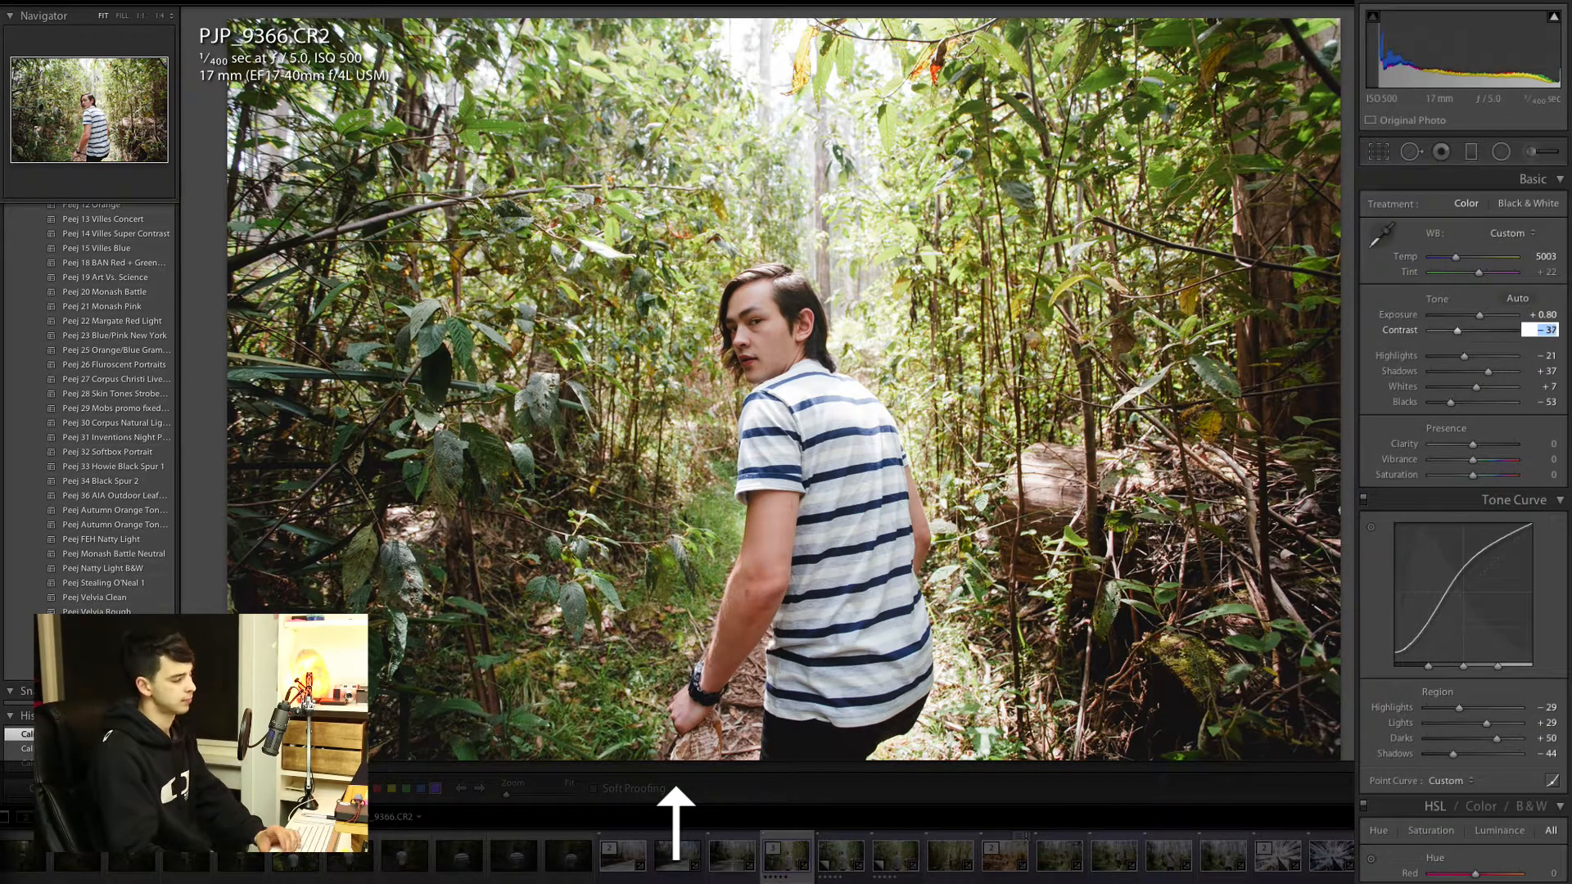
key(Return)
Step: Refine the foliage greens in HSL with Green hue +34 and Green saturation −47
scroll(1478, 583, down, 10)
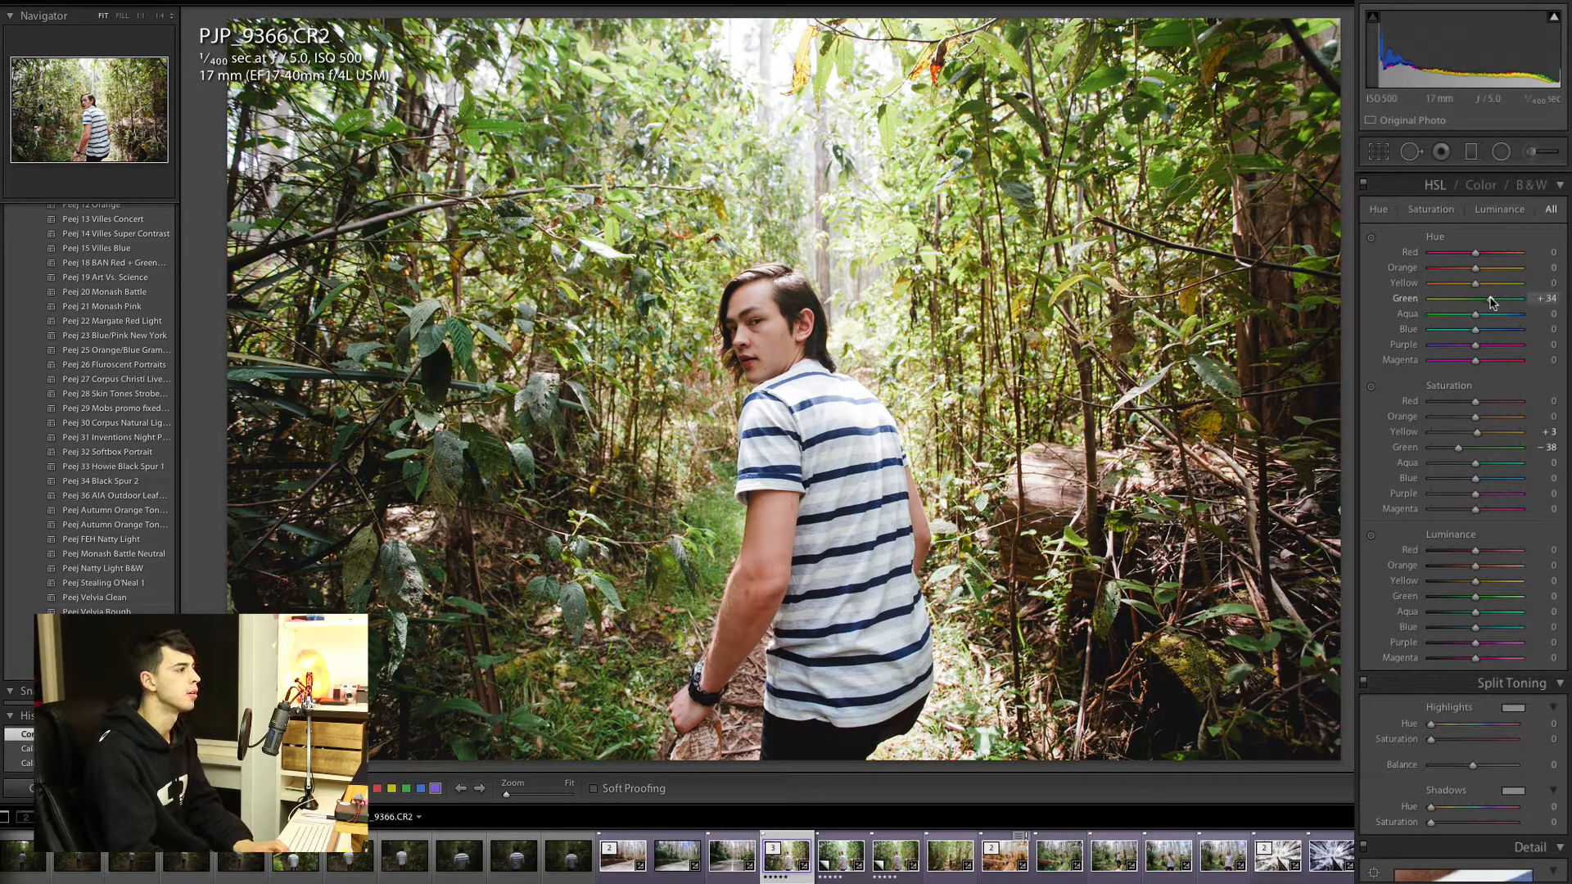
drag(1492, 301, 1490, 299)
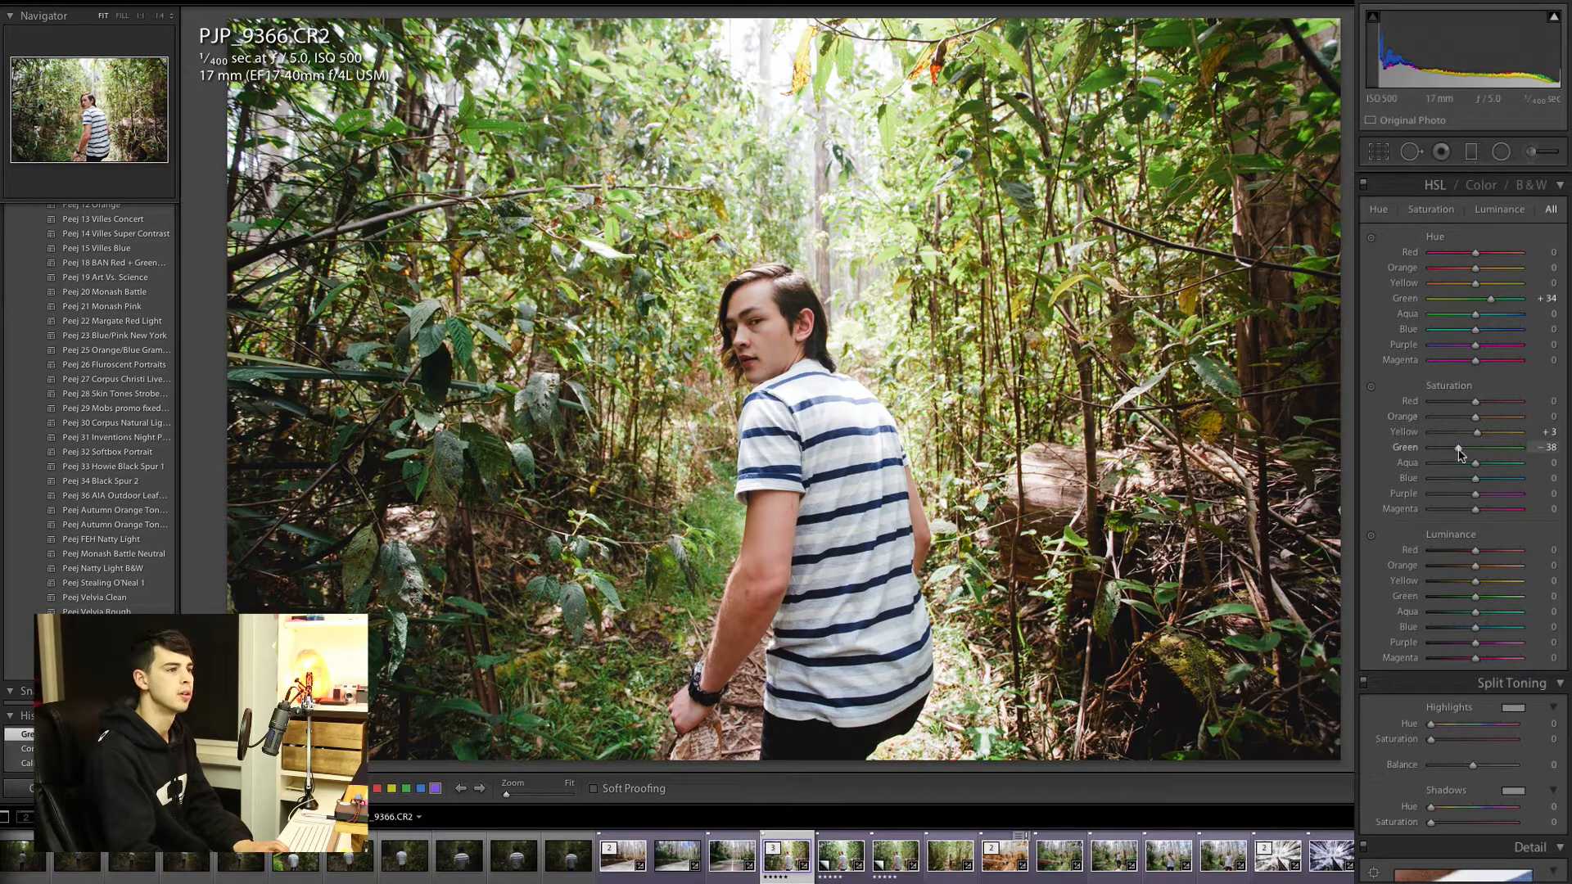
scroll(1481, 421, up, 1)
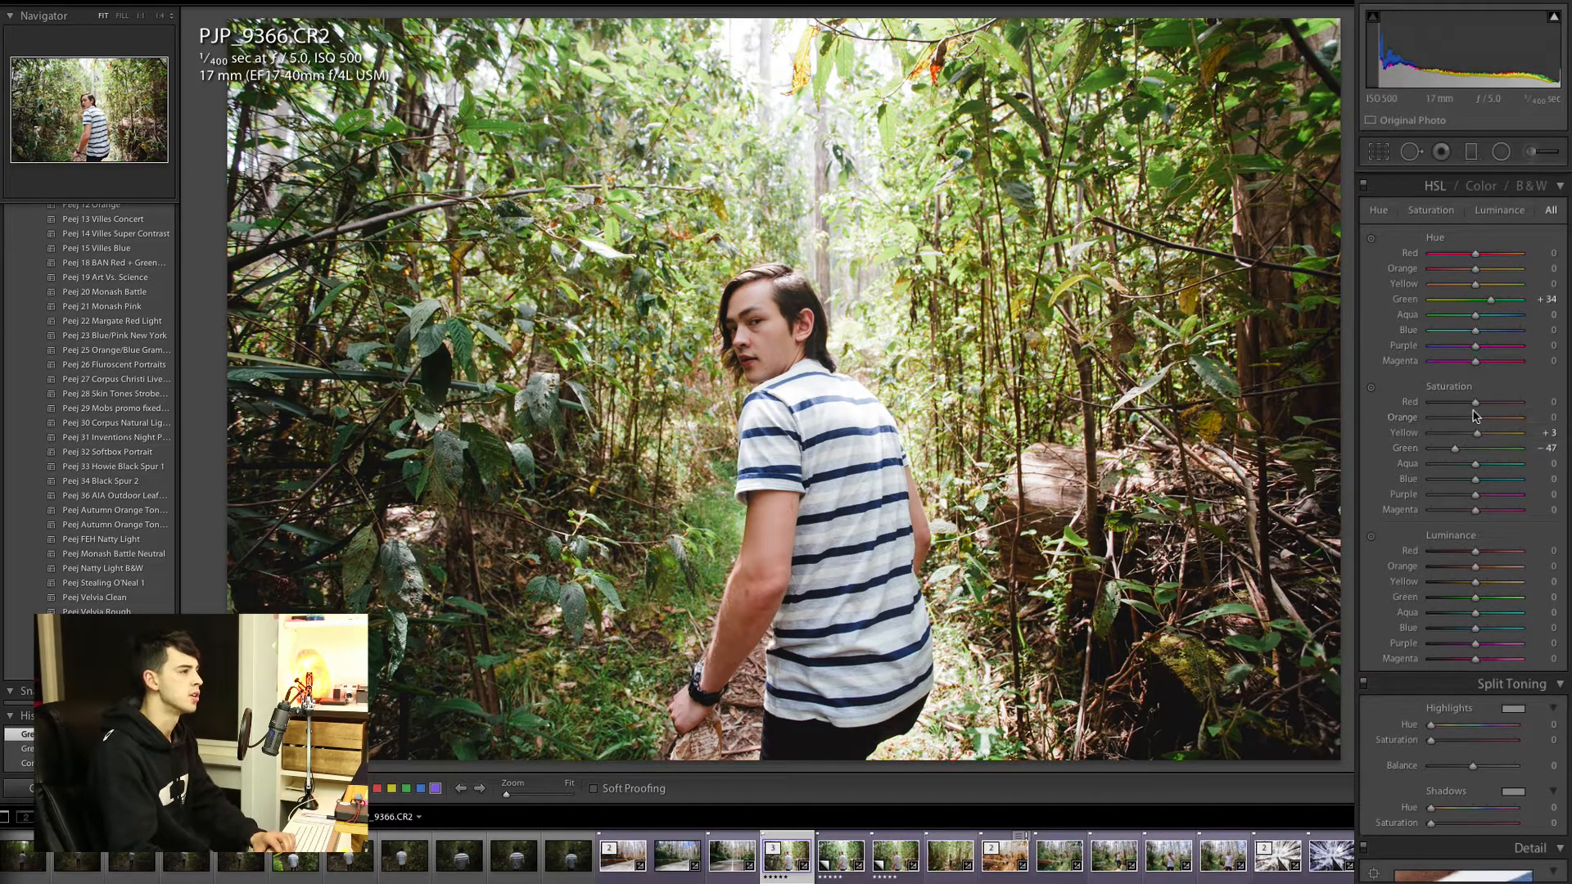
scroll(1445, 559, down, 2)
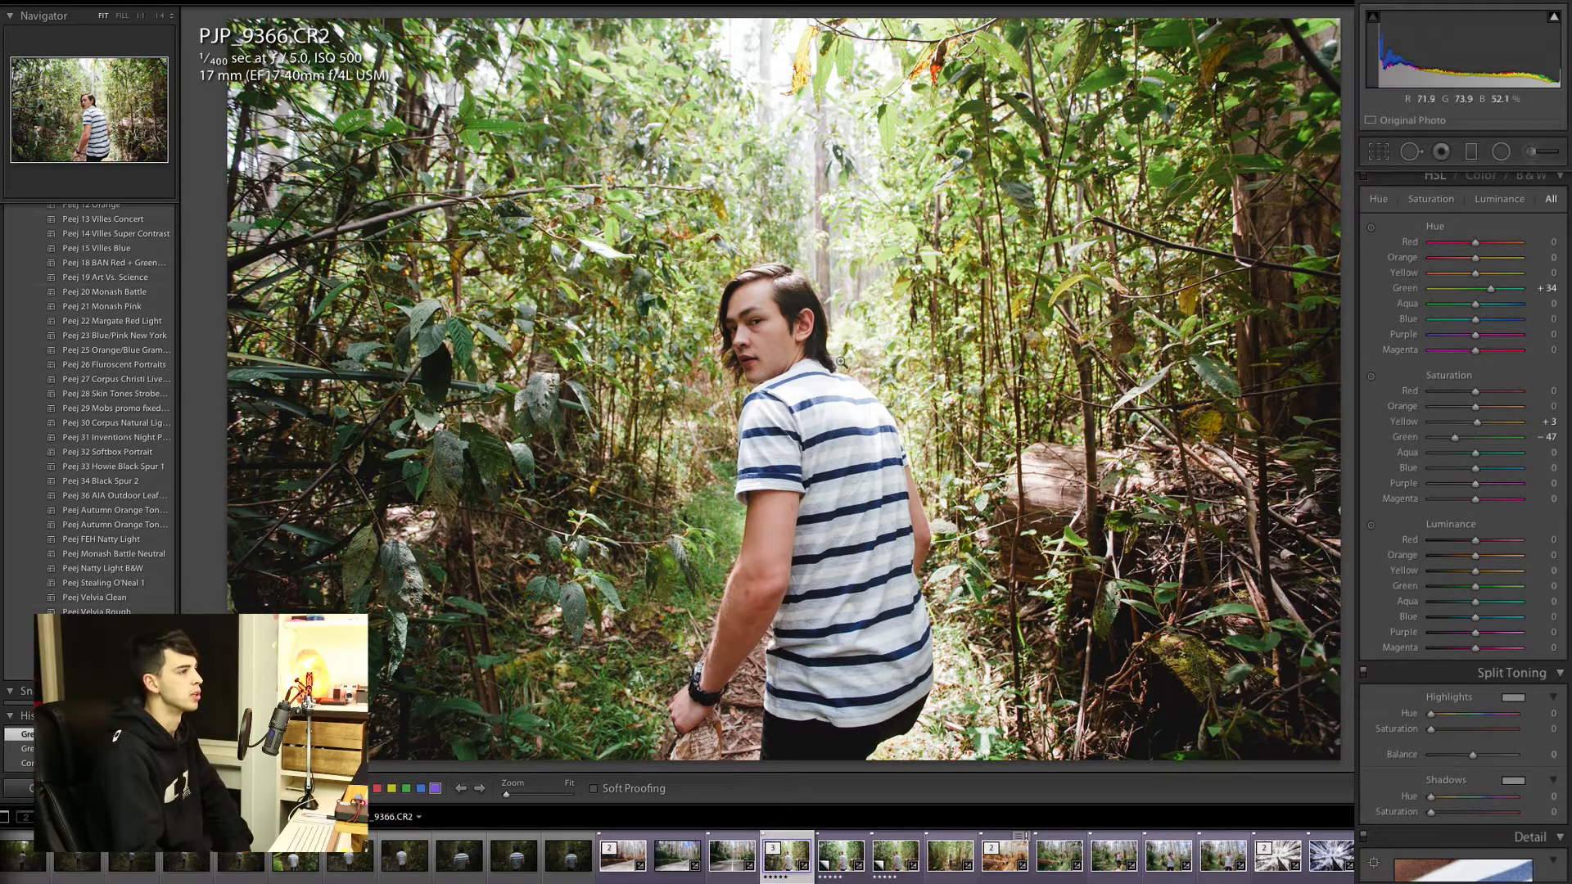
Step: Cool the white balance temperature to 4853 and compare the photo with its unedited version
scroll(1487, 384, up, 8)
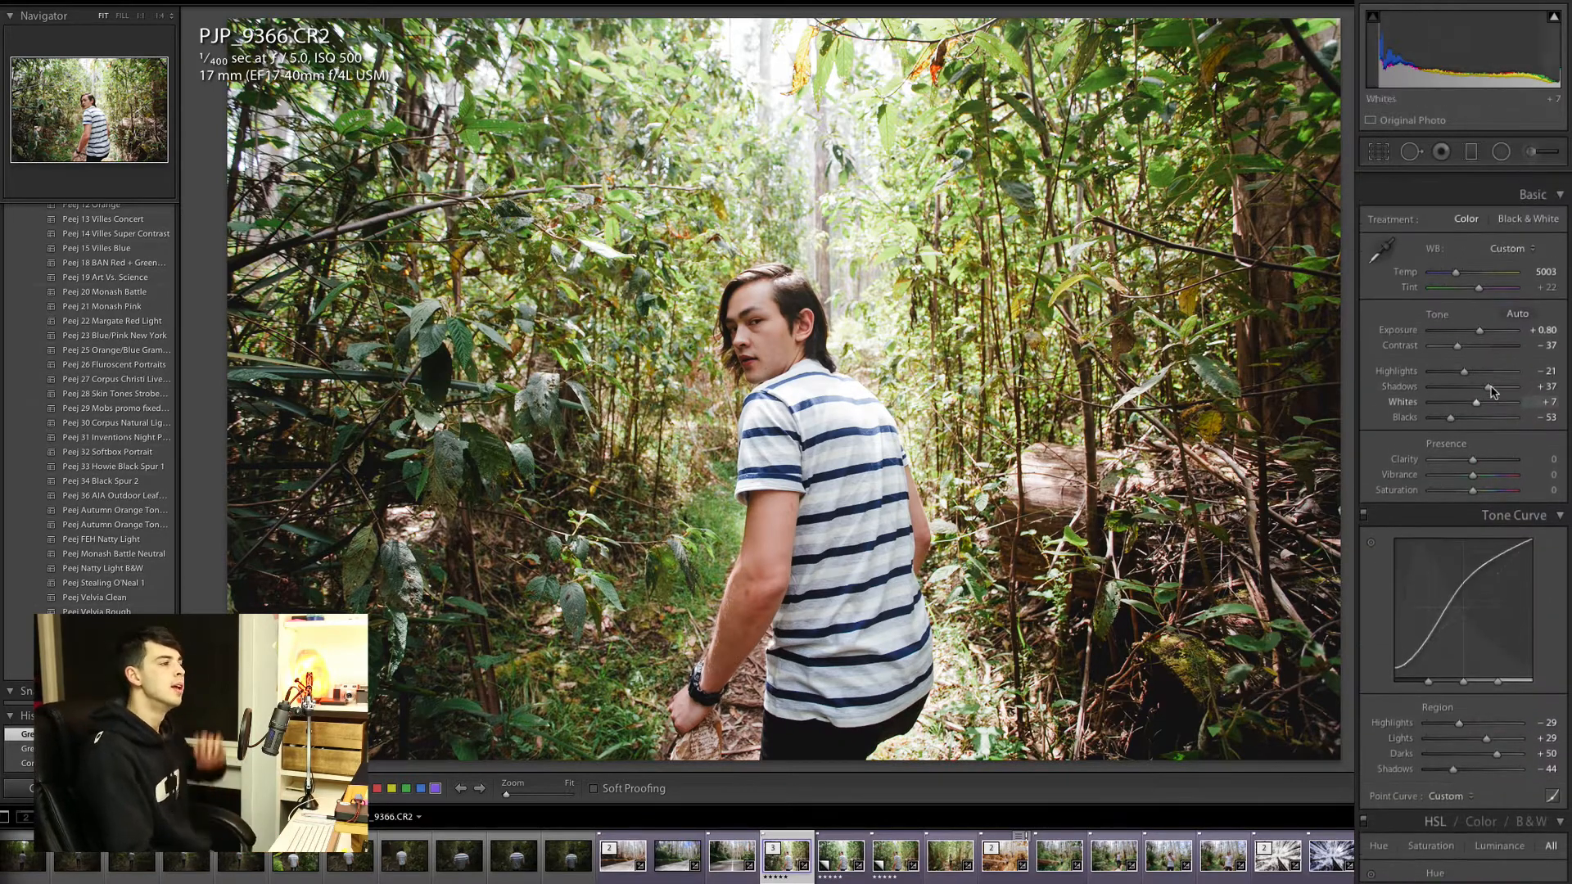
scroll(1492, 392, down, 1)
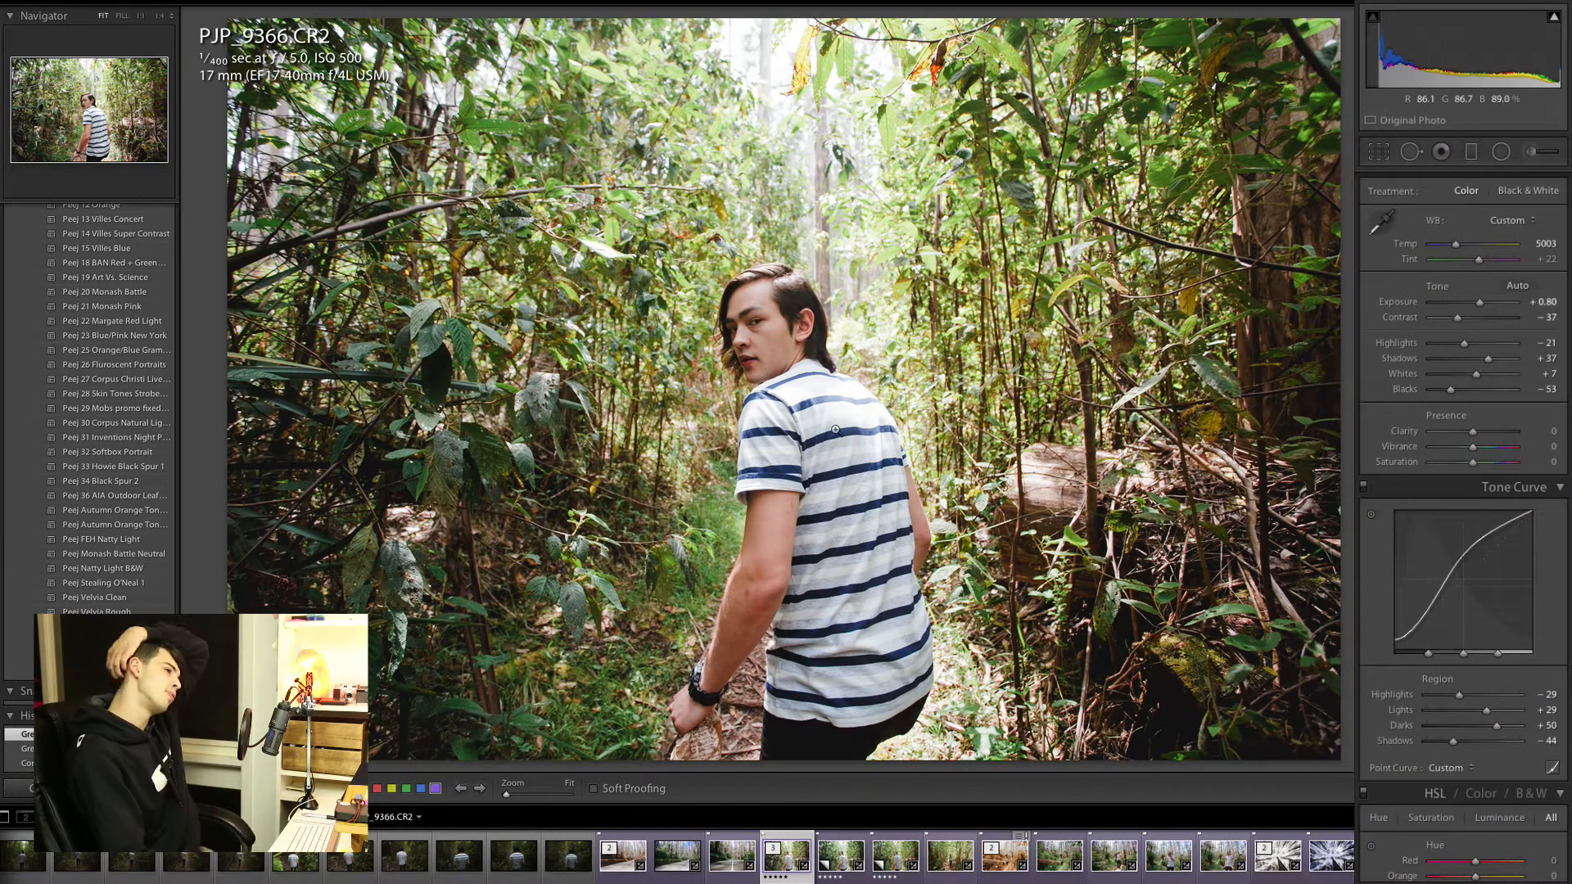
click(1539, 244)
key(Down)
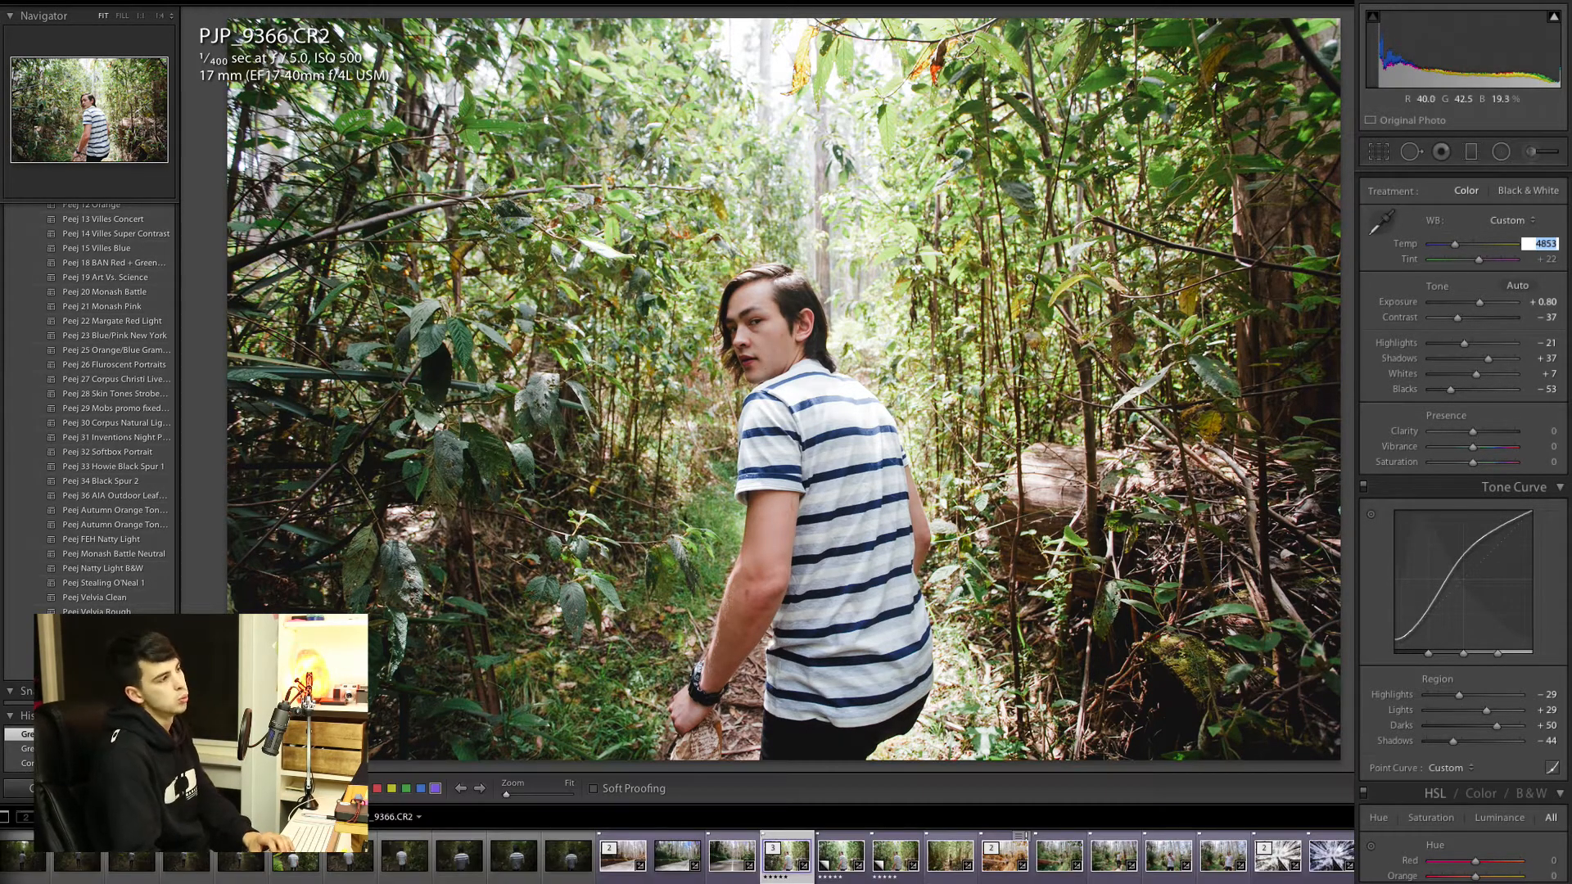
key(Return)
key(backslash)
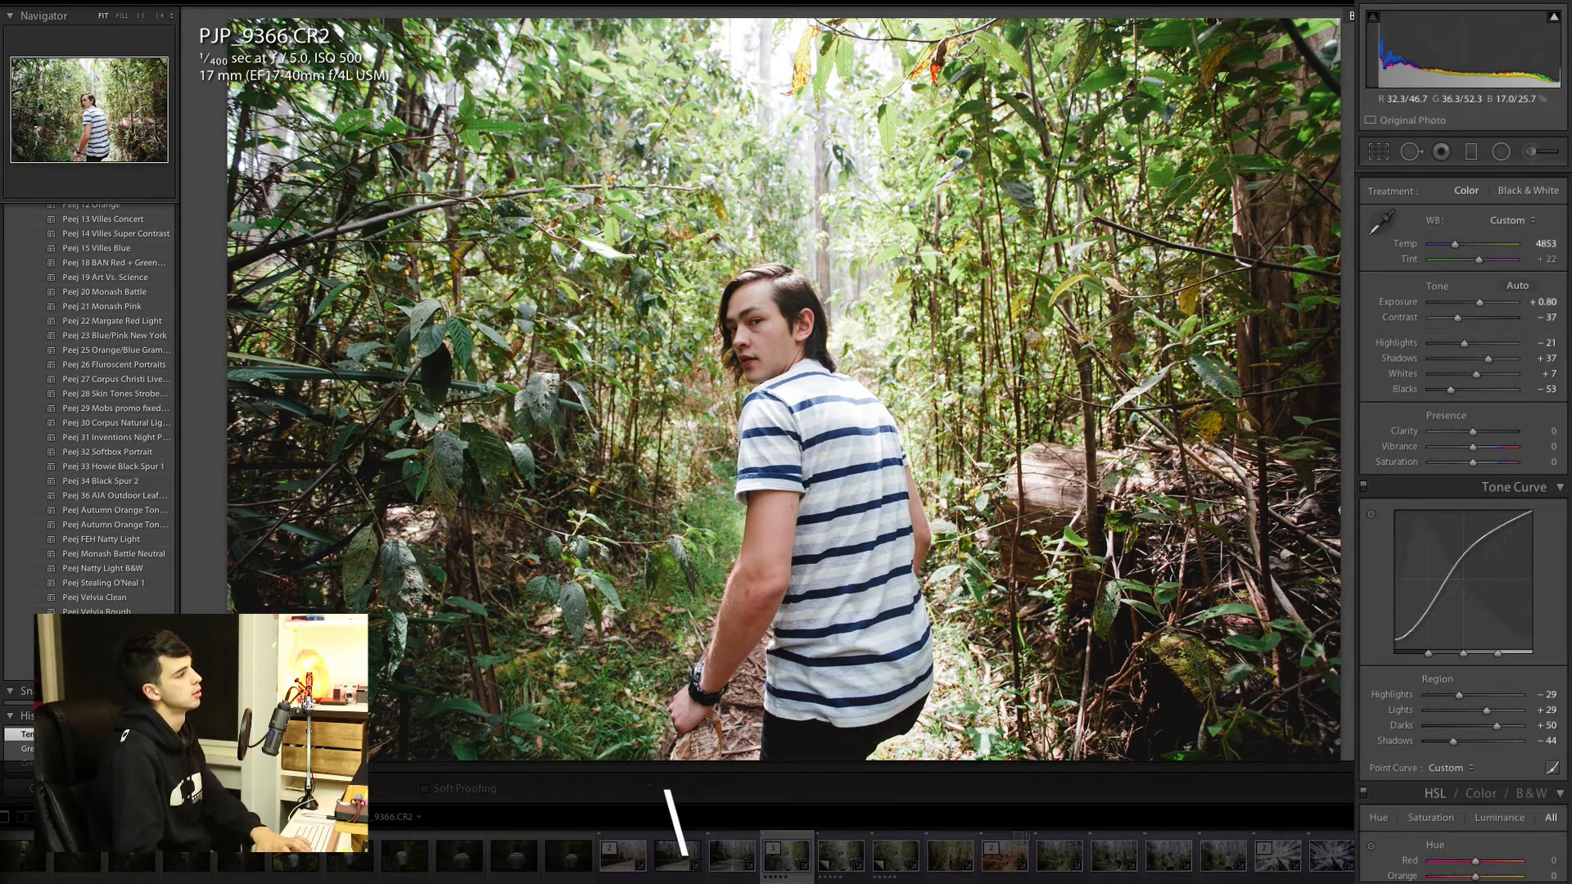
key(backslash)
key(backslash)
key(backslash)
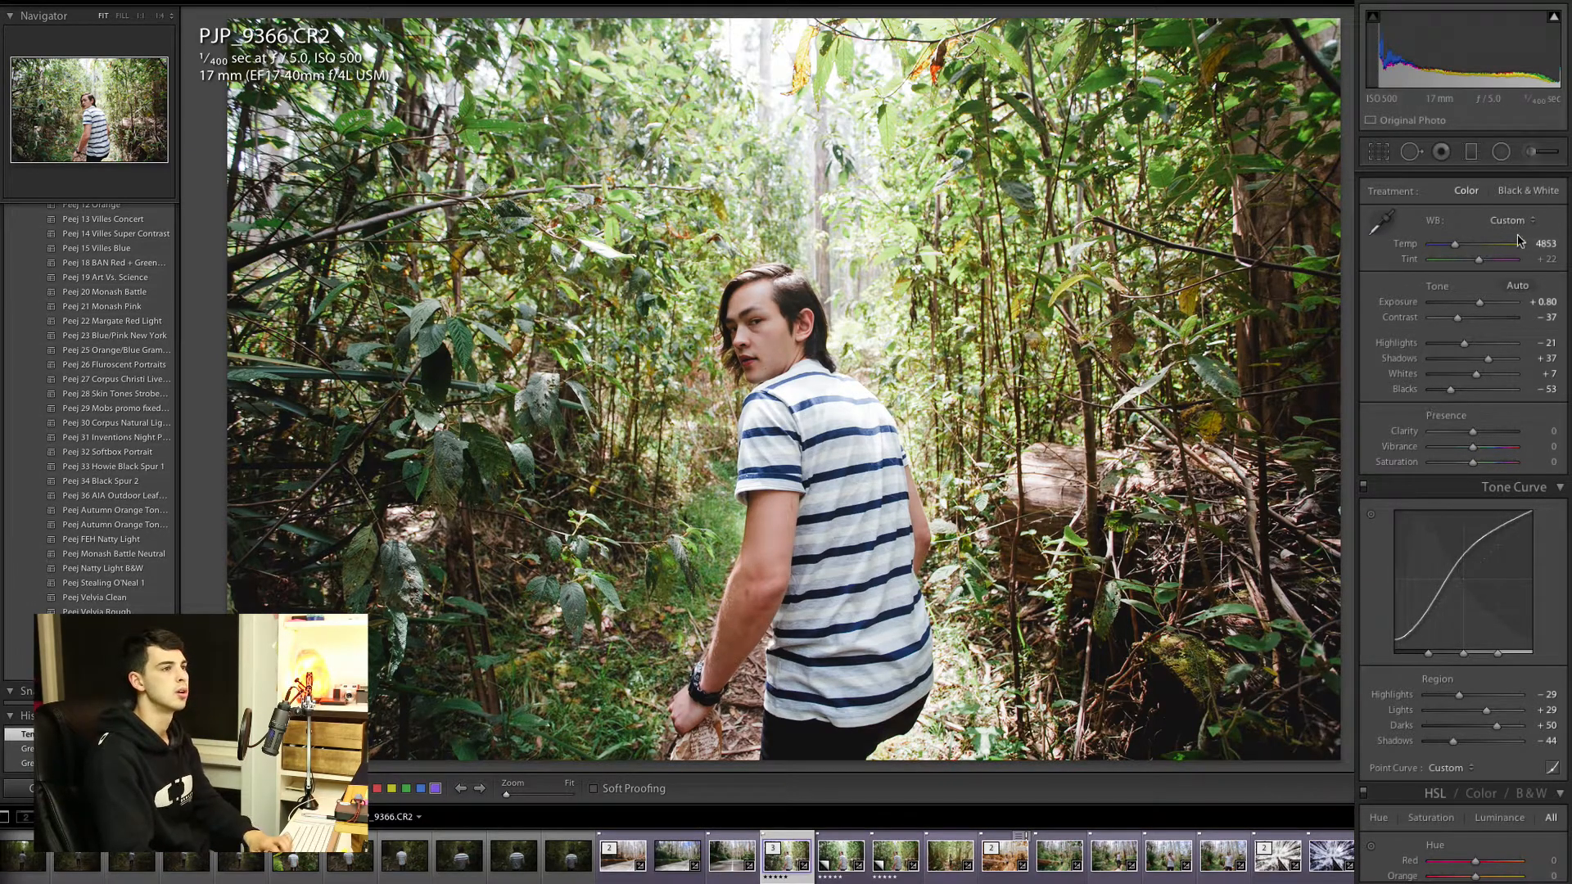
Step: Place a radial filter around the man that darkens the surroundings with Exposure −0.20, and compare before and after
click(1500, 153)
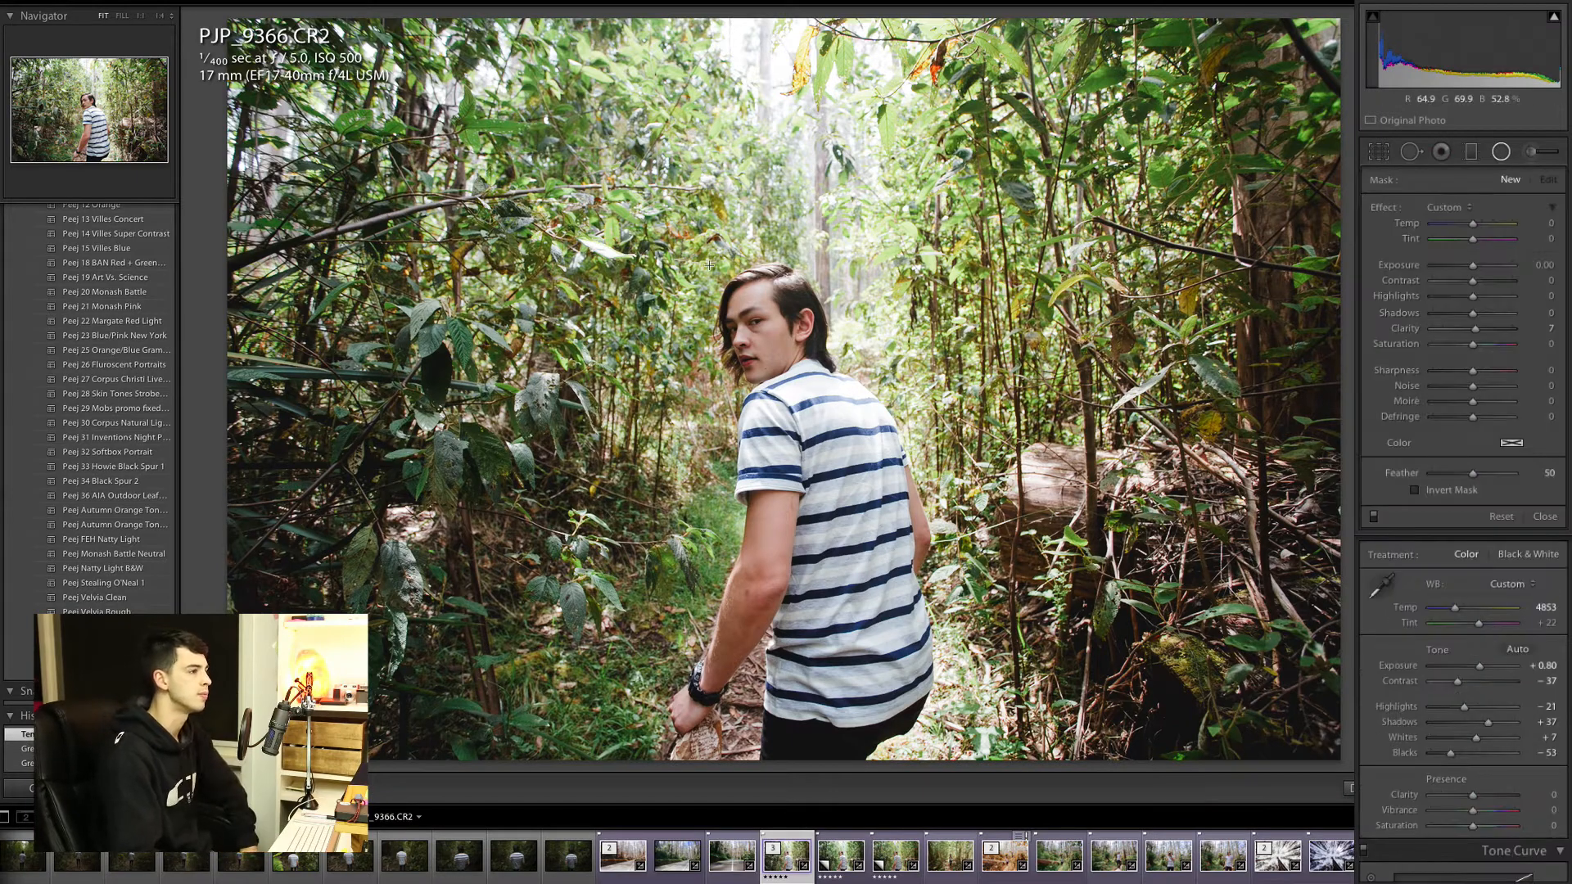
drag(709, 265, 858, 513)
drag(781, 343, 857, 571)
drag(1472, 265, 1471, 268)
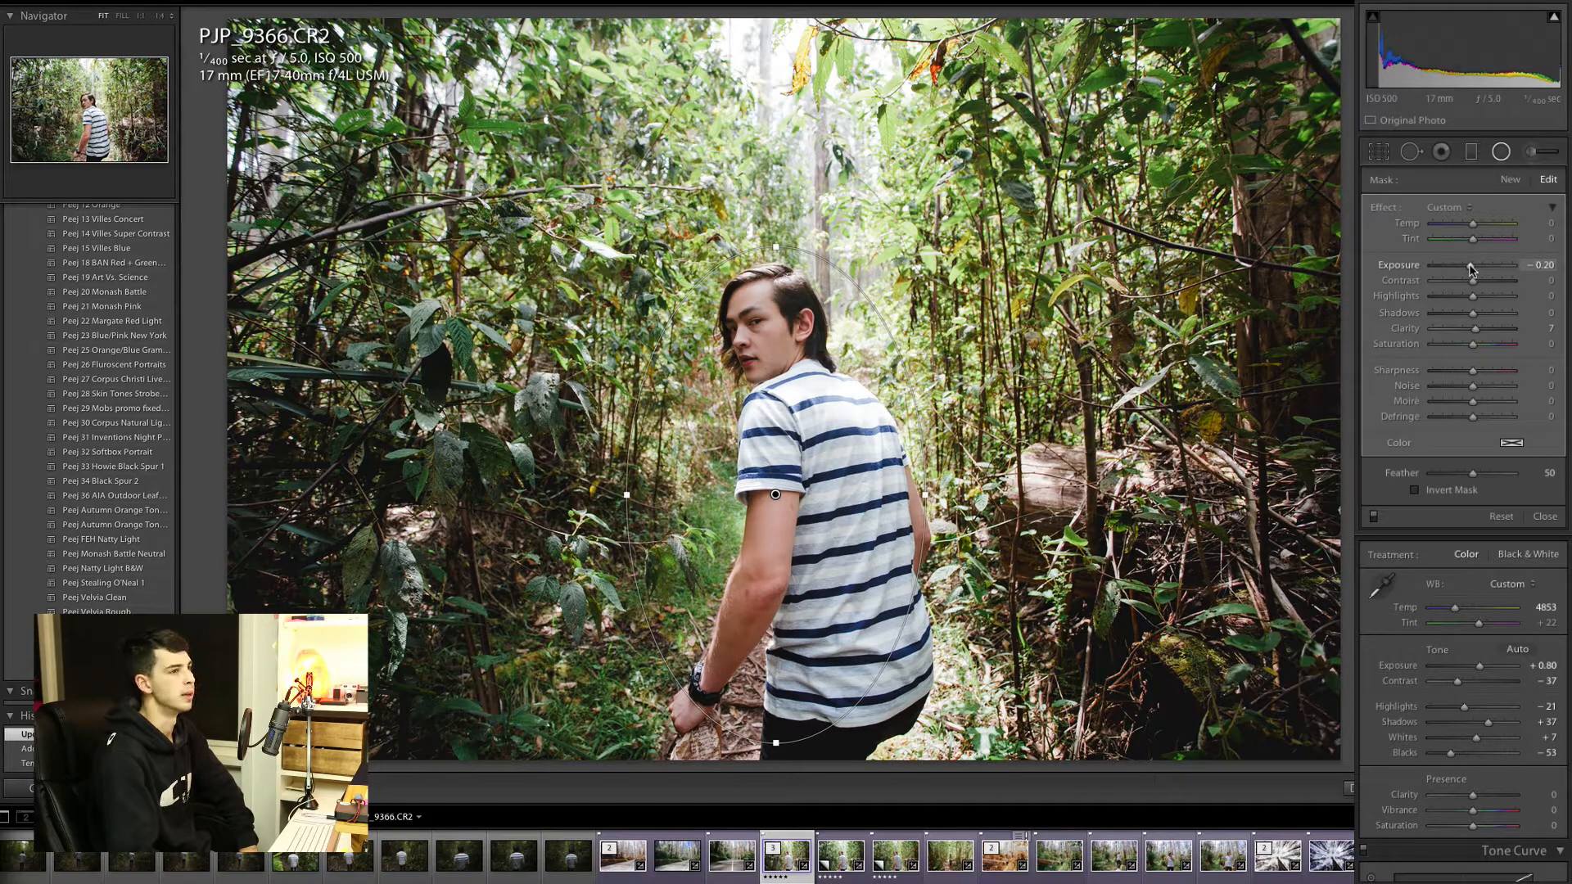
key(backslash)
key(backslash)
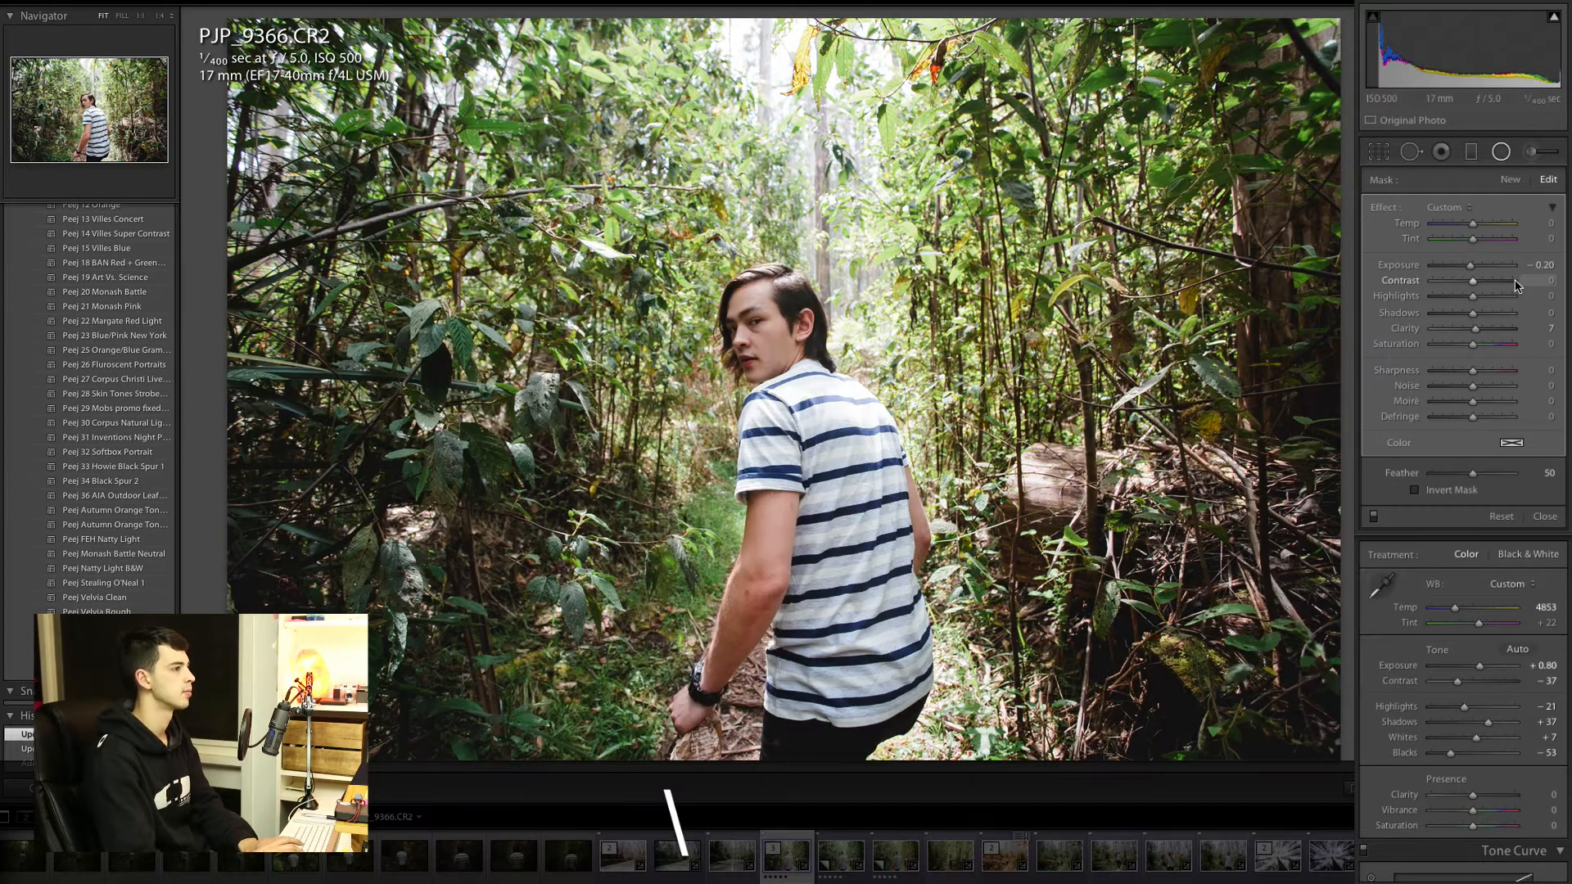
key(backslash)
key(backslash)
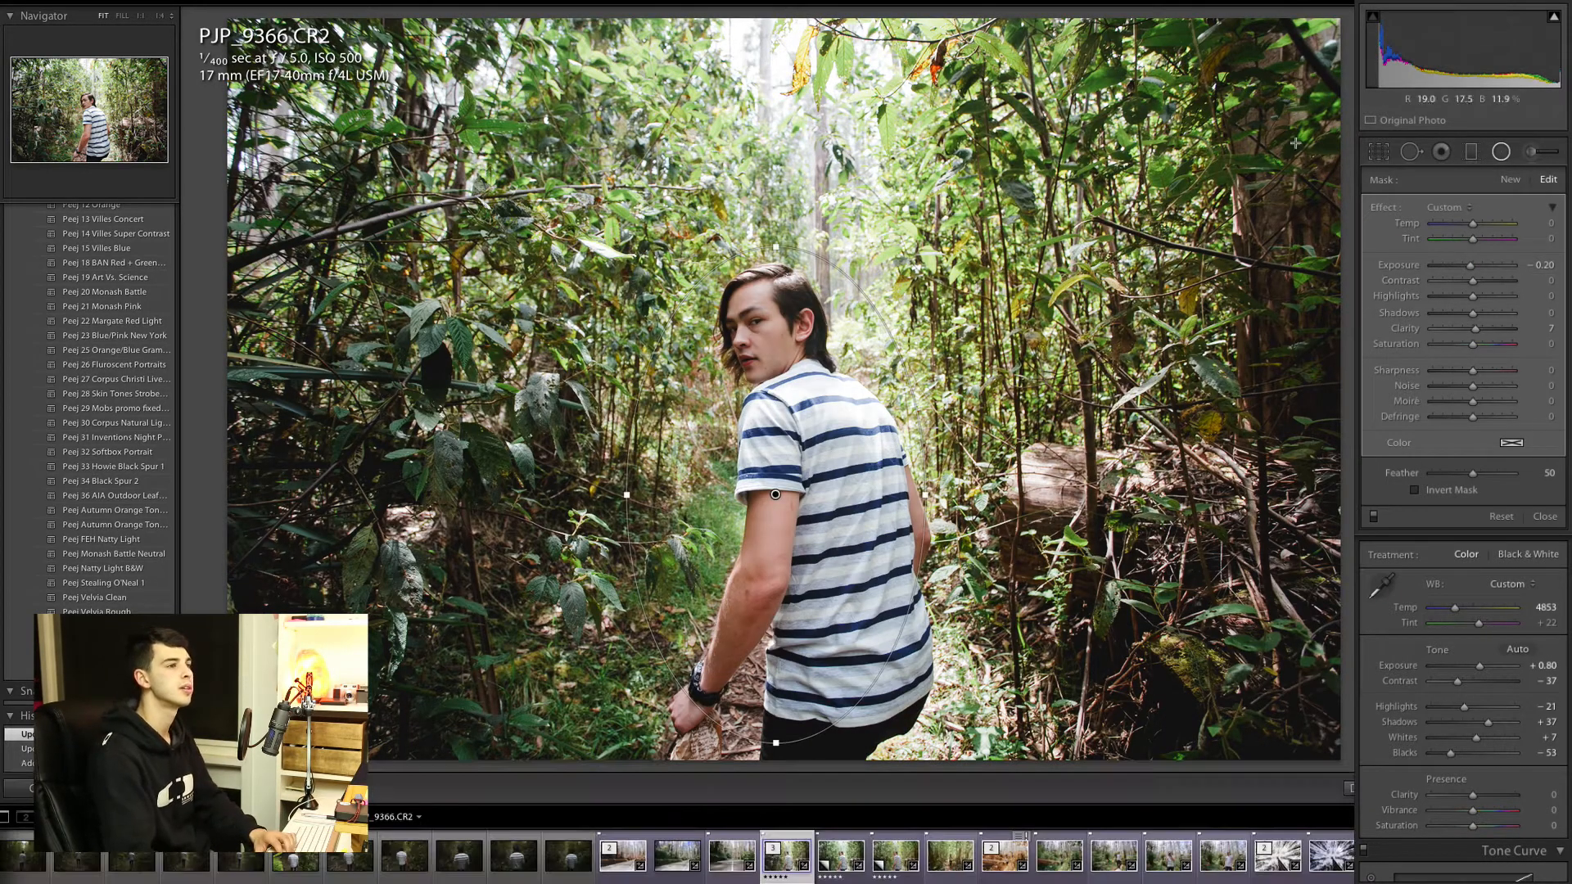
Step: Paint an adjustment brush mask down the photo's right edge and set its Exposure to −0.20
key(k)
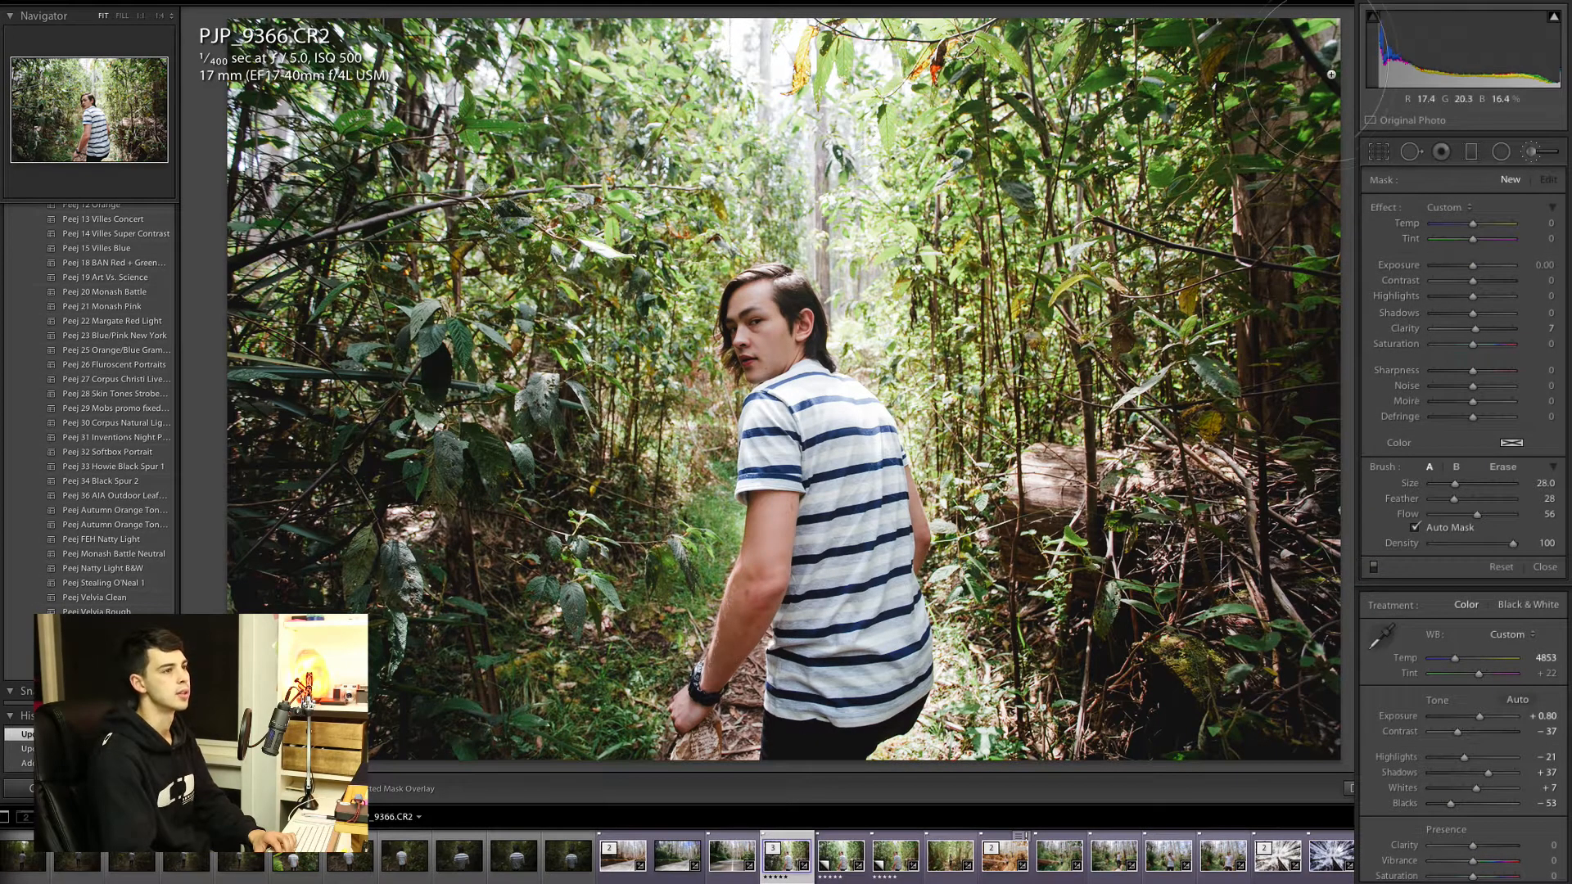
mouse_move(1332, 101)
mouse_down()
mouse_move(1376, 688)
mouse_move(1327, 821)
mouse_up()
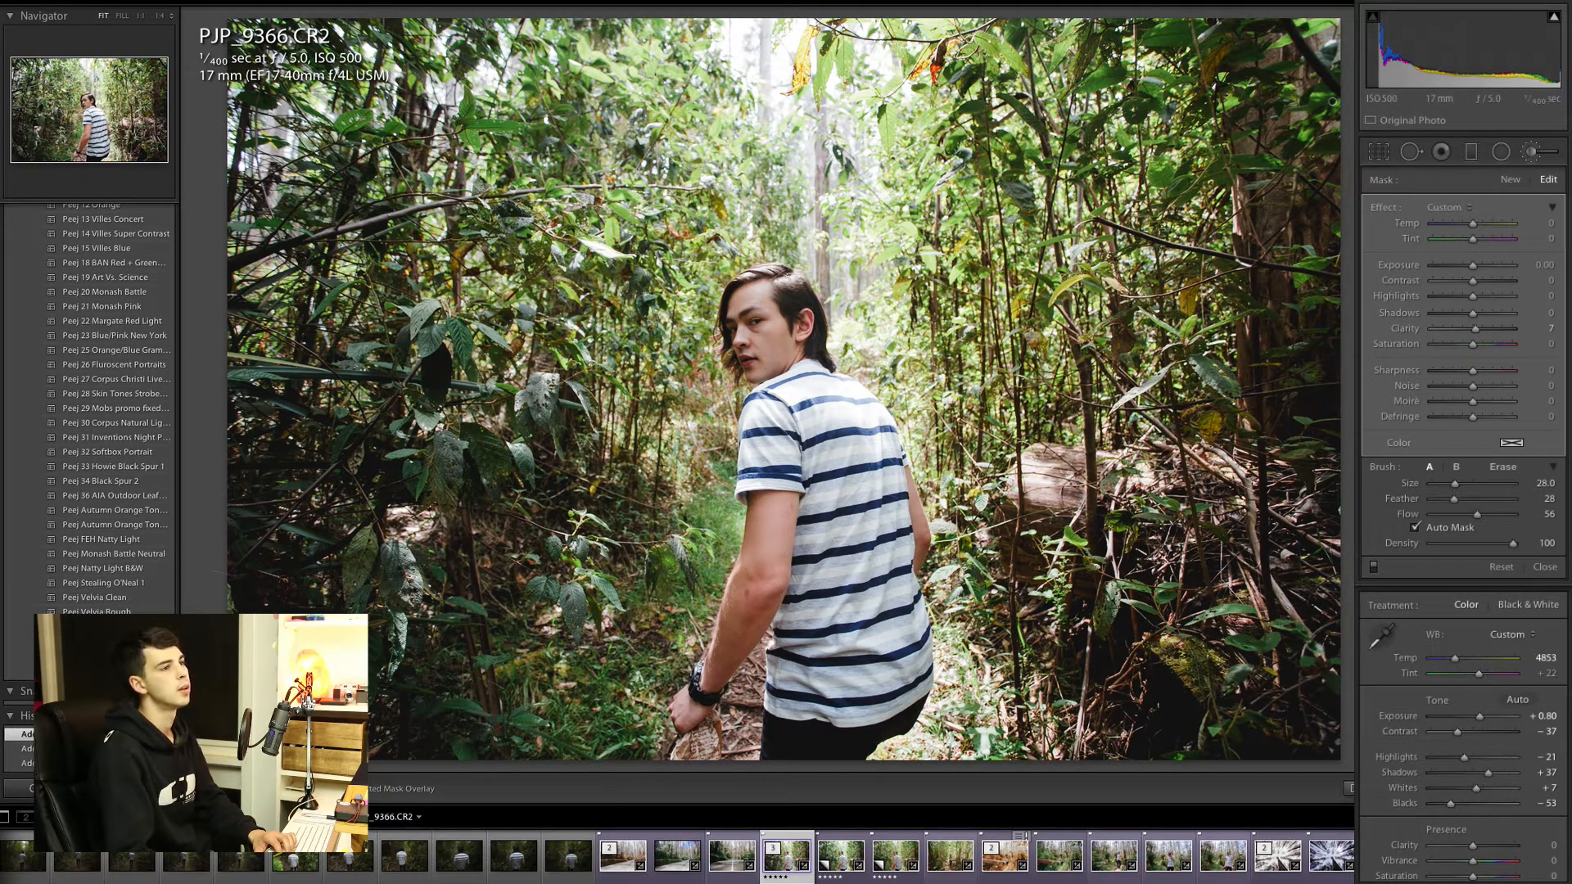
click(1540, 267)
key(Down)
key(Down)
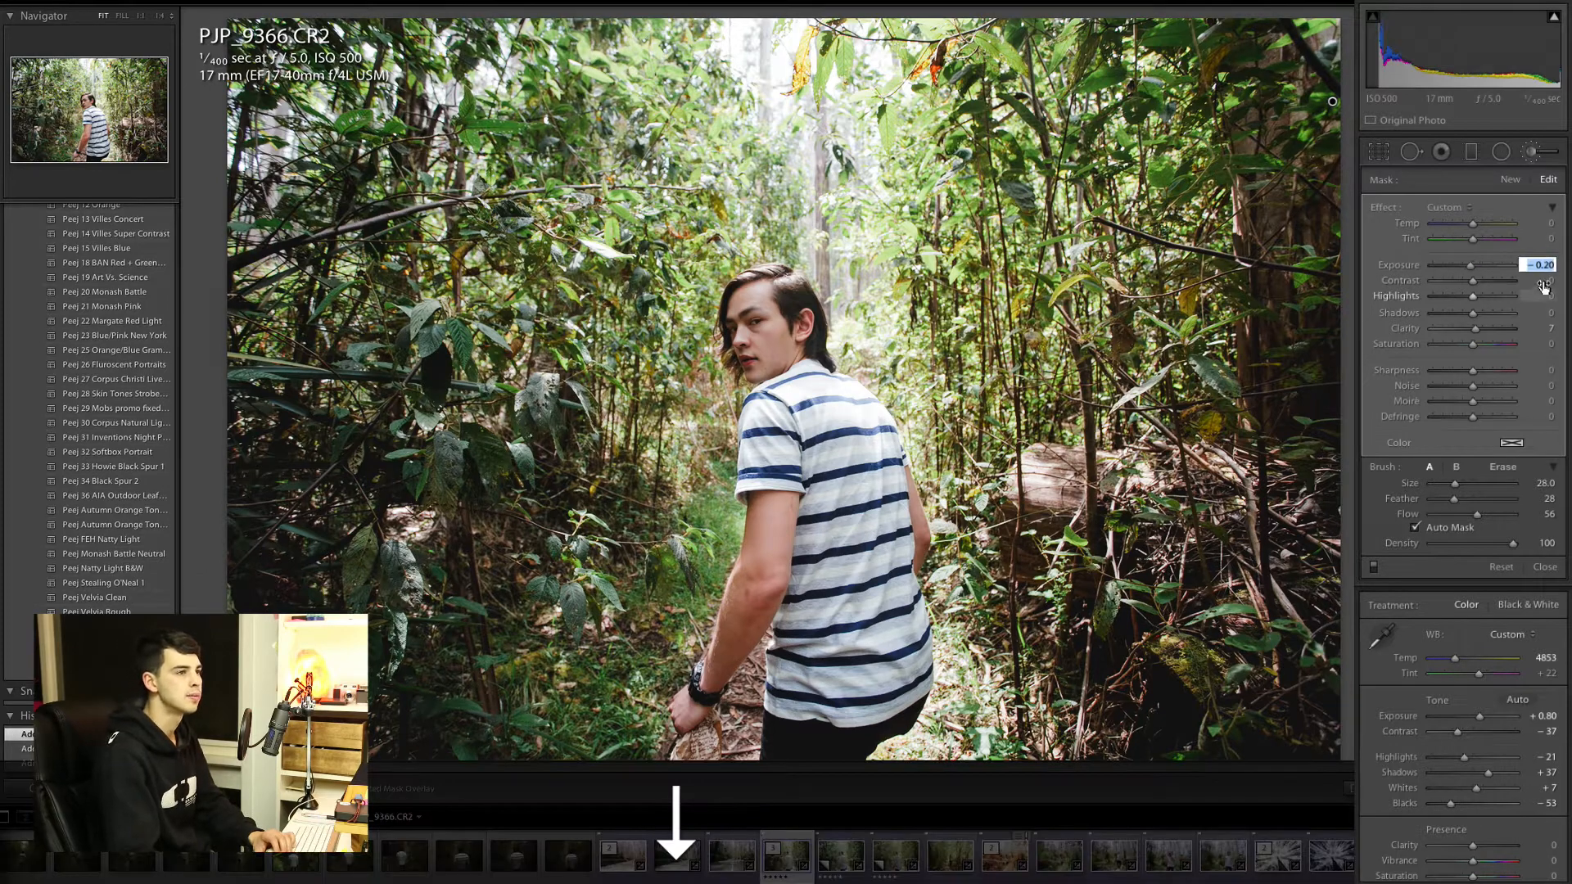
Step: Soften the brushed right edge with Contrast −5 and Clarity −3
click(1550, 280)
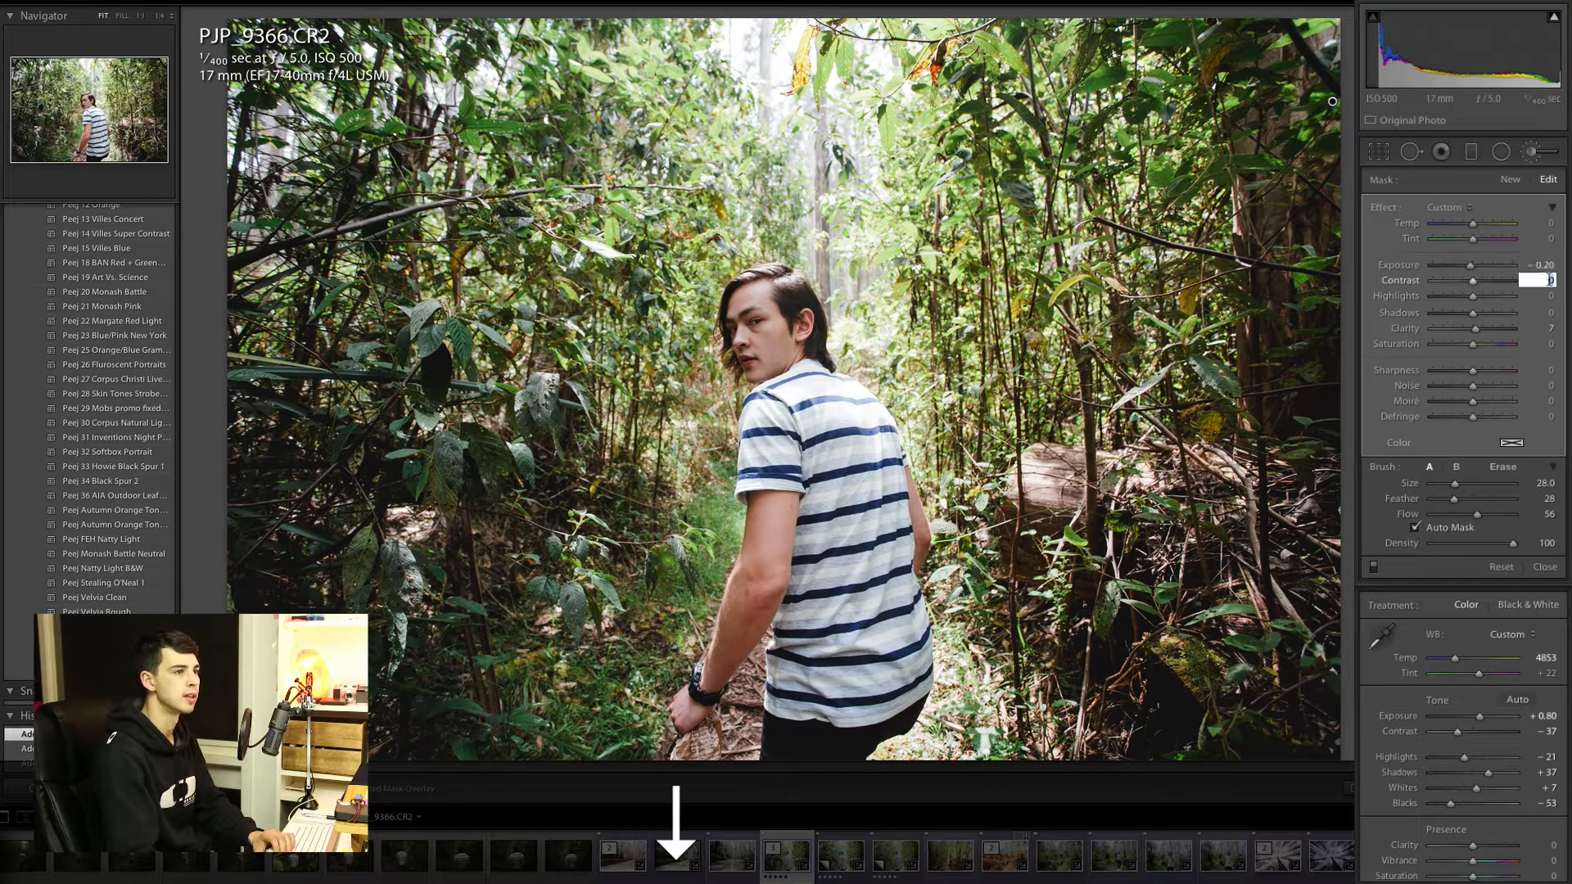
click(1549, 329)
key(Up)
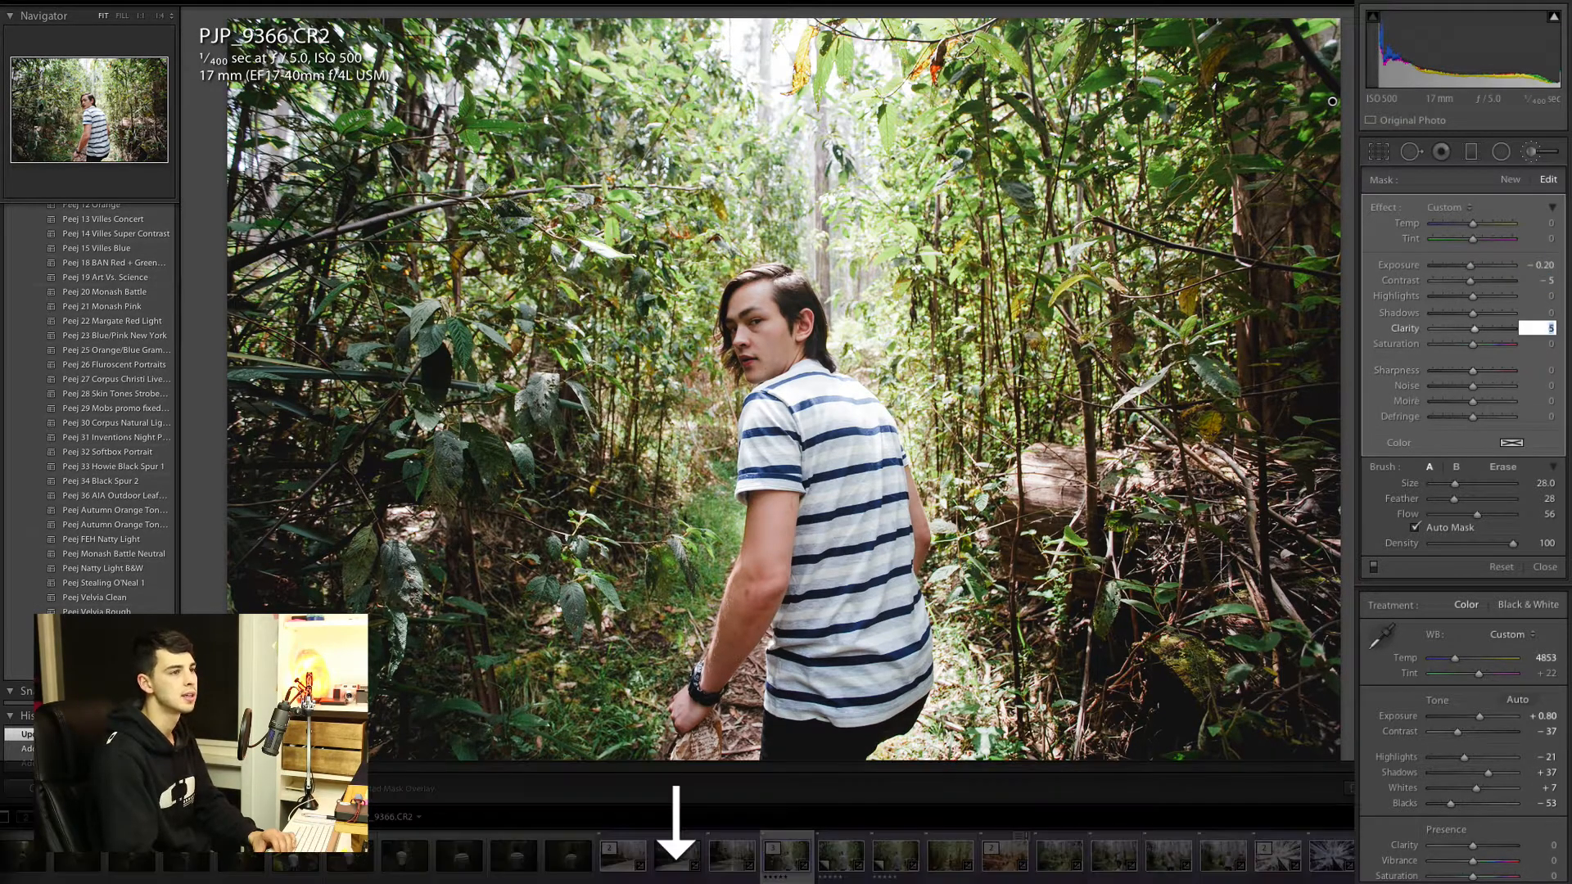
key(Down)
key(Down)
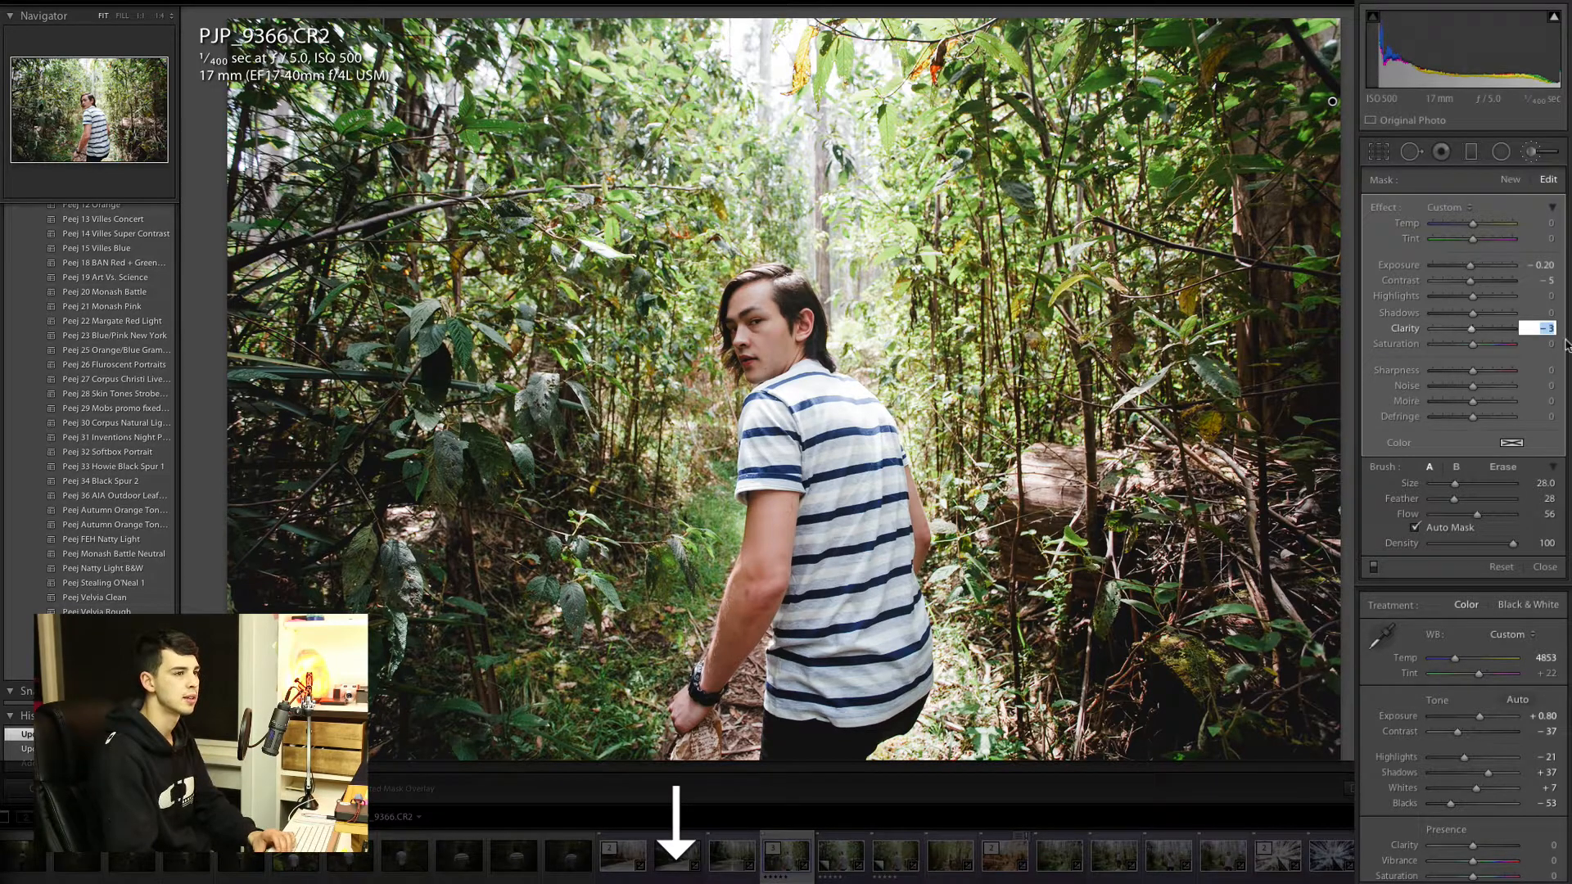
Step: Set the brushed right edge's Clarity to −5 and compare the photo with its unedited version
key(Down)
key(Down)
key(Return)
key(backslash)
key(backslash)
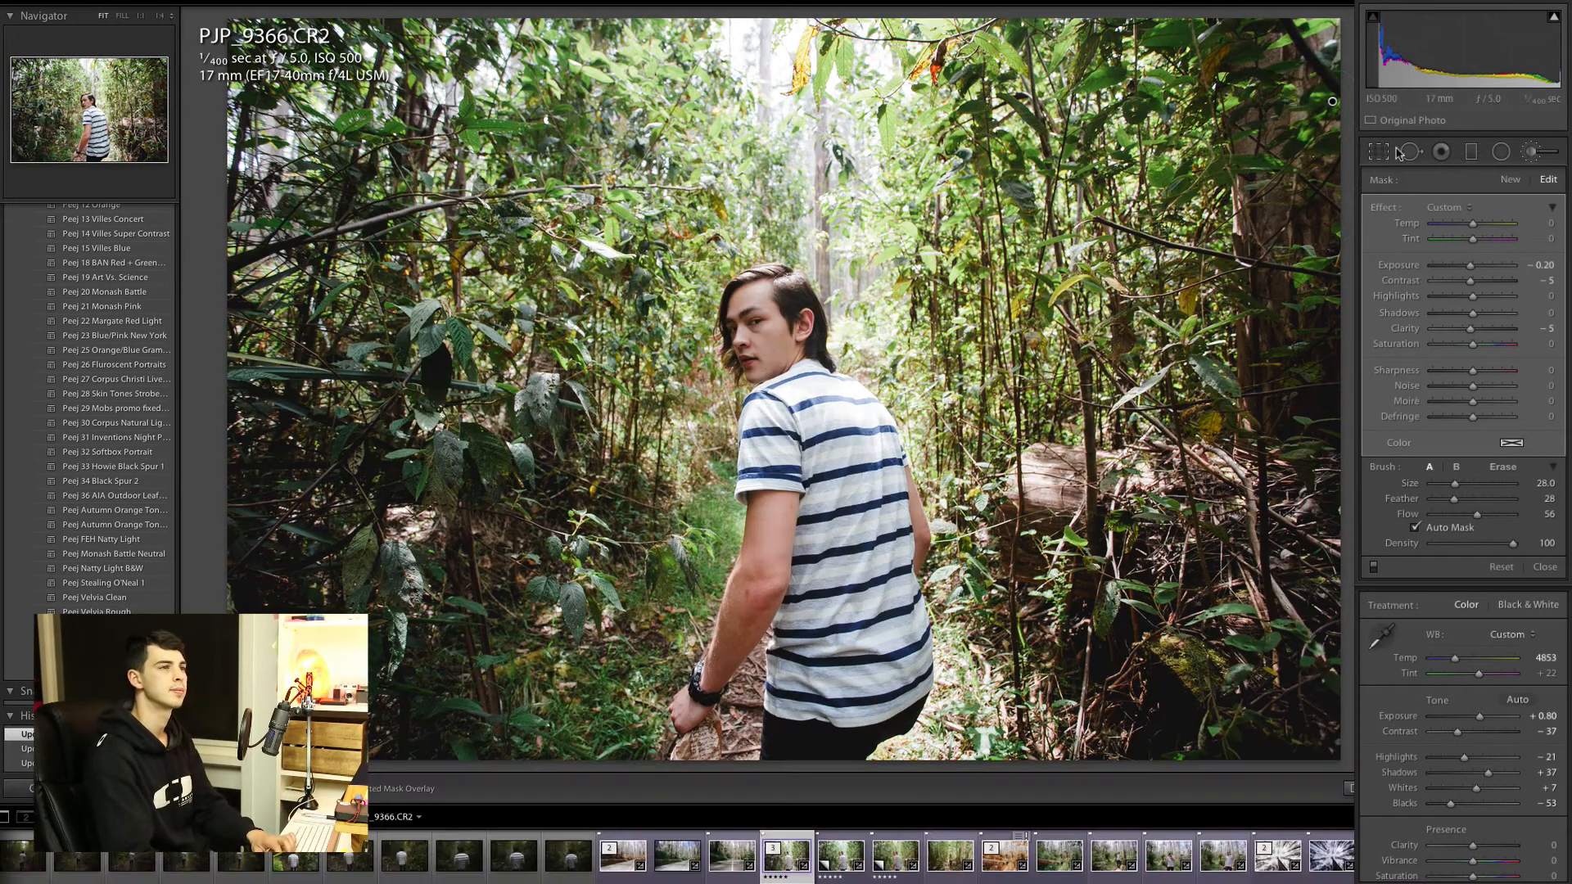
Step: Brush a new size-45 spot over the bright gap above the man's head and set its Exposure to 0.20
click(1532, 152)
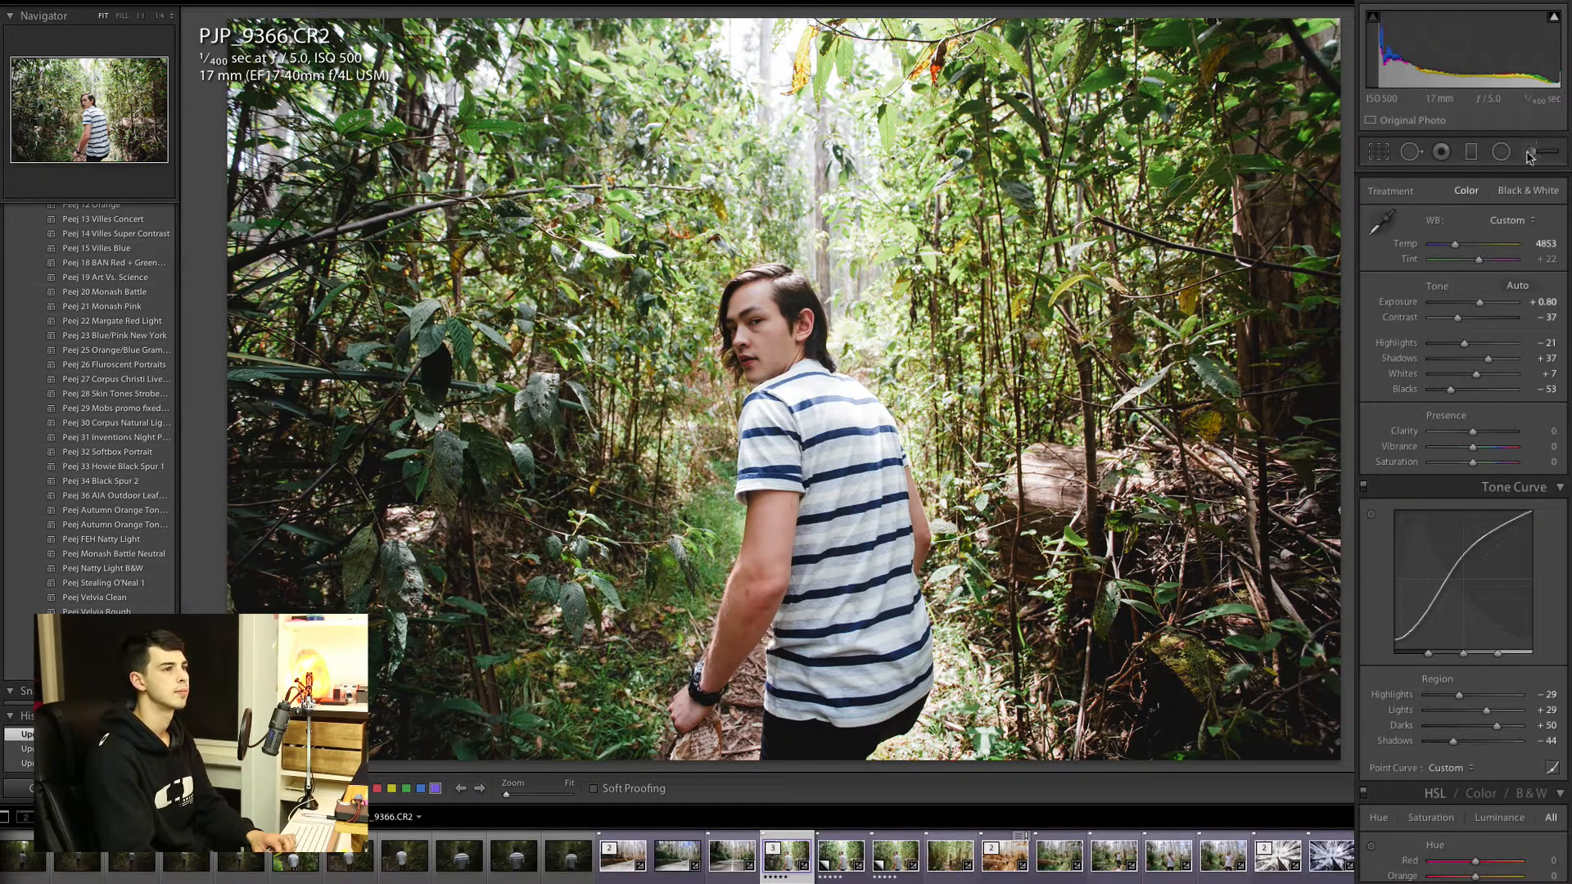
click(1530, 153)
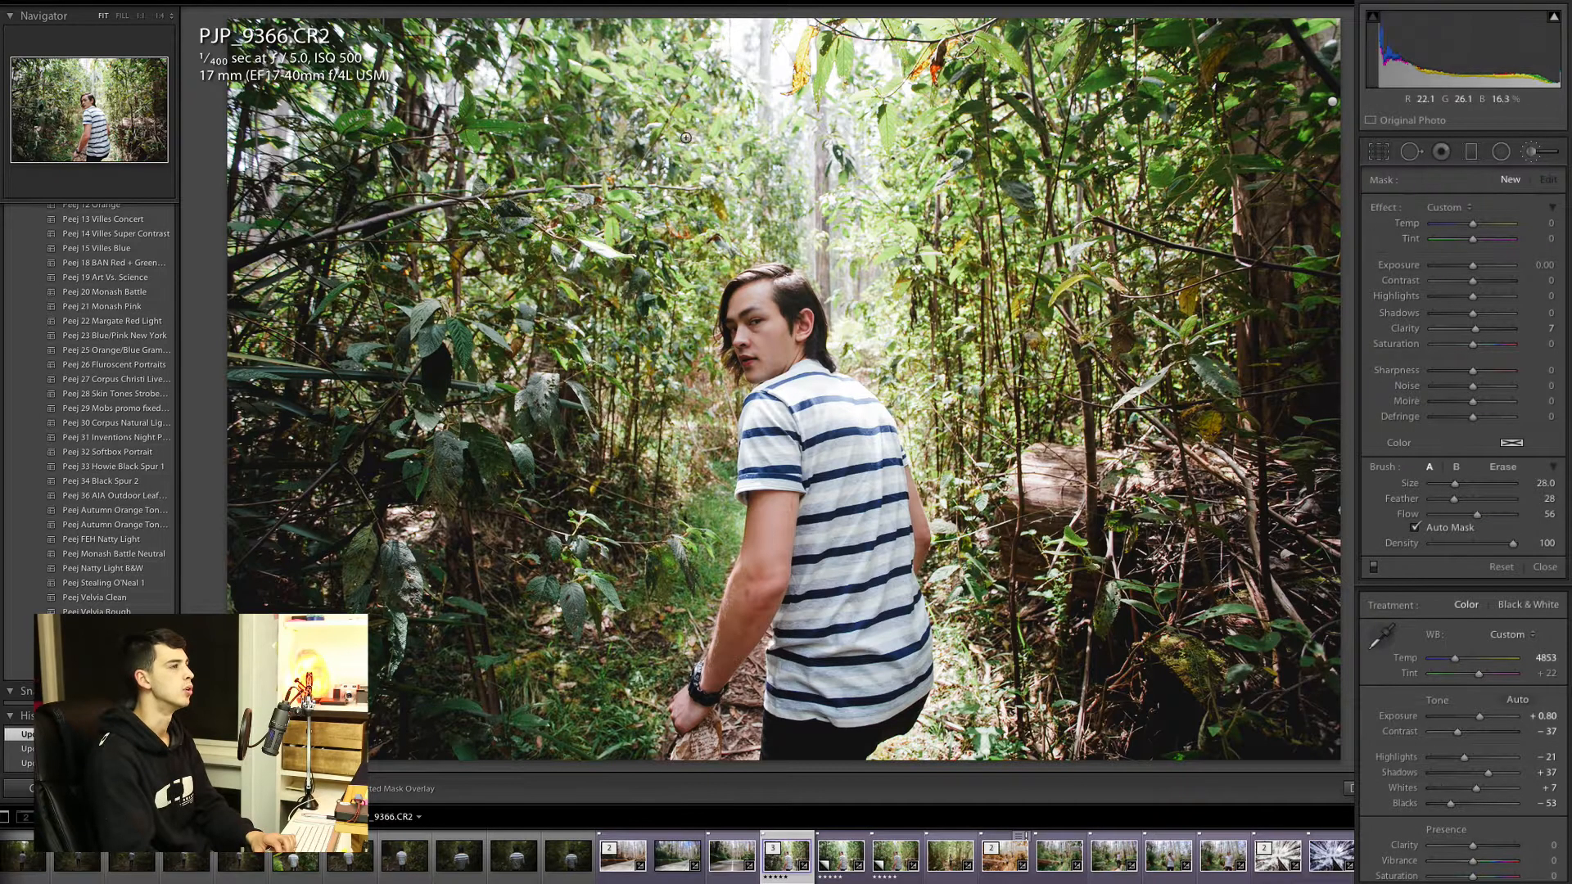
scroll(760, 103, up, 5)
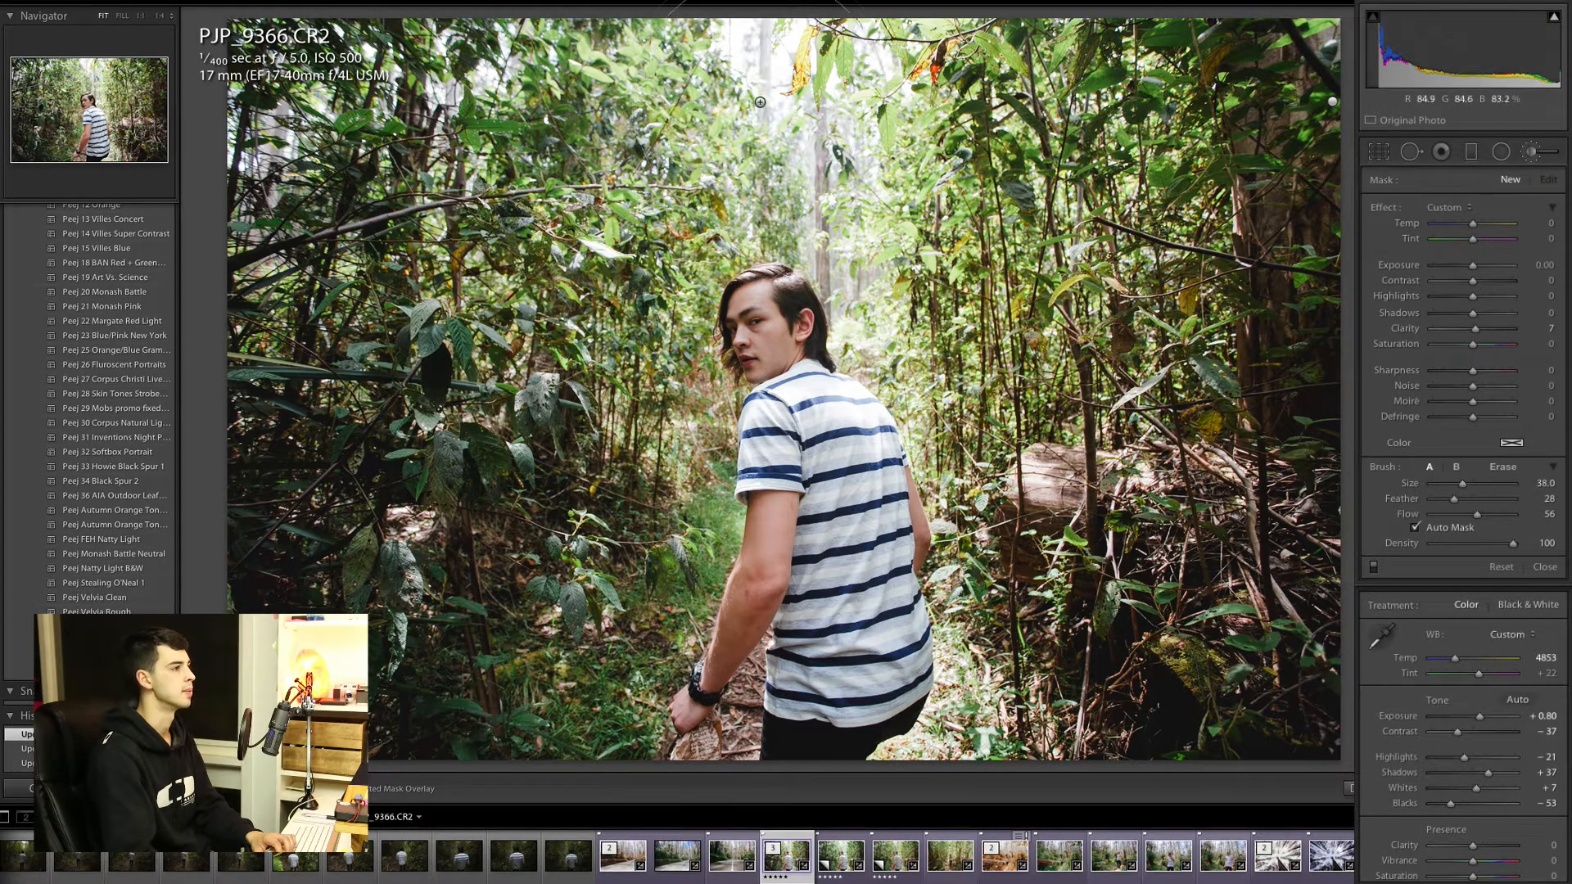
scroll(760, 102, up, 4)
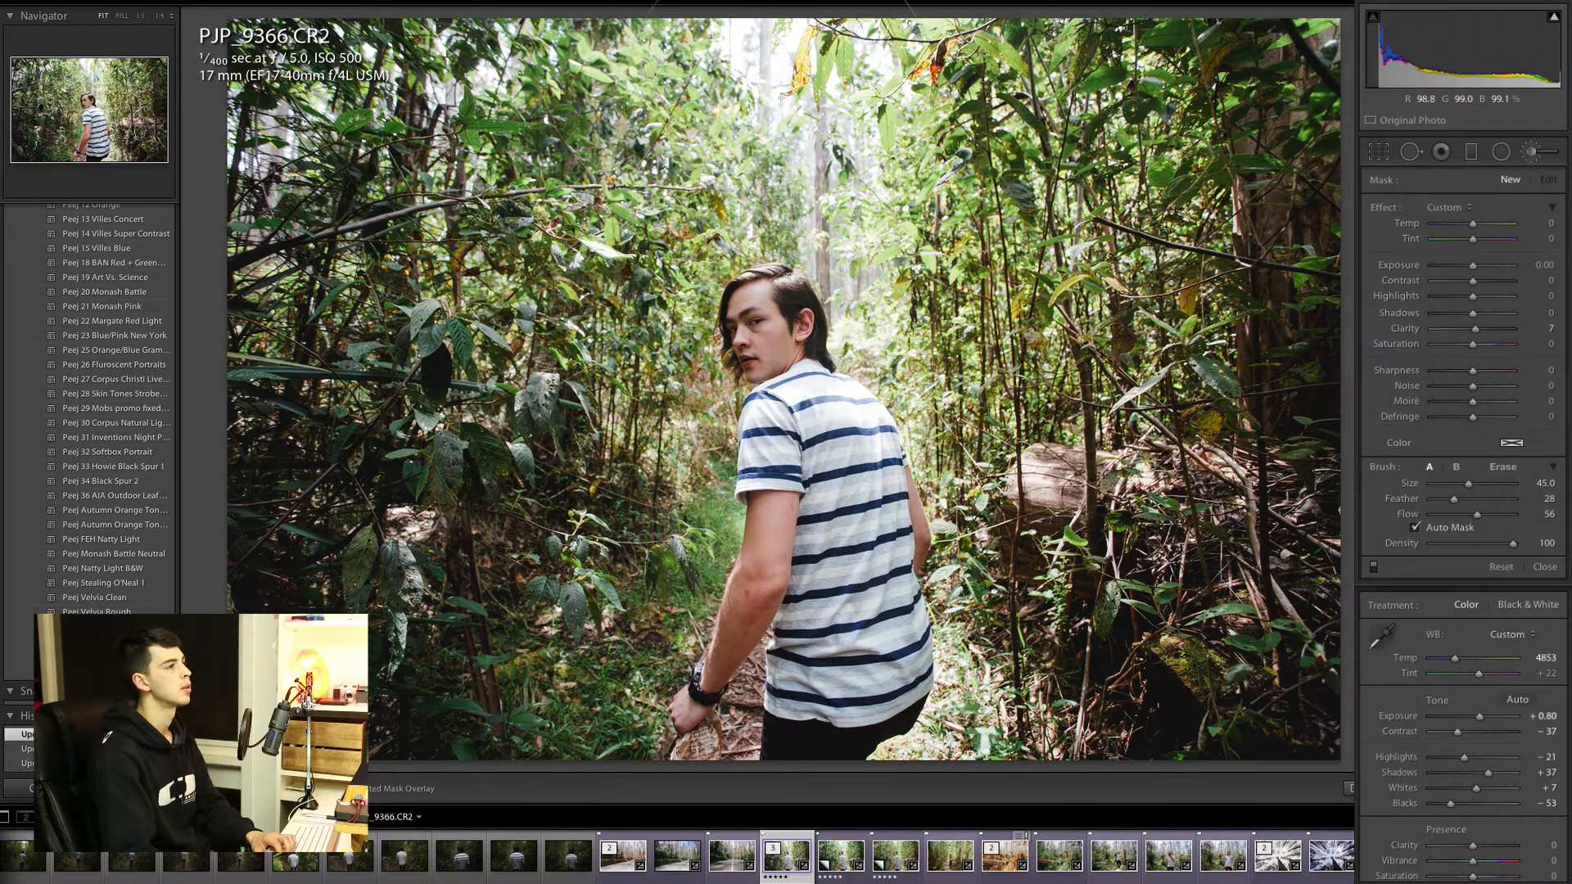
click(755, 92)
click(1545, 265)
key(Up)
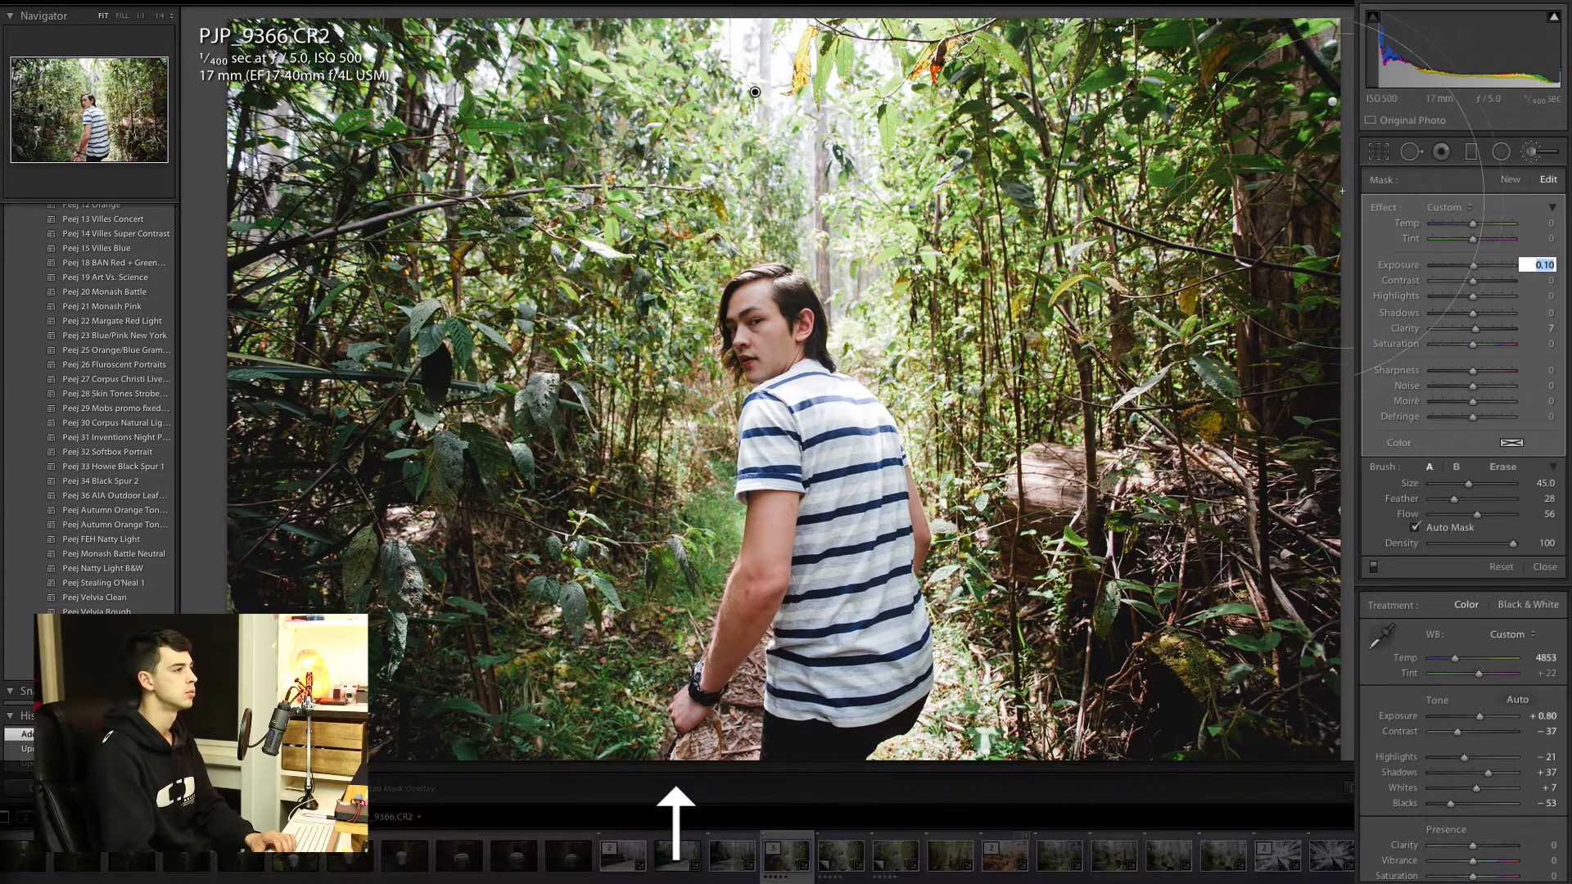
key(Up)
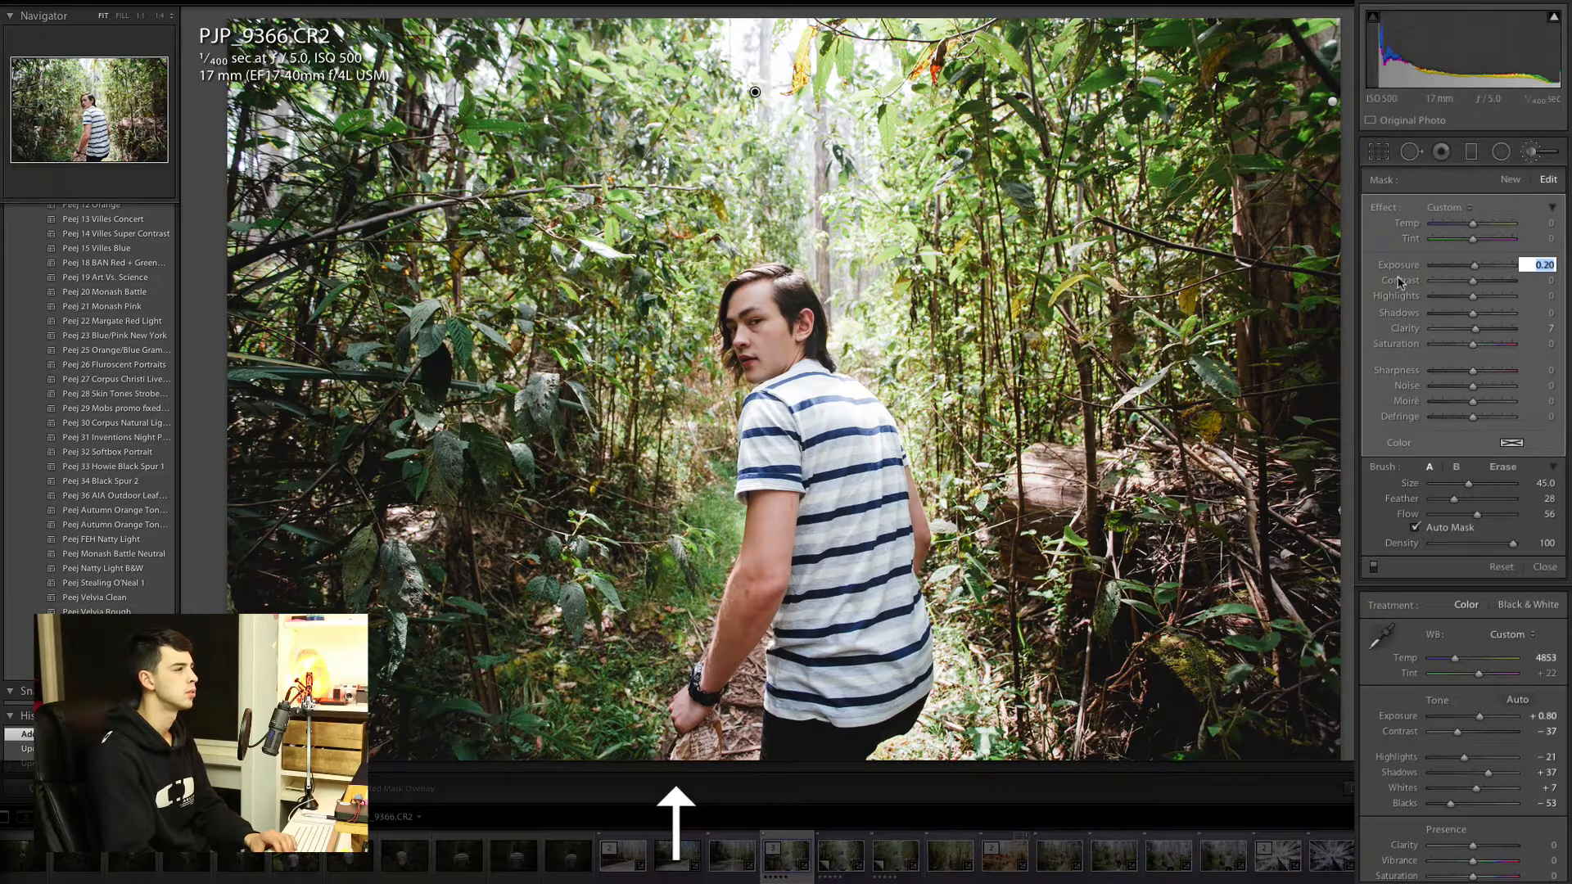
Step: Set the new spot's Contrast to −2 and close the adjustment brush
click(1535, 281)
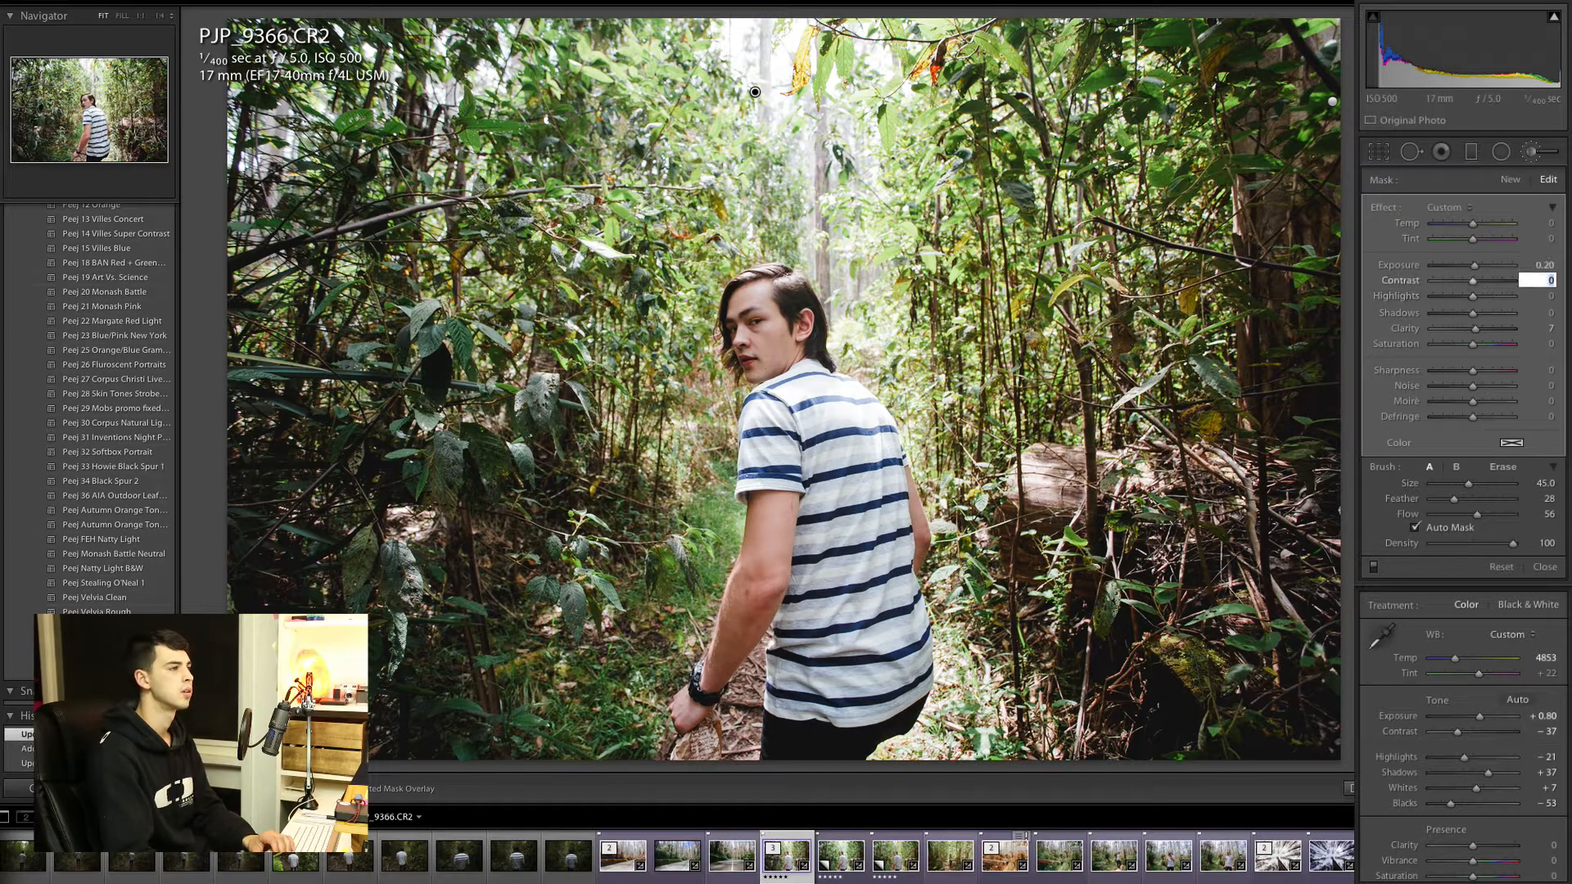
key(Down)
key(Down)
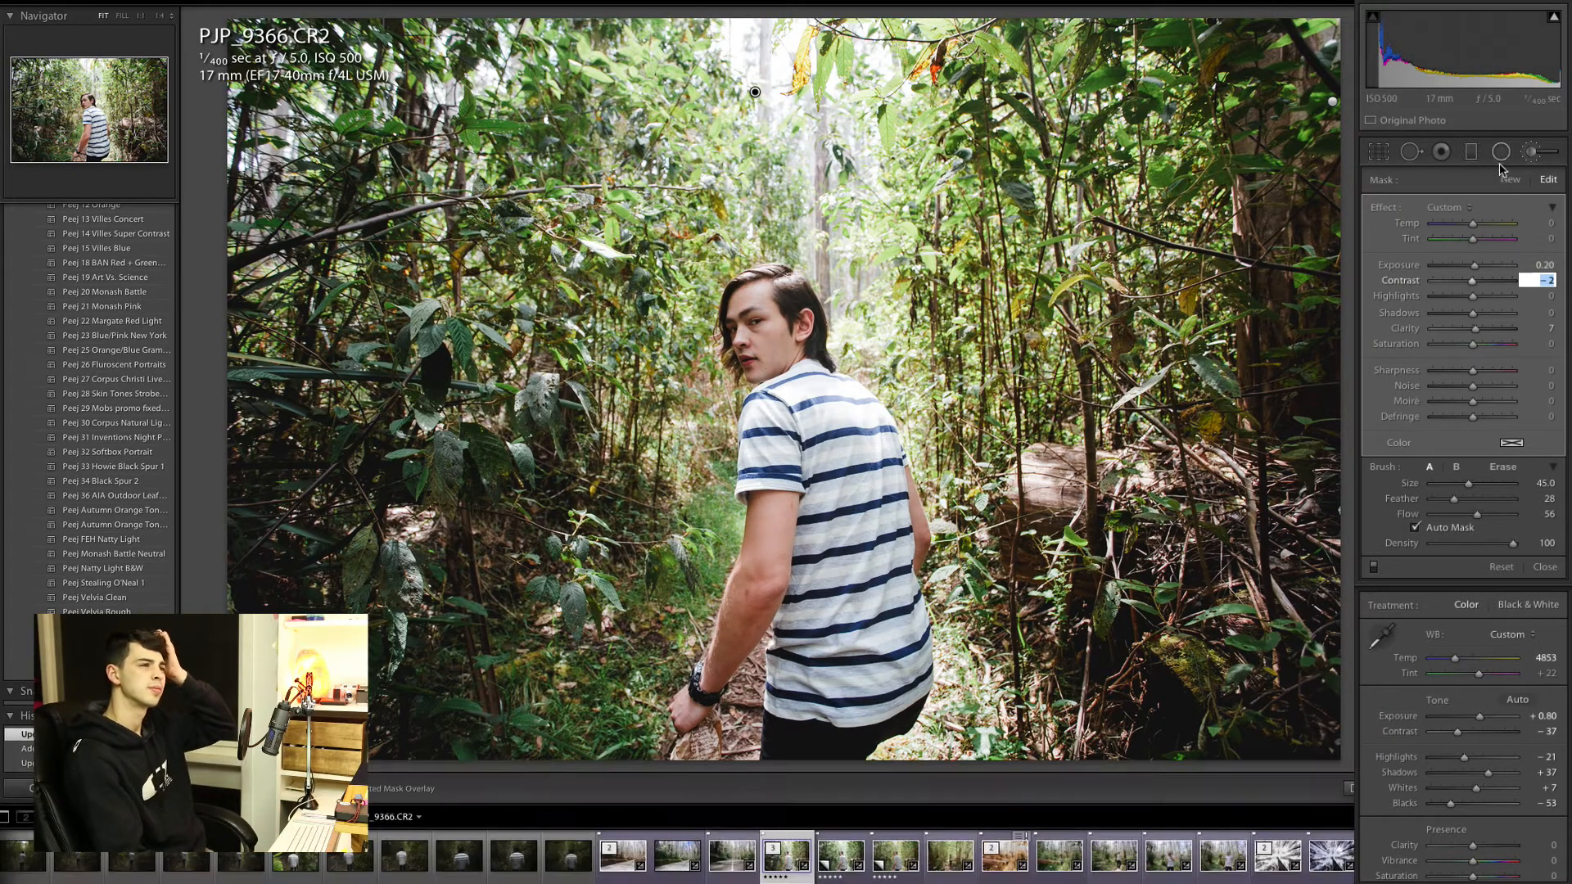
click(1530, 156)
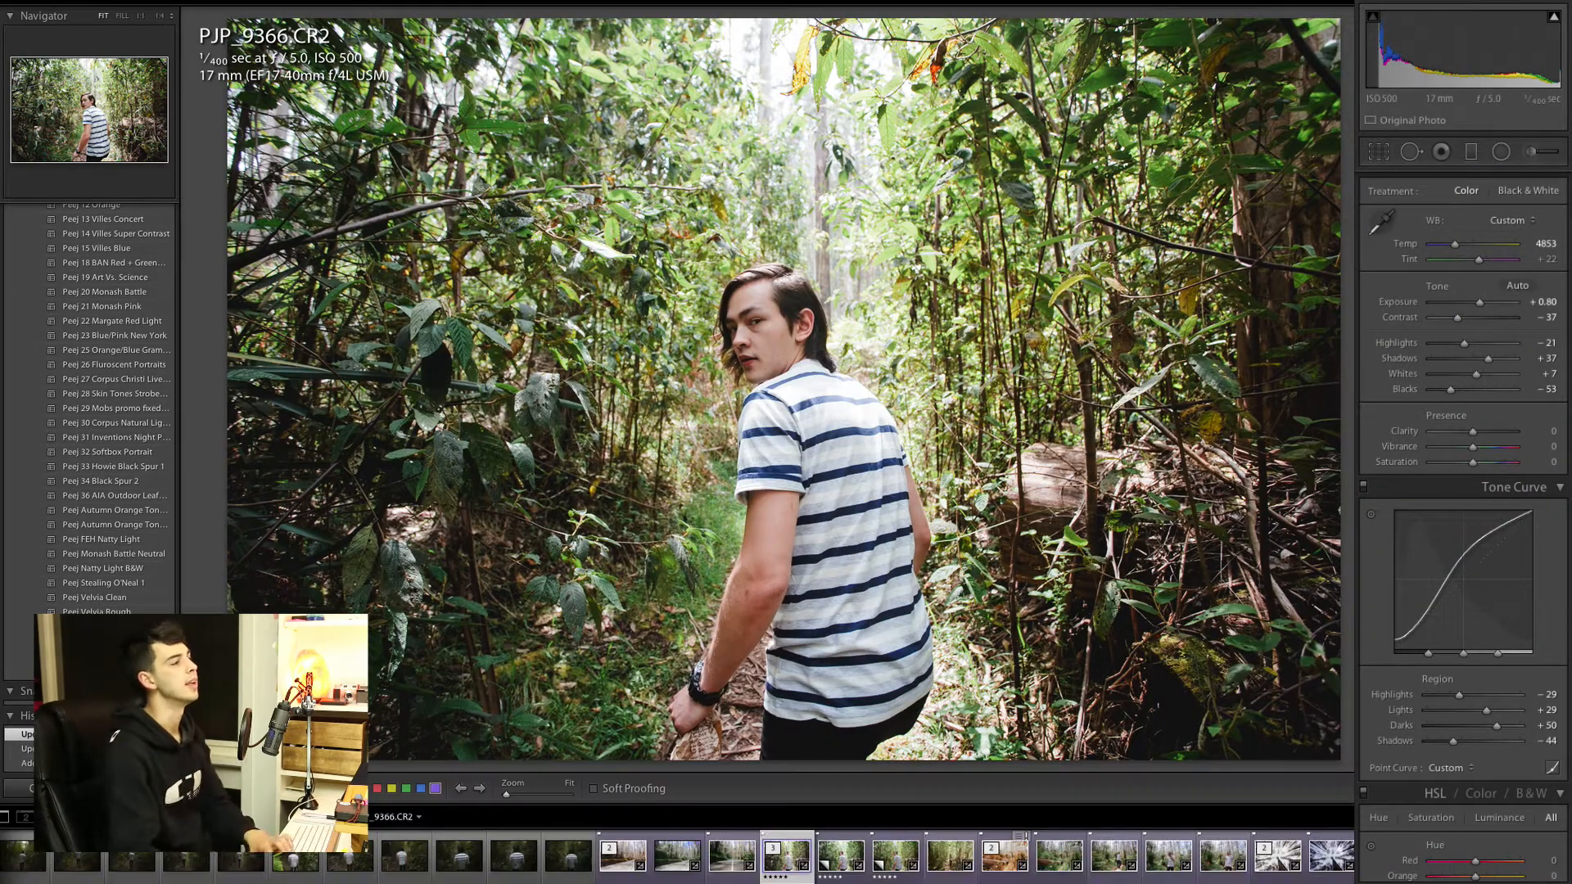
Step: Set the HSL saturation of the yellows to −9 and of the greens to −35
scroll(1467, 382, down, 1)
scroll(1467, 381, down, 4)
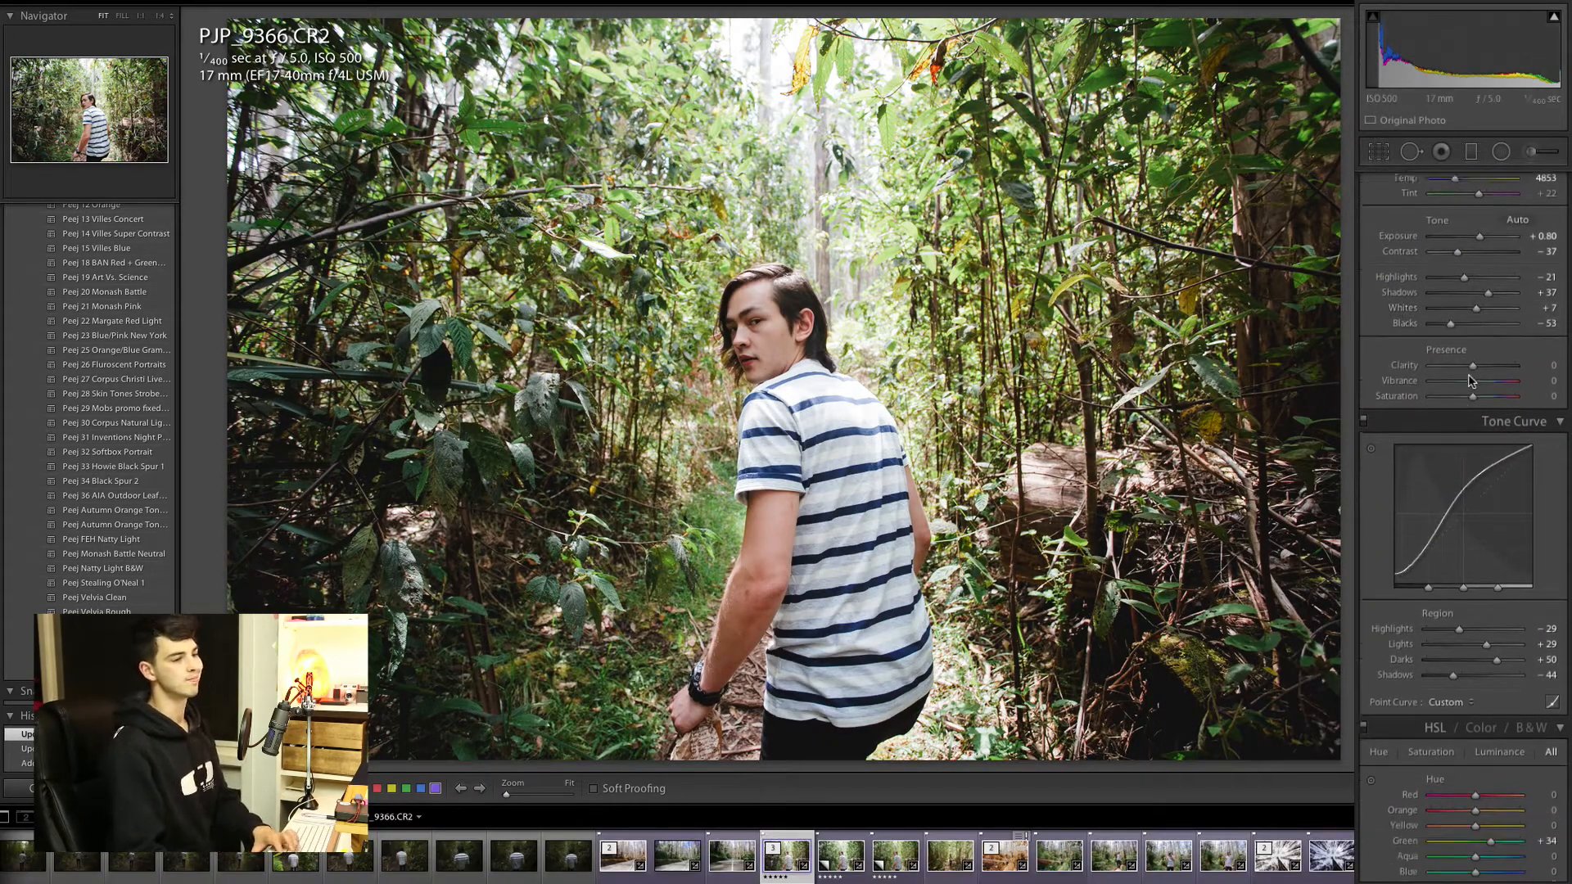
scroll(1470, 440, down, 15)
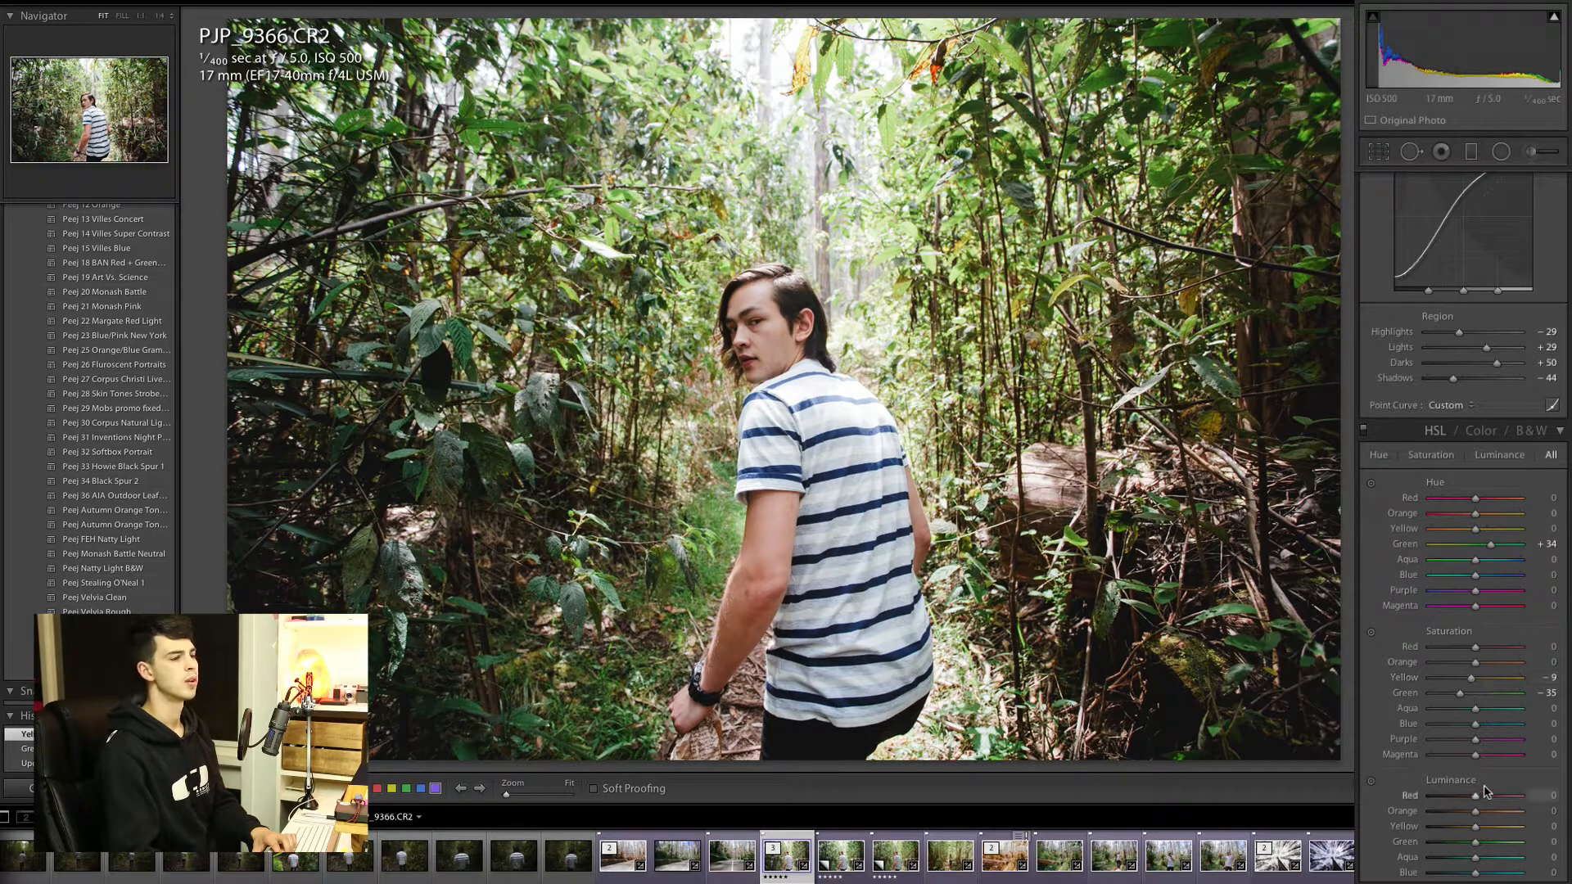
Step: Warm the white balance temperature to 4953
scroll(1472, 685, up, 3)
scroll(1471, 684, up, 6)
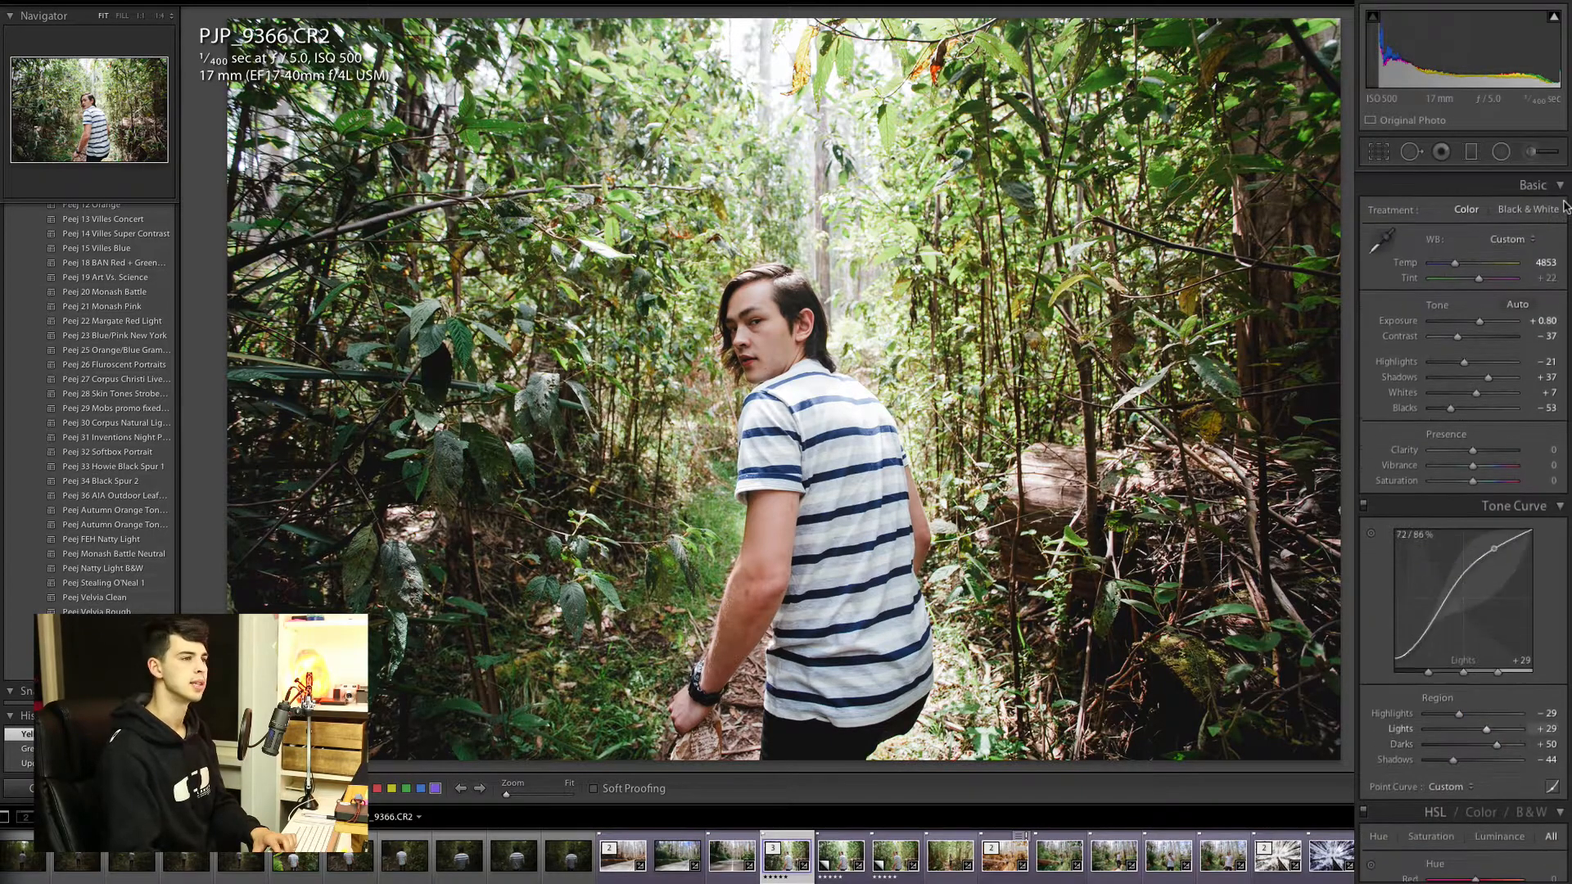
click(1539, 256)
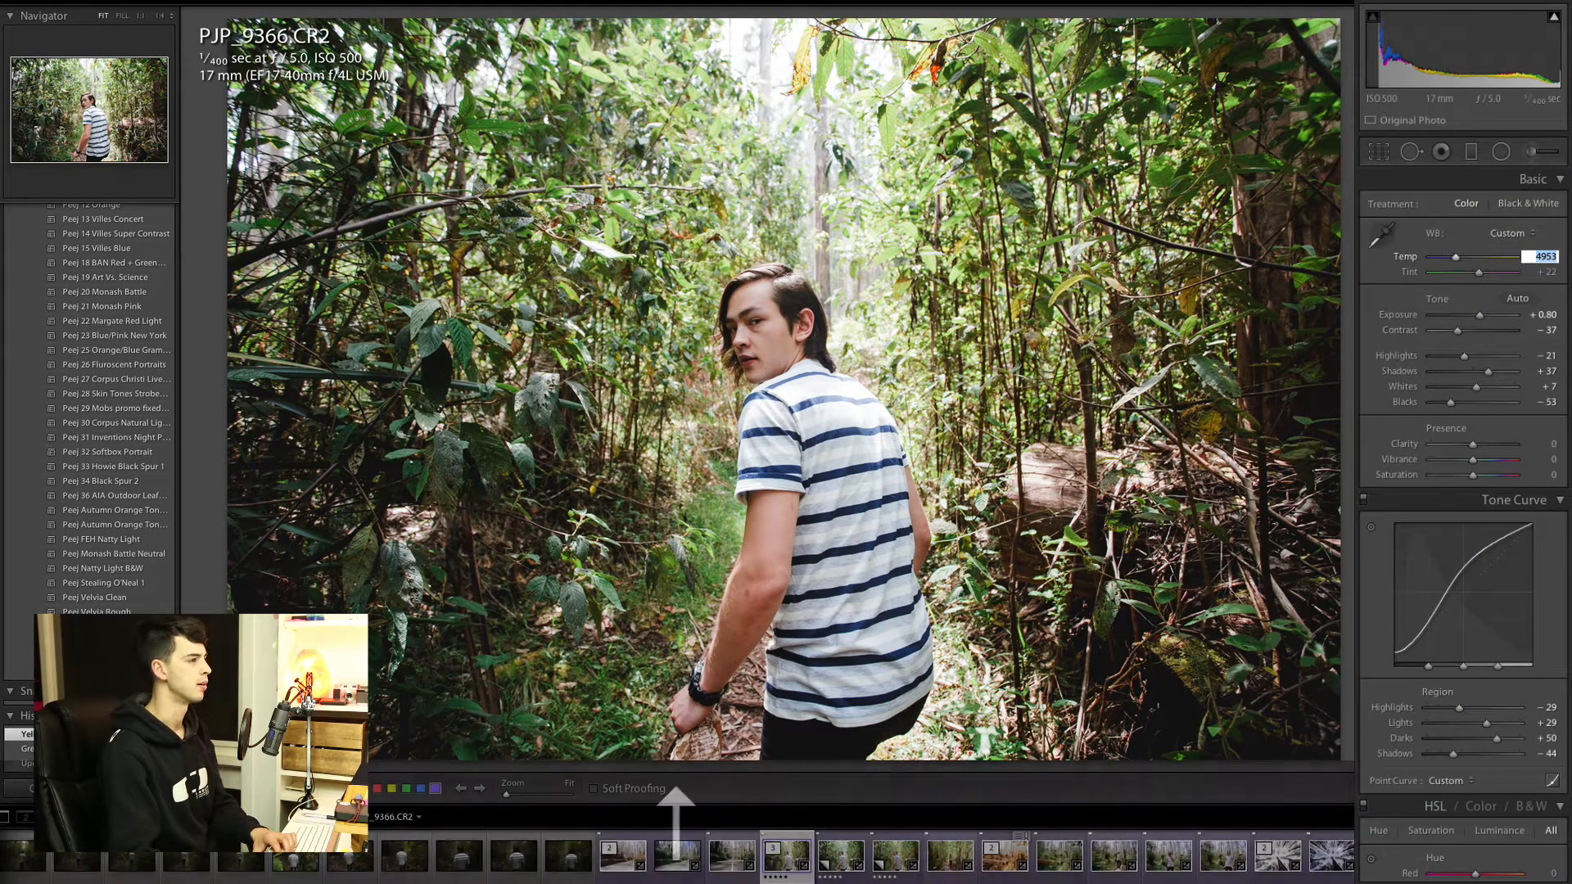
Step: Set the HSL saturation of the yellows to −14 and of the oranges to −16
scroll(1568, 591, down, 12)
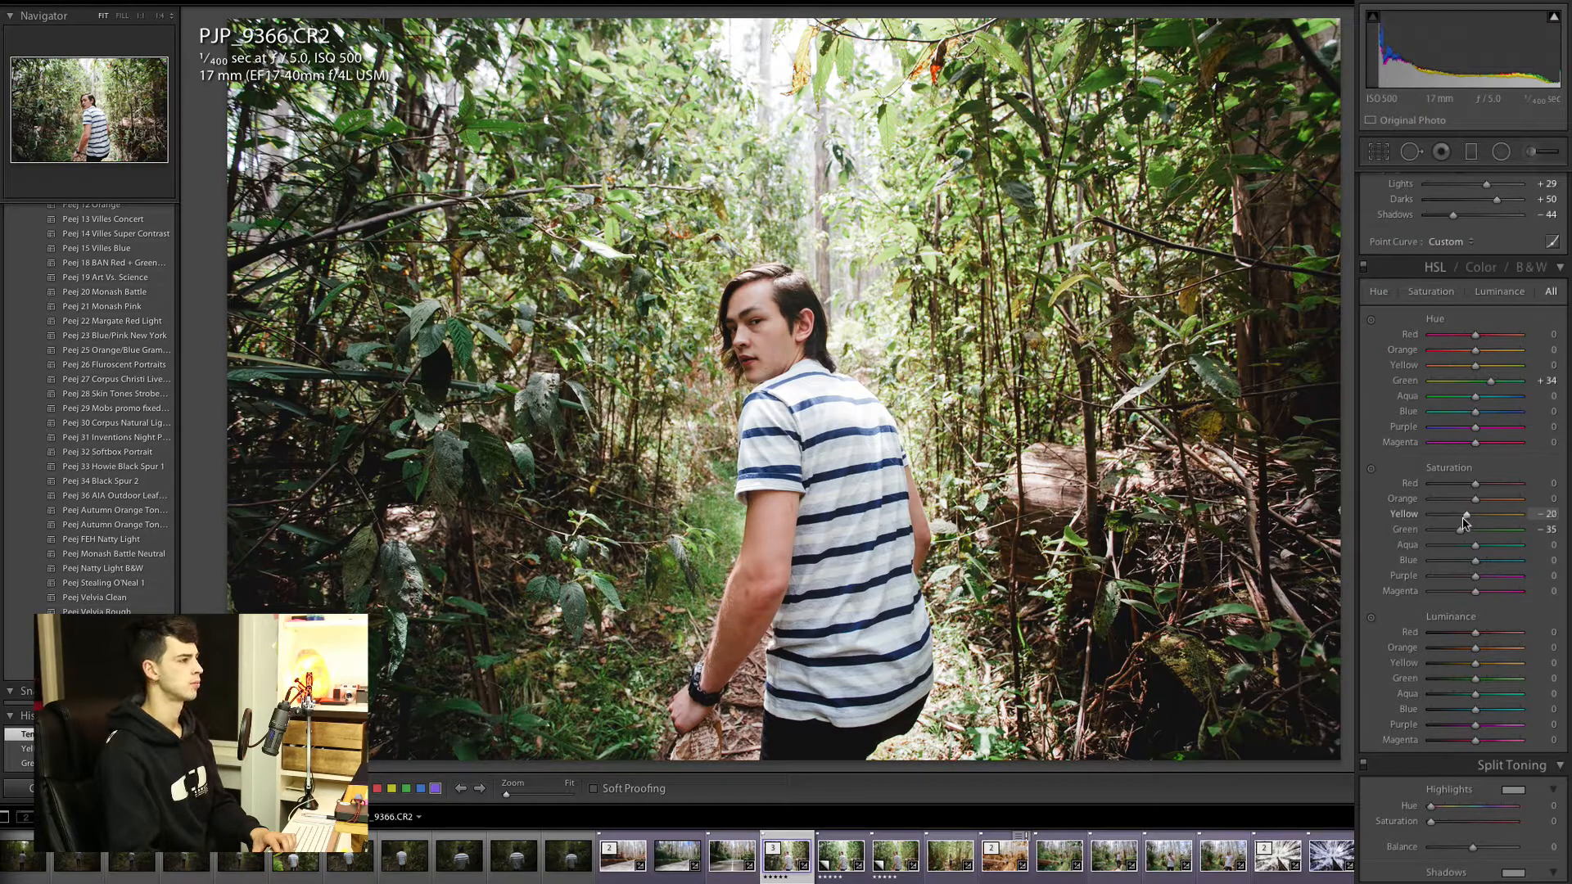
drag(1469, 521, 1475, 509)
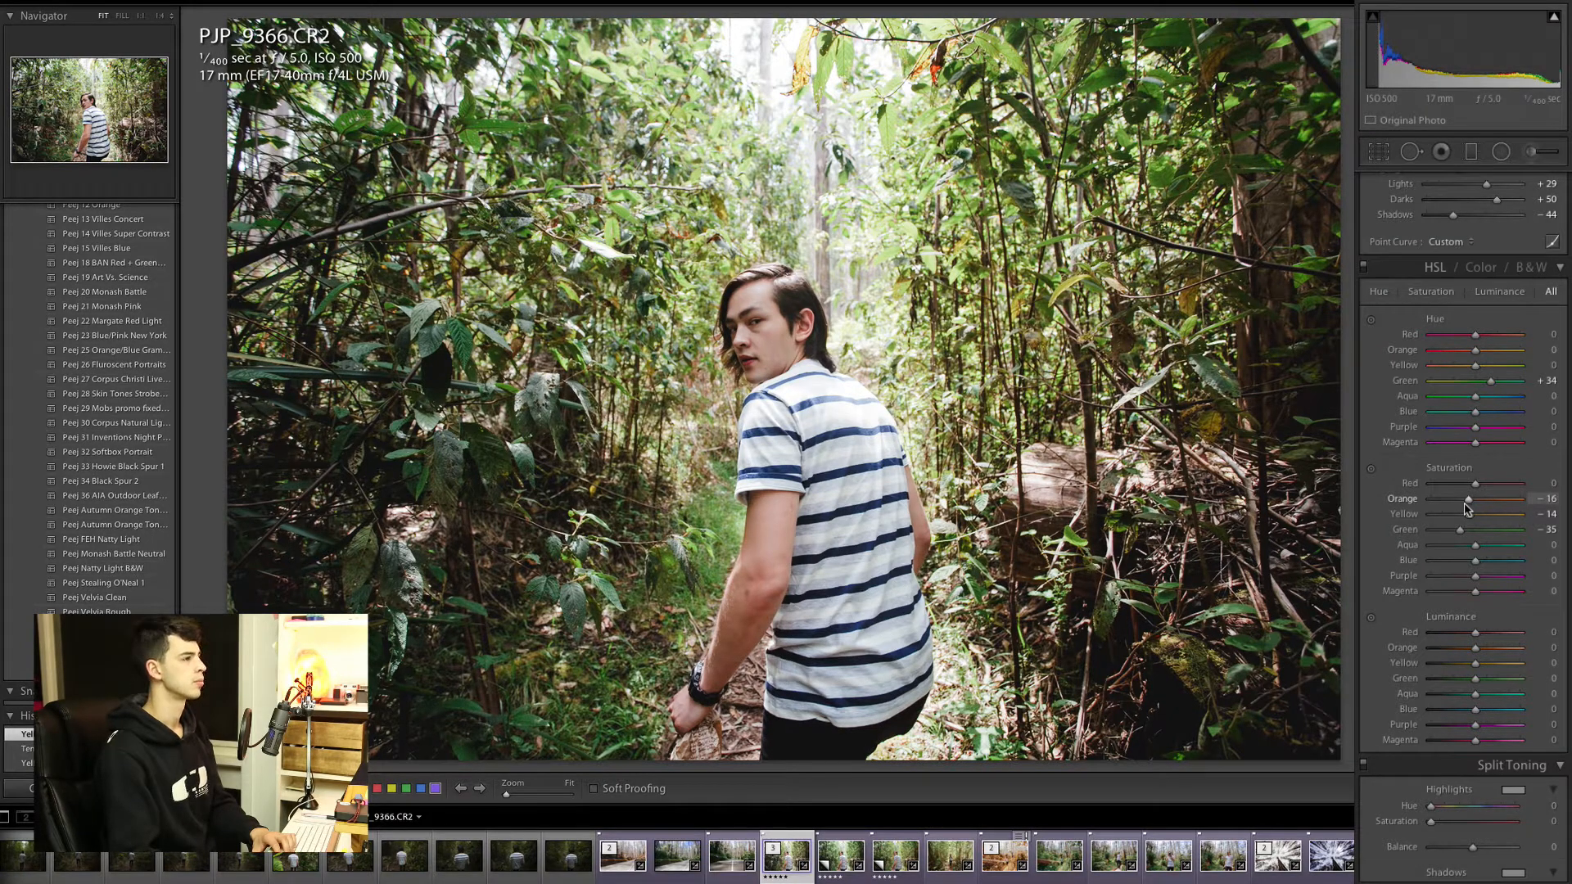
click(1467, 500)
Step: Cool the white balance temperature to 4803 and set the Tint to +16
scroll(1466, 409, up, 10)
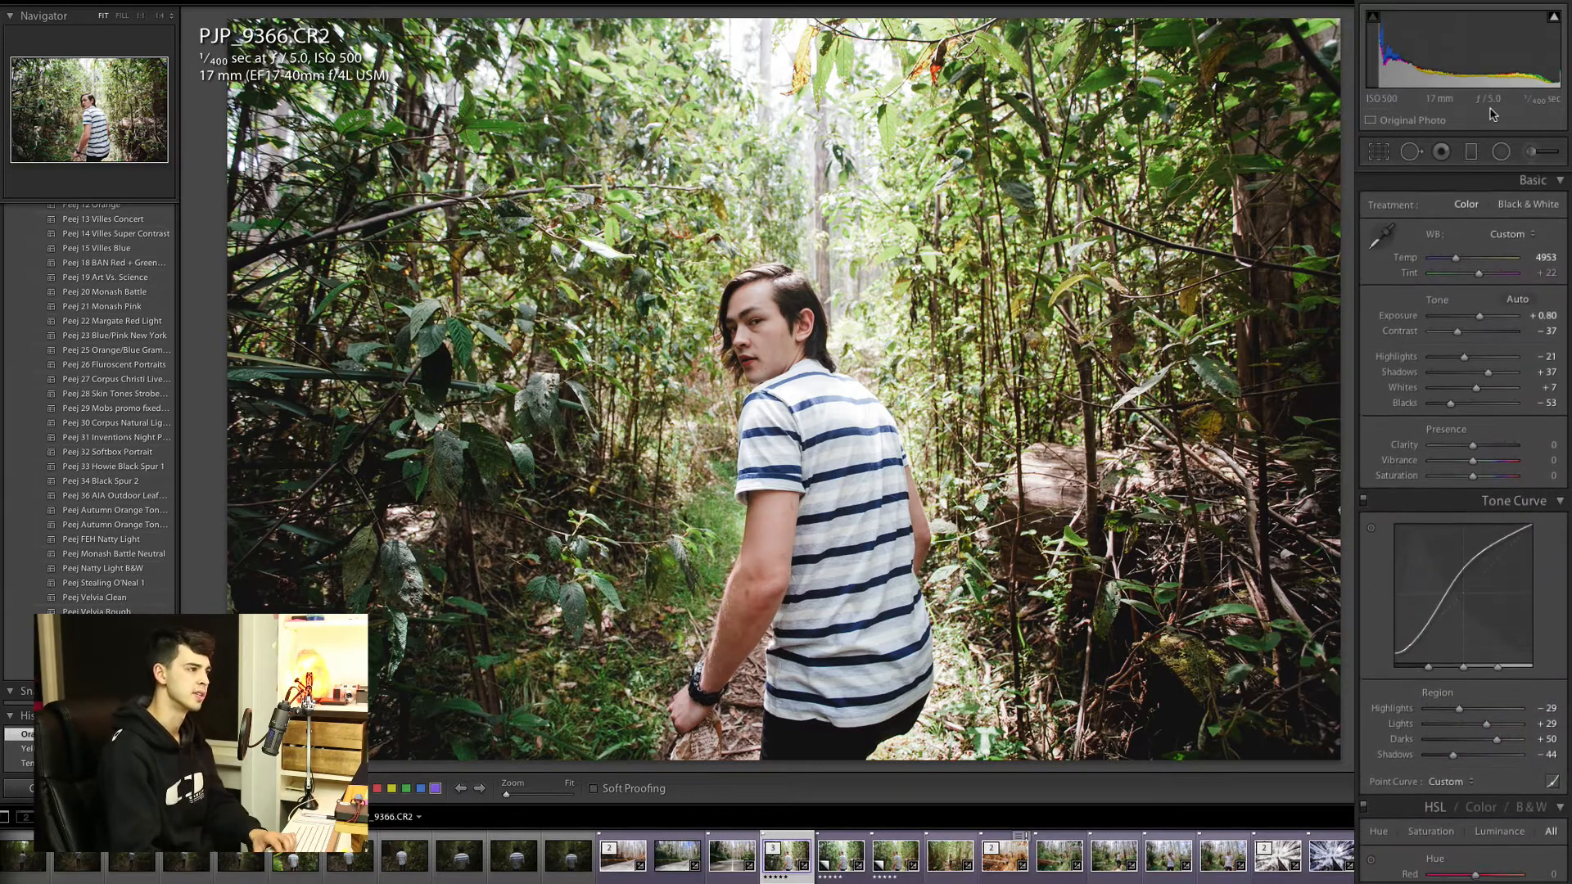
click(1545, 257)
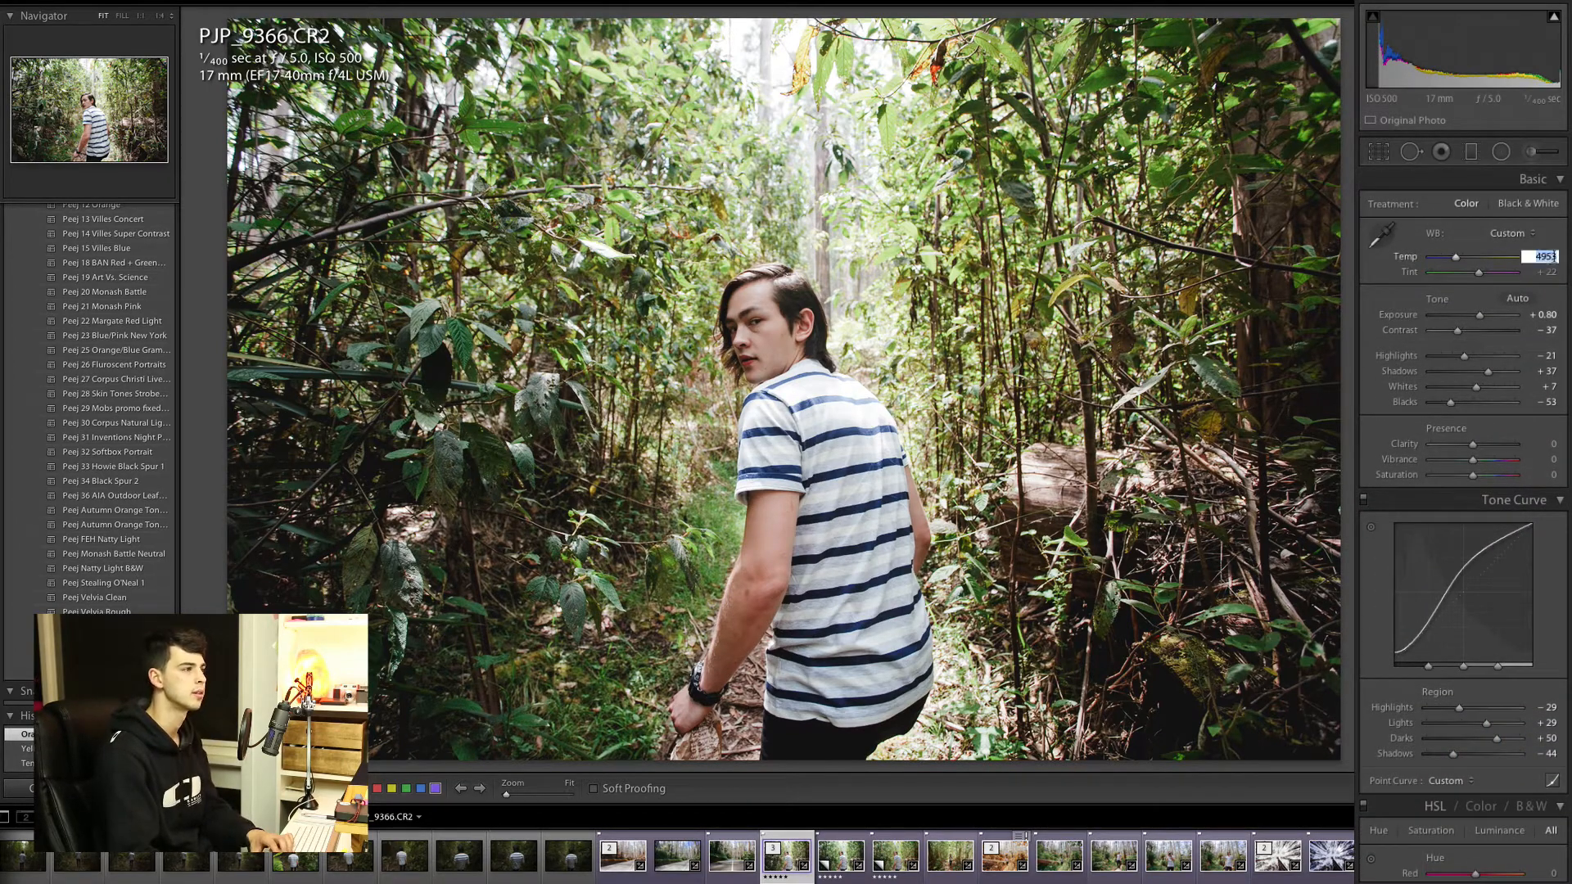
key(Down)
key(Tab)
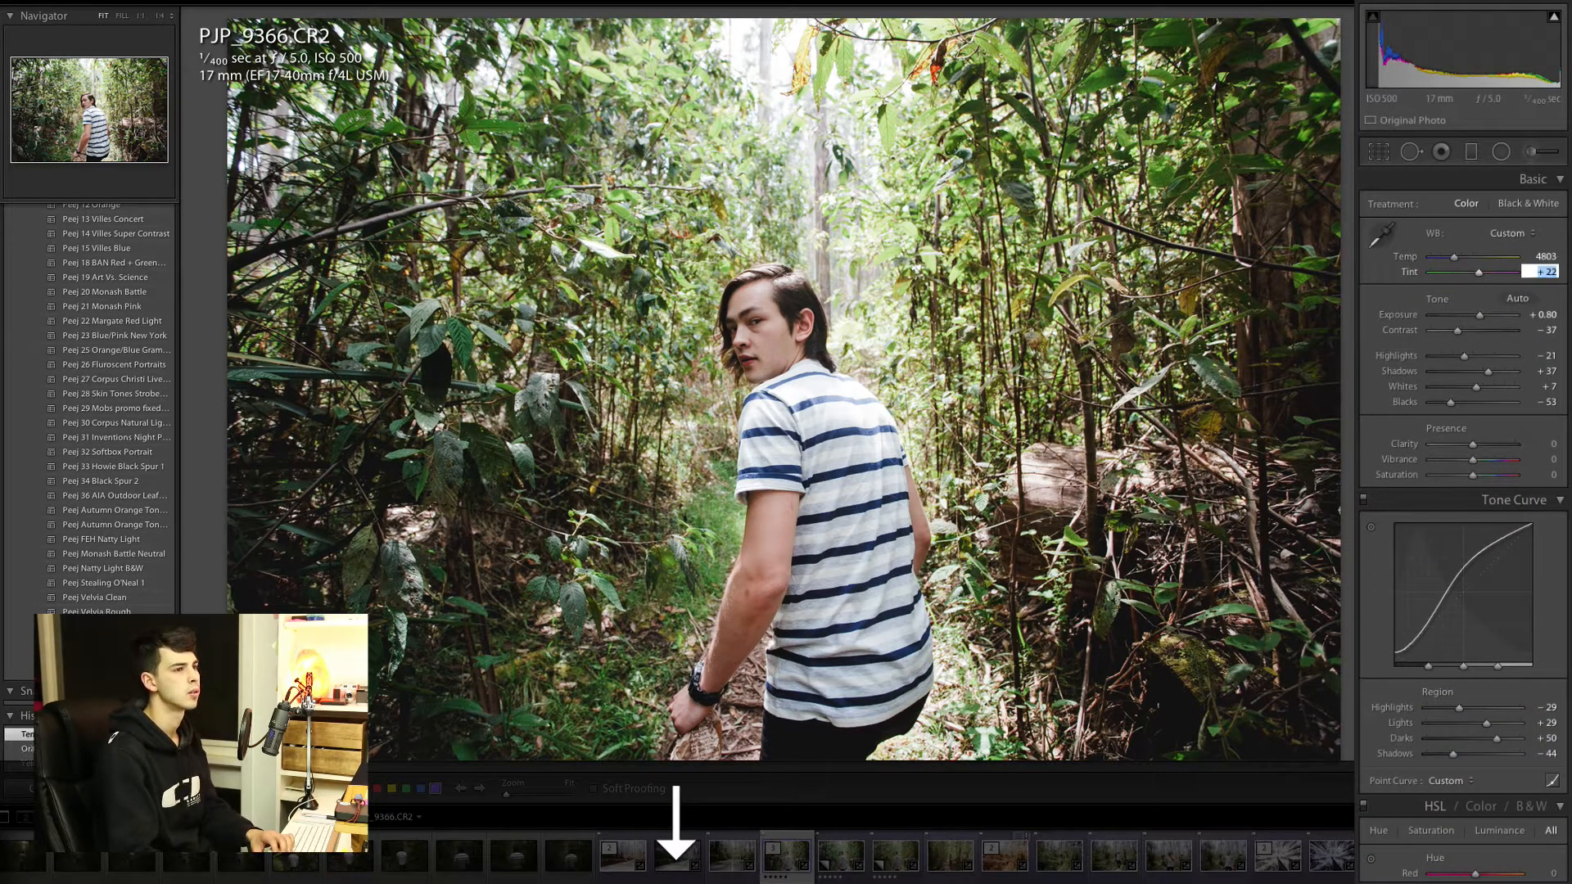
key(Down)
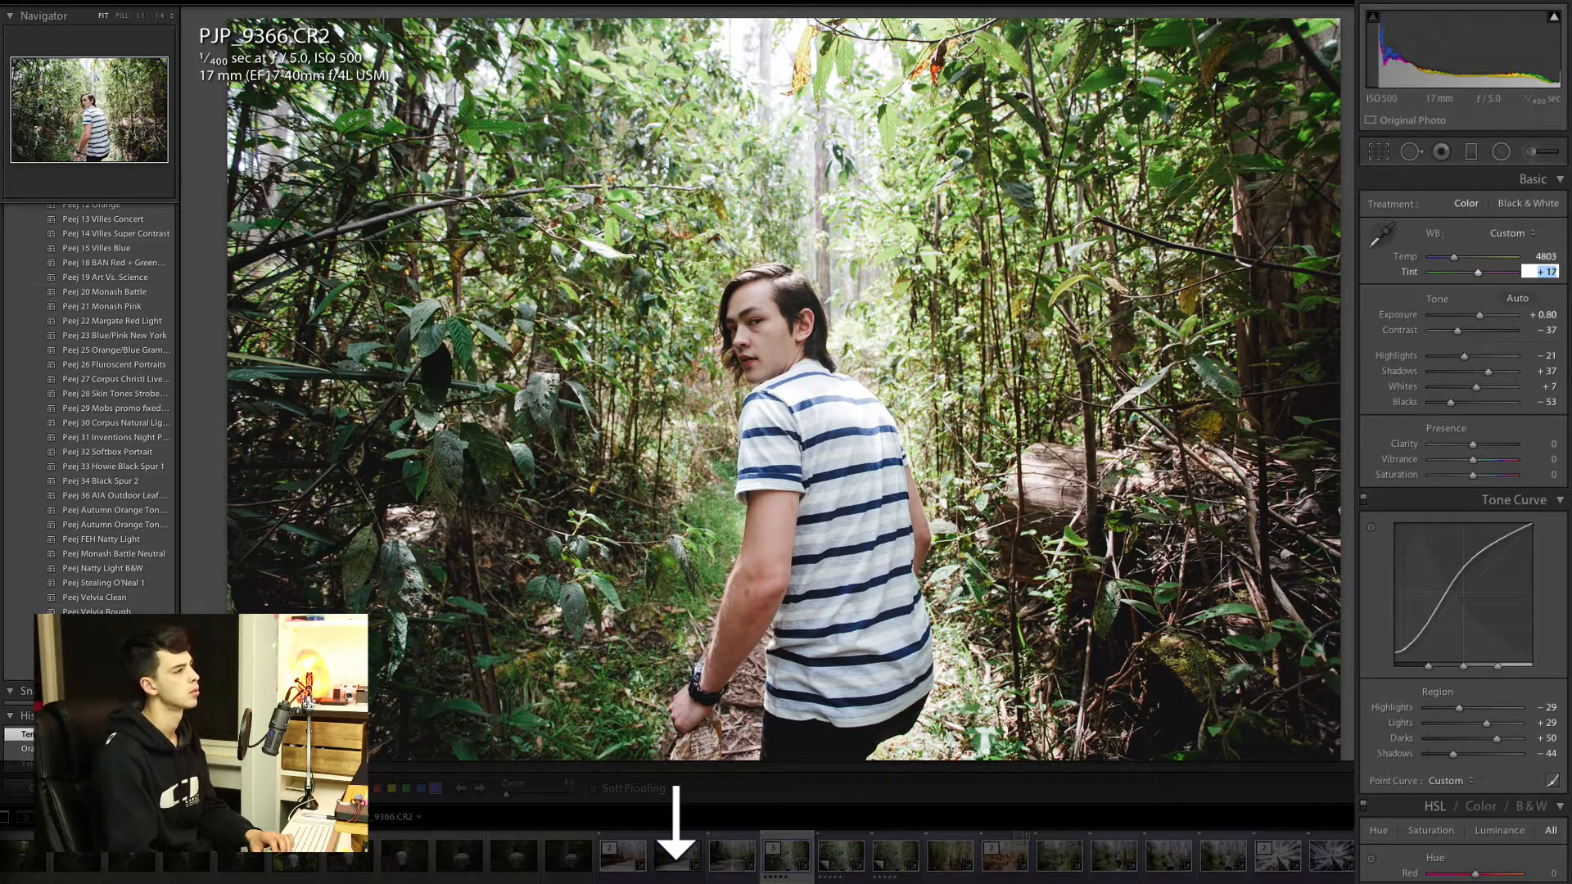
key(Down)
Step: Warm the white balance temperature to 5153 and set the Tint to +10
click(1544, 257)
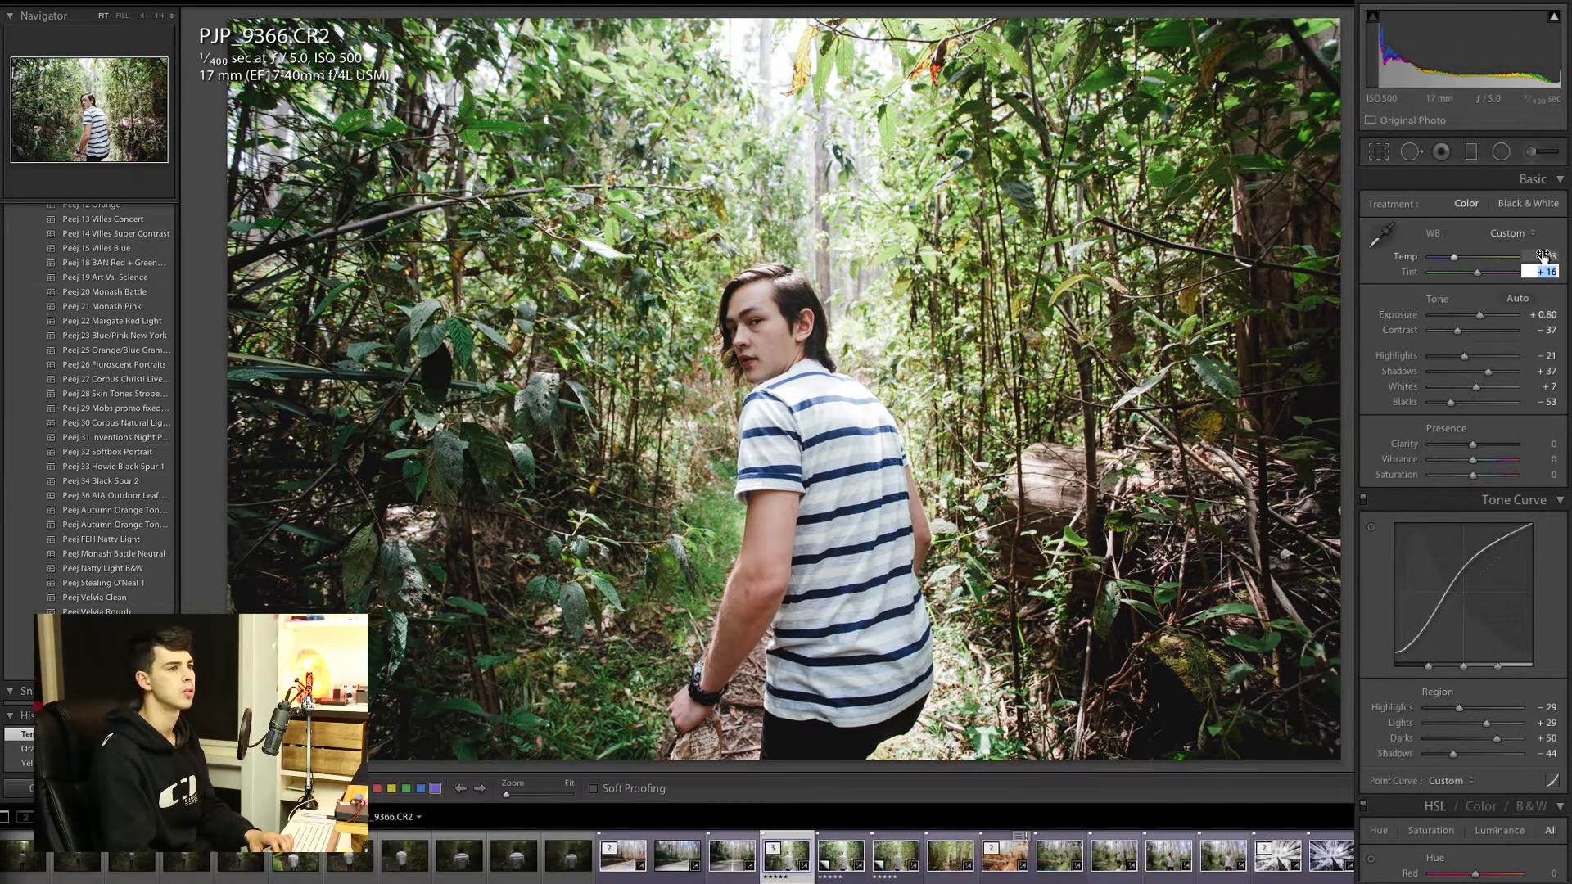
key(Up)
key(Up)
key(Up)
key(Up)
key(Up)
key(Up)
key(Return)
click(1542, 258)
key(Up)
key(Up)
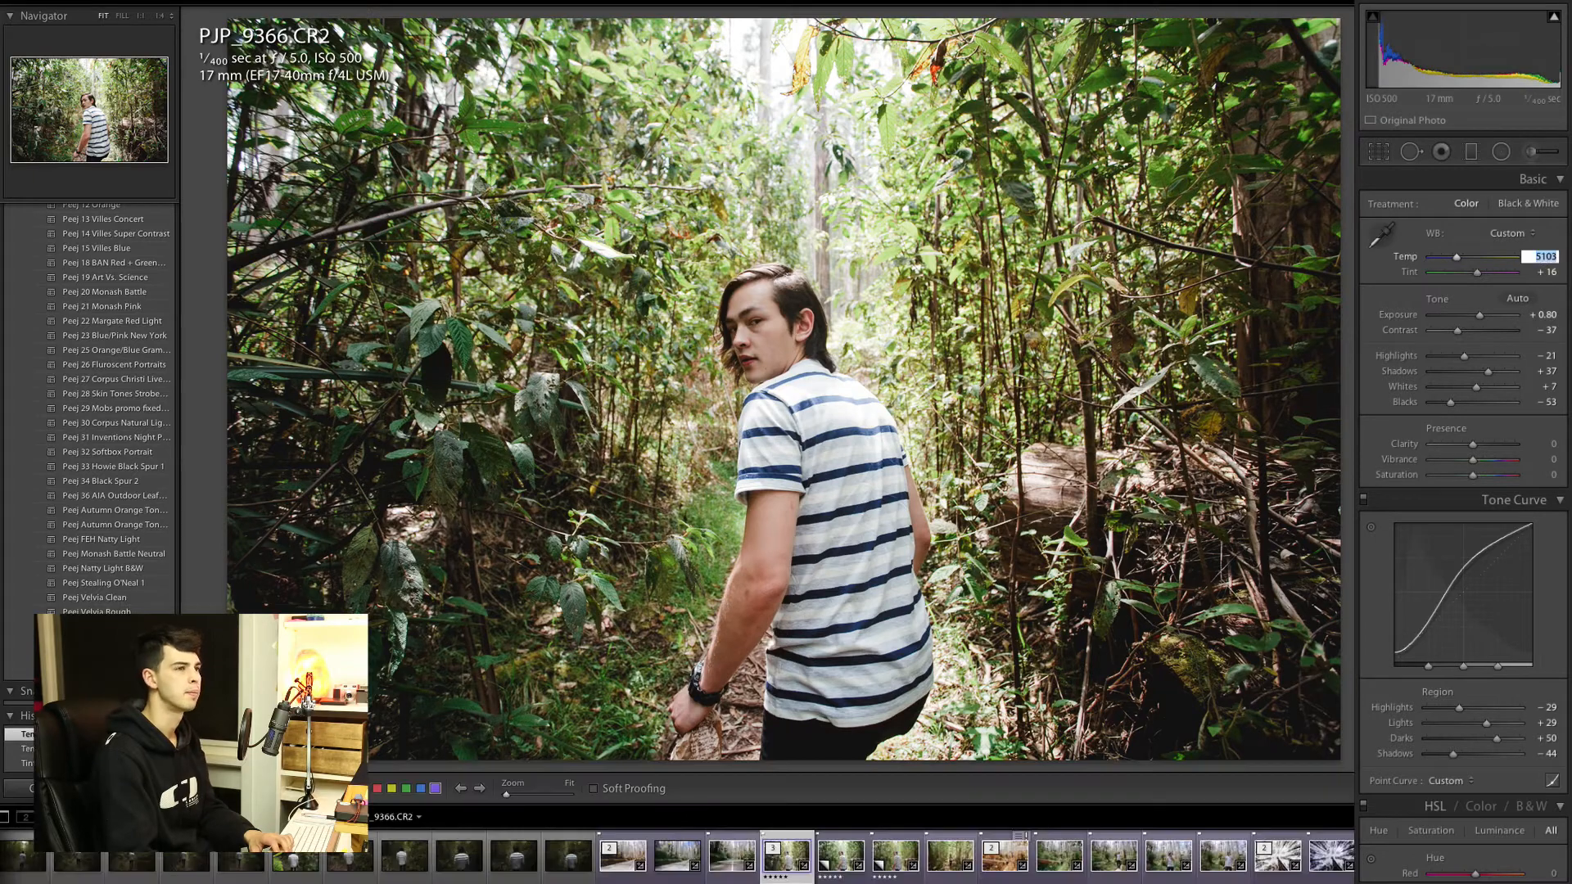
click(1544, 271)
key(Down)
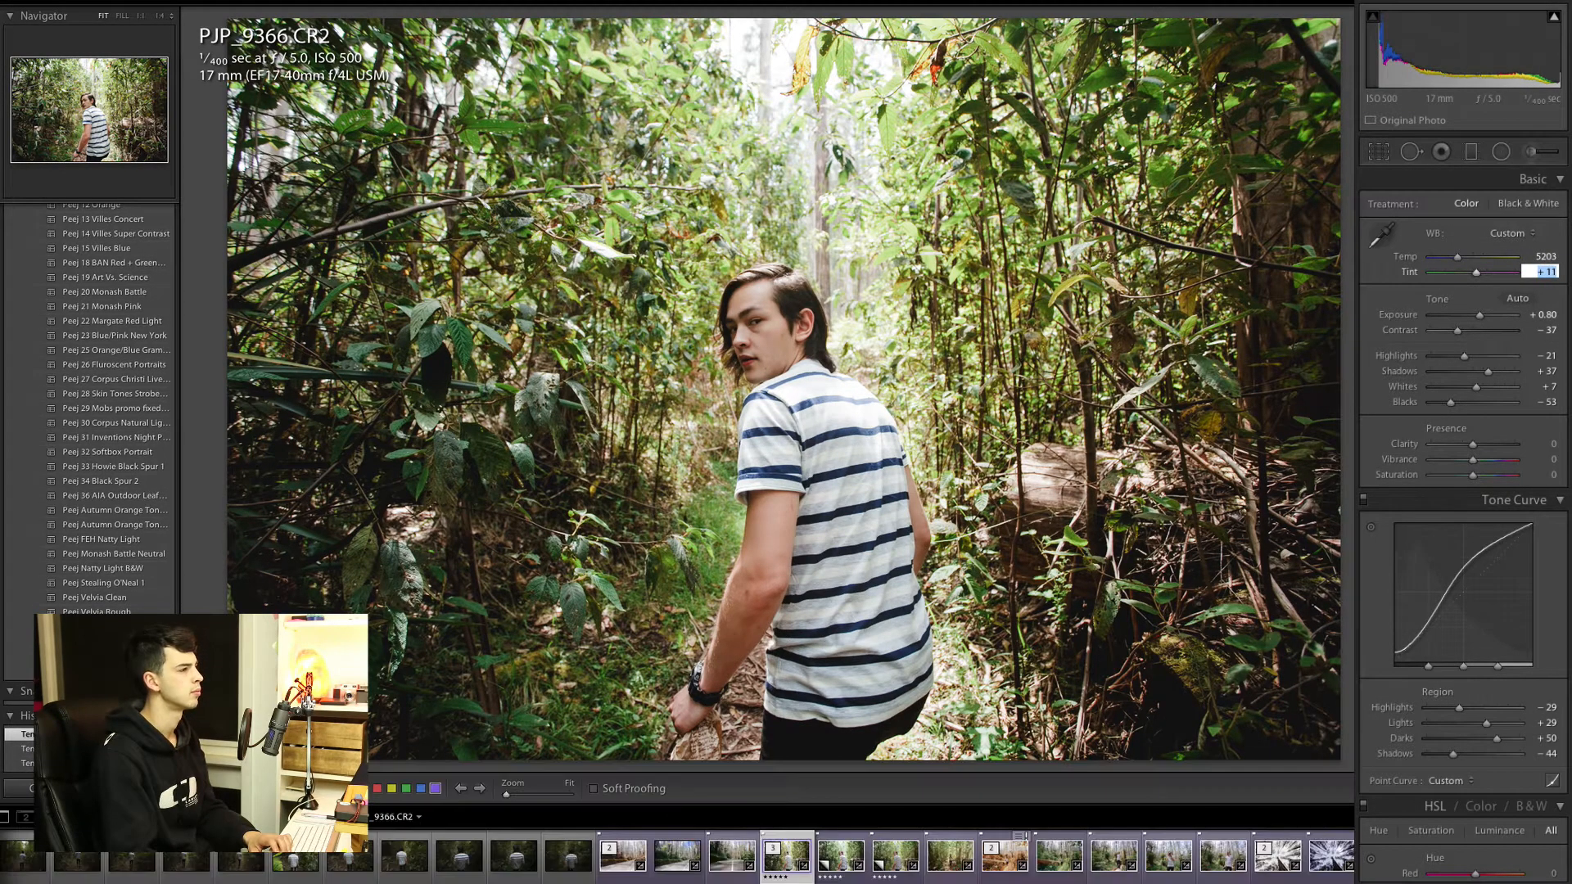
key(Down)
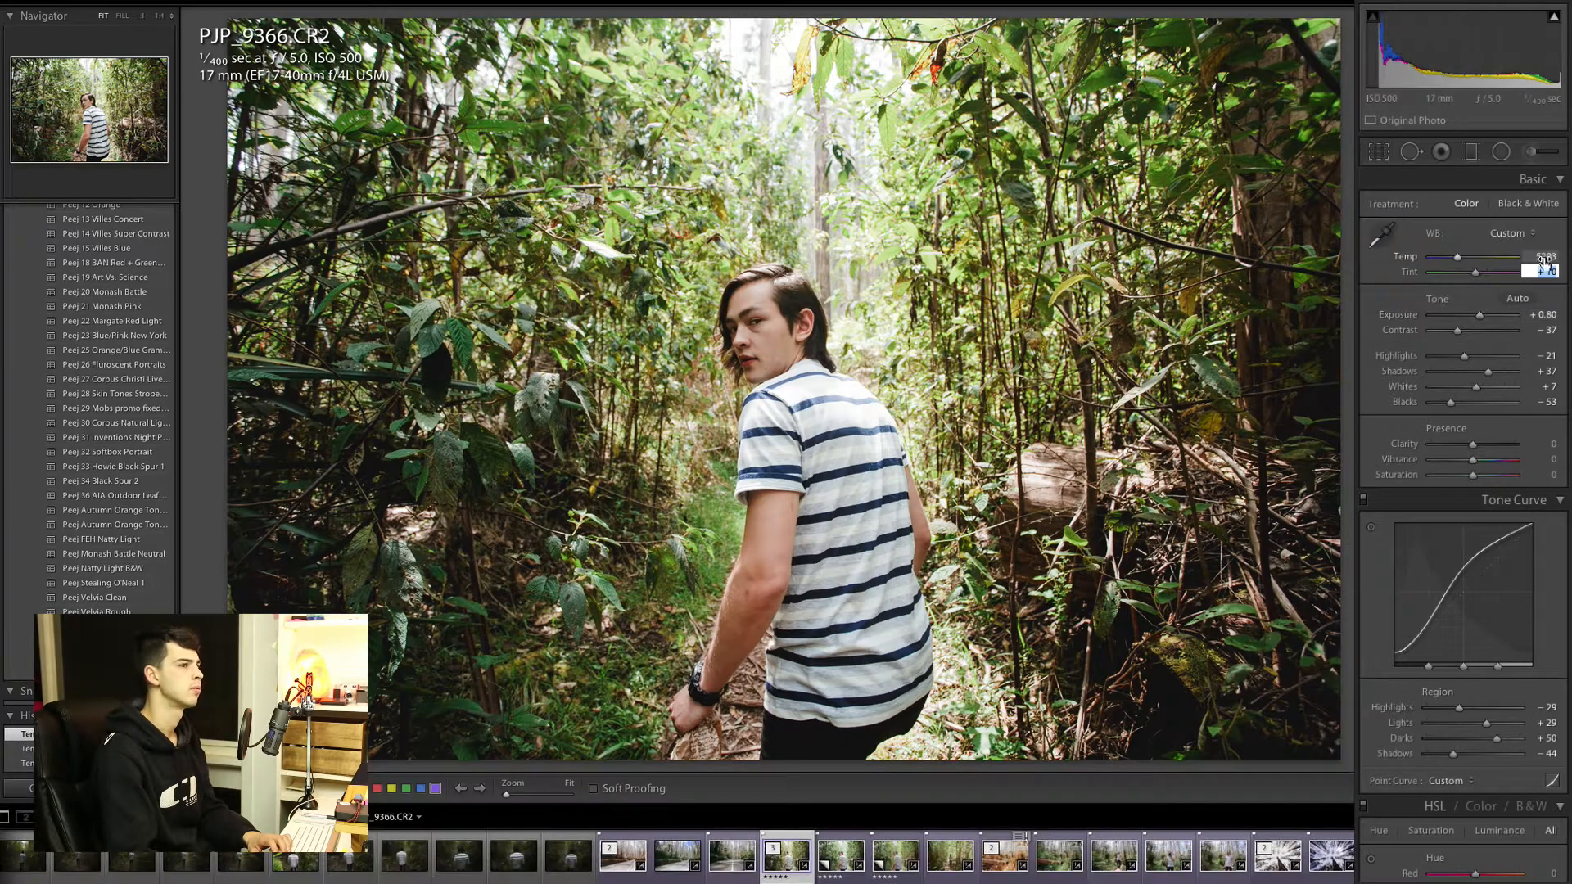
click(1544, 255)
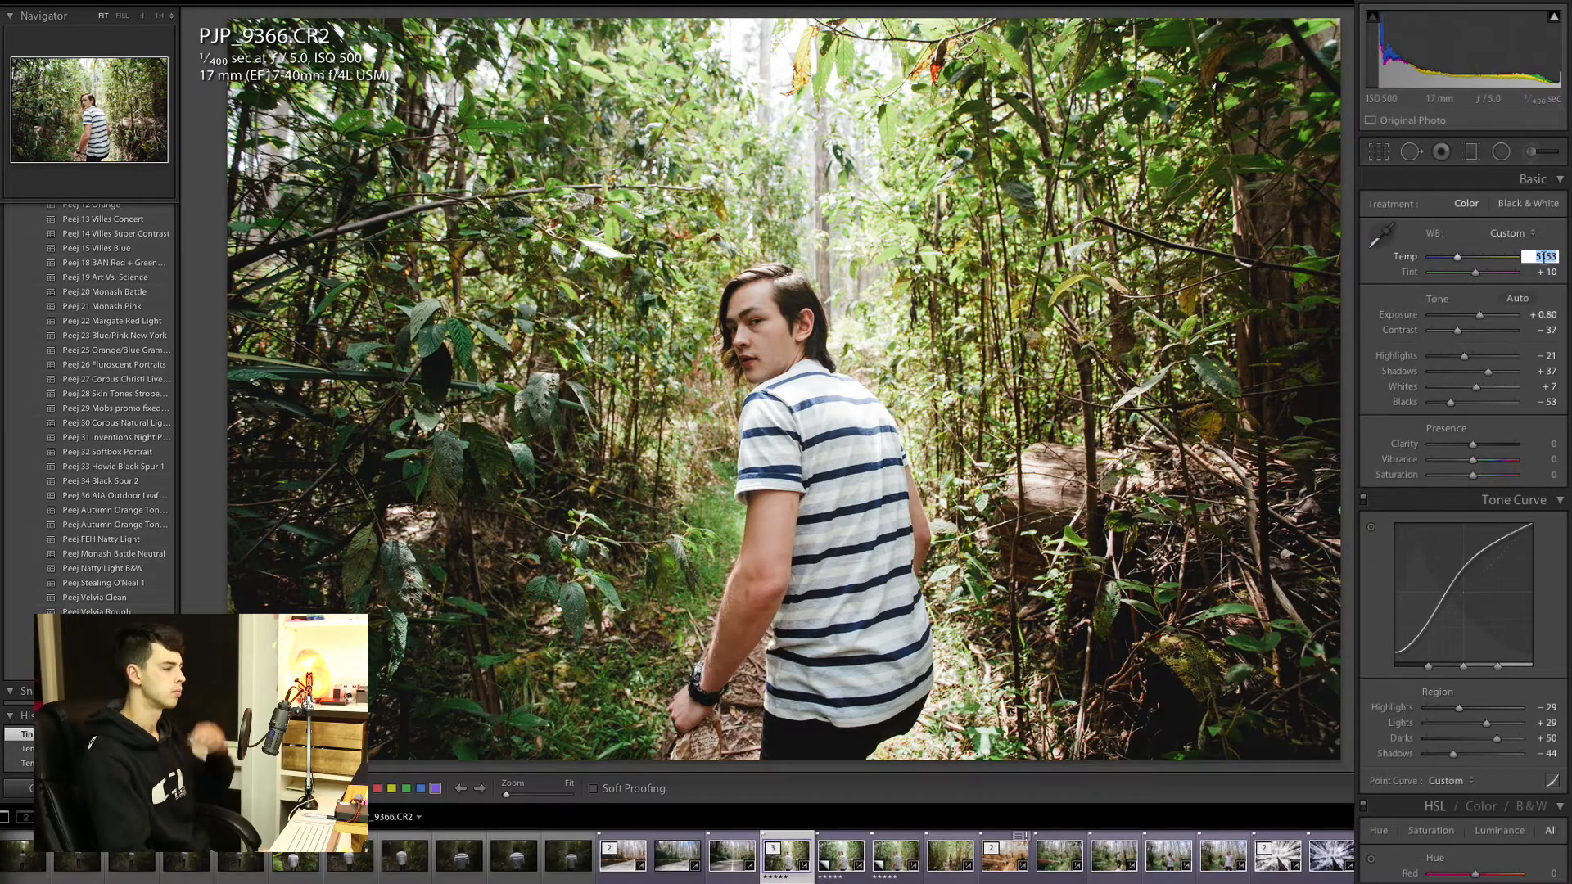
key(Return)
Step: Compare the edited photo with its unedited version several times
key(backslash)
key(backslash)
key(backslash)
key(backslash)
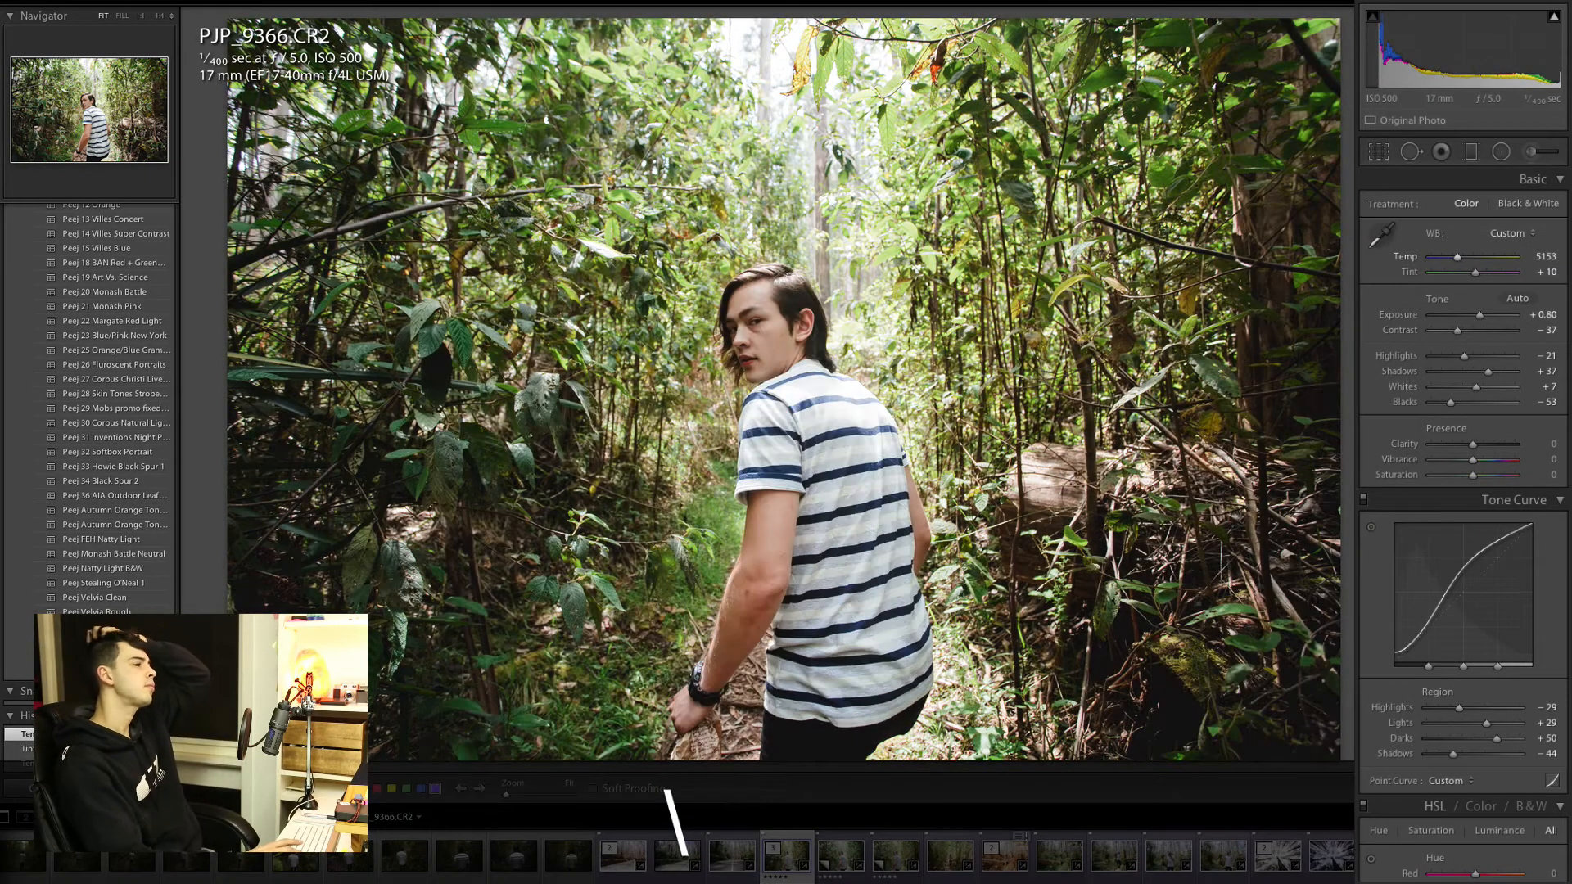
key(backslash)
key(backslash)
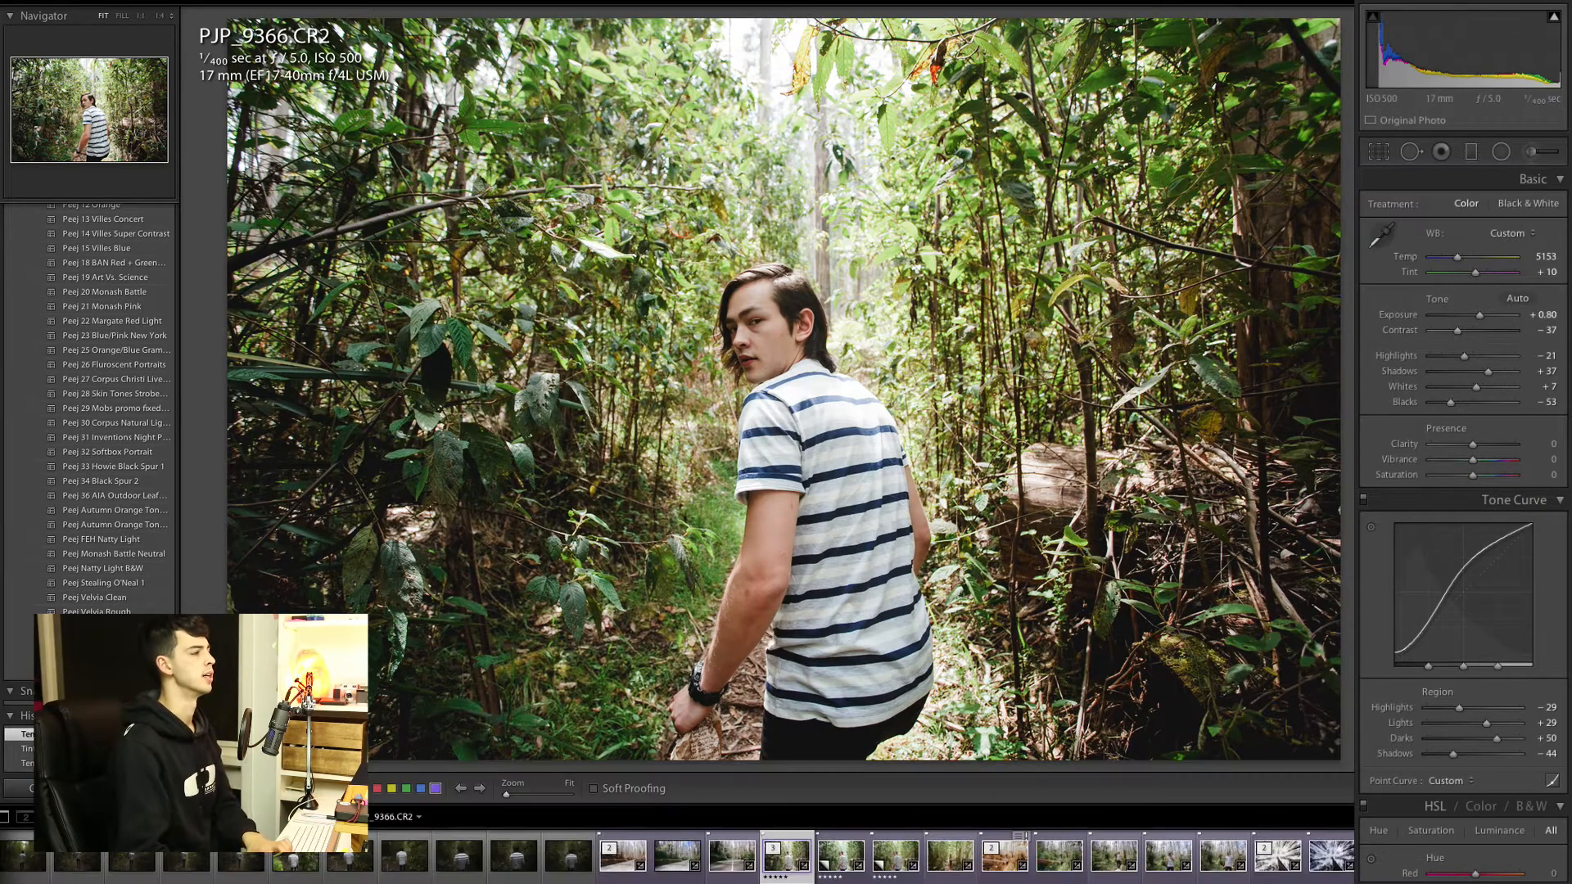
key(backslash)
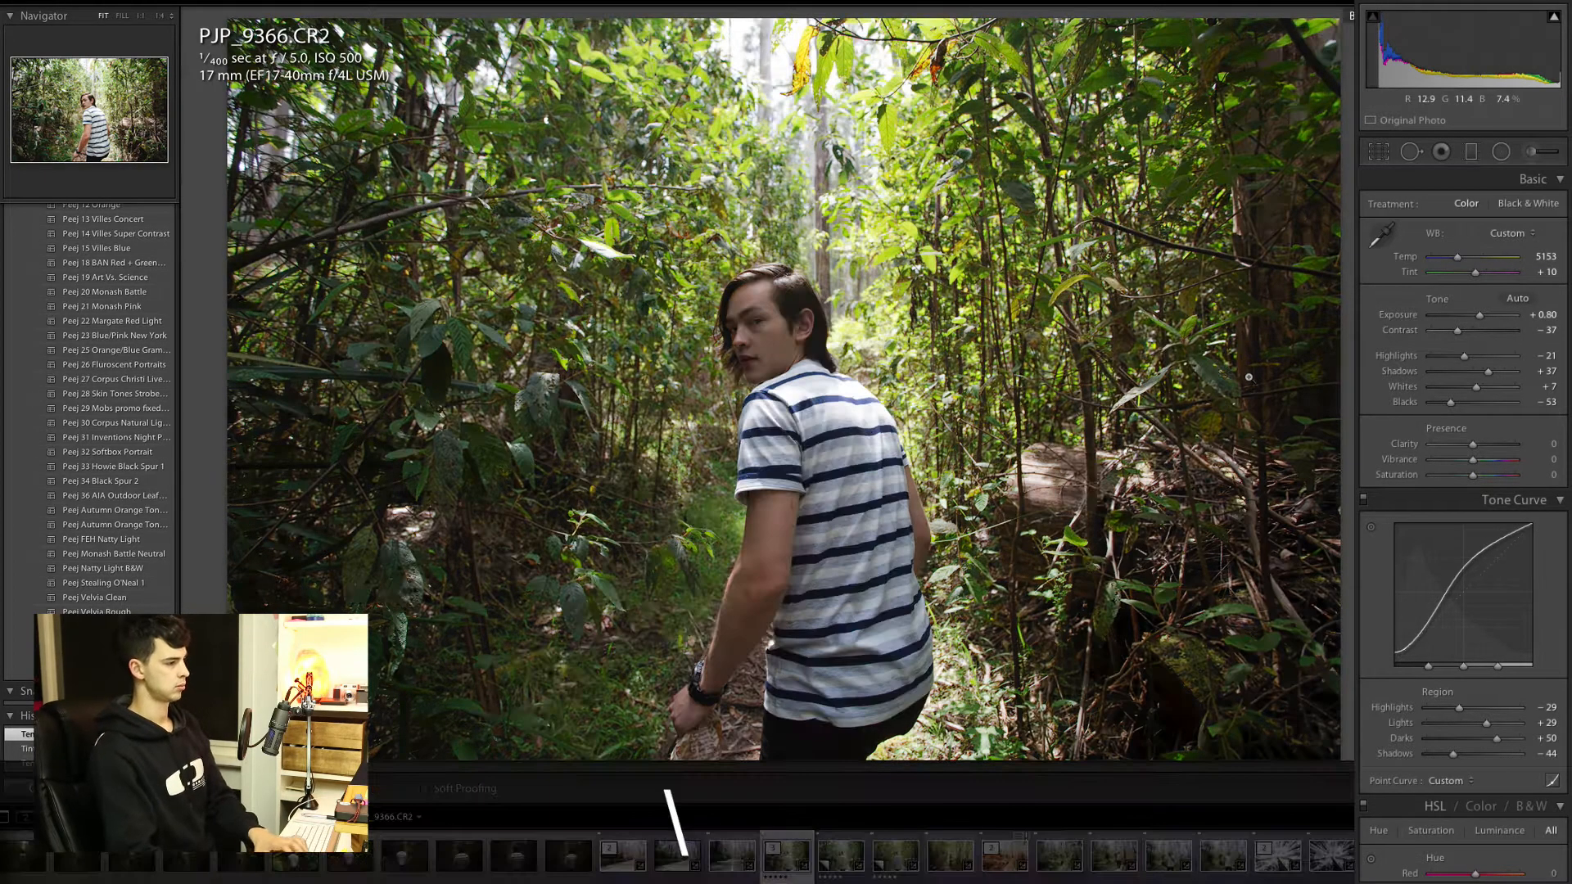
key(backslash)
Step: Compare the edit with the virtual copy Copy 2 by switching between them, and return to PJP_9366.CR2
key(Right)
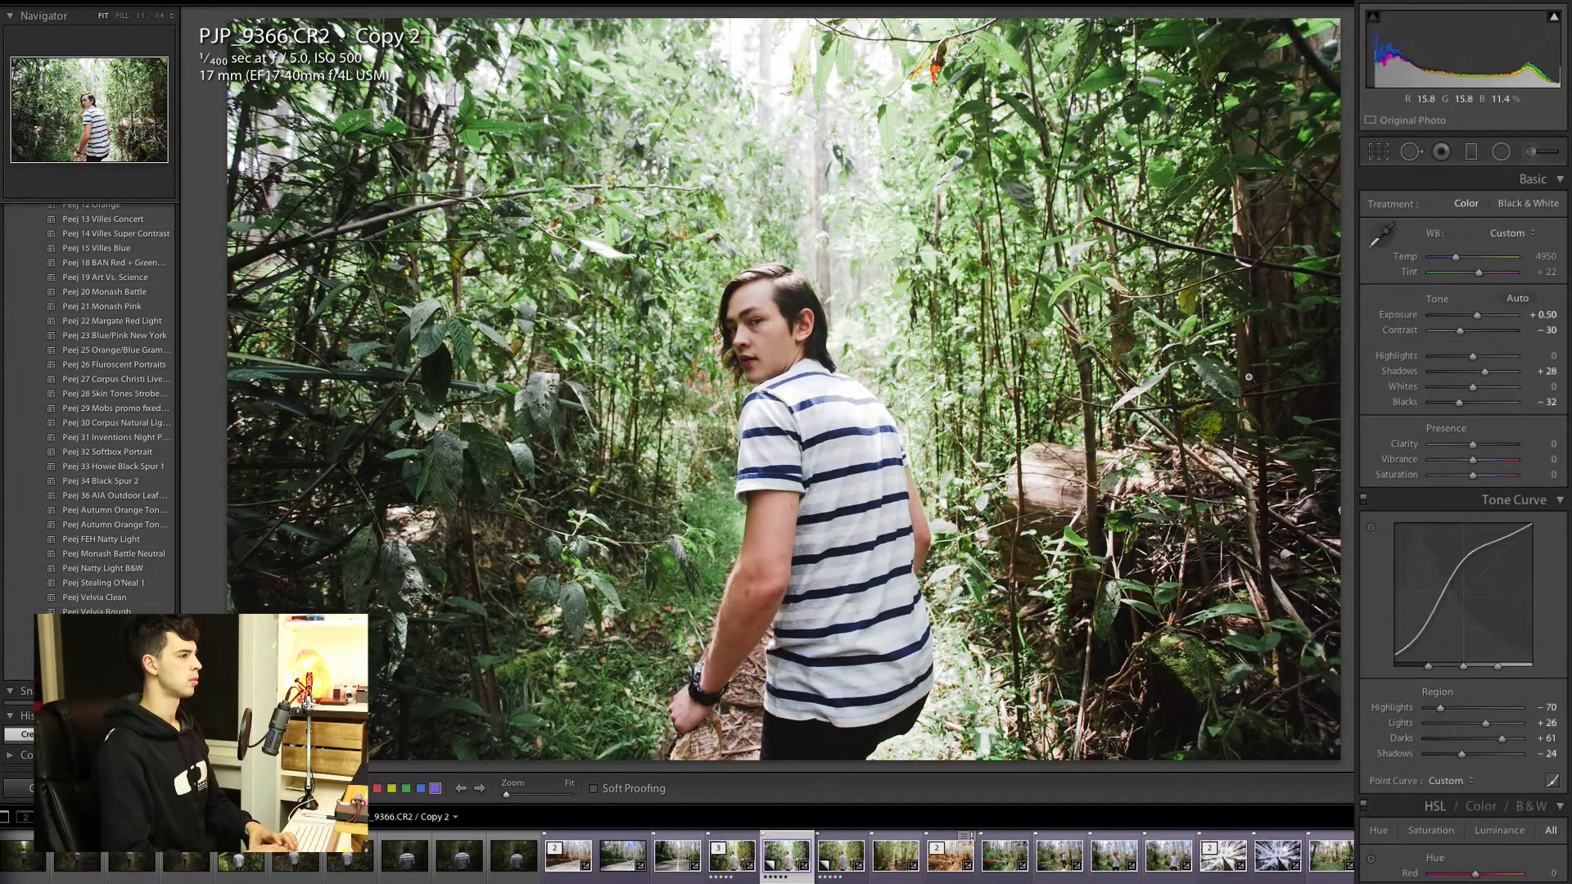
key(Left)
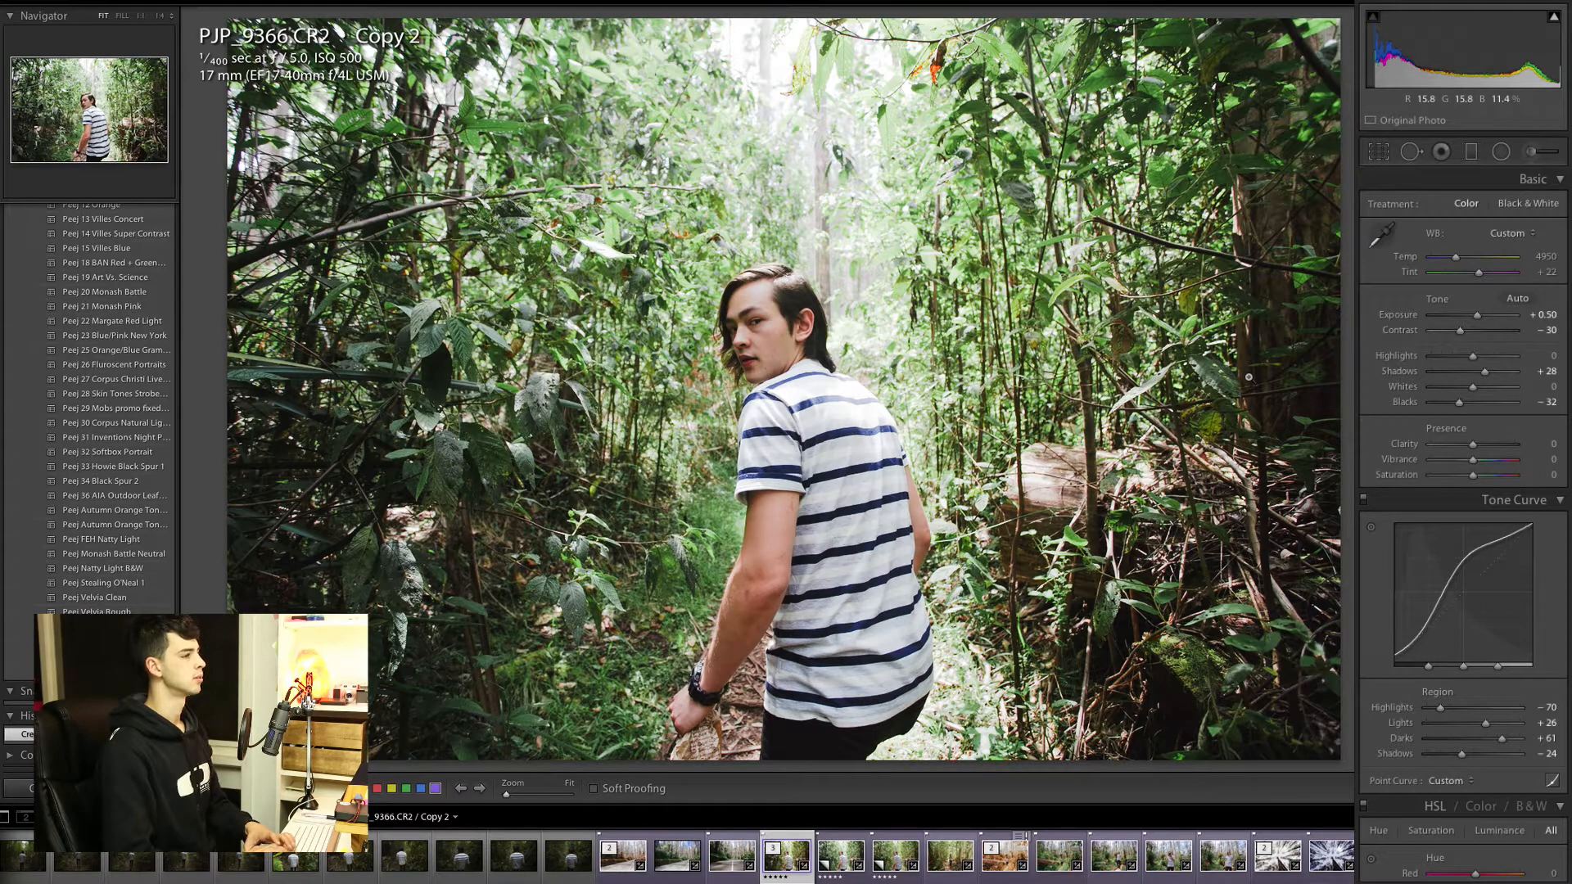
key(Right)
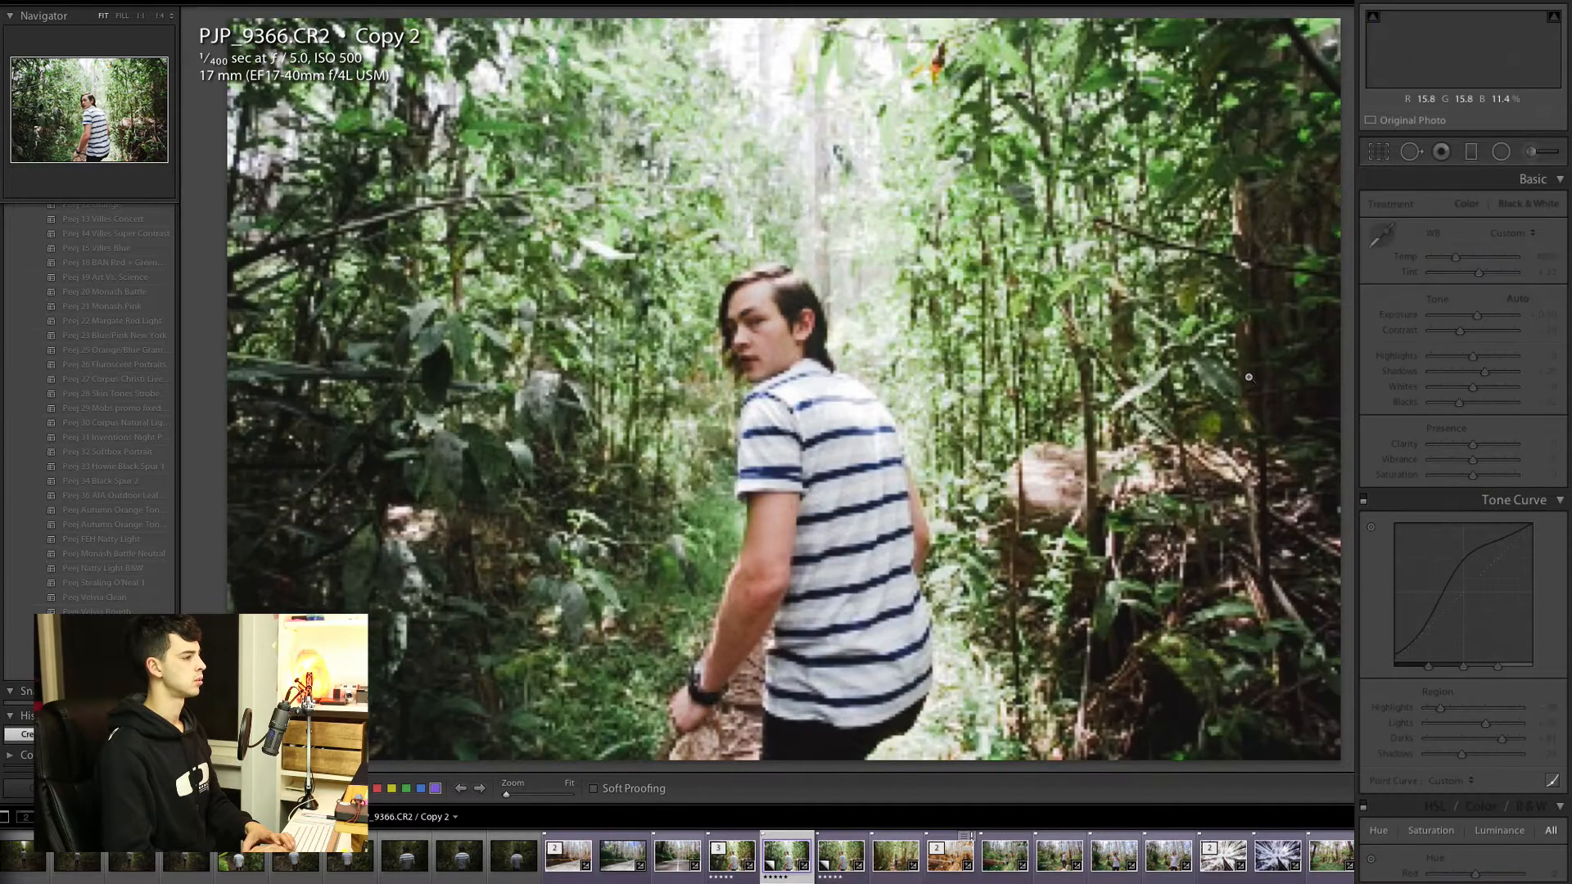
key(Left)
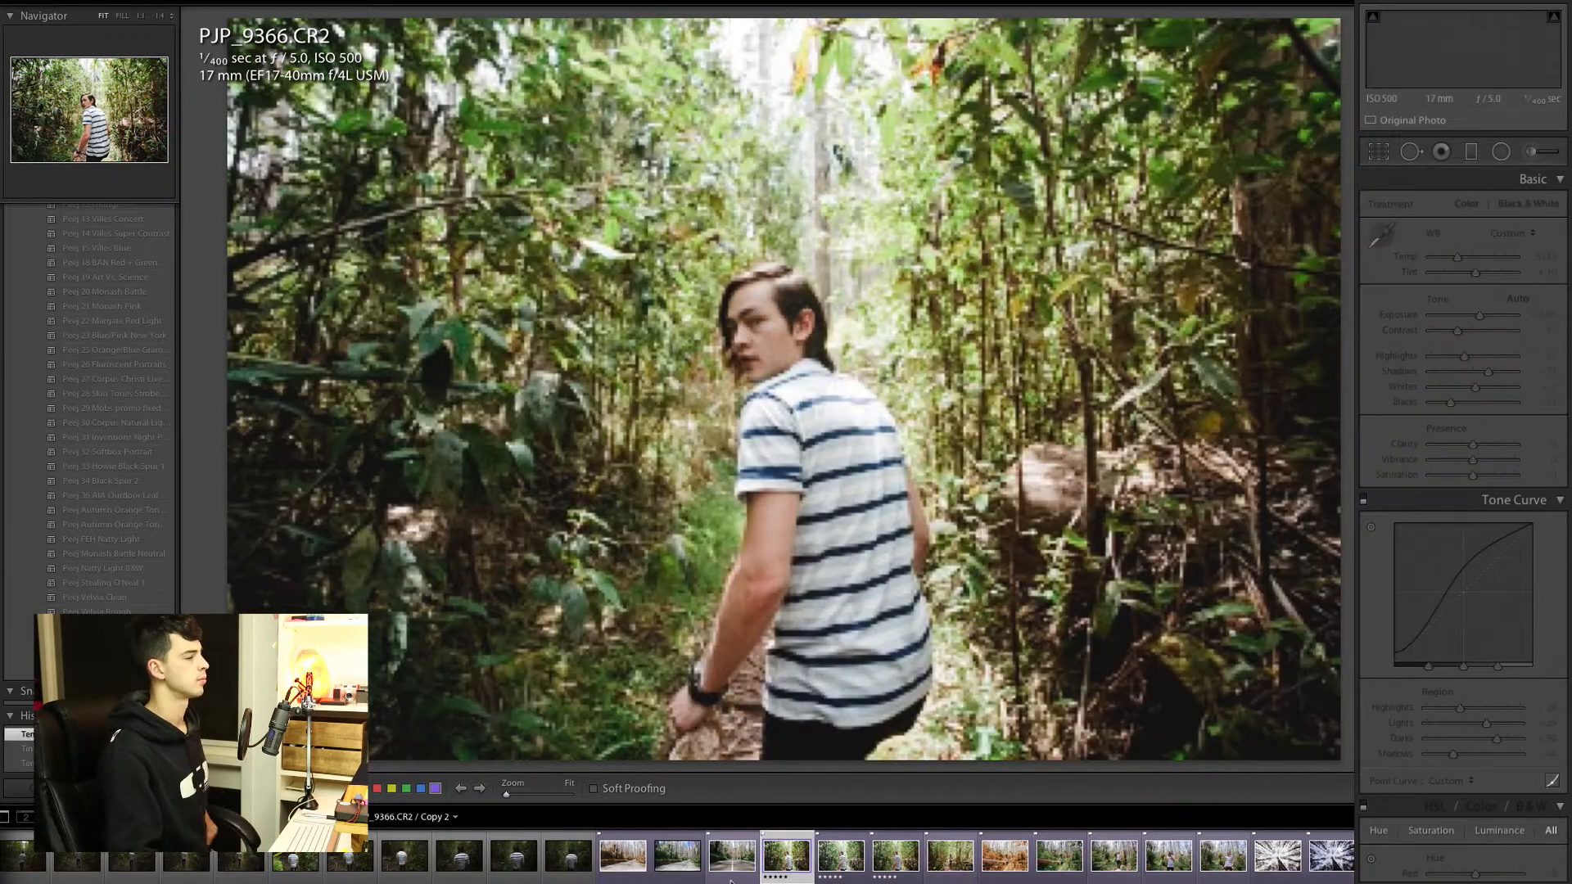
click(731, 878)
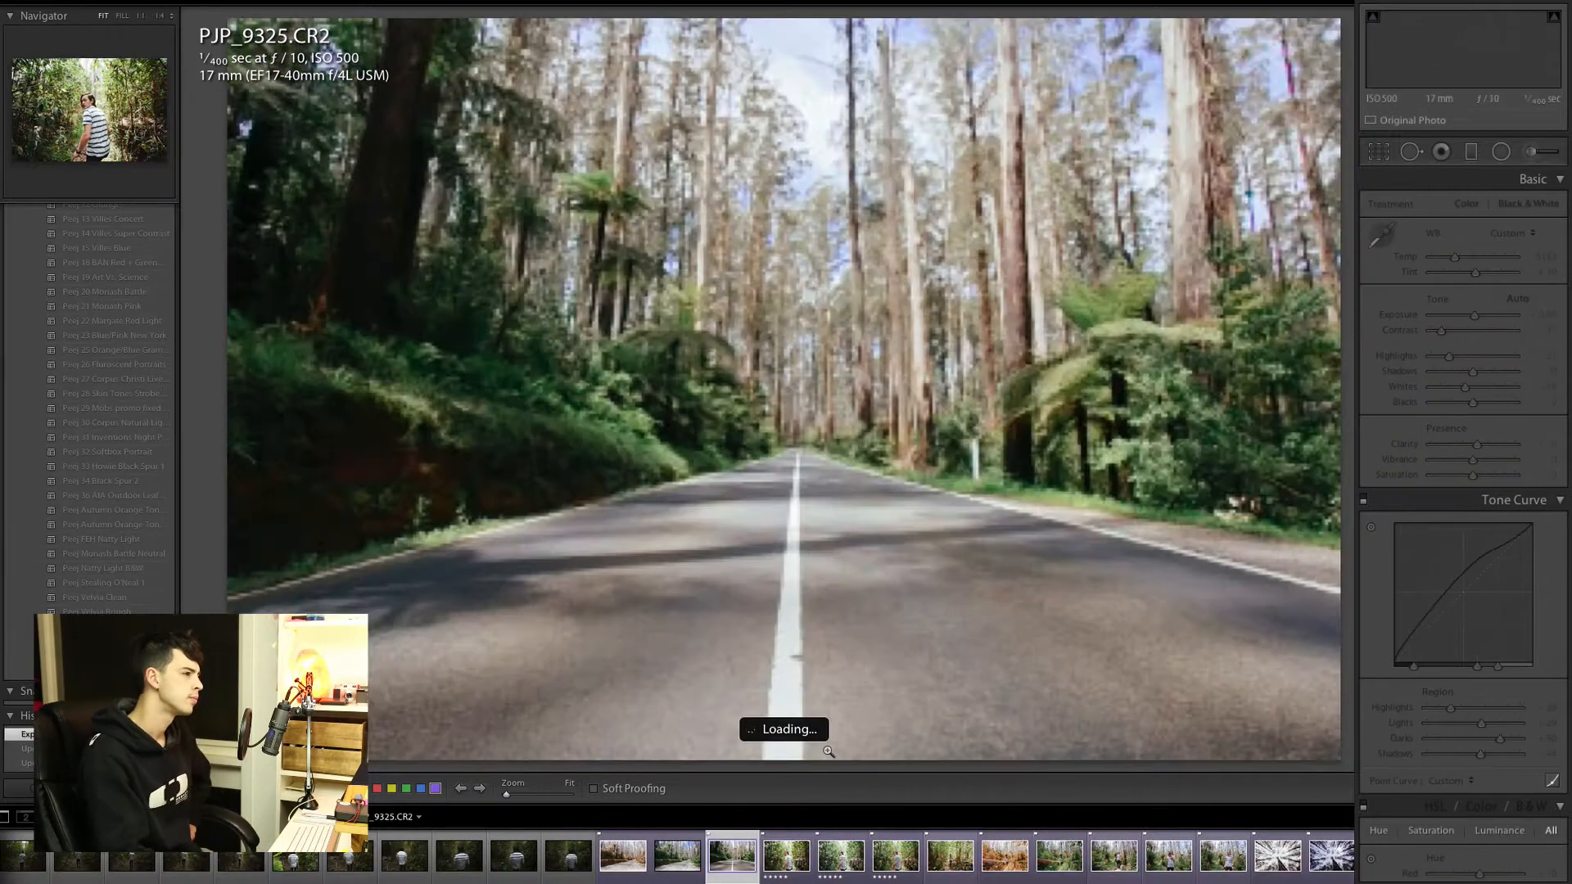
click(782, 860)
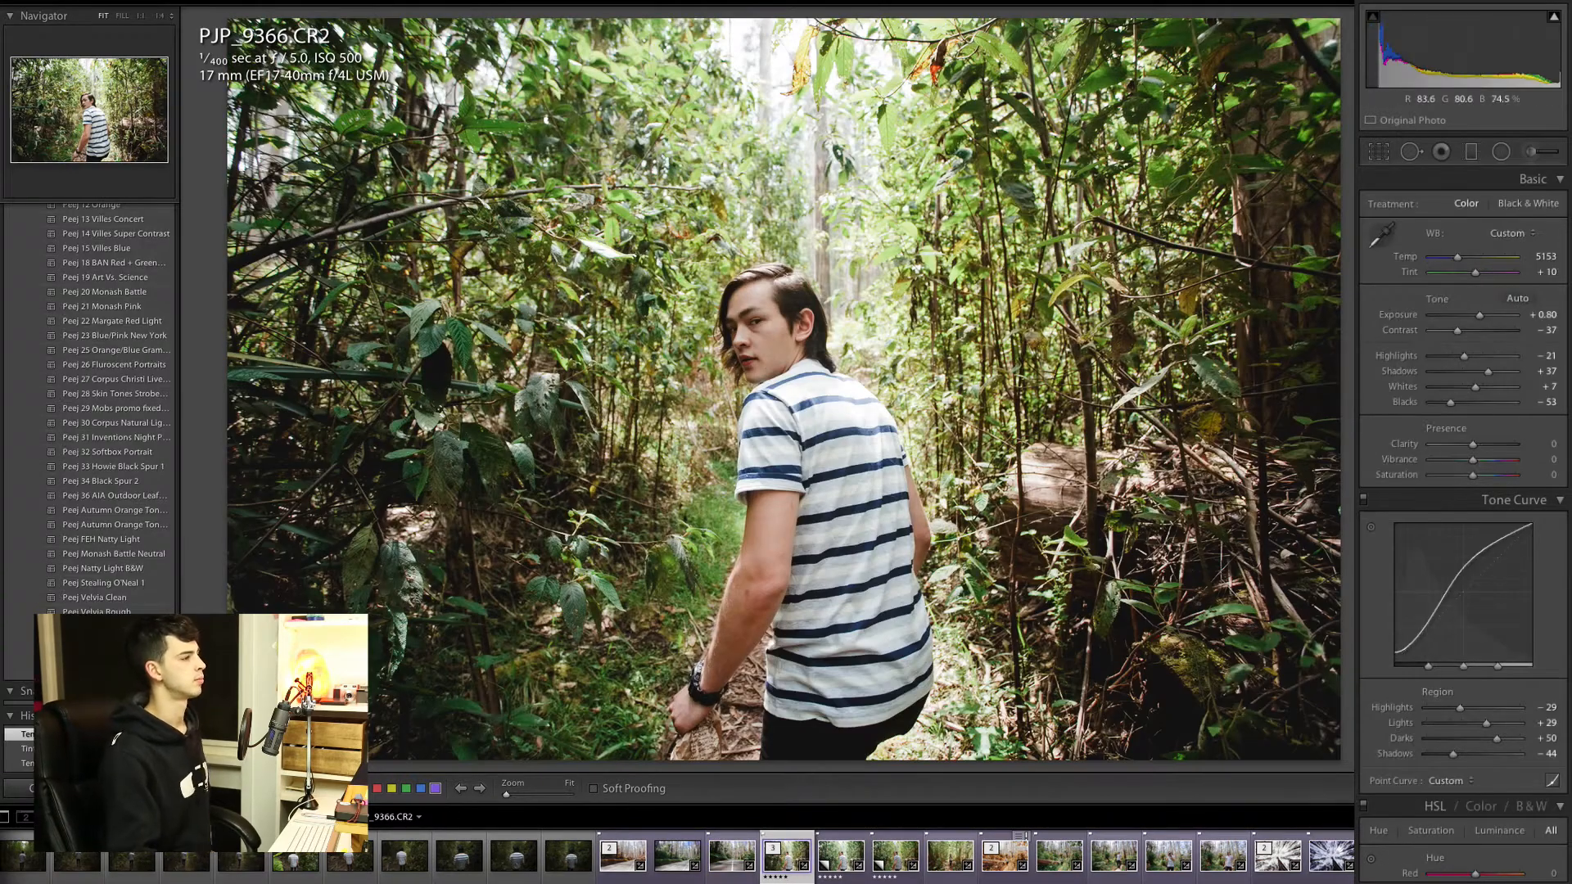
scroll(1433, 539, down, 6)
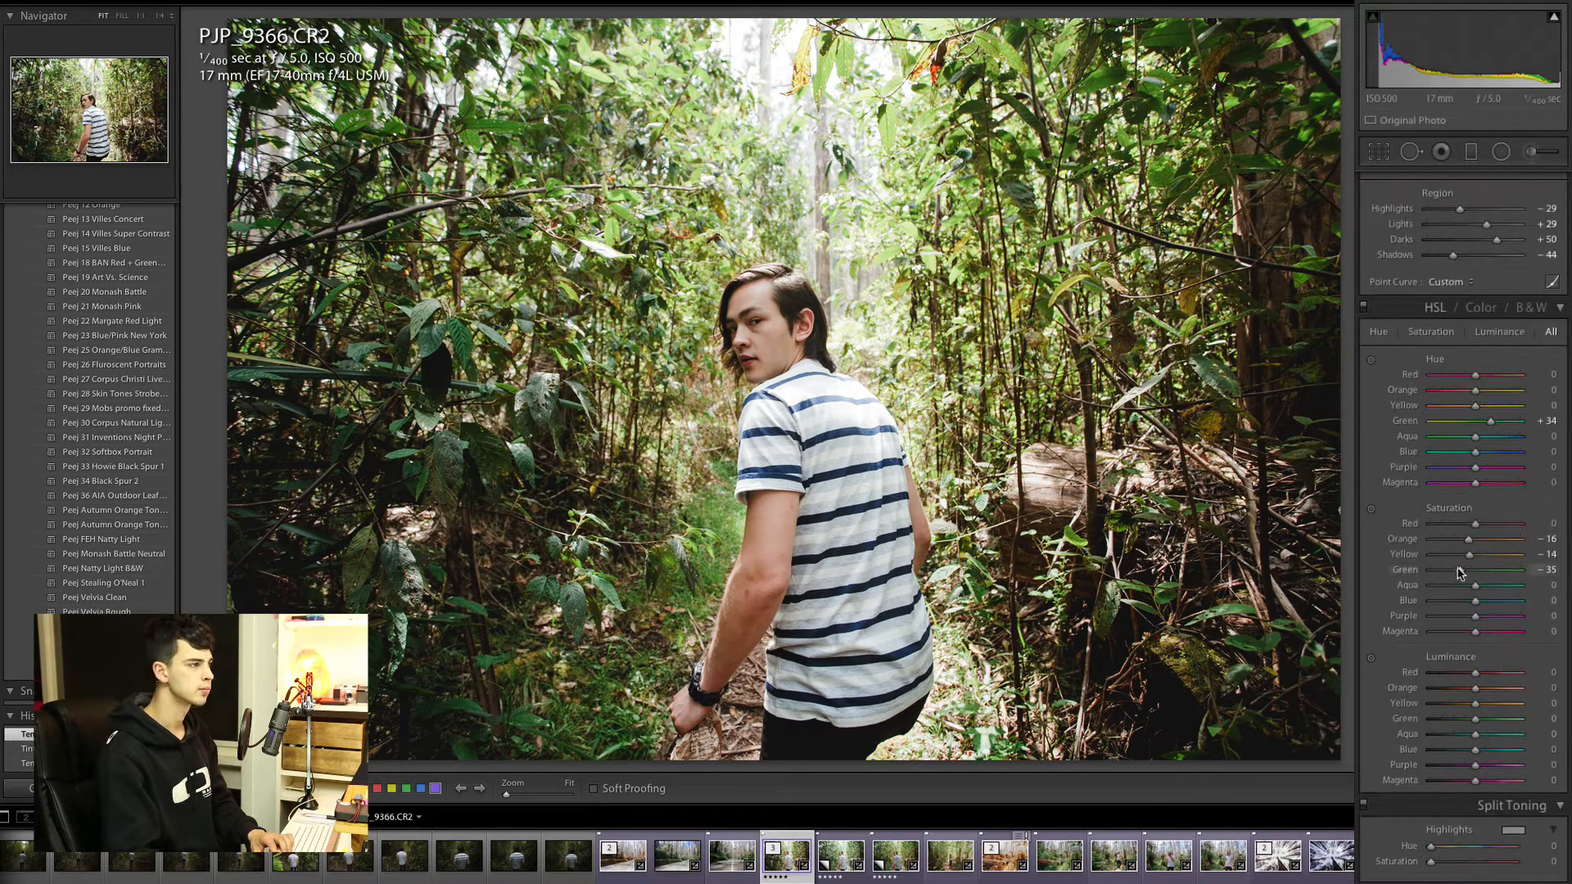
Step: Raise the photo's overall Exposure to +1.00
scroll(1462, 575, up, 6)
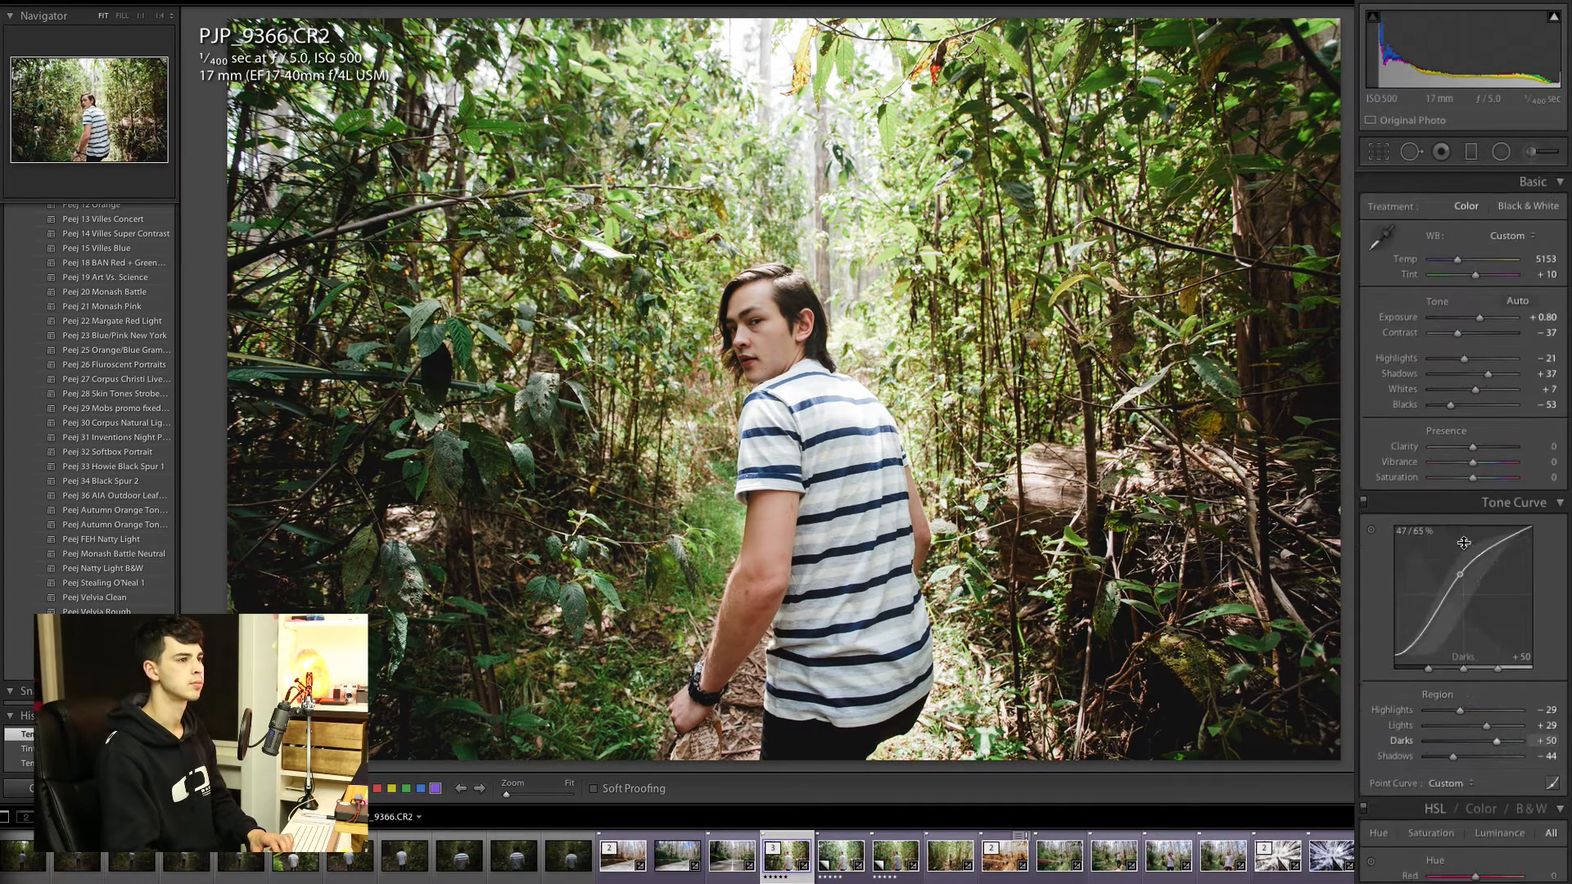
click(1546, 314)
key(Up)
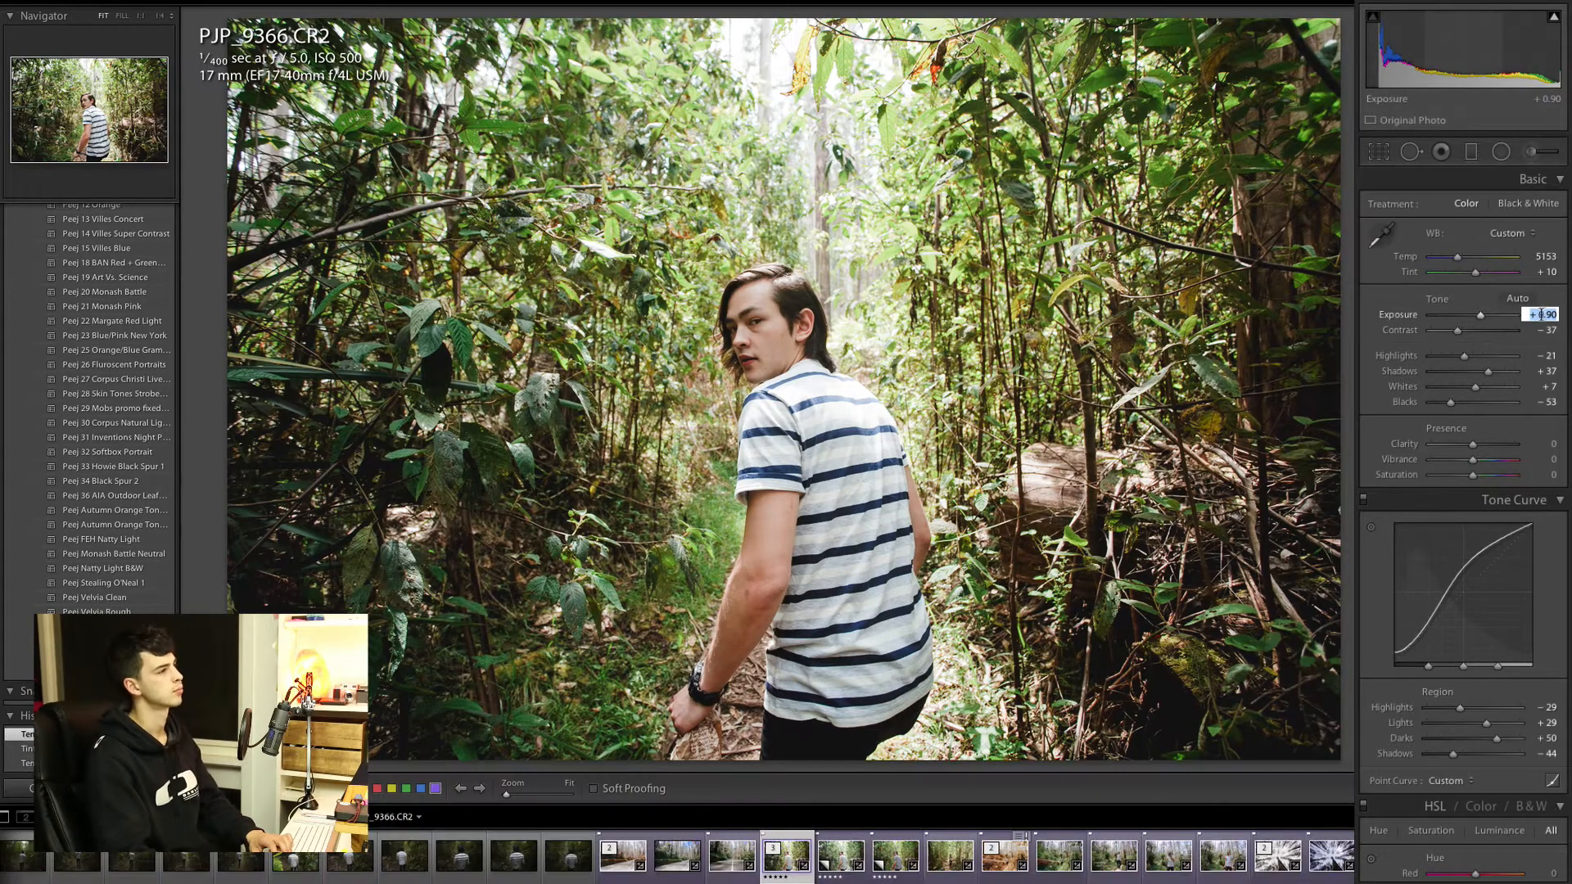
key(Up)
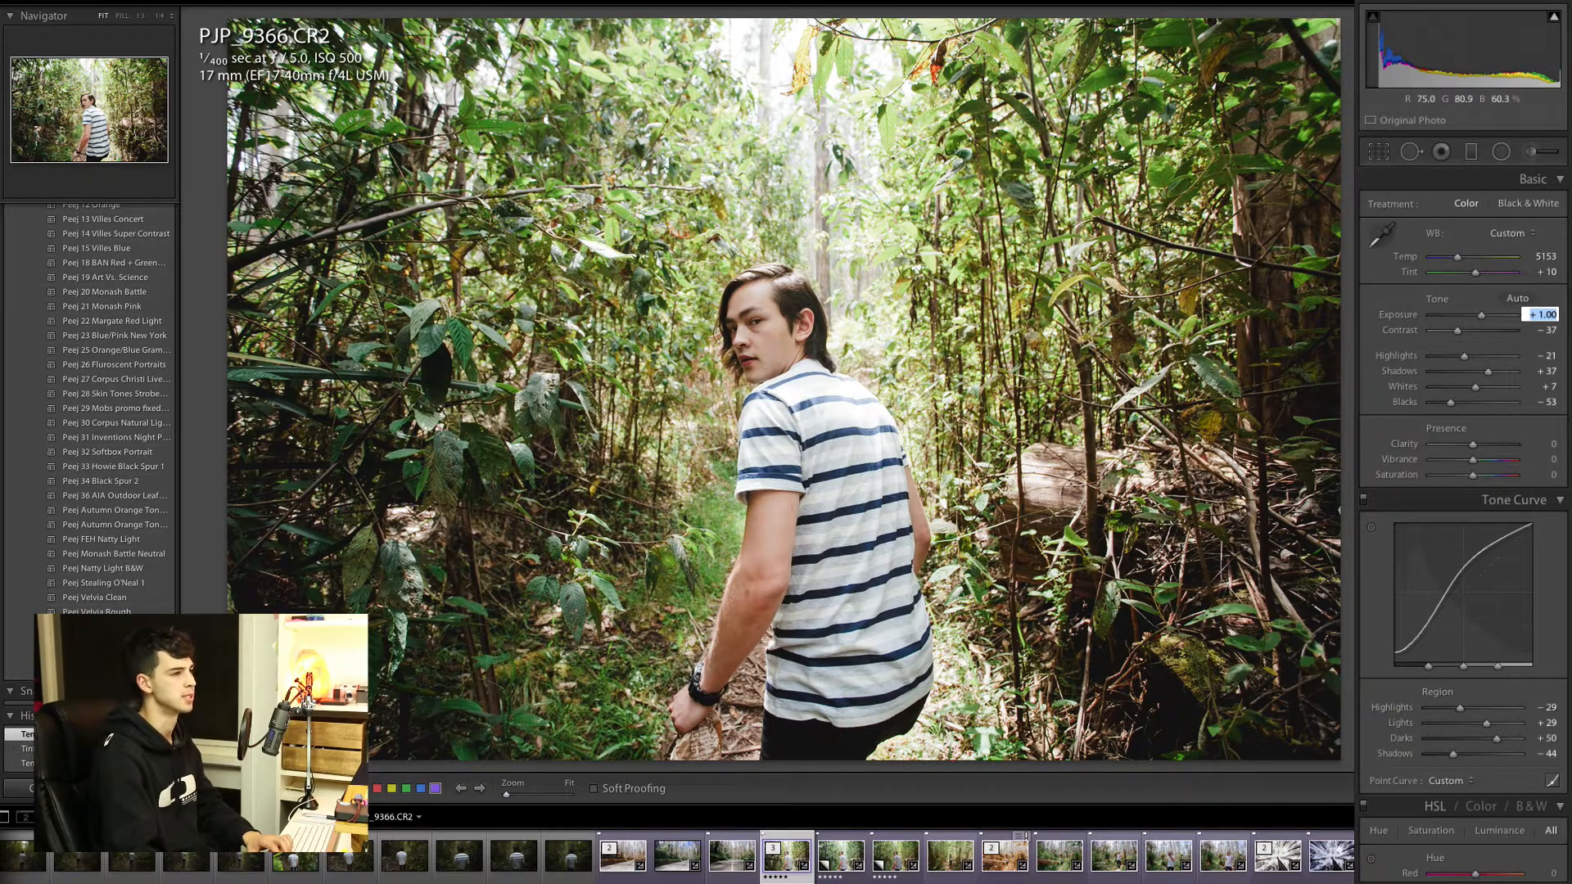
Step: Set the green Luminance to +20 in HSL and try a slightly brighter yellow Luminance
scroll(1417, 582, down, 1)
scroll(1417, 582, down, 12)
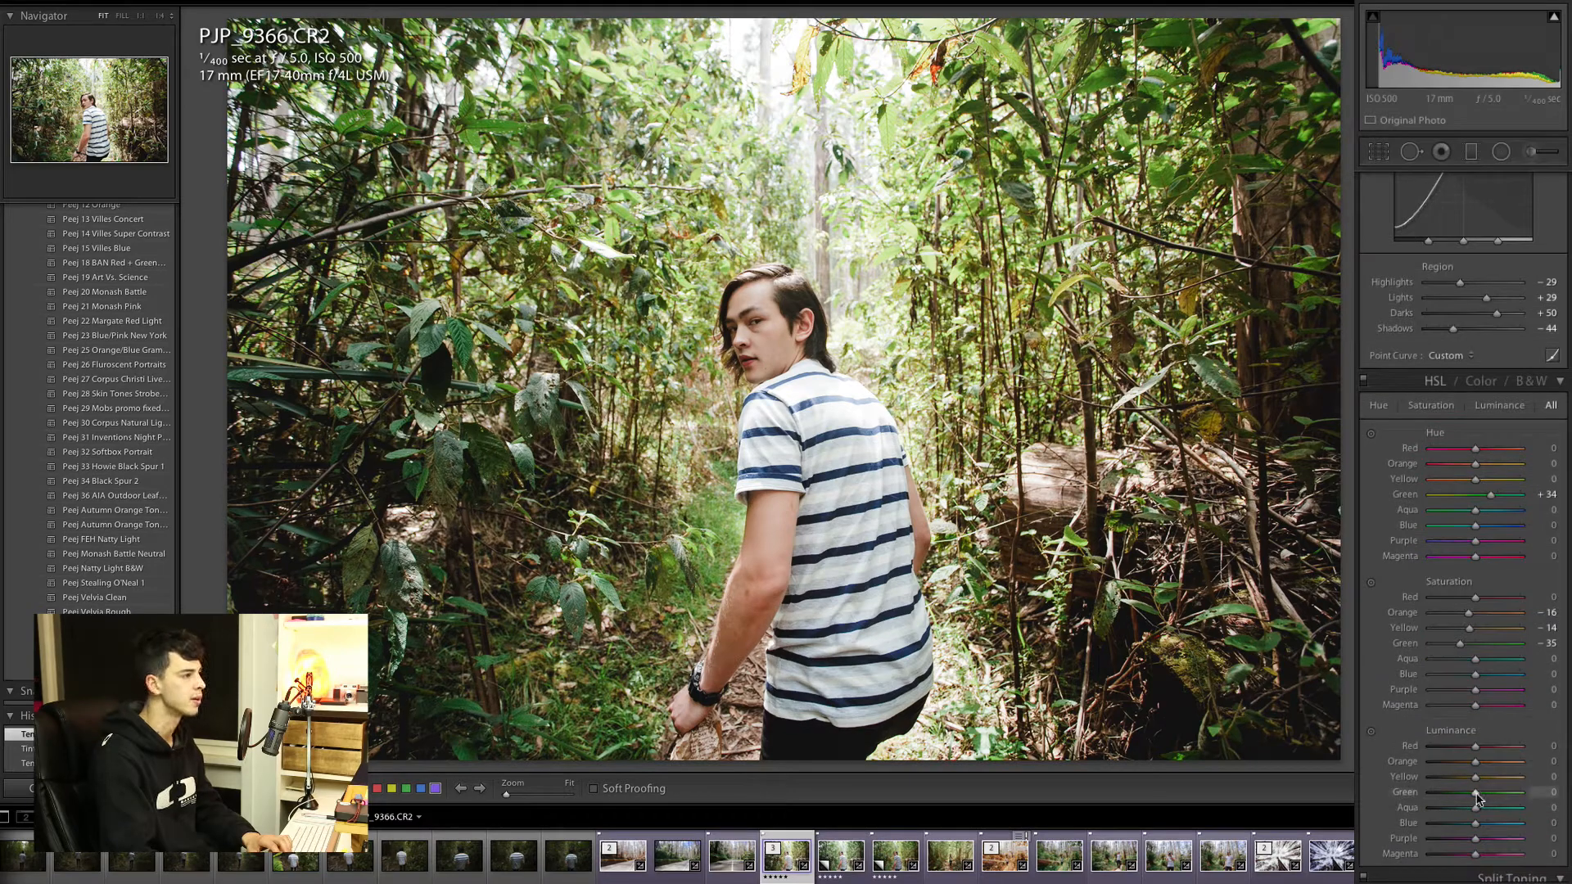
drag(1476, 793, 1492, 794)
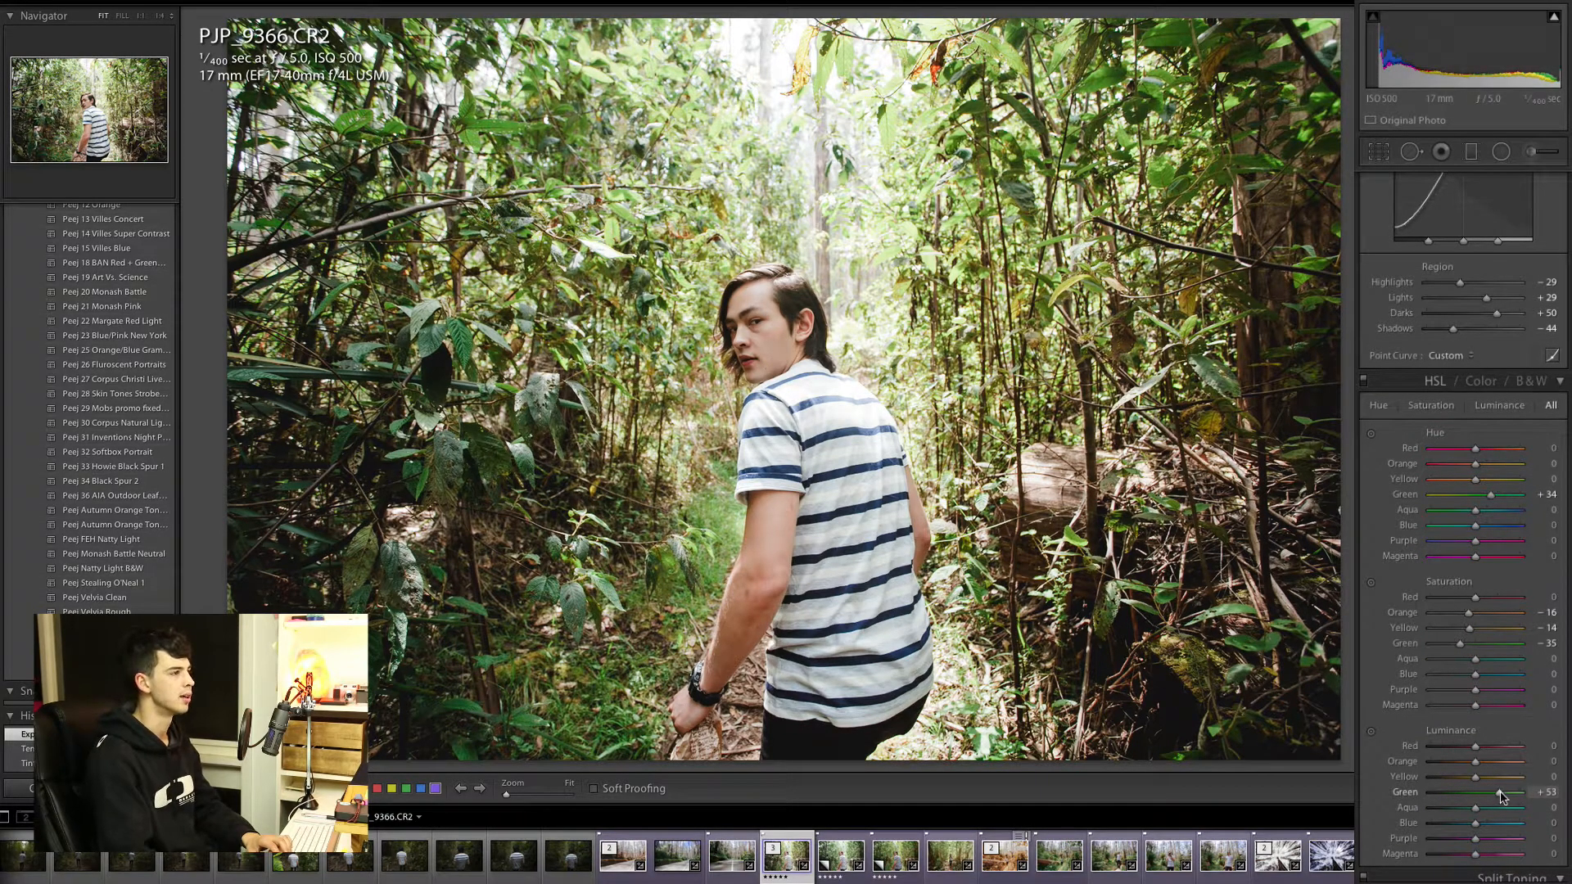
drag(1507, 796, 1482, 785)
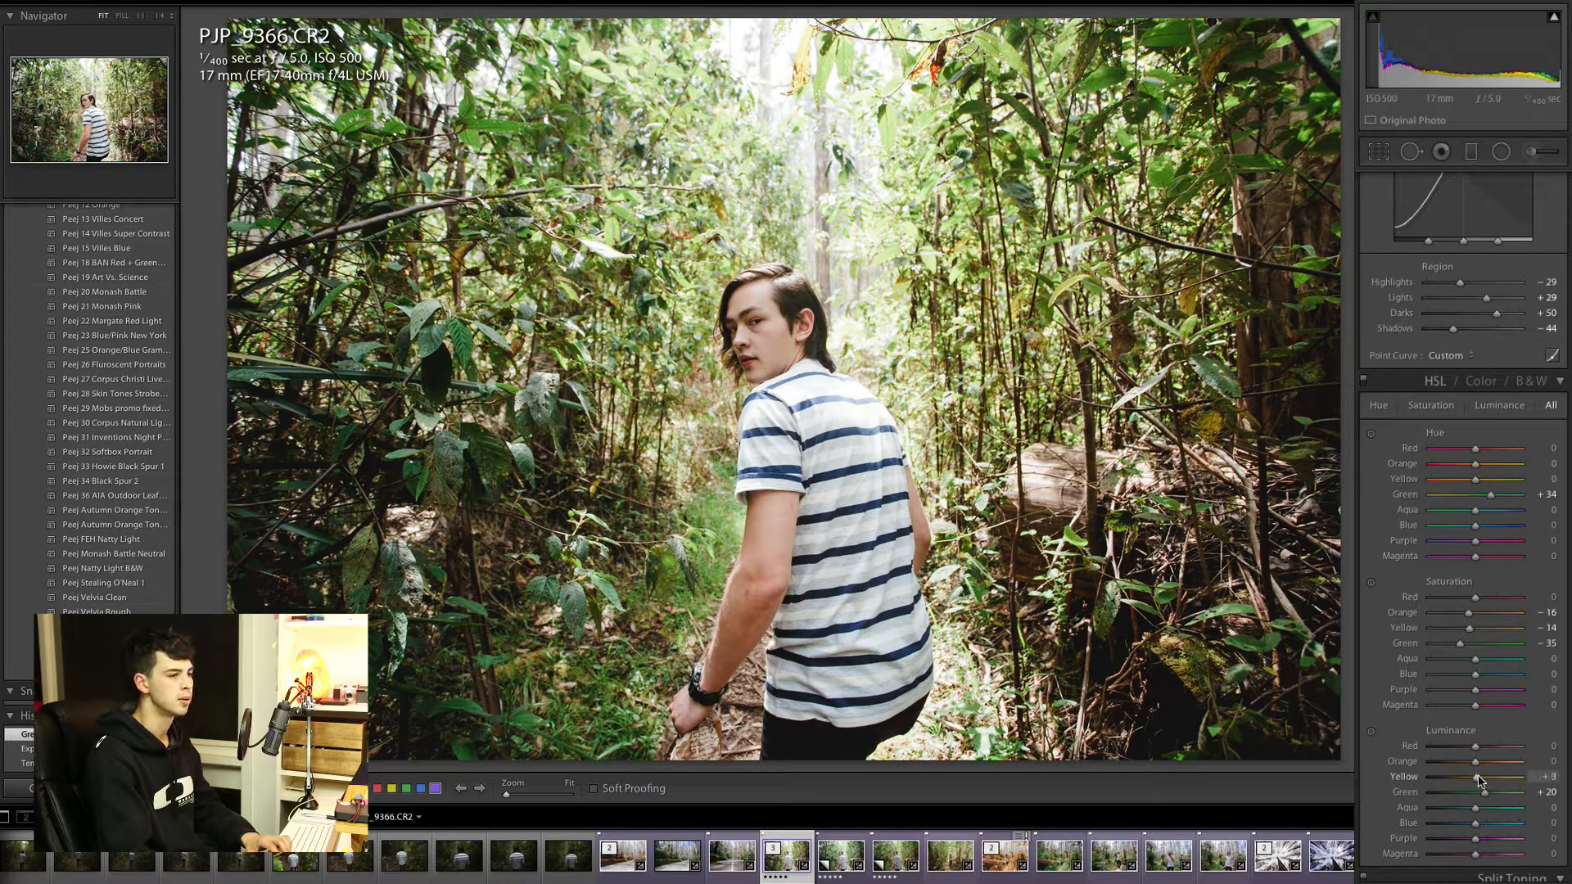
Step: Set the photo's overall Exposure to +0.90
scroll(1479, 783, down, 10)
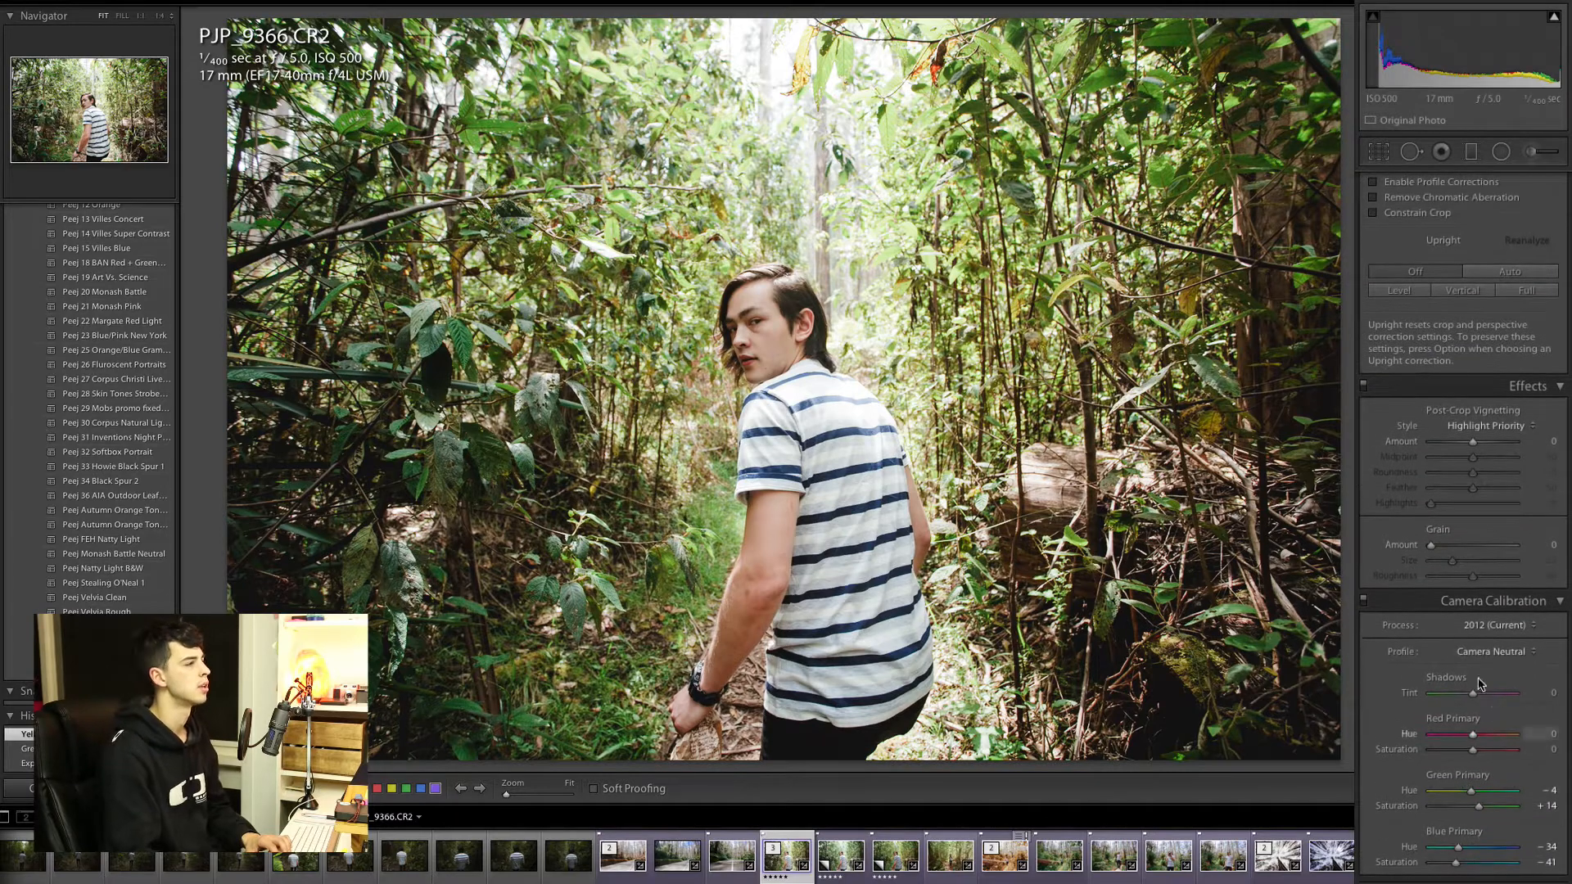
scroll(1471, 792, up, 6)
scroll(1456, 786, up, 8)
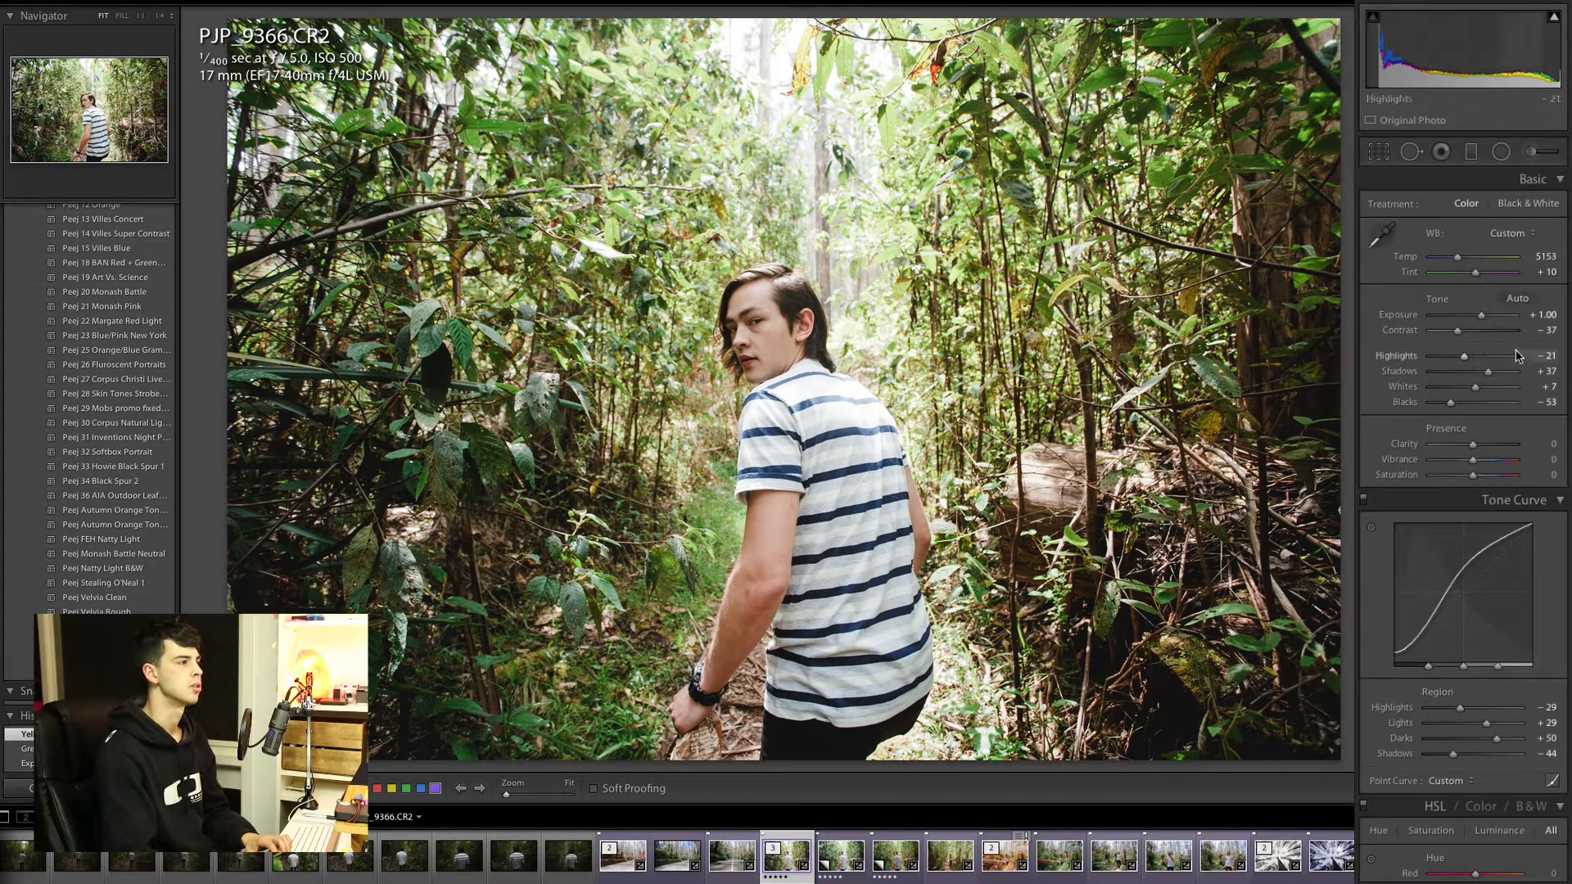
click(1547, 316)
key(Down)
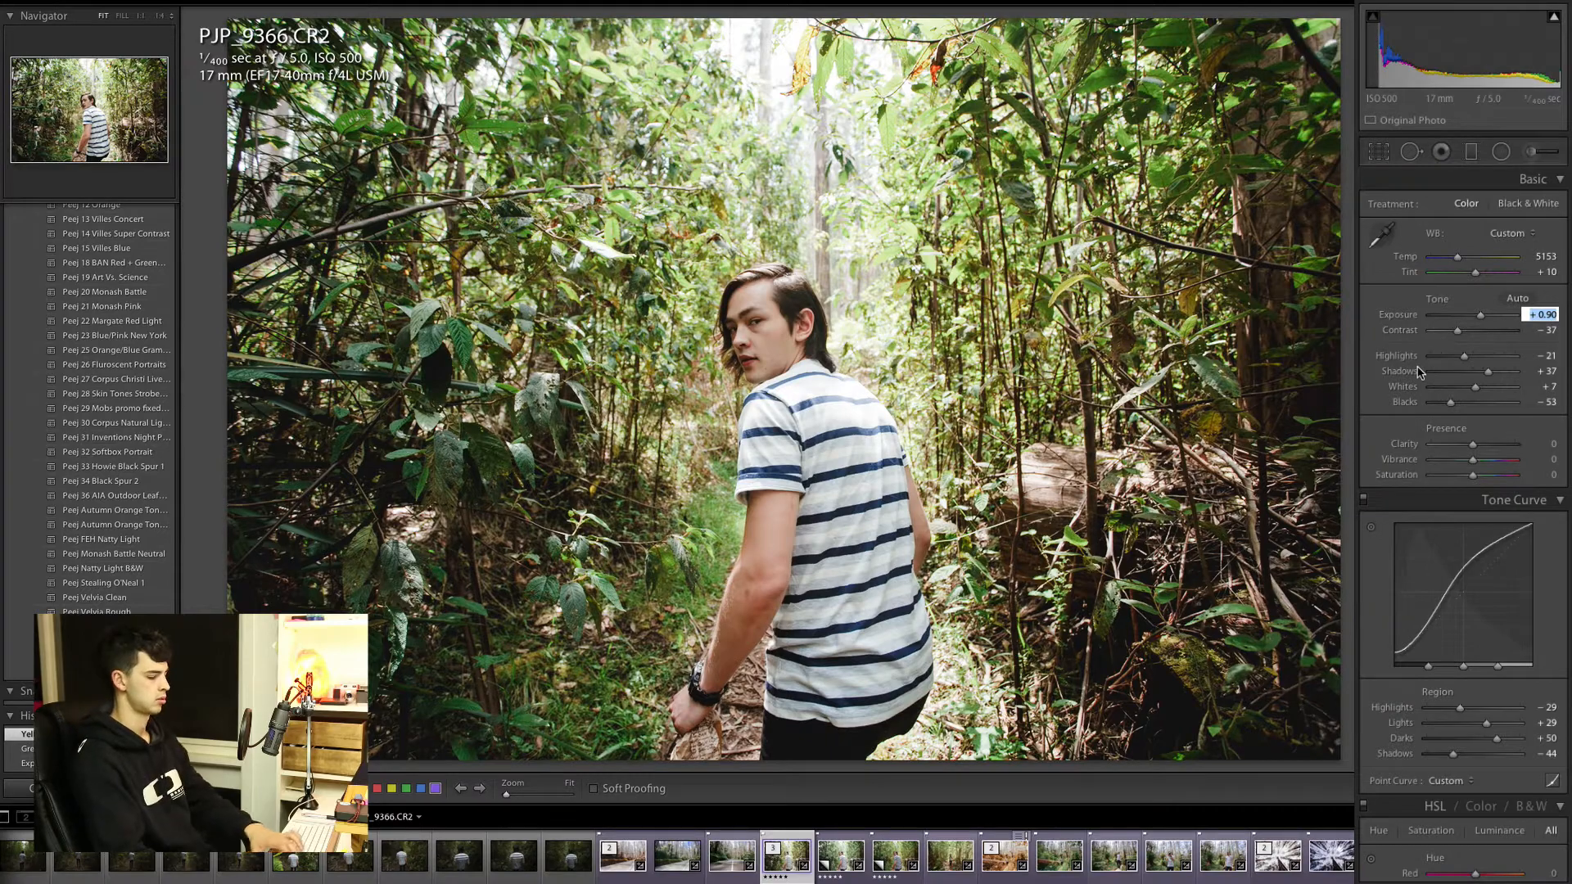
key(Return)
Step: Compare the edited photo with its unedited version twice
key(backslash)
key(backslash)
key(backslash)
key(backslash)
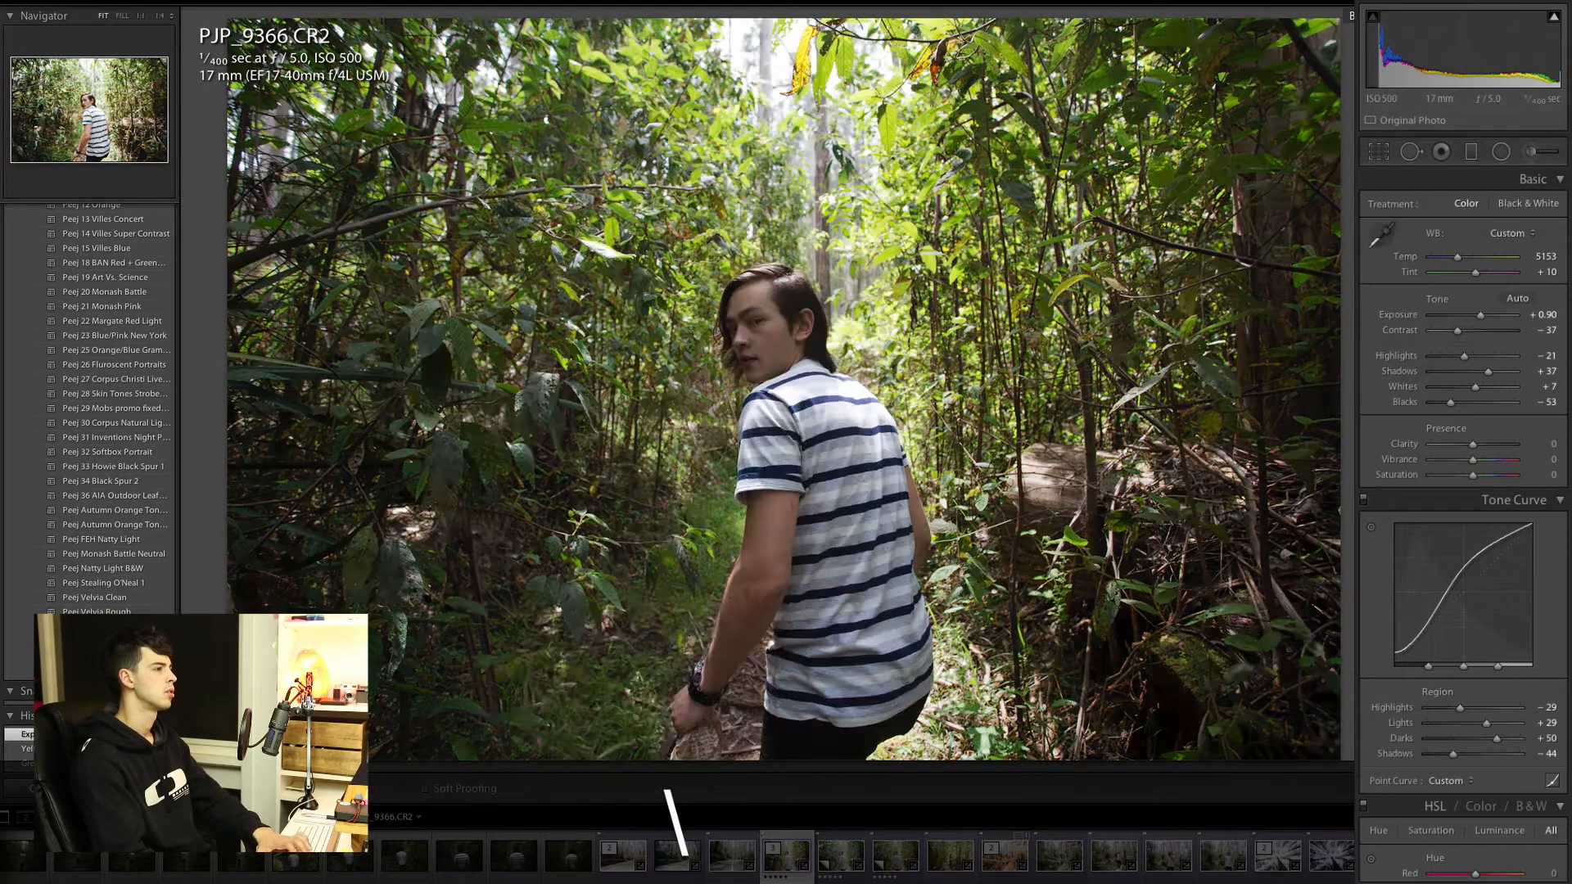
Step: Reduce the HSL green Saturation further, and calibrate Green Primary Saturation to +24 and Blue Primary Hue to -23
scroll(1410, 613, down, 10)
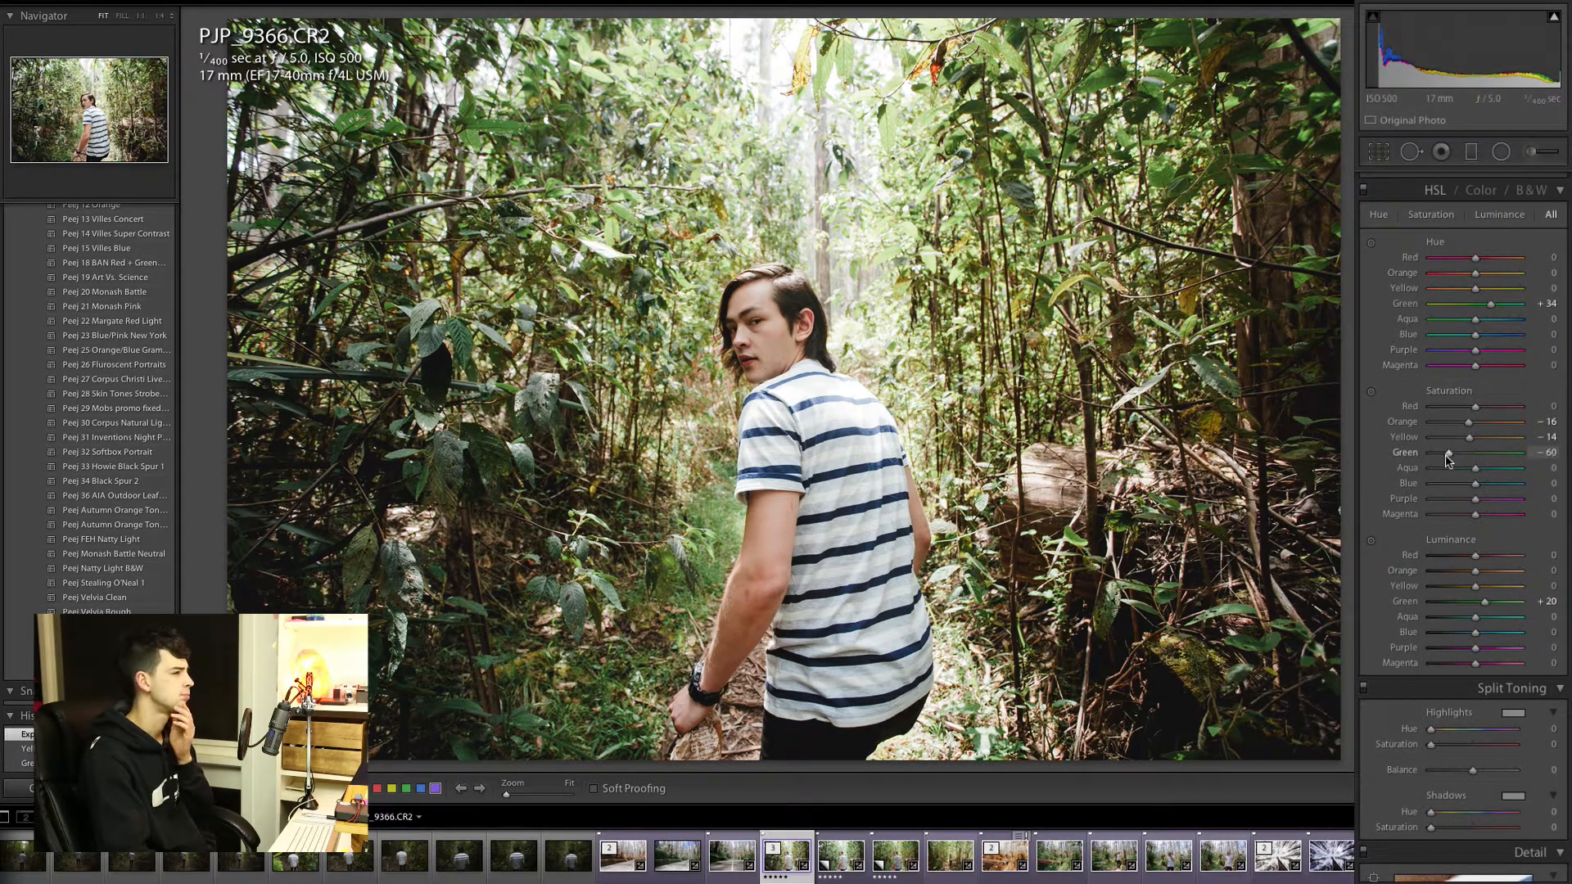
scroll(1446, 462, down, 15)
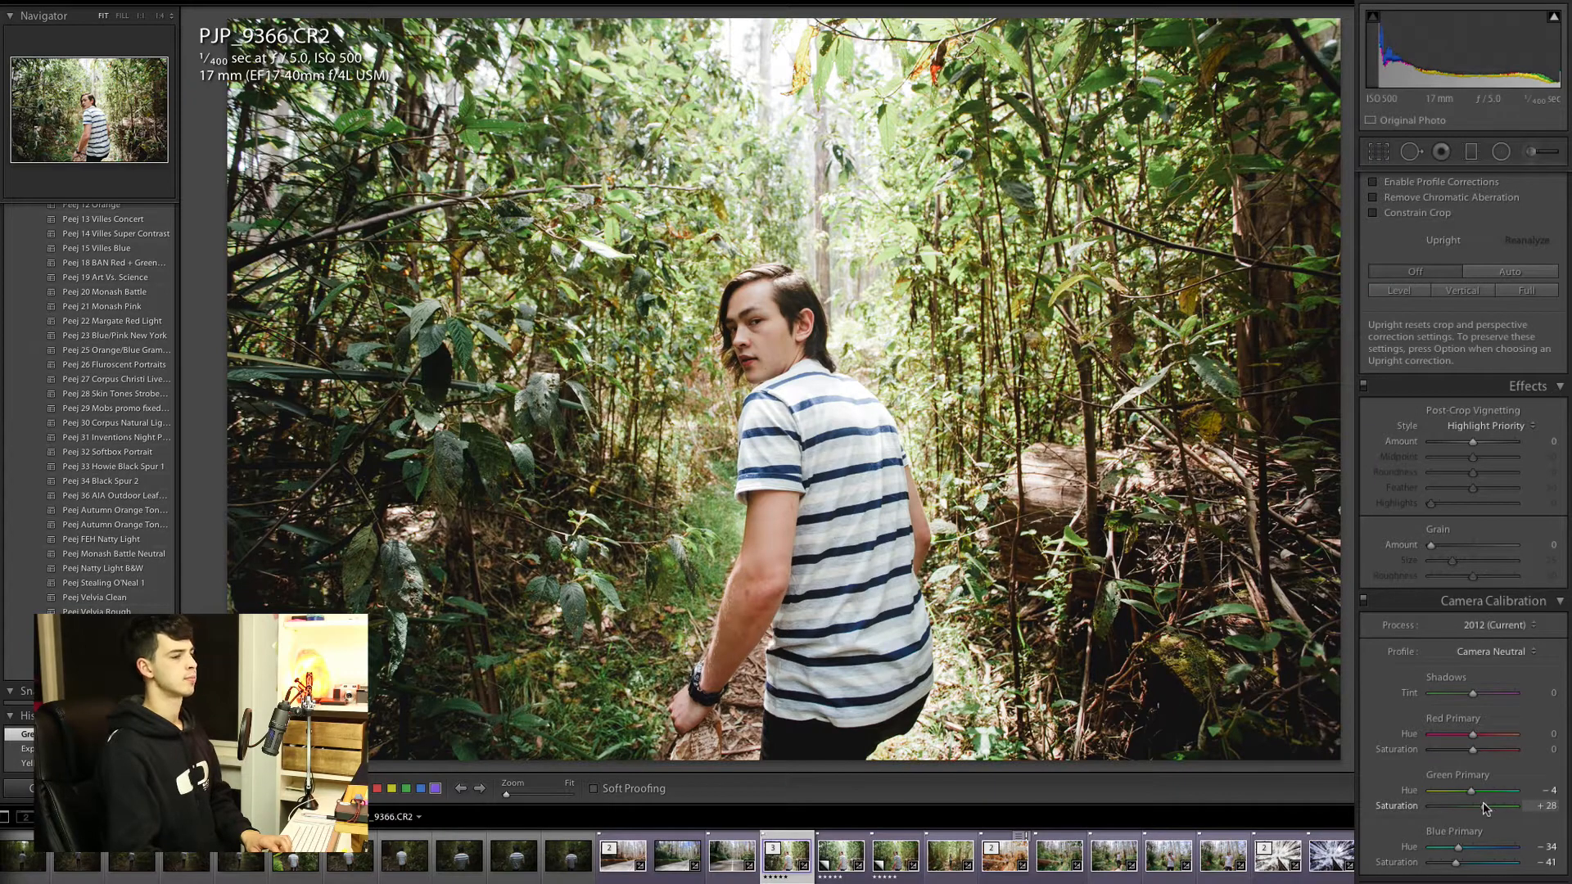
drag(1486, 809, 1463, 854)
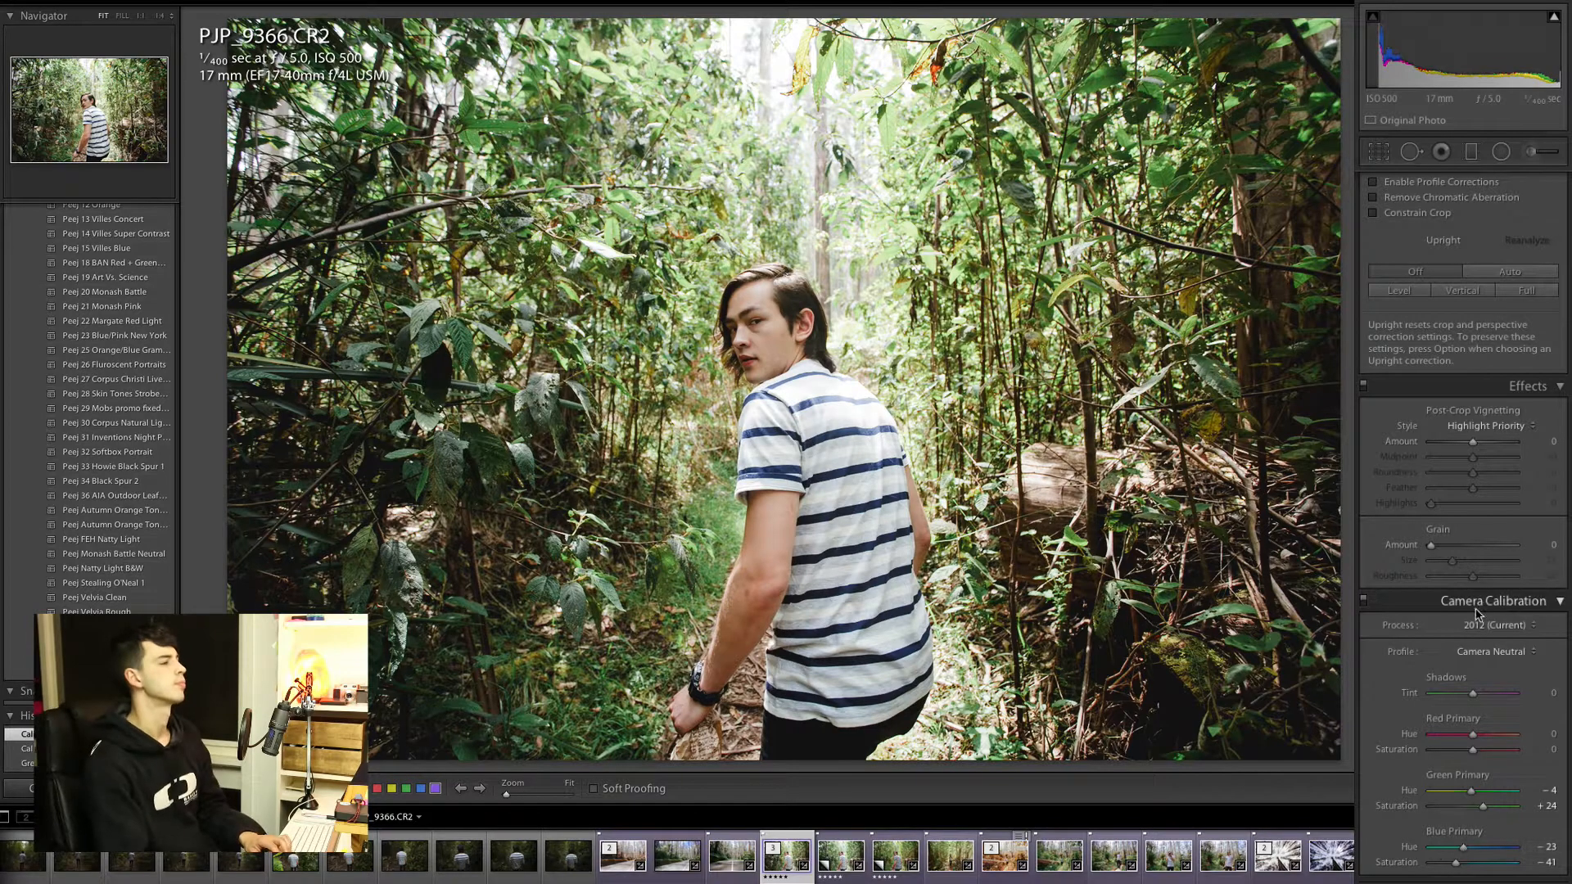
Step: Add a graduated filter with Exposure 0.28, fading from the photo's upper edge down to the man's face
key(m)
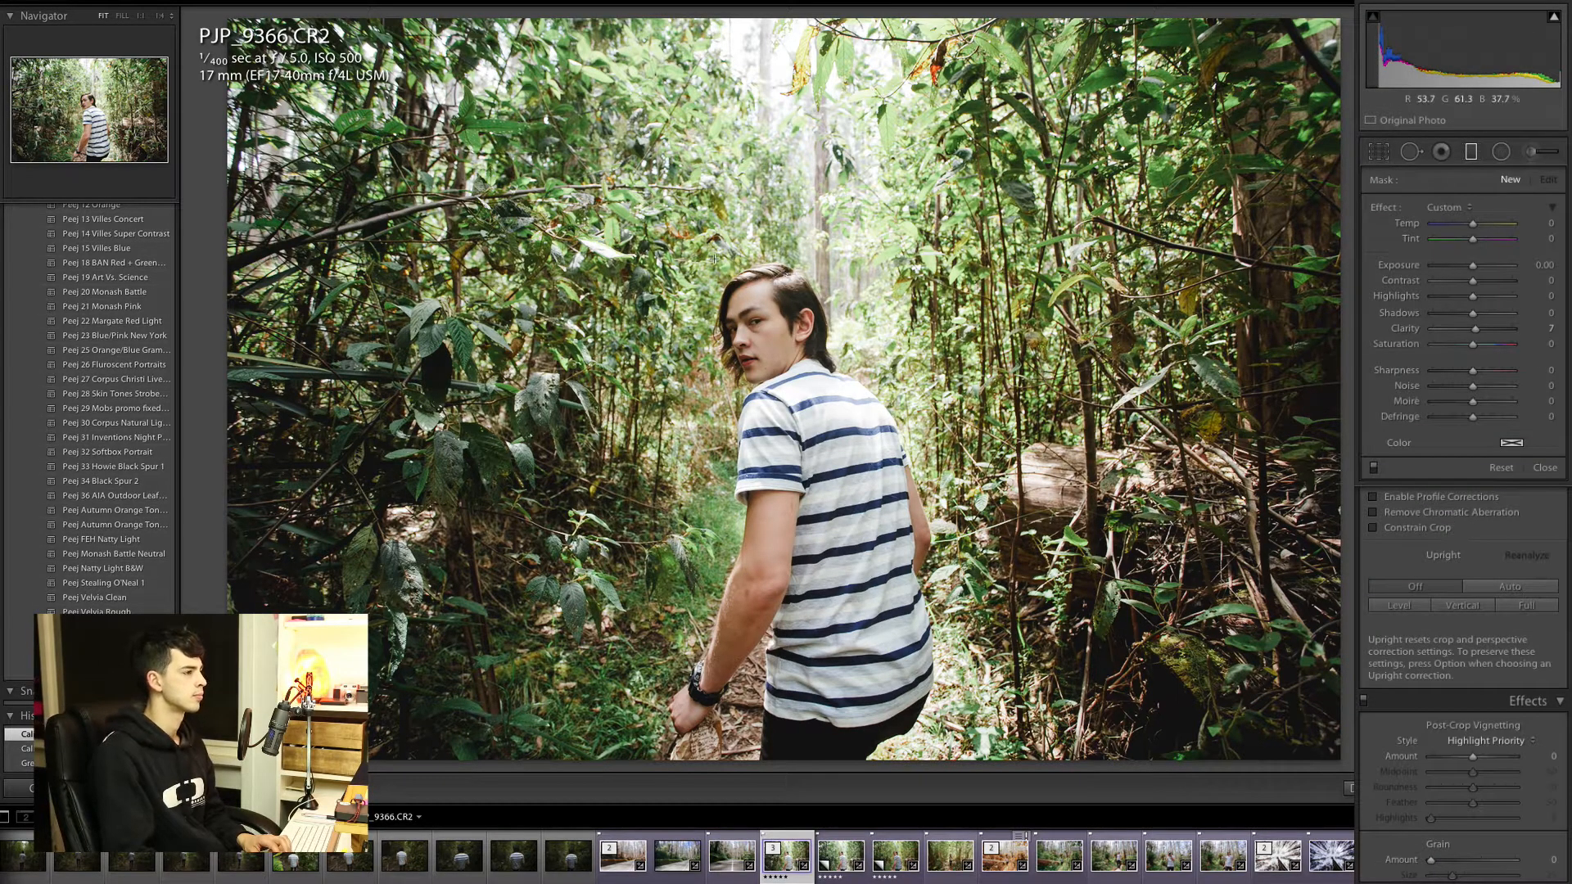
drag(713, 256, 875, 758)
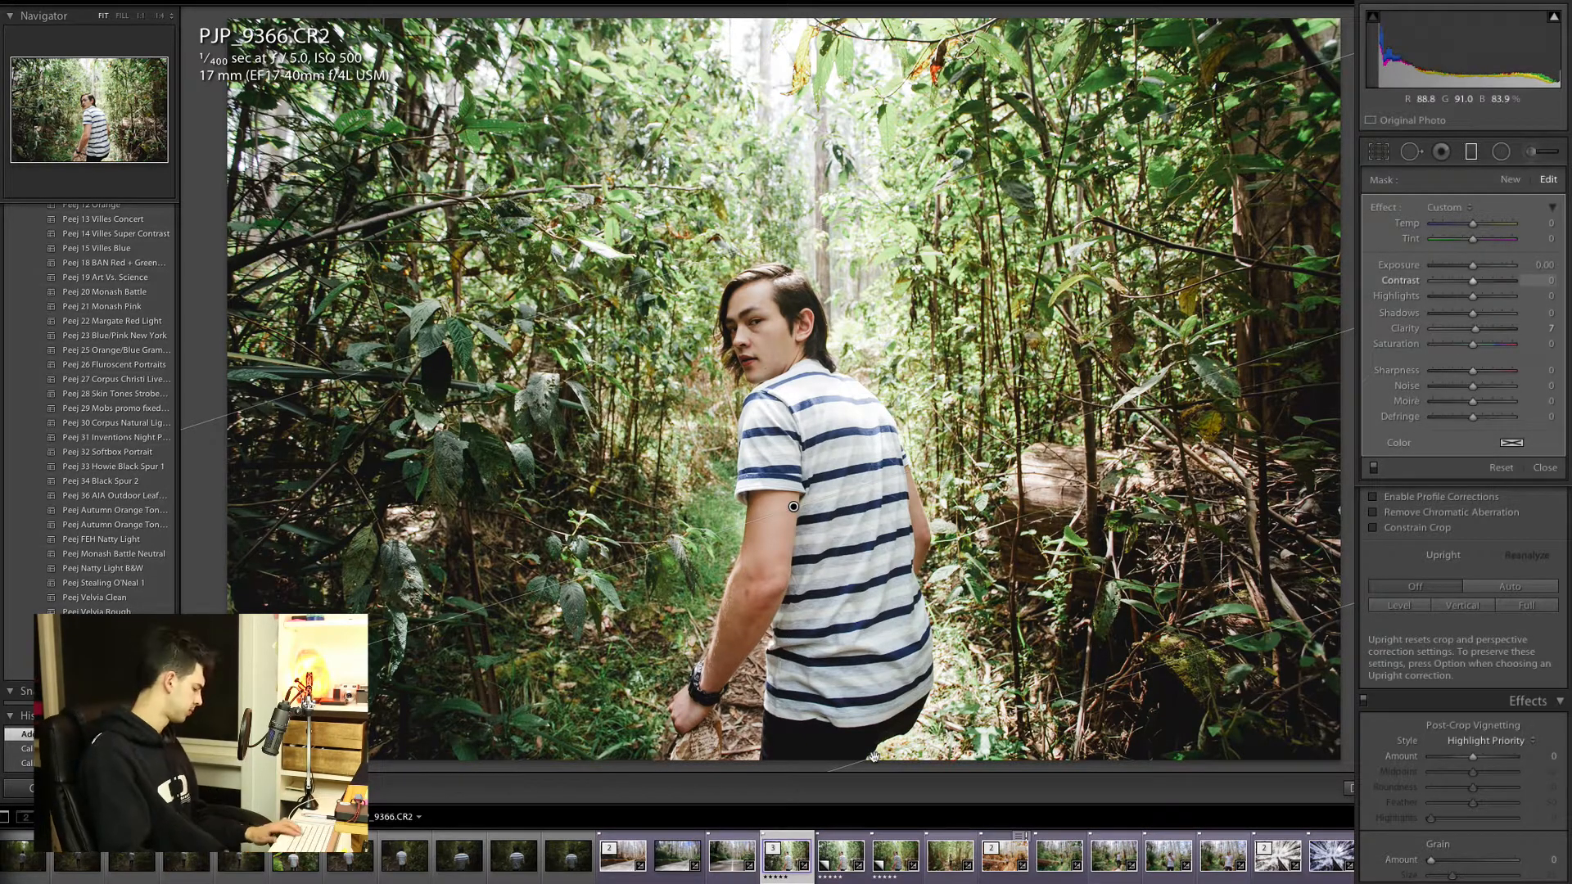
key(super+z)
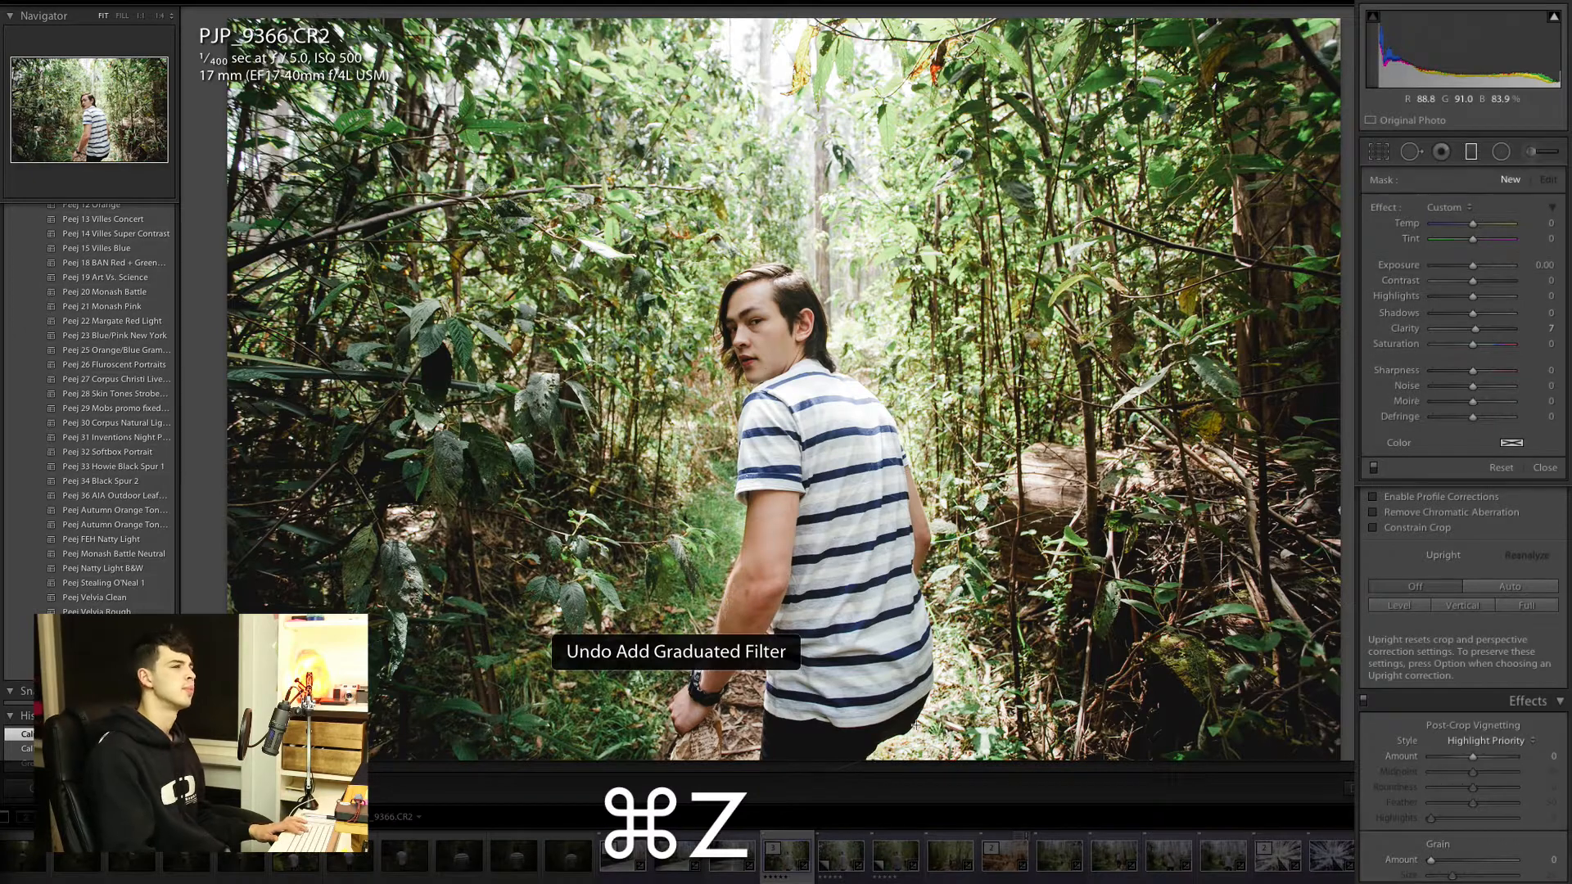
drag(730, 15, 730, 279)
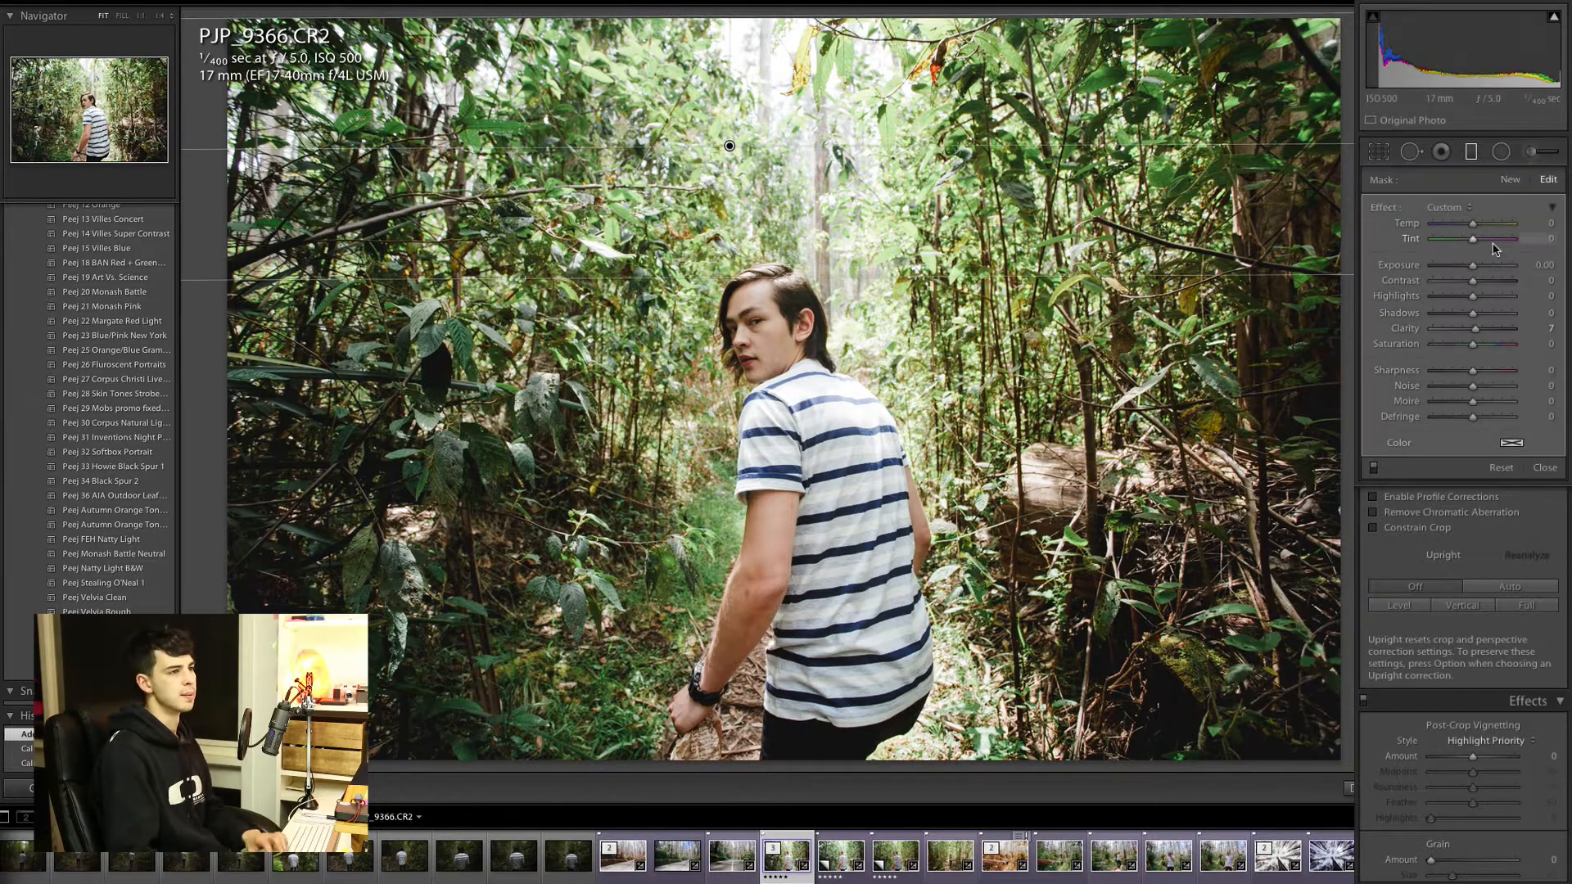
drag(1473, 265, 1479, 270)
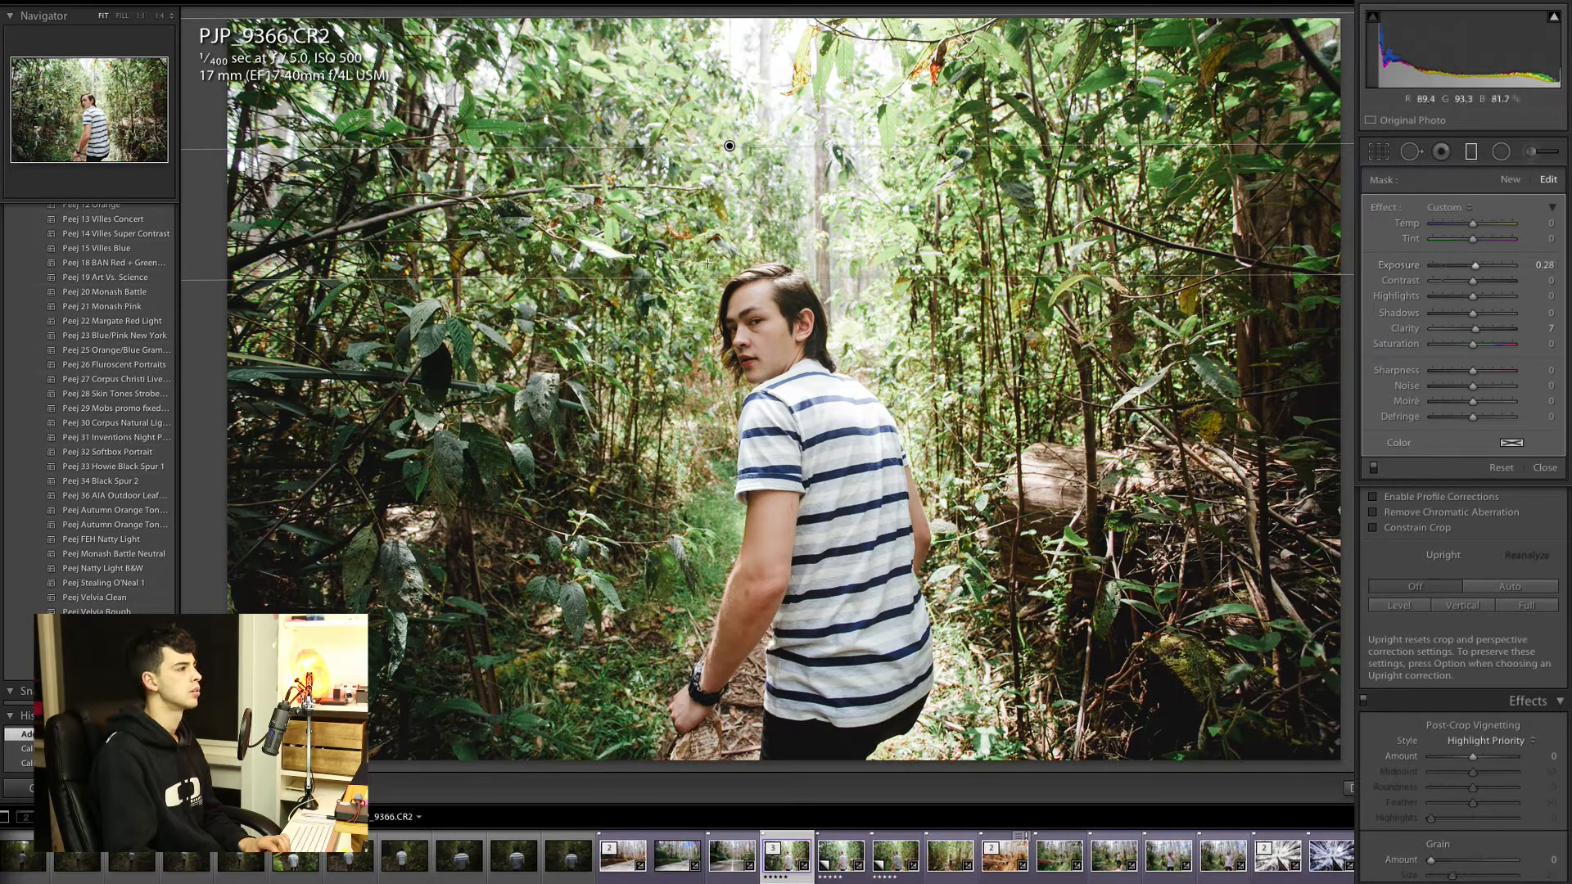
drag(770, 279, 764, 316)
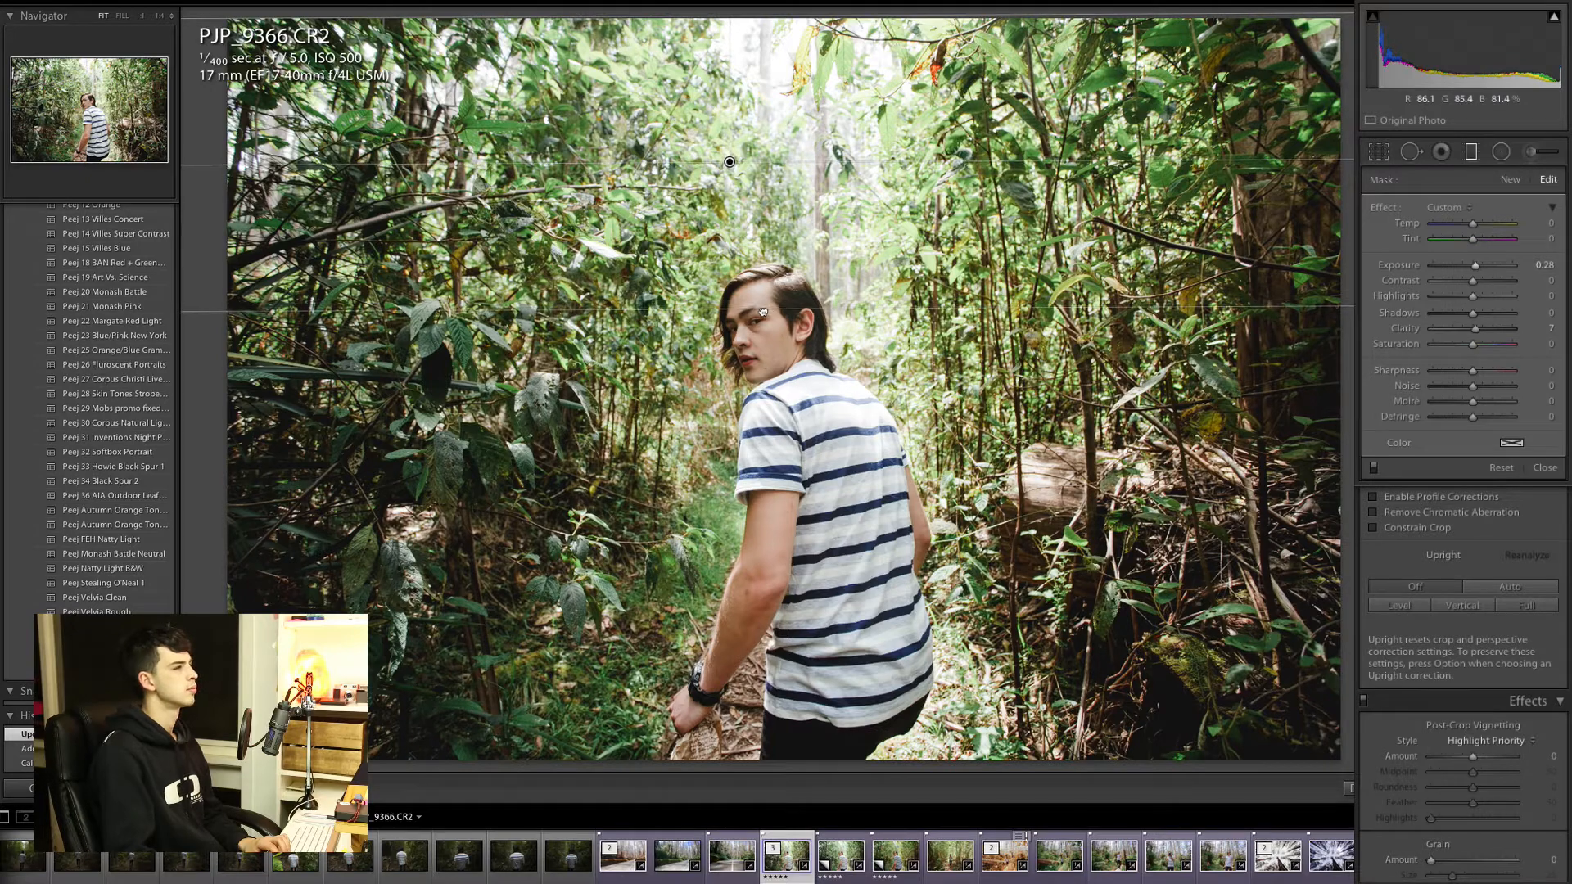
click(1473, 151)
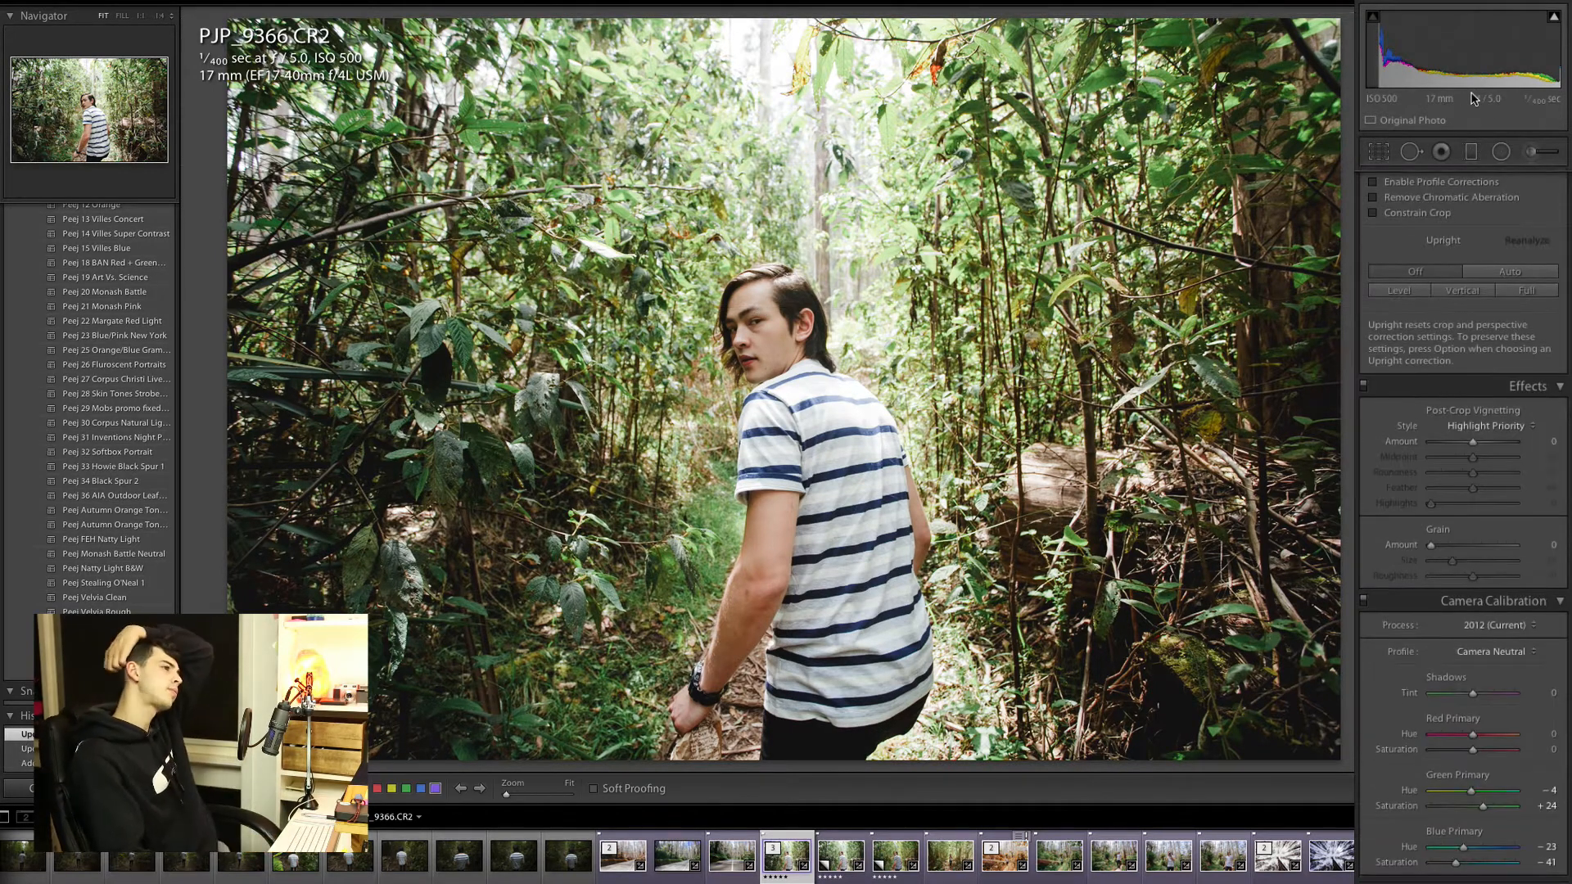
Step: Paint a new adjustment brush mask with Exposure 0.36 starting in the upper background foliage, reducing the brush size to 15
click(1533, 154)
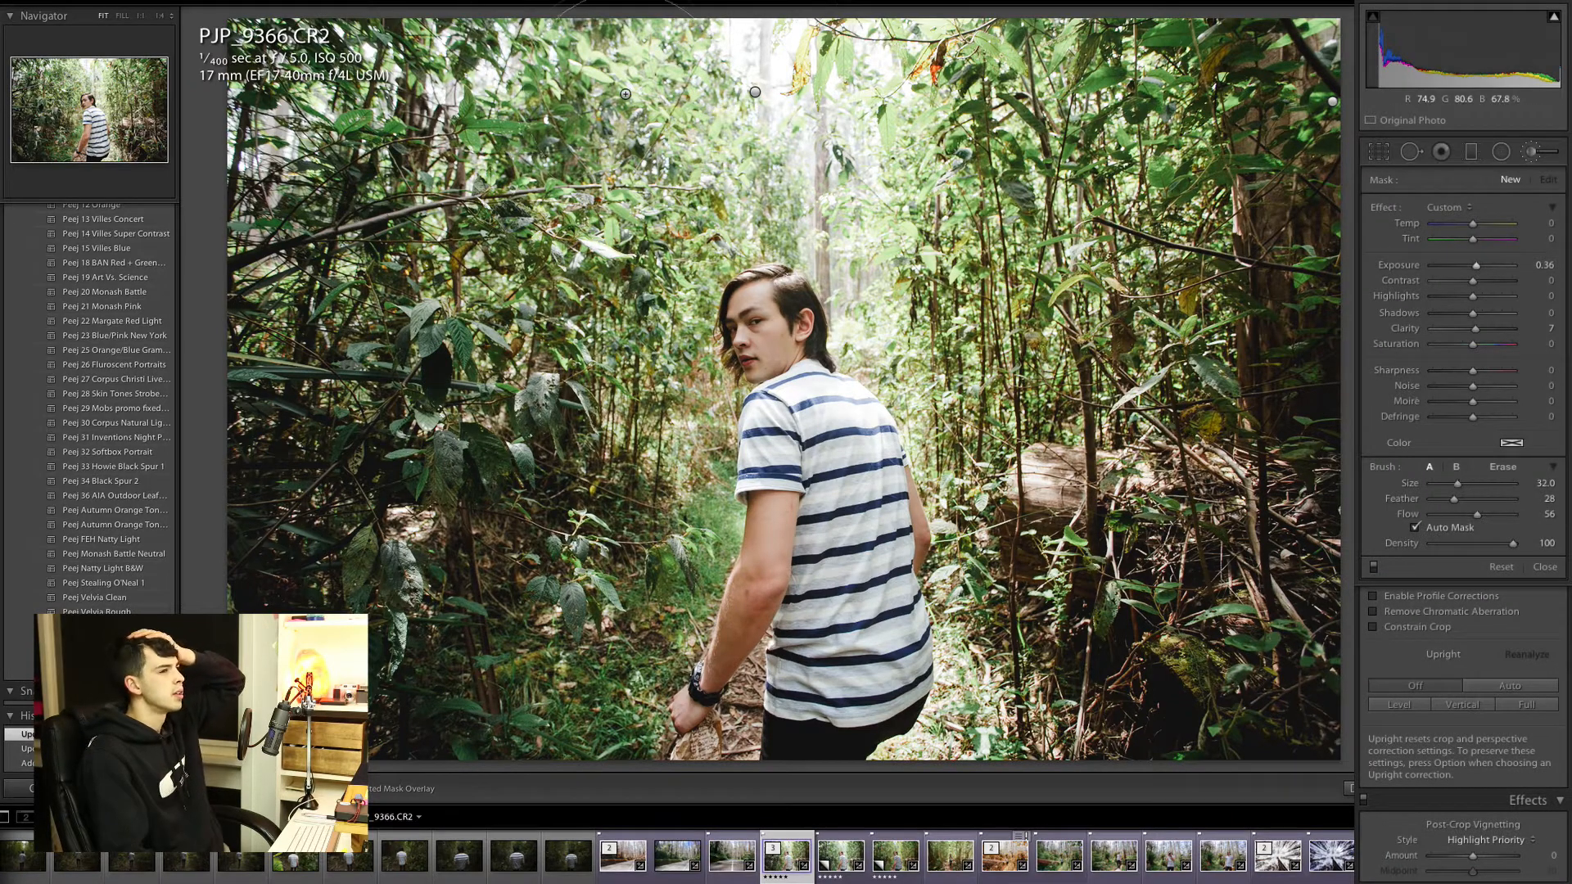
scroll(623, 97, down, 5)
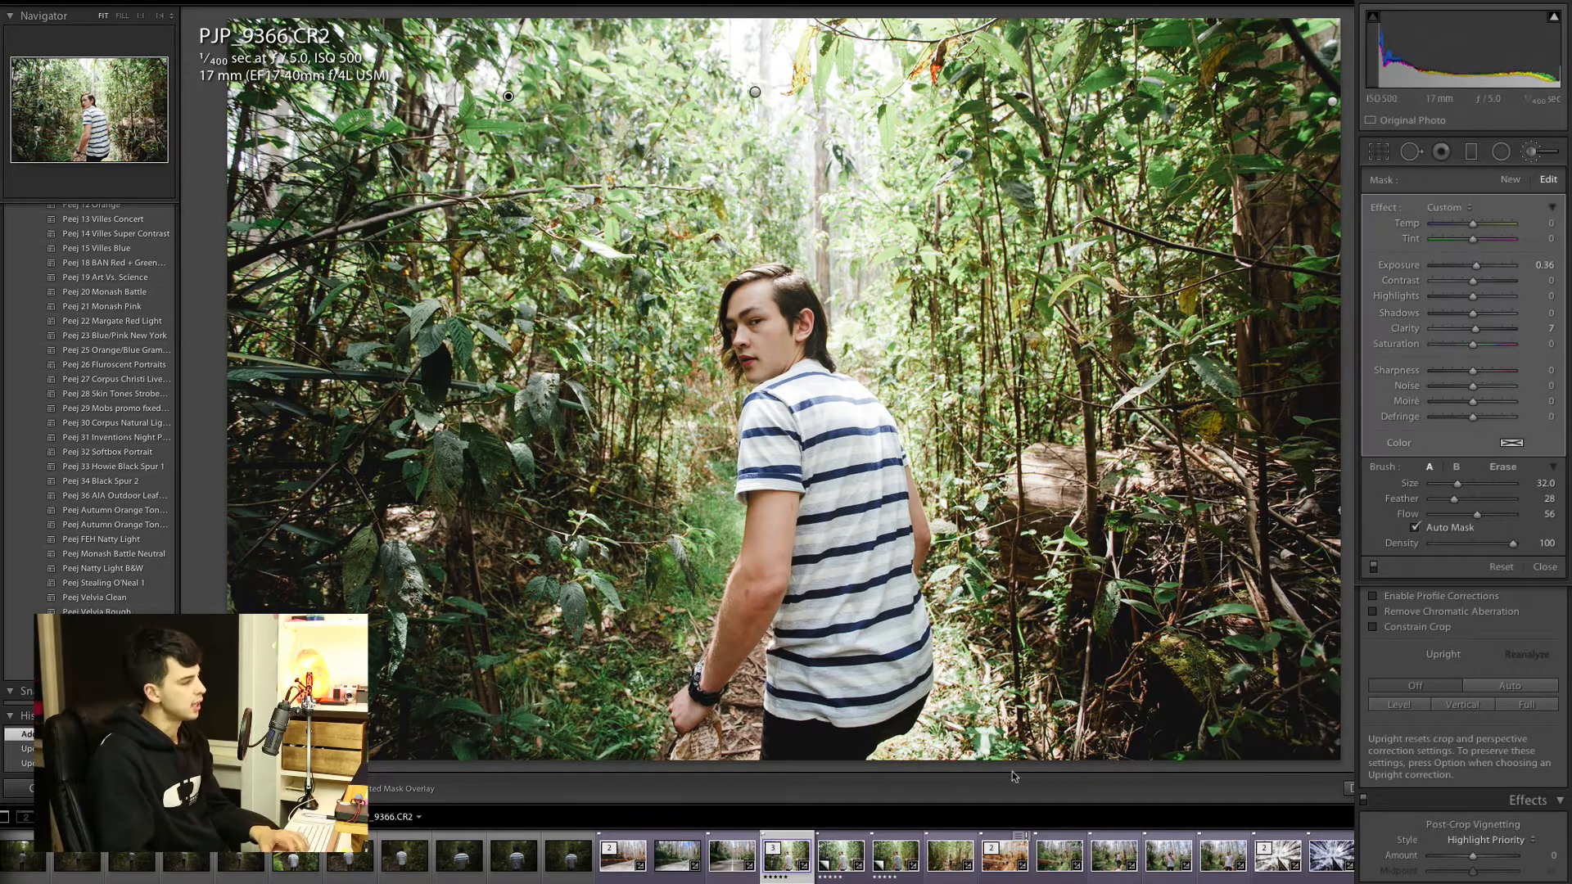
key(bracketleft)
key(bracketleft)
key(bracketleft)
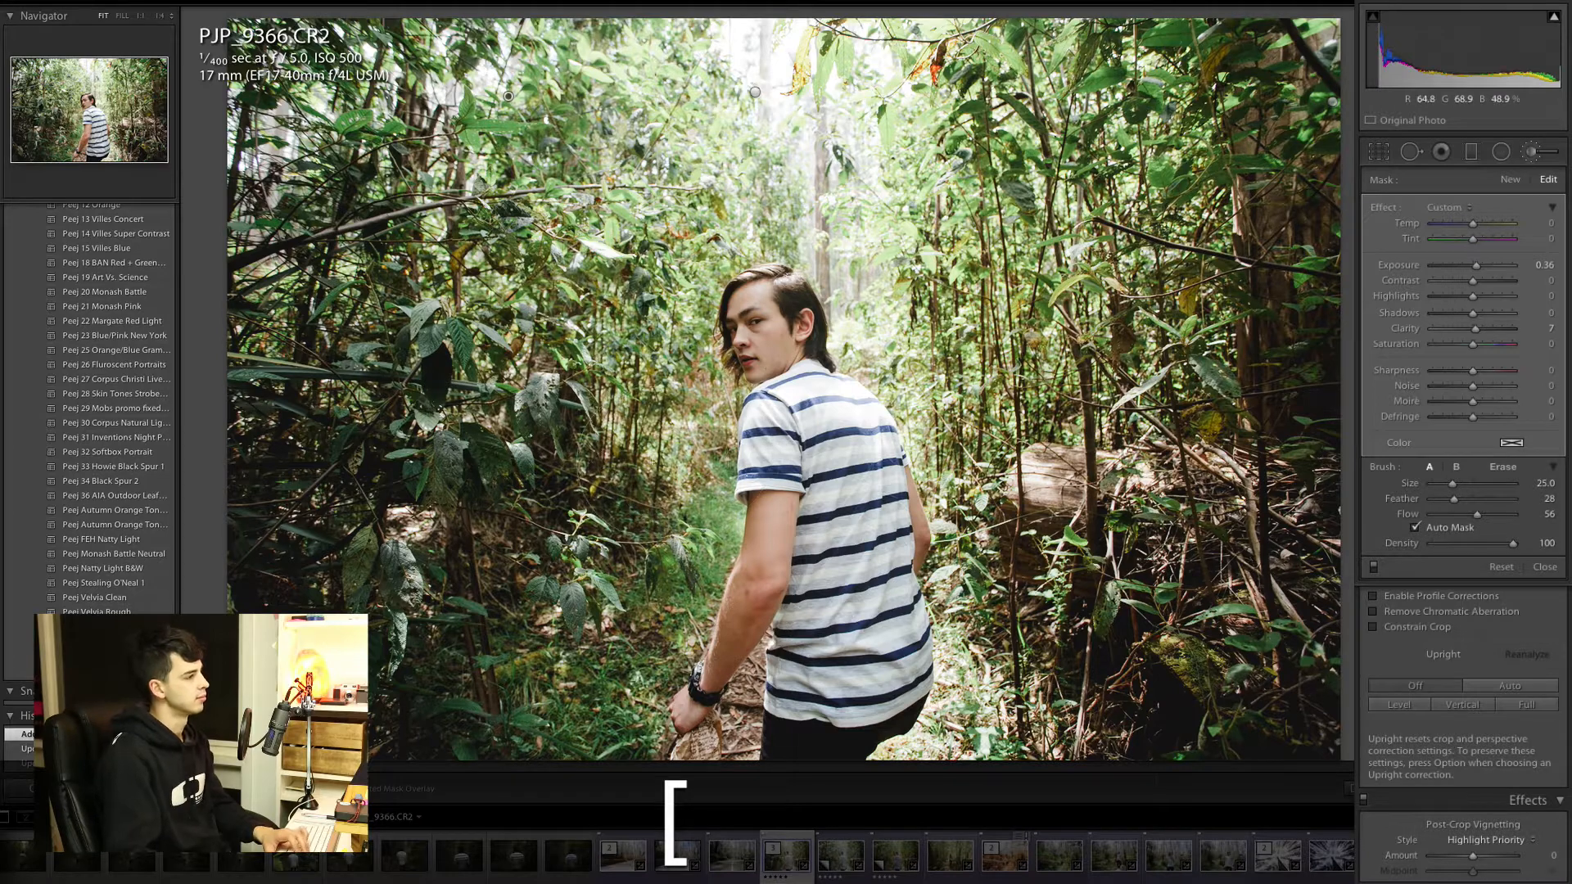
key(bracketleft)
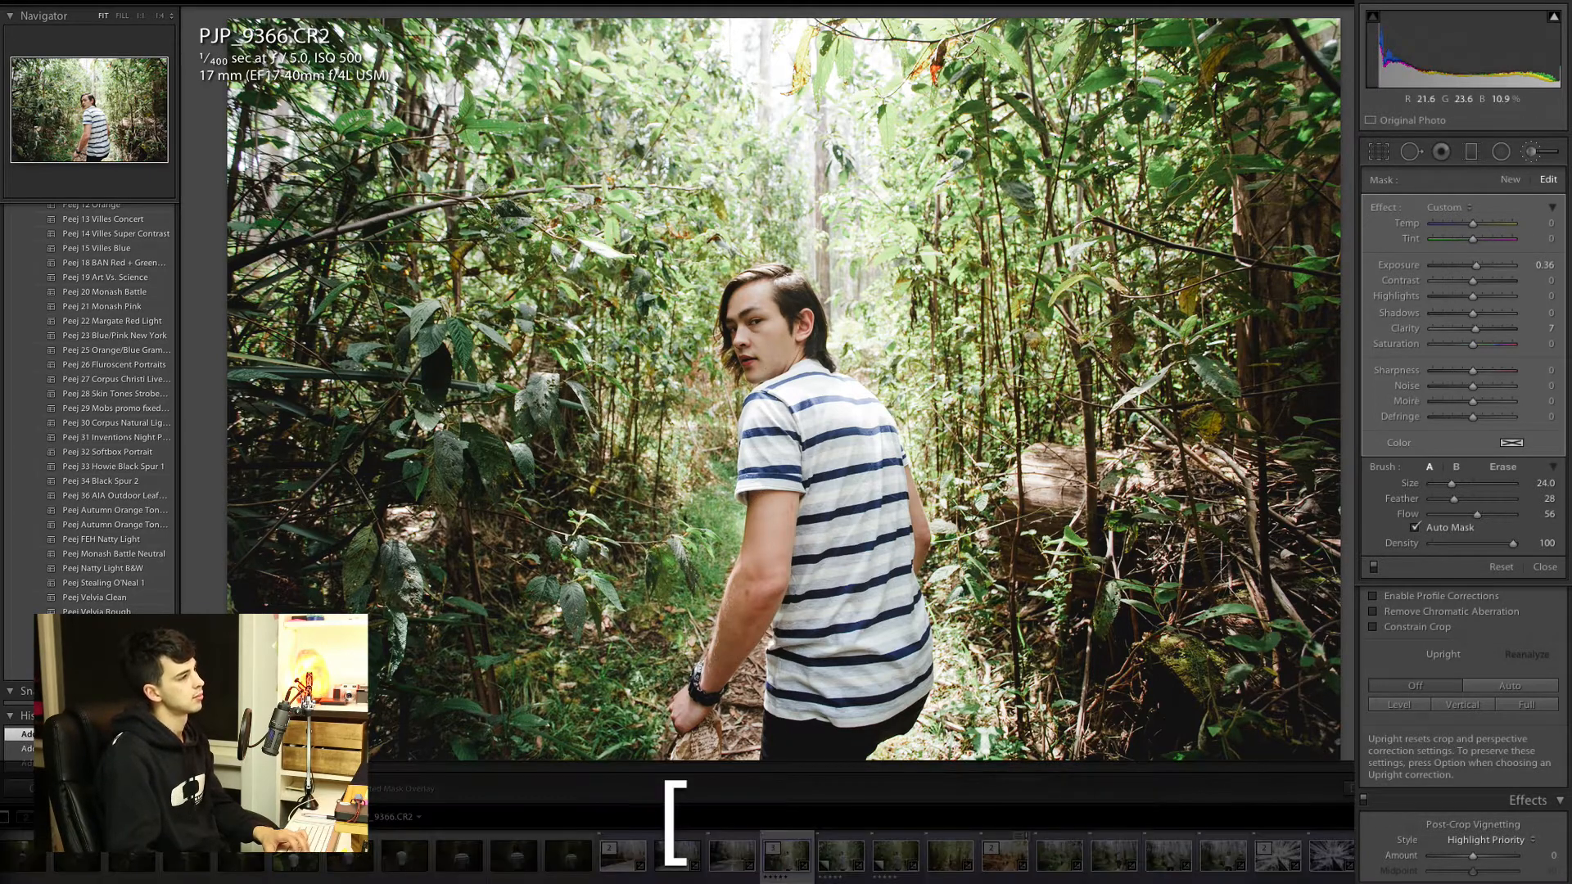
key(bracketright)
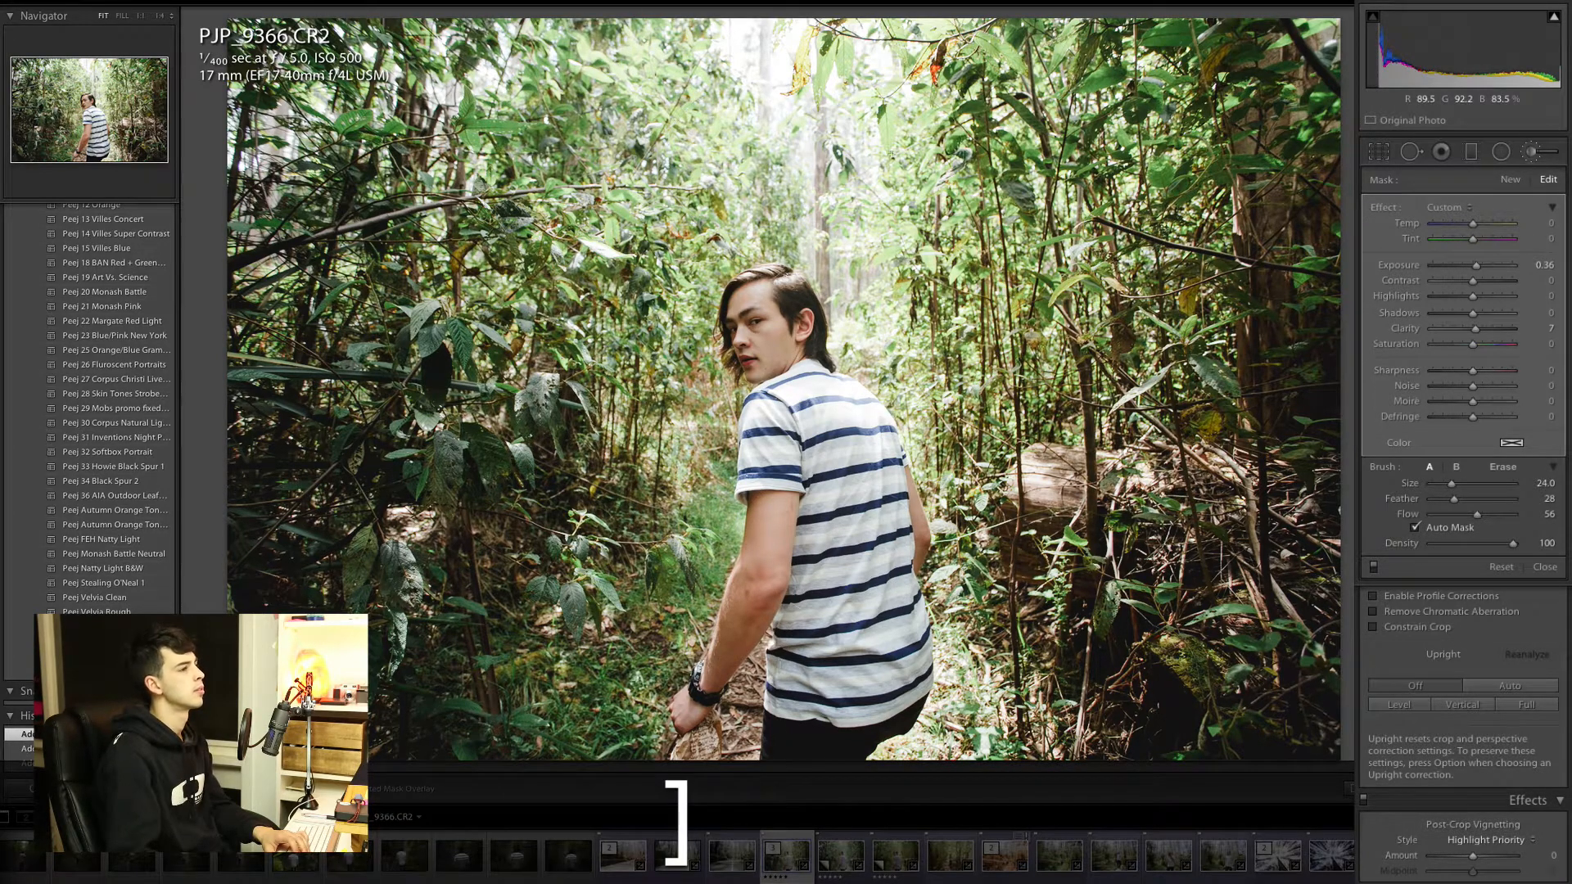
key(bracketleft)
key(bracketleft)
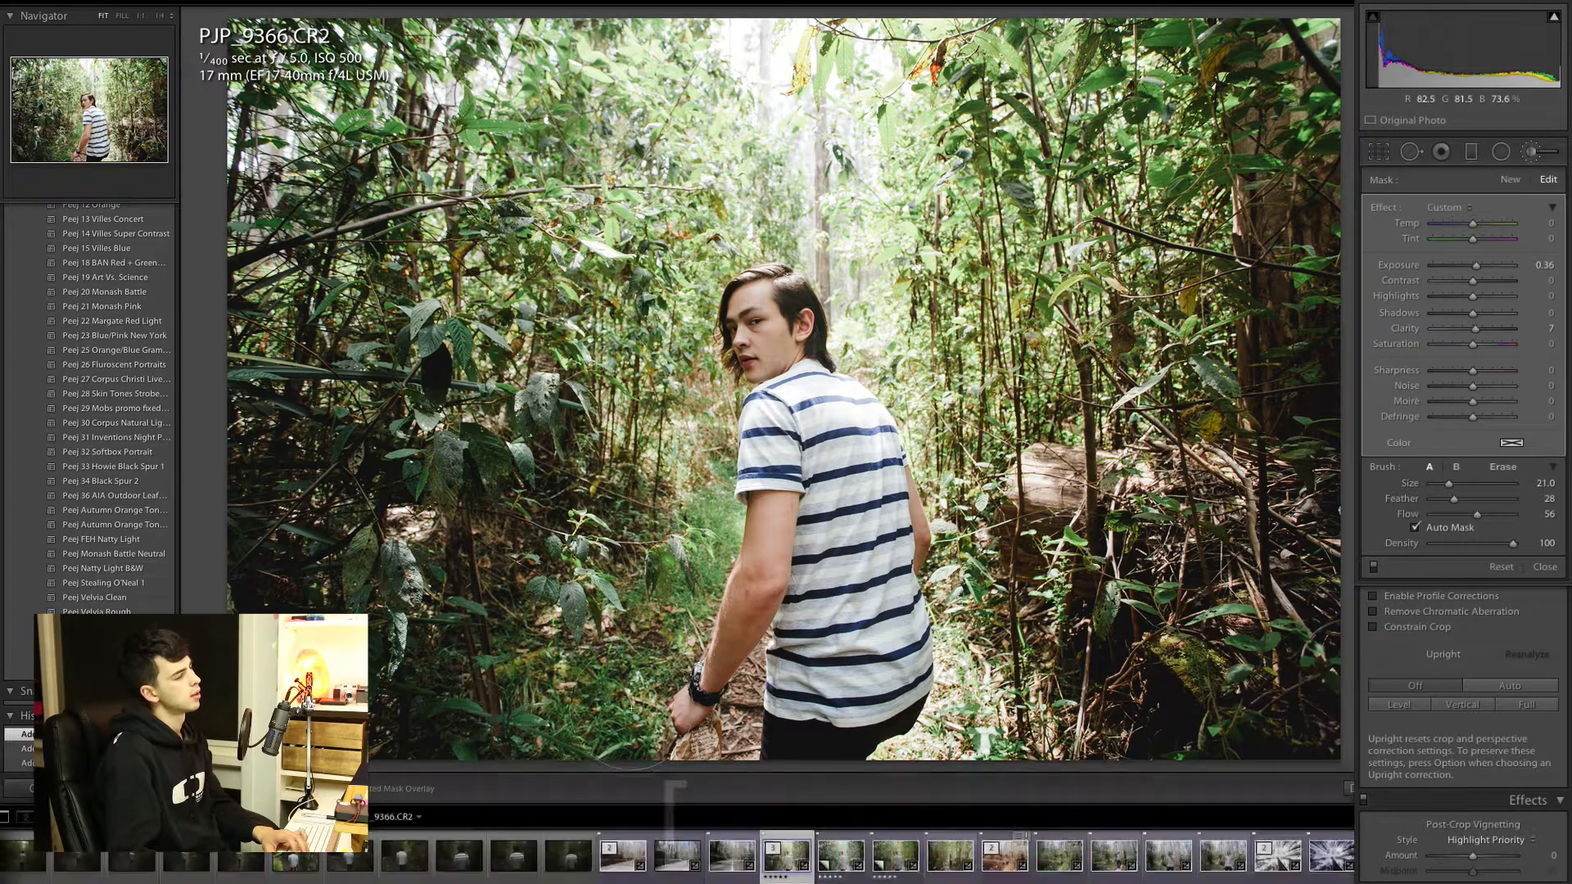
key(bracketleft)
key(bracketleft)
key(bracketleft)
key(bracketleft)
key(bracketleft)
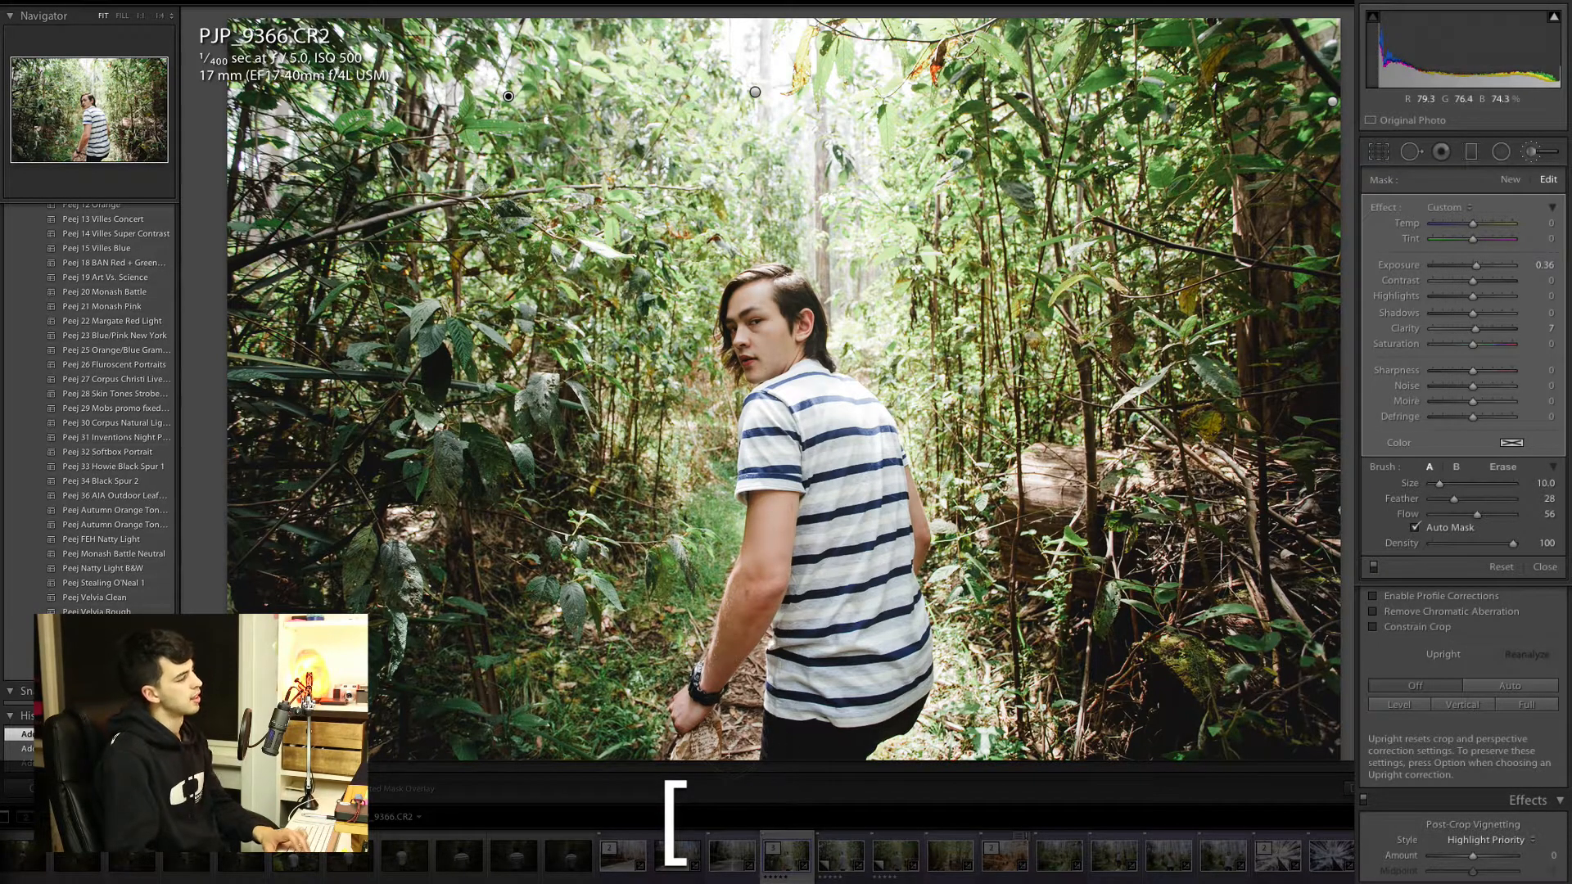
key(bracketleft)
key(bracketright)
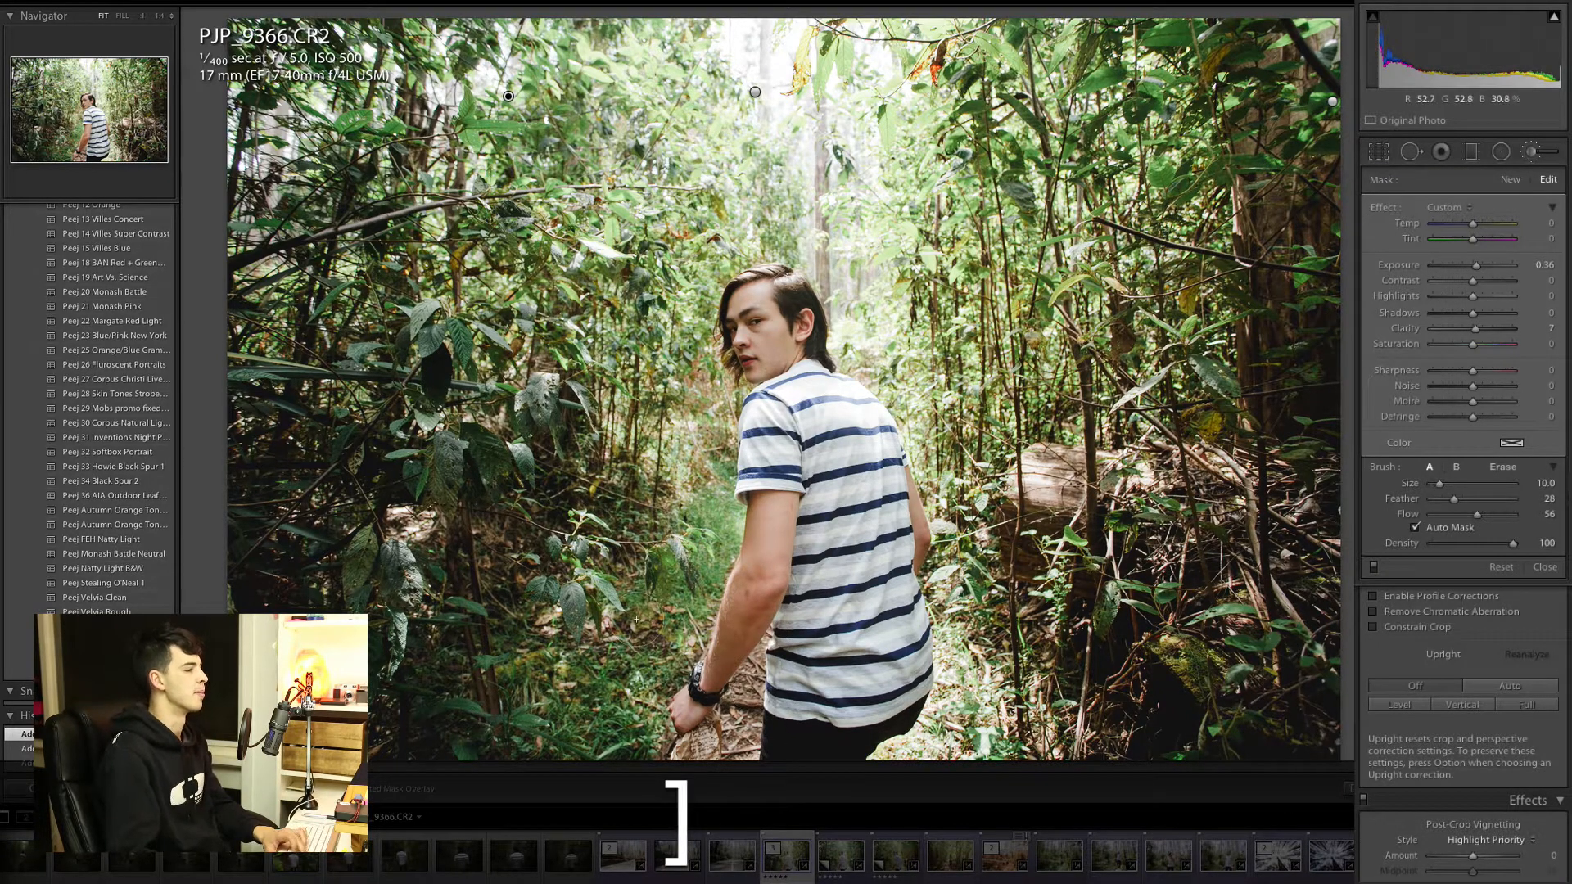
key(bracketright)
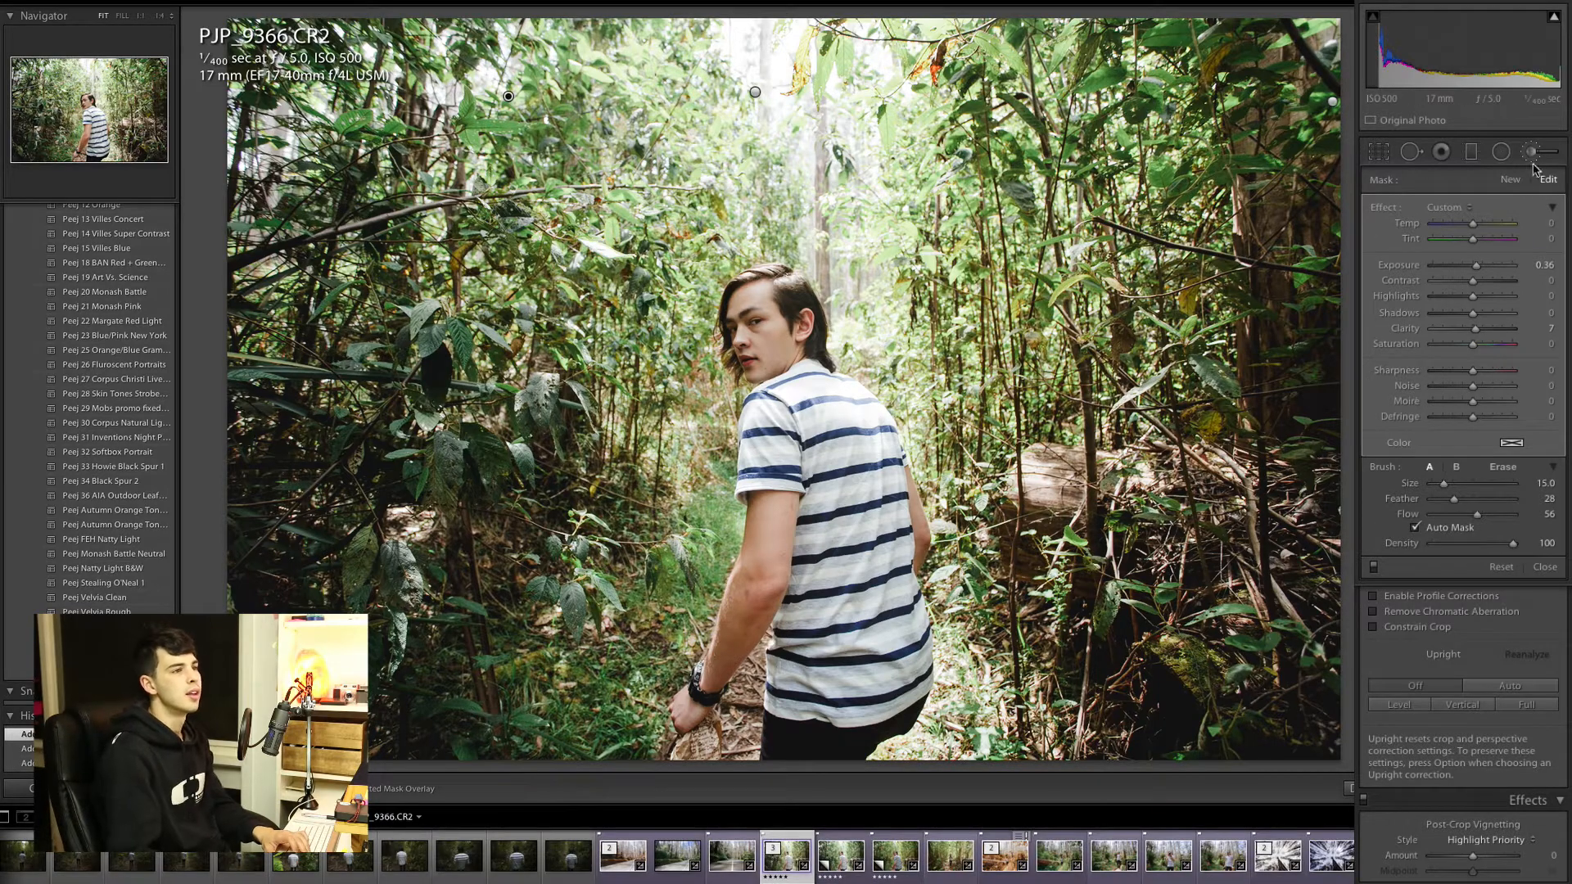
Step: Paint another adjustment brush mask with Exposure -0.11 over the dark foliage along the photo's sides, using brush size 27
click(1511, 179)
drag(1475, 270, 1471, 273)
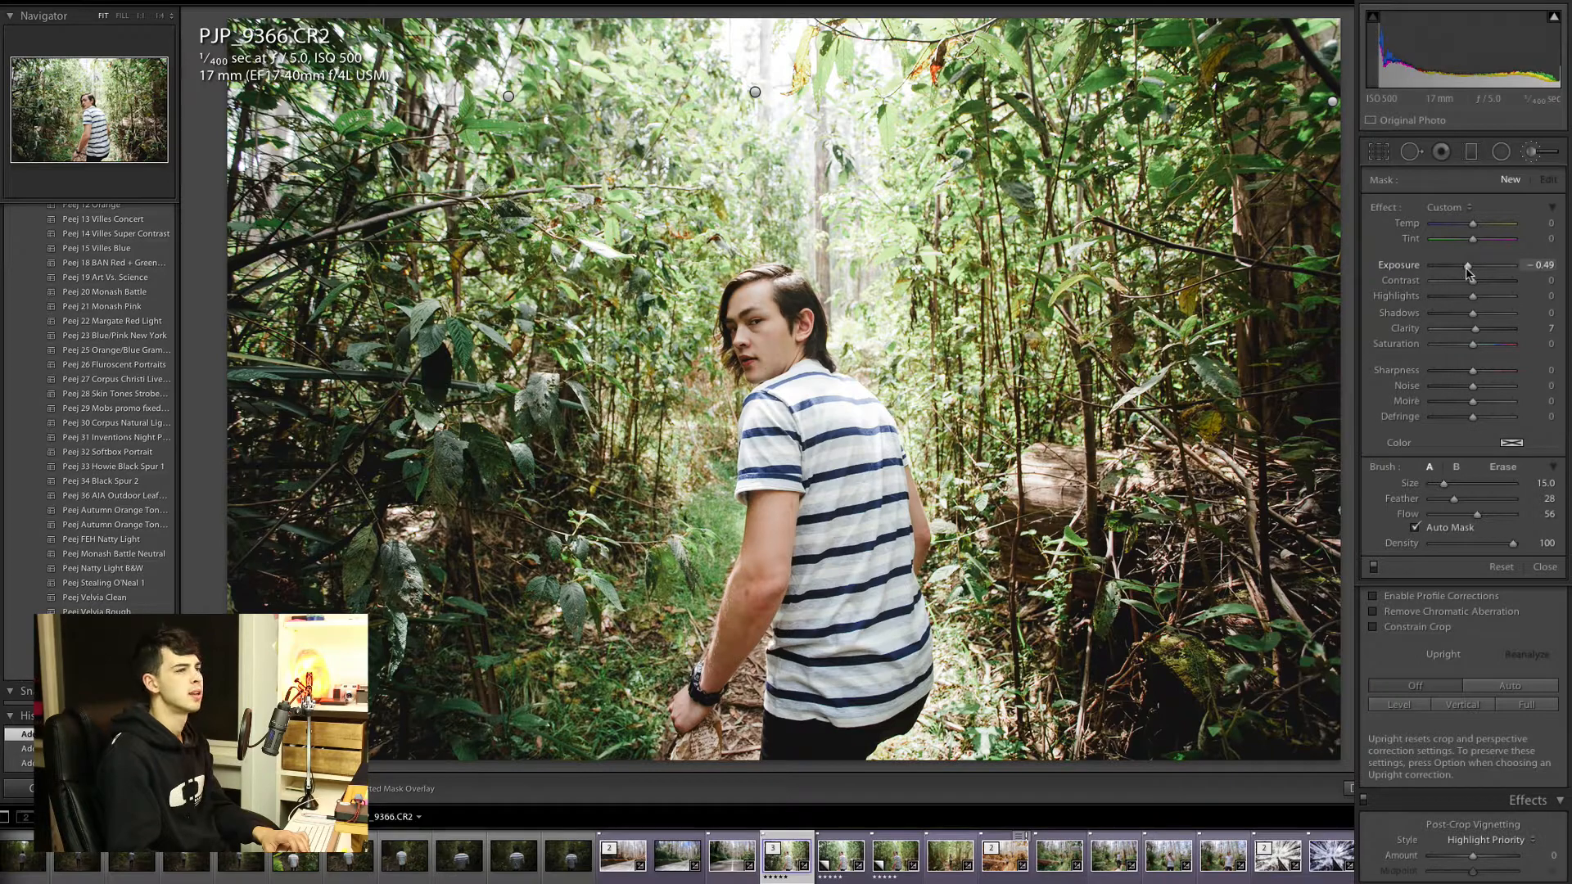
key(bracketright)
key(bracketright)
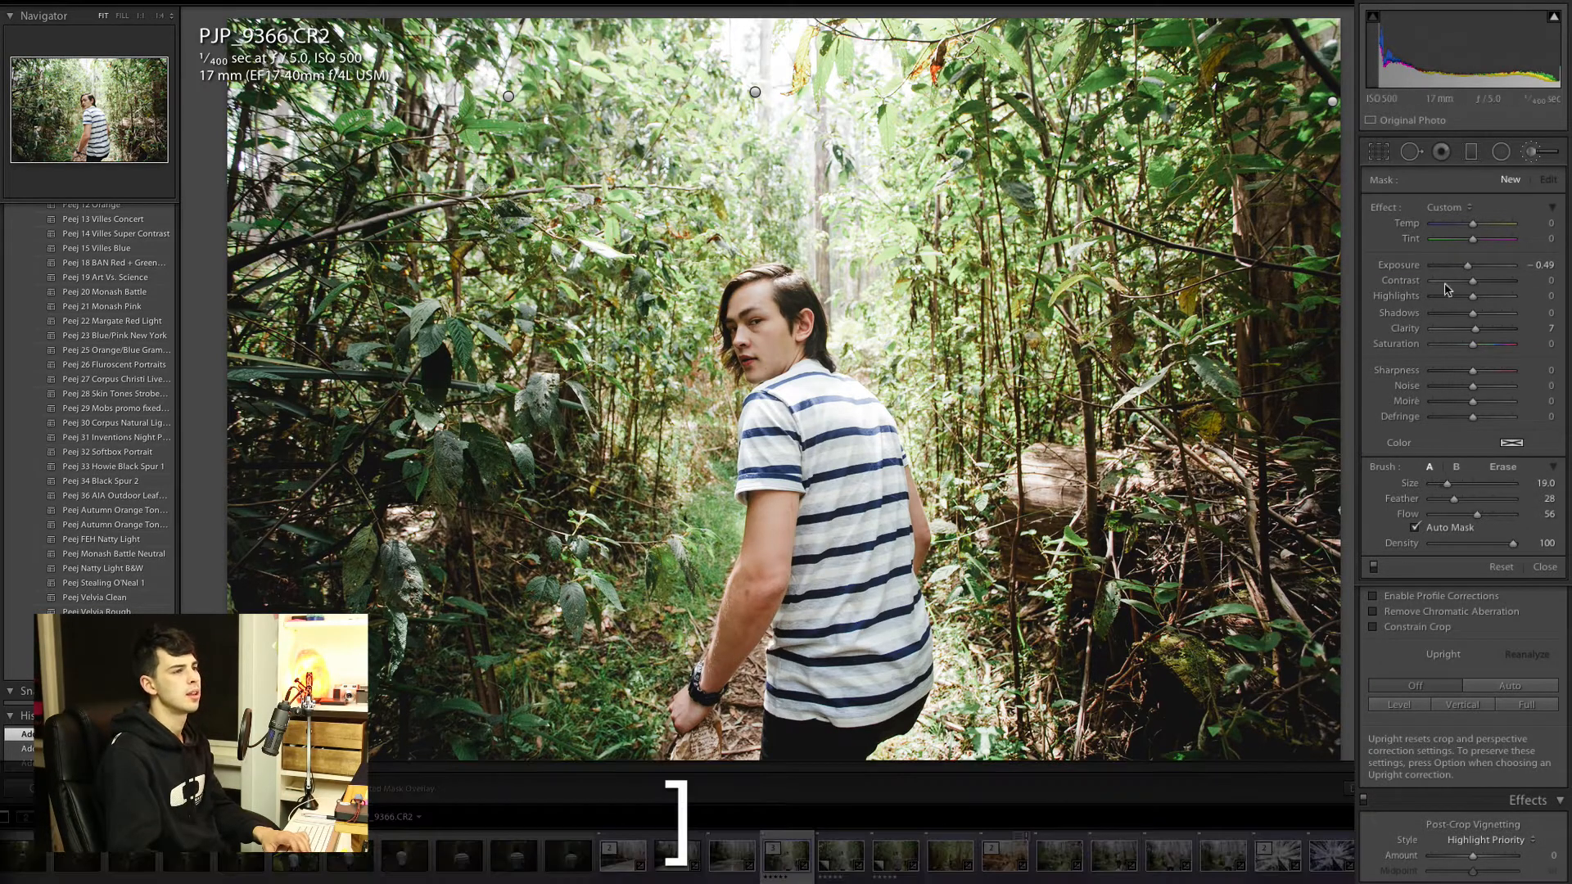
drag(1467, 272, 1468, 271)
key(bracketright)
key(bracketright)
key(bracketright)
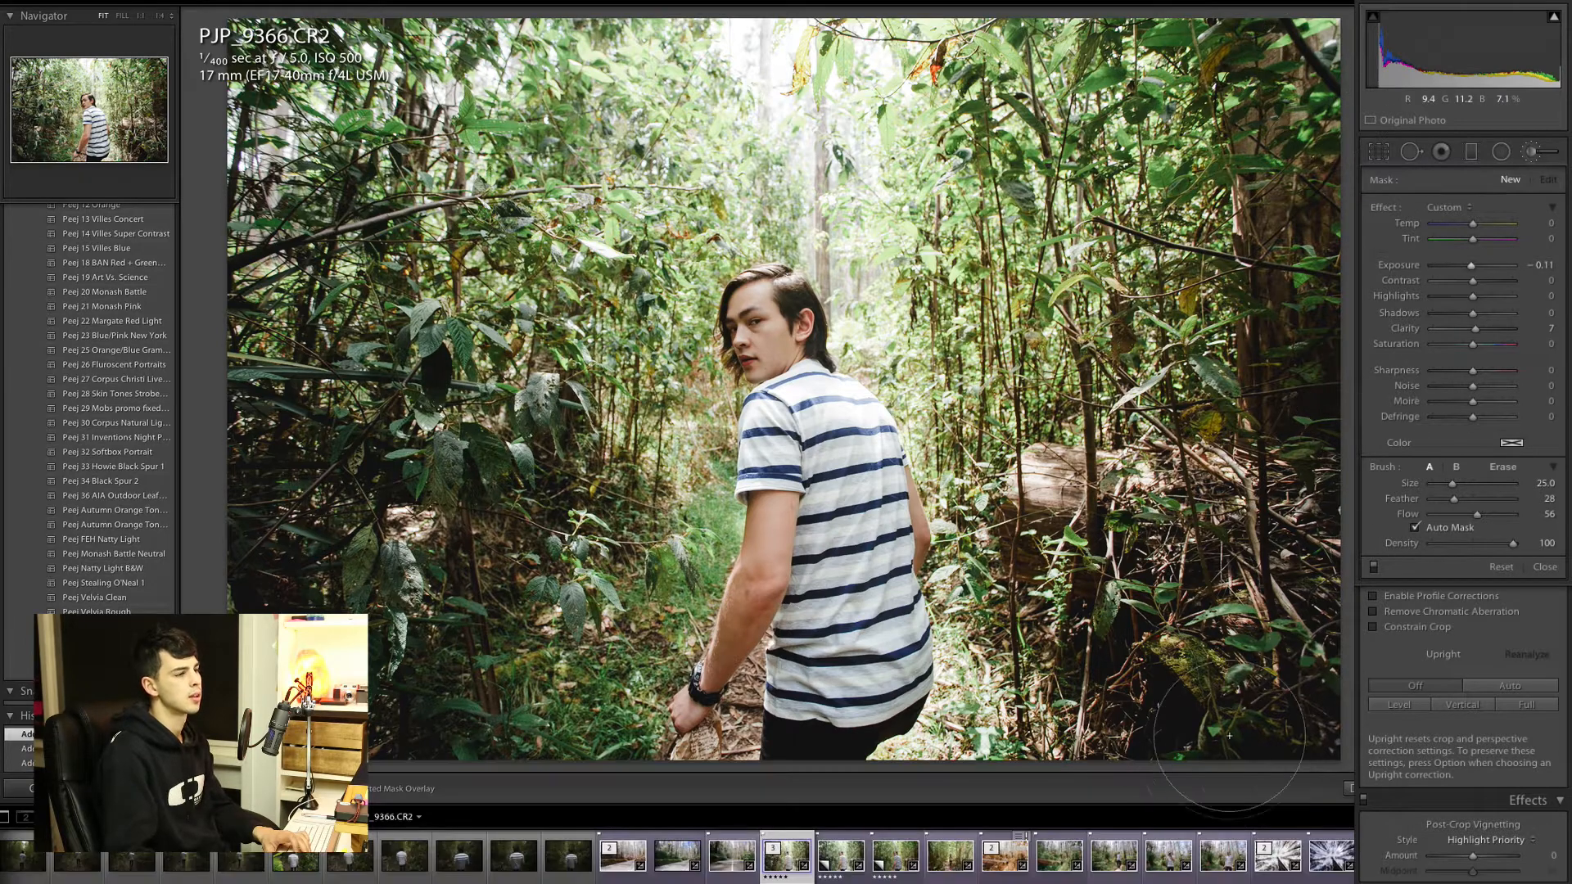
key(bracketright)
drag(519, 579, 504, 288)
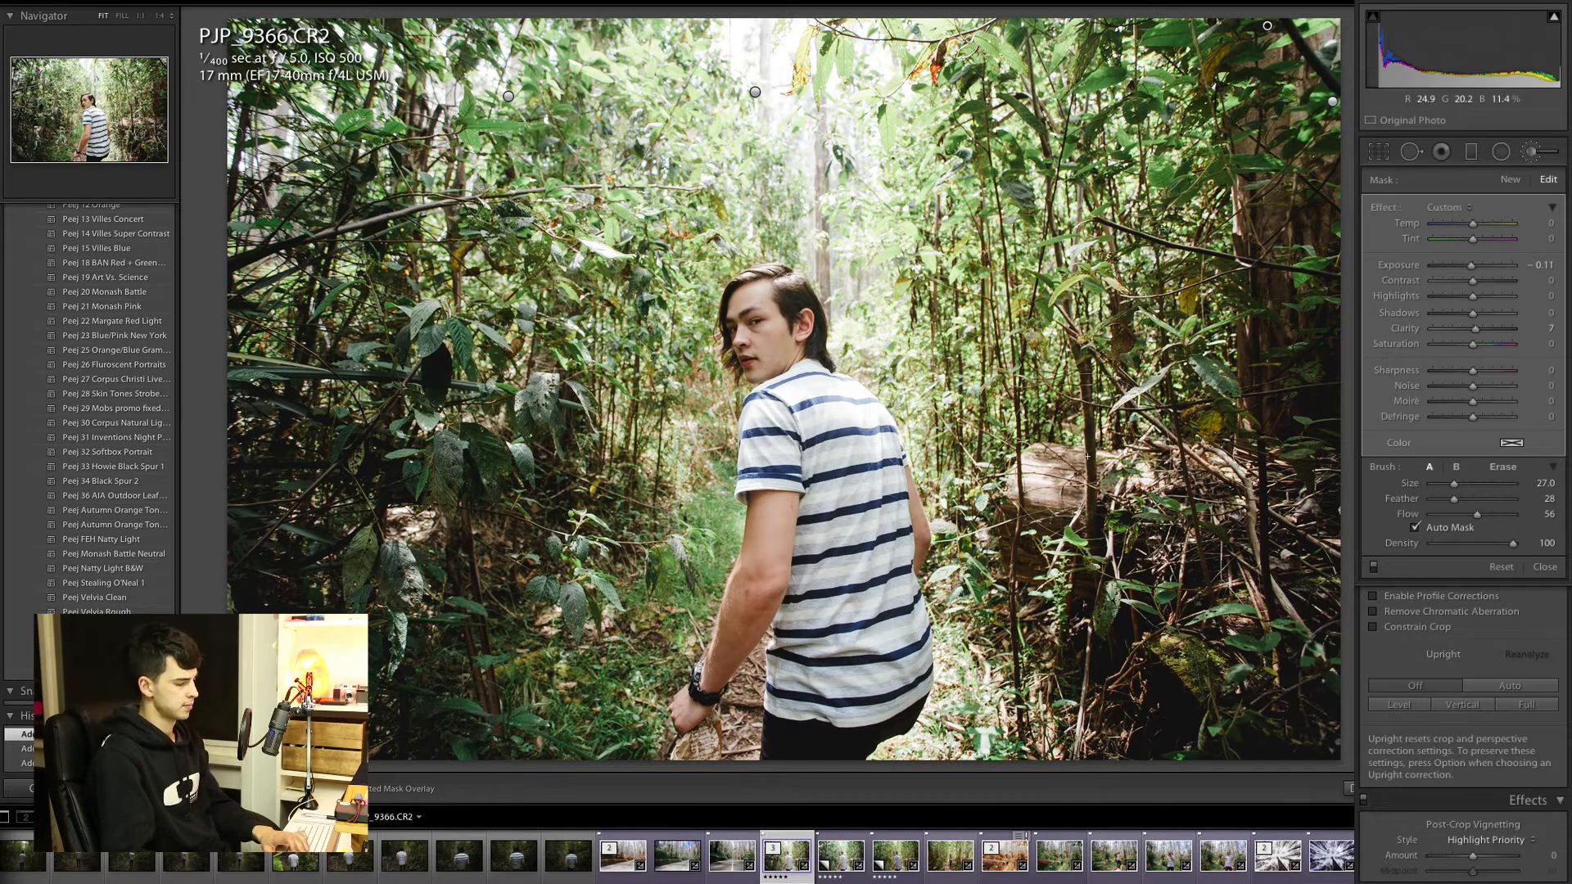
Step: Compare the photo before and after all the edits, including the new brush masks
key(backslash)
key(backslash)
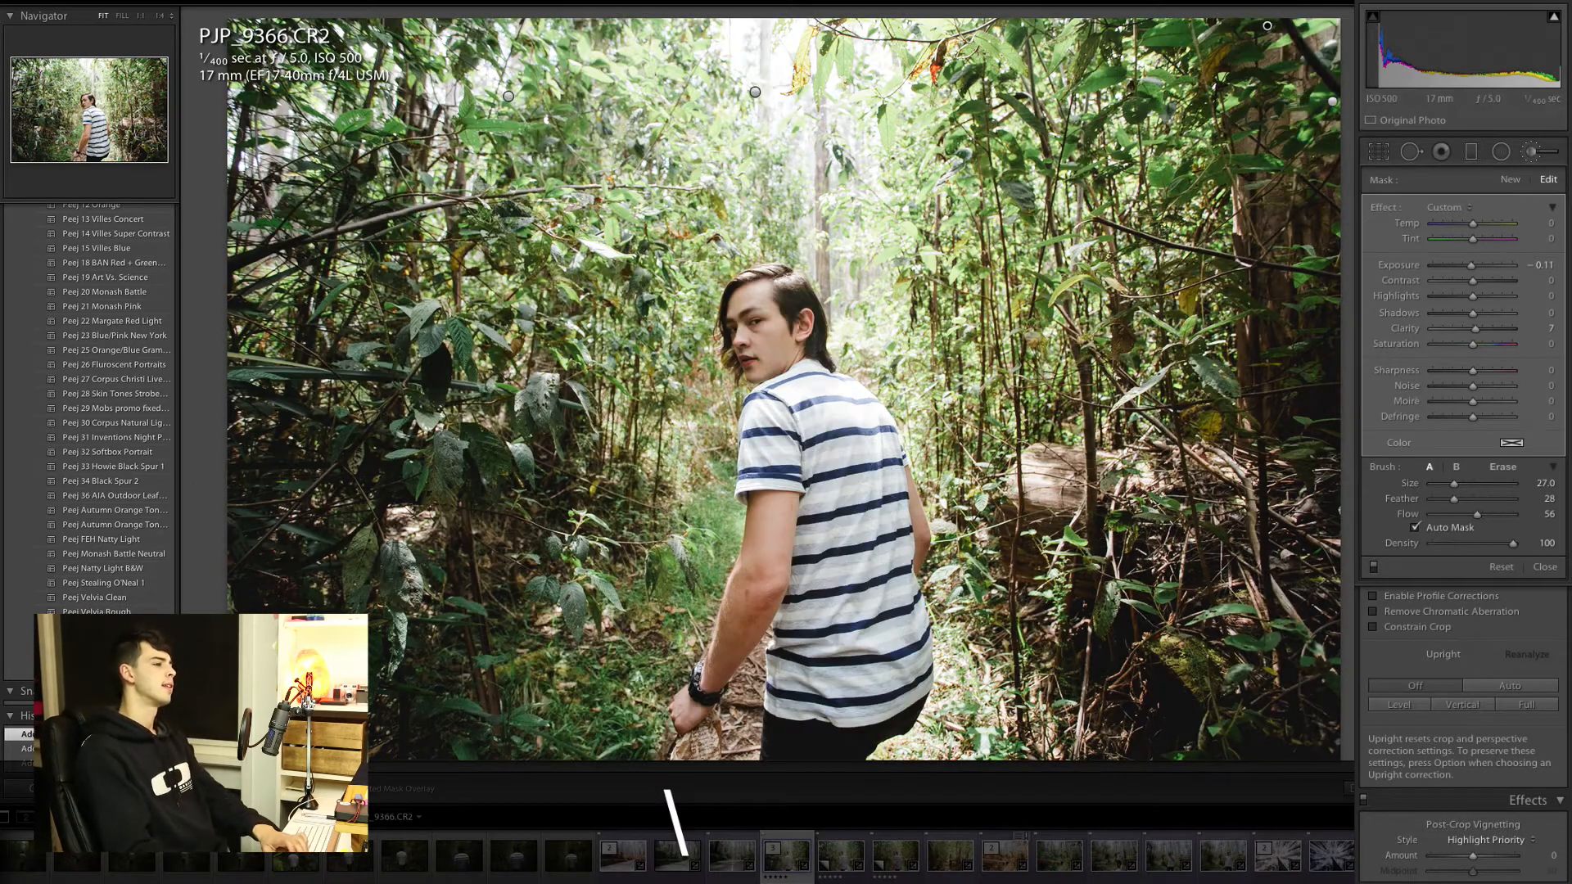
key(backslash)
key(backslash)
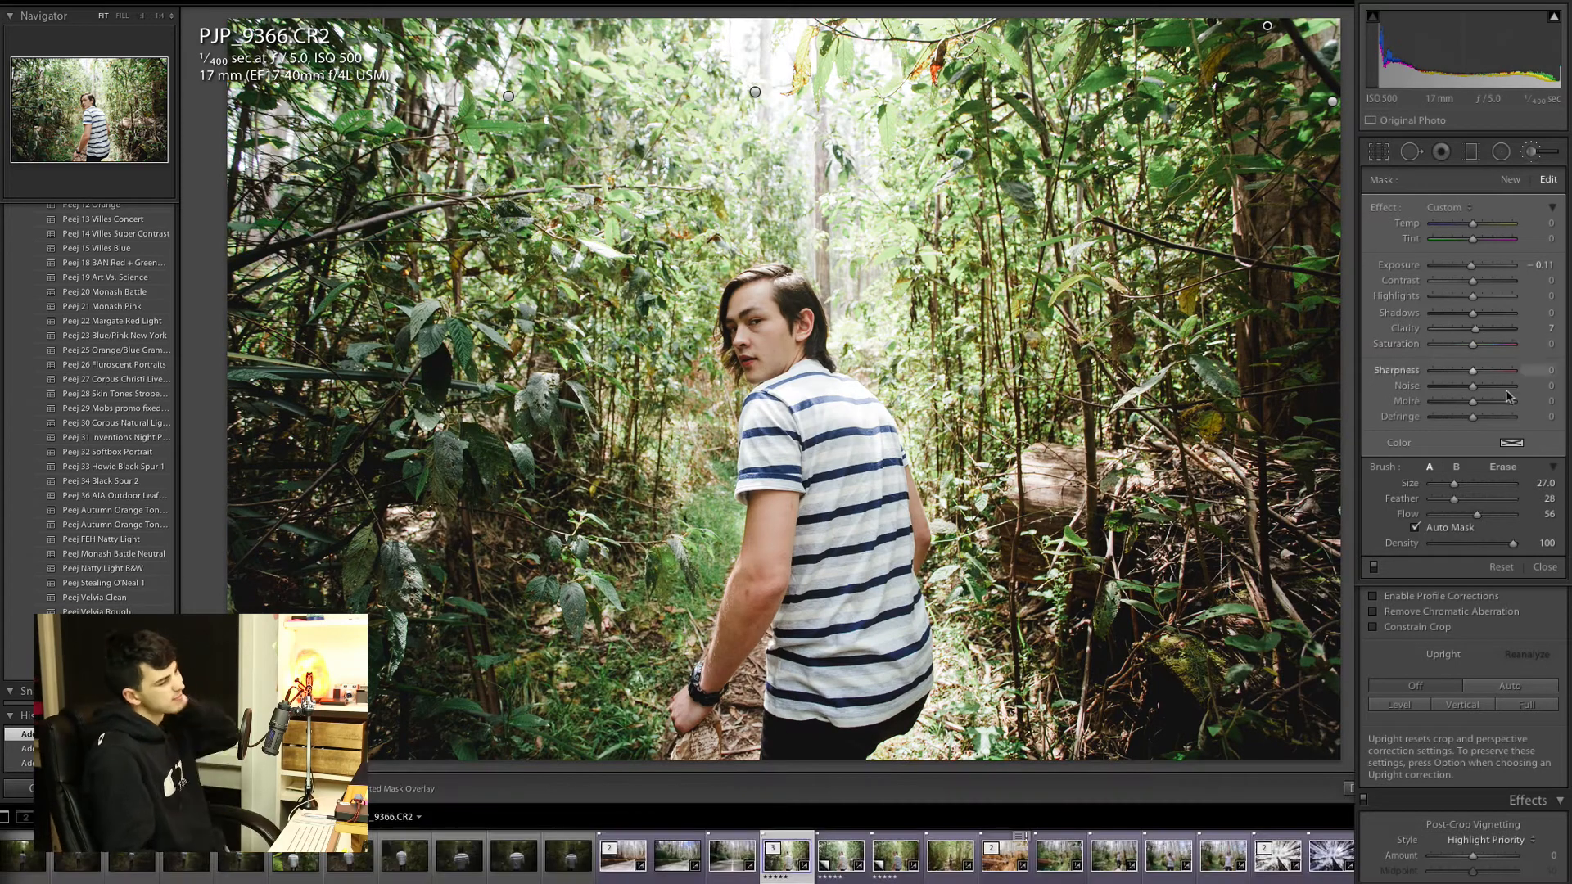
Step: Finish the brush adjustments, warm the white balance to a Temp of 5303, and compare with the original
click(1530, 153)
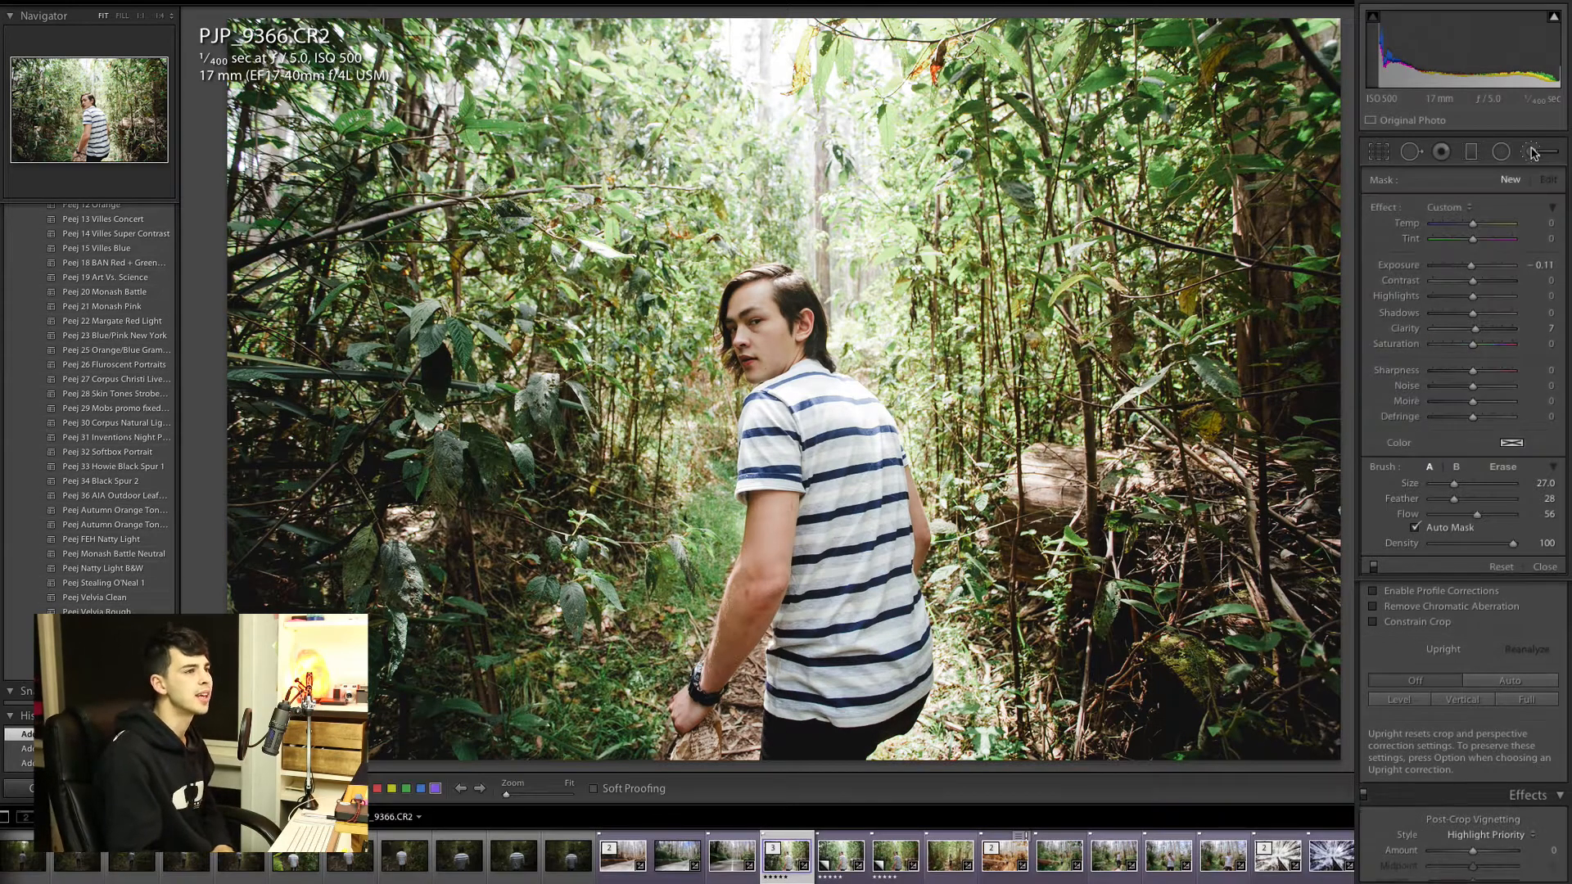
scroll(1485, 305, up, 10)
scroll(1485, 310, up, 5)
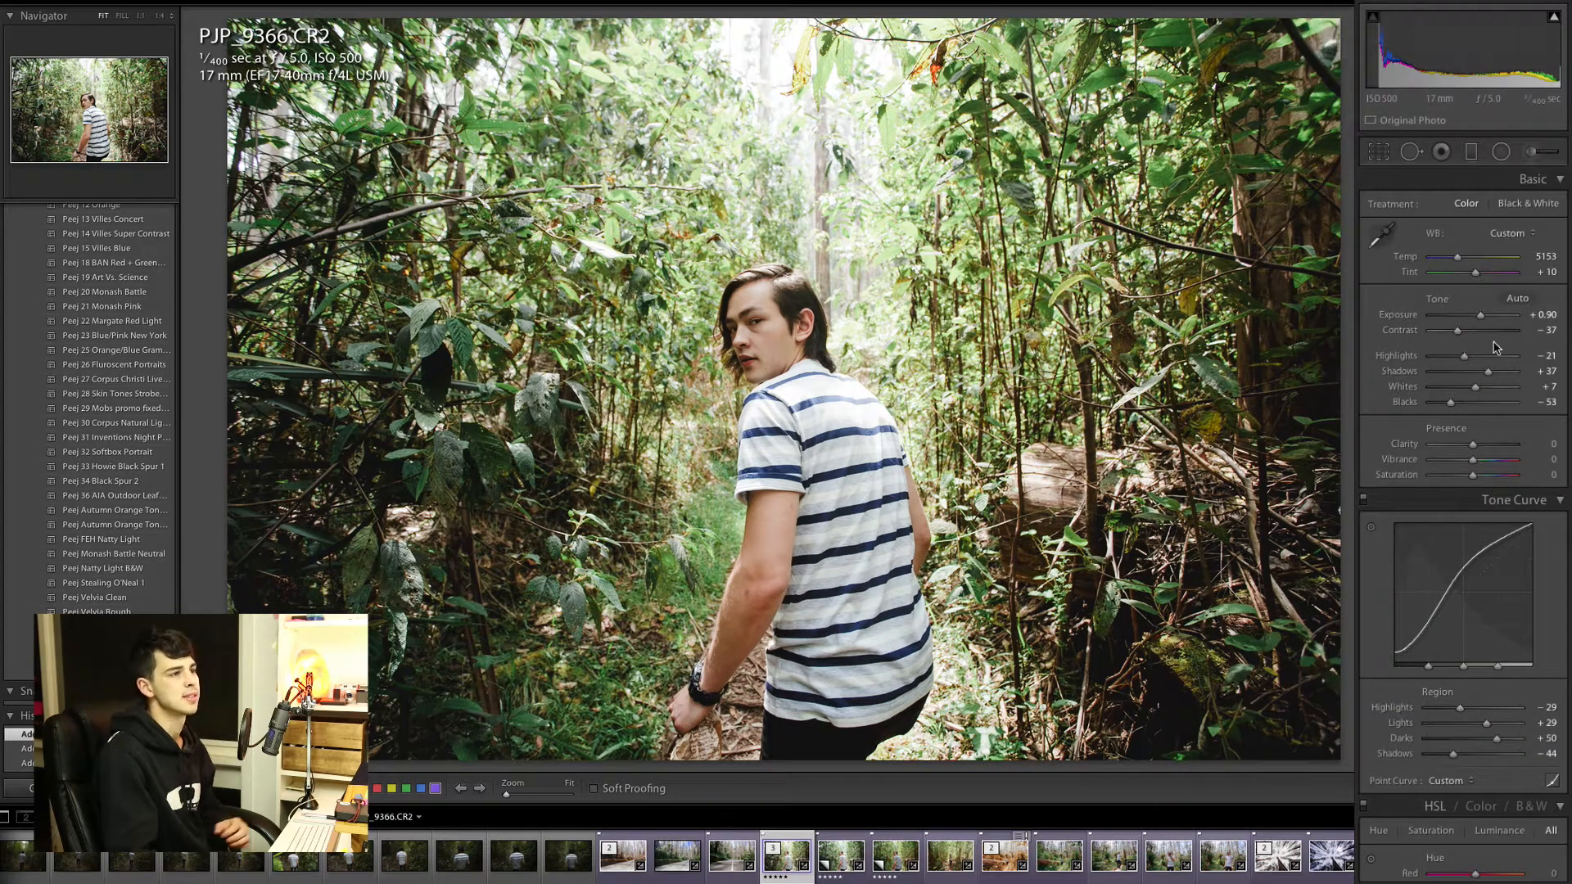
key(Up)
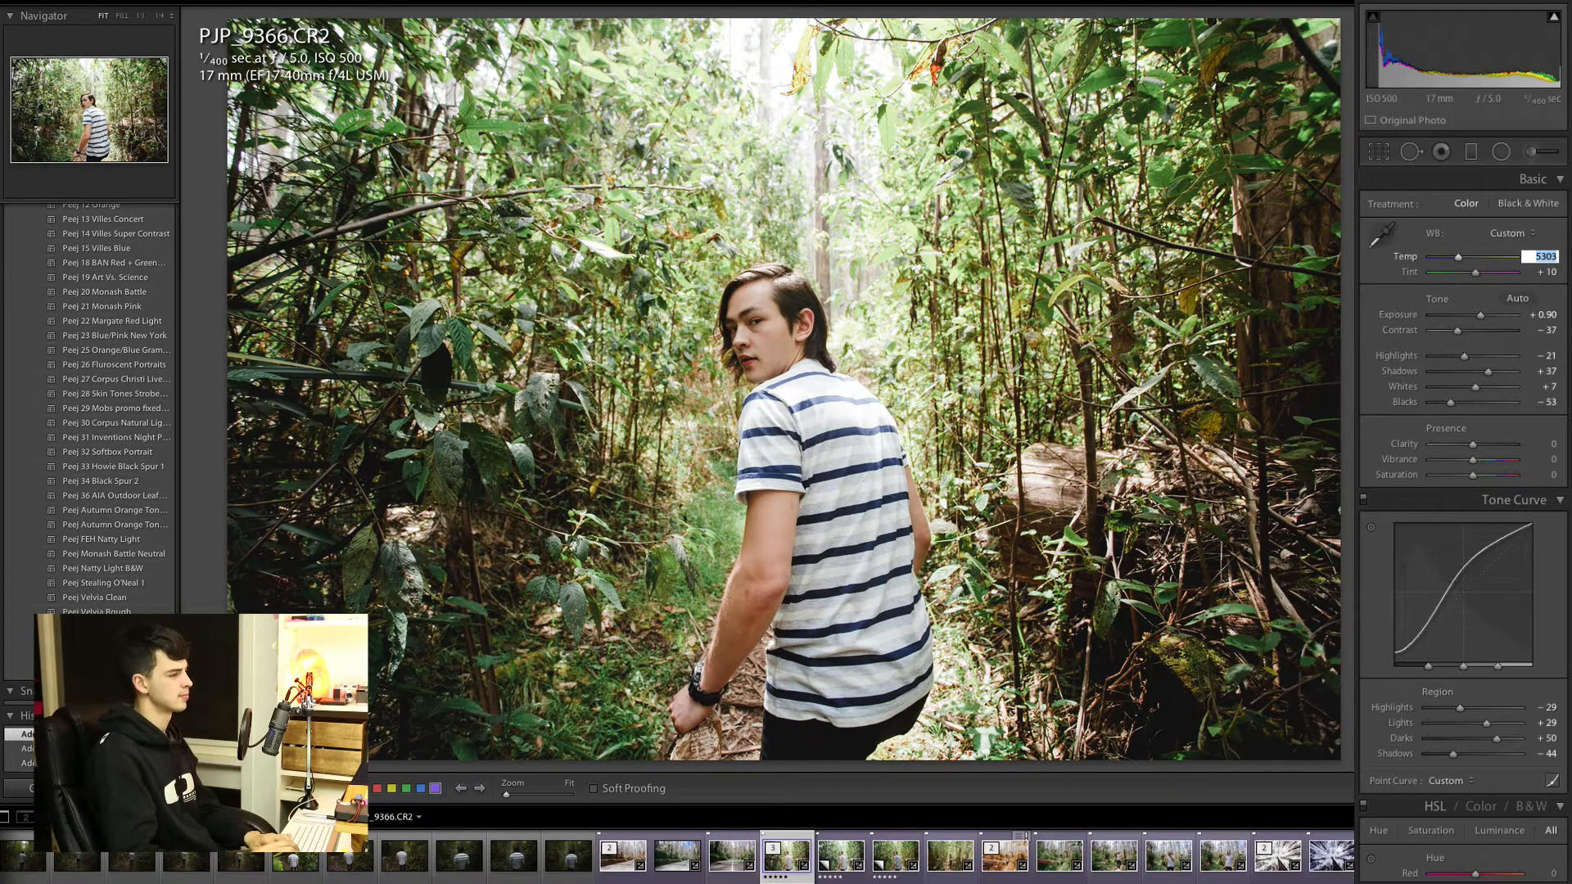
key(Return)
key(backslash)
key(backslash)
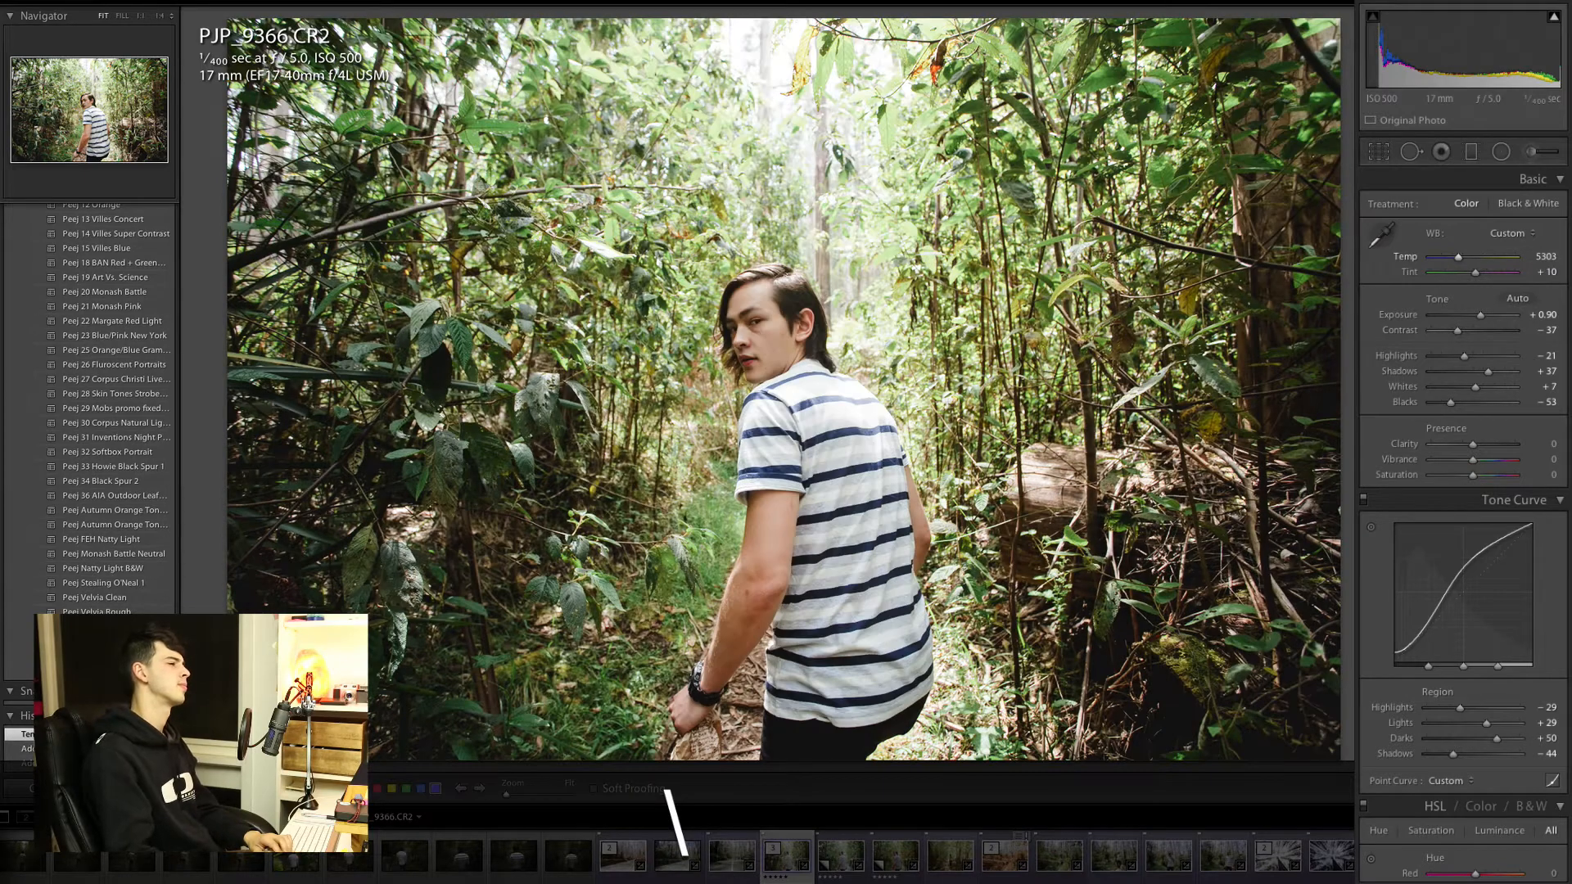
Step: Set the photo's Vibrance to +12 and Saturation to -2
click(1541, 460)
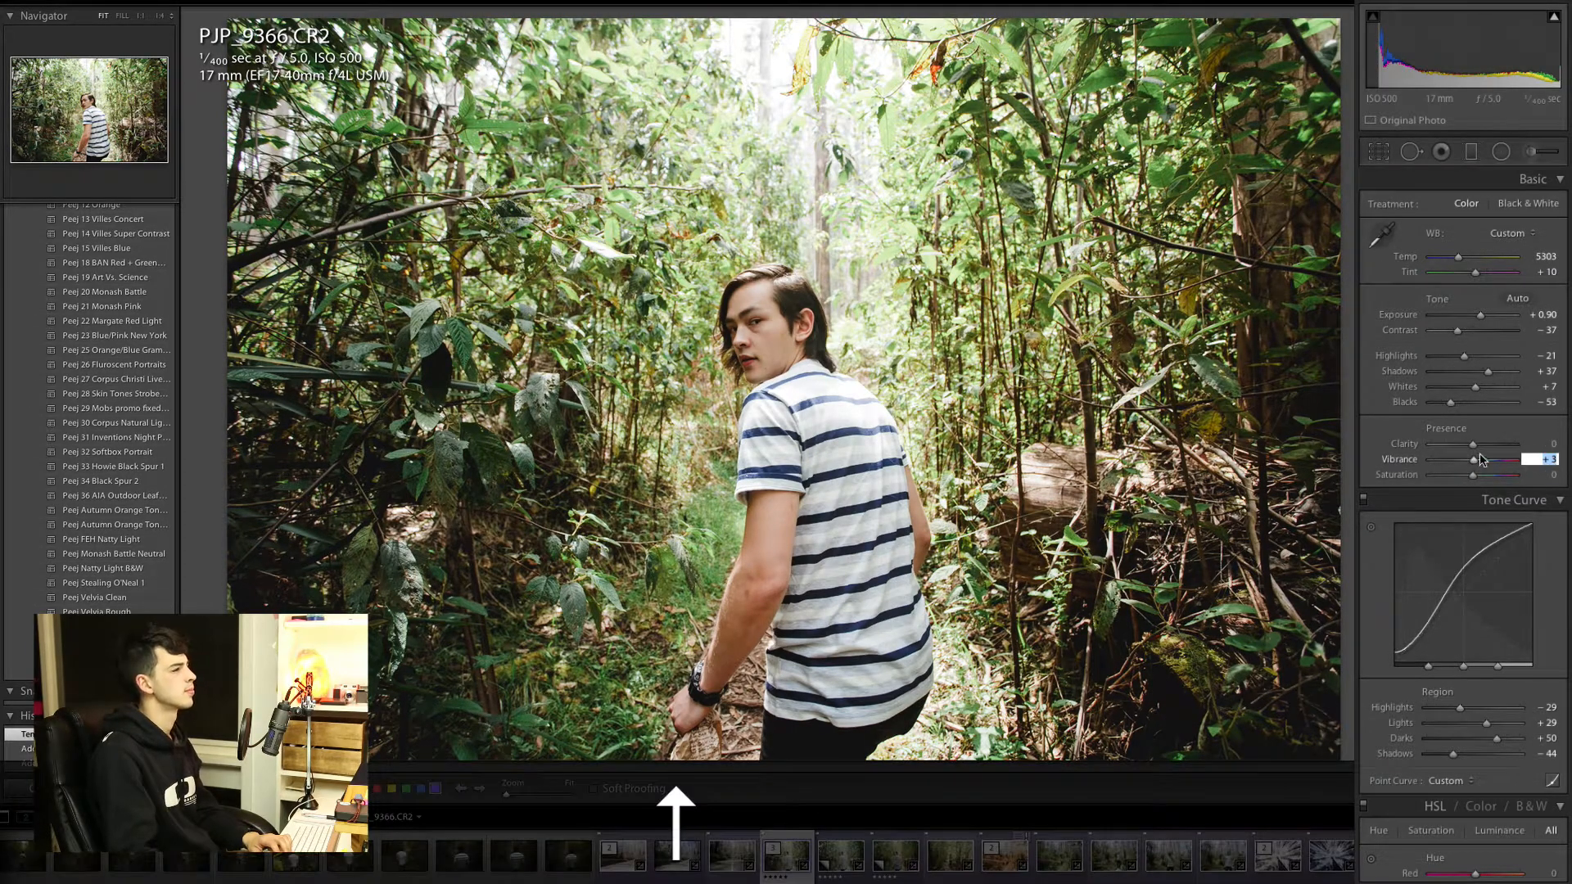
key(Tab)
key(Down)
key(Down)
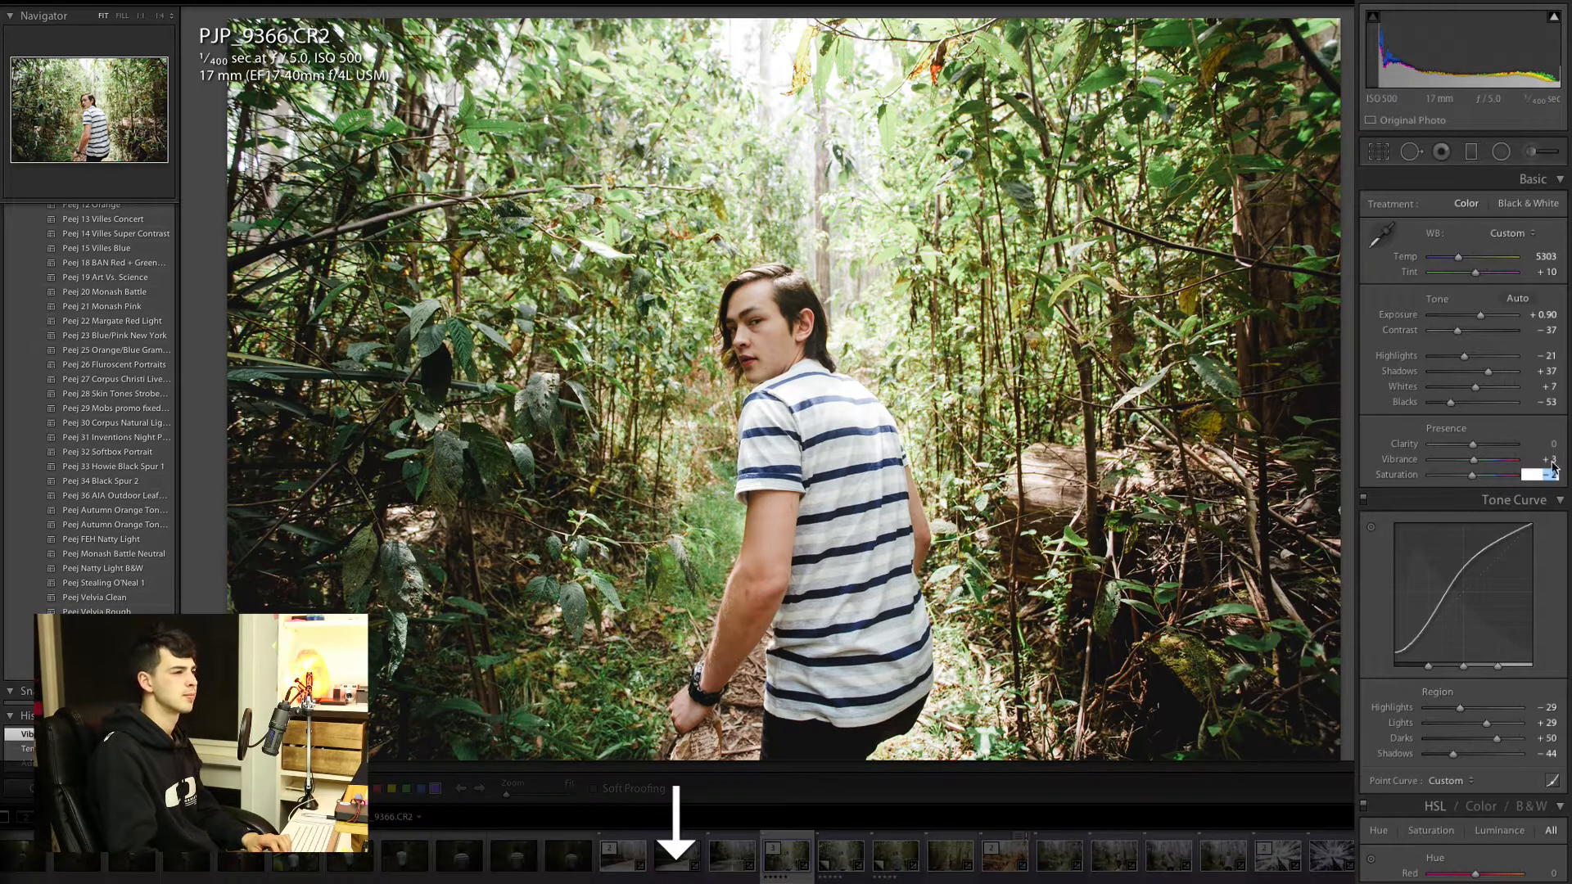
key(shift+Tab)
key(Up)
key(Up)
key(Up)
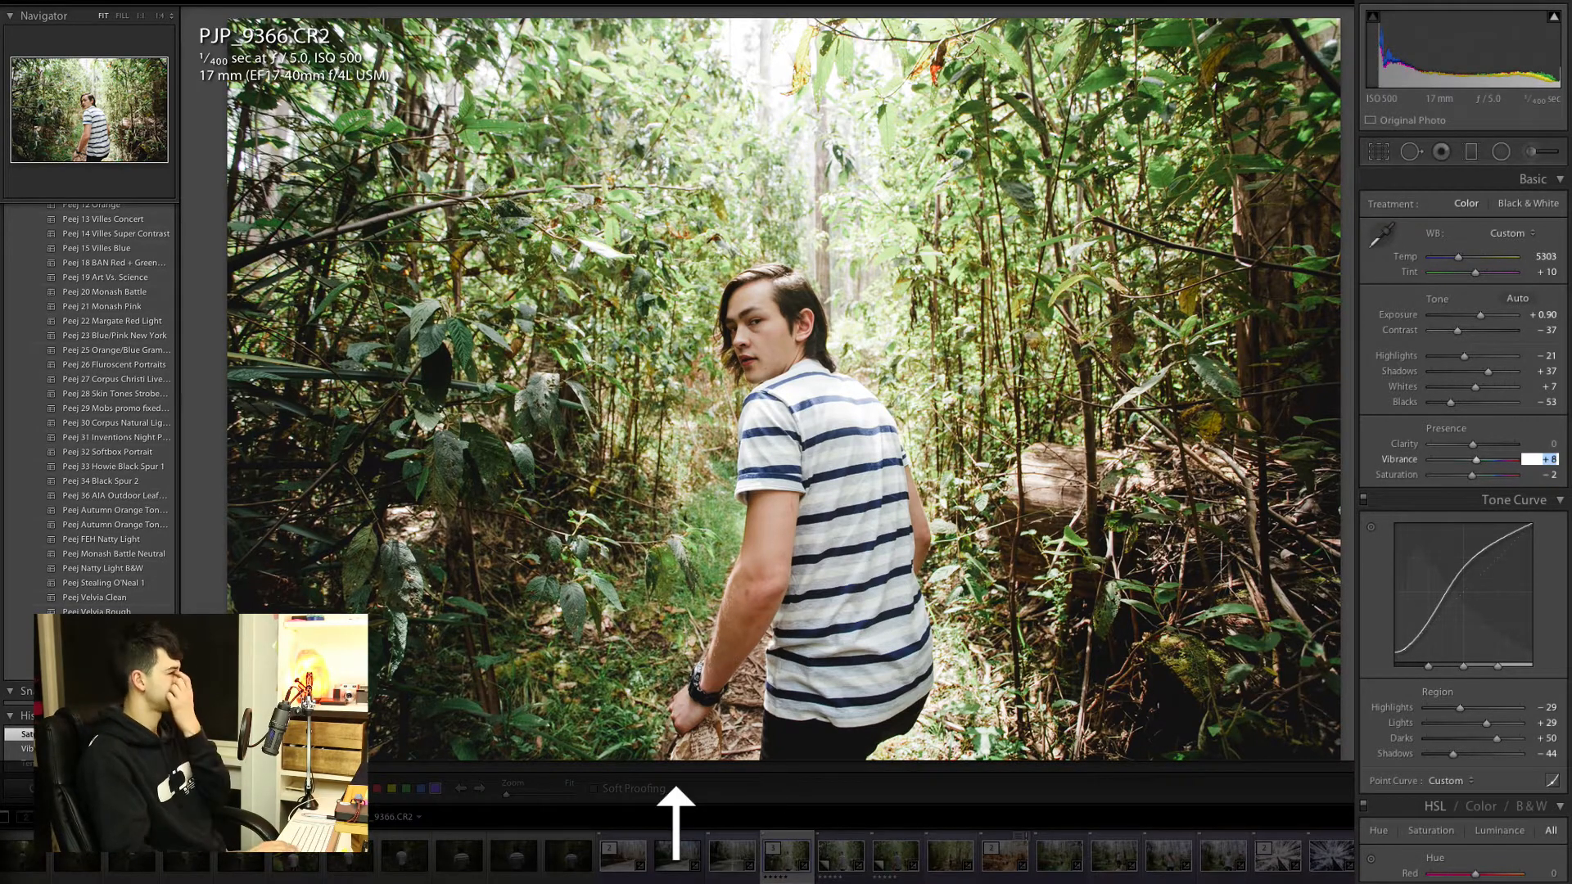
key(Up)
key(Up)
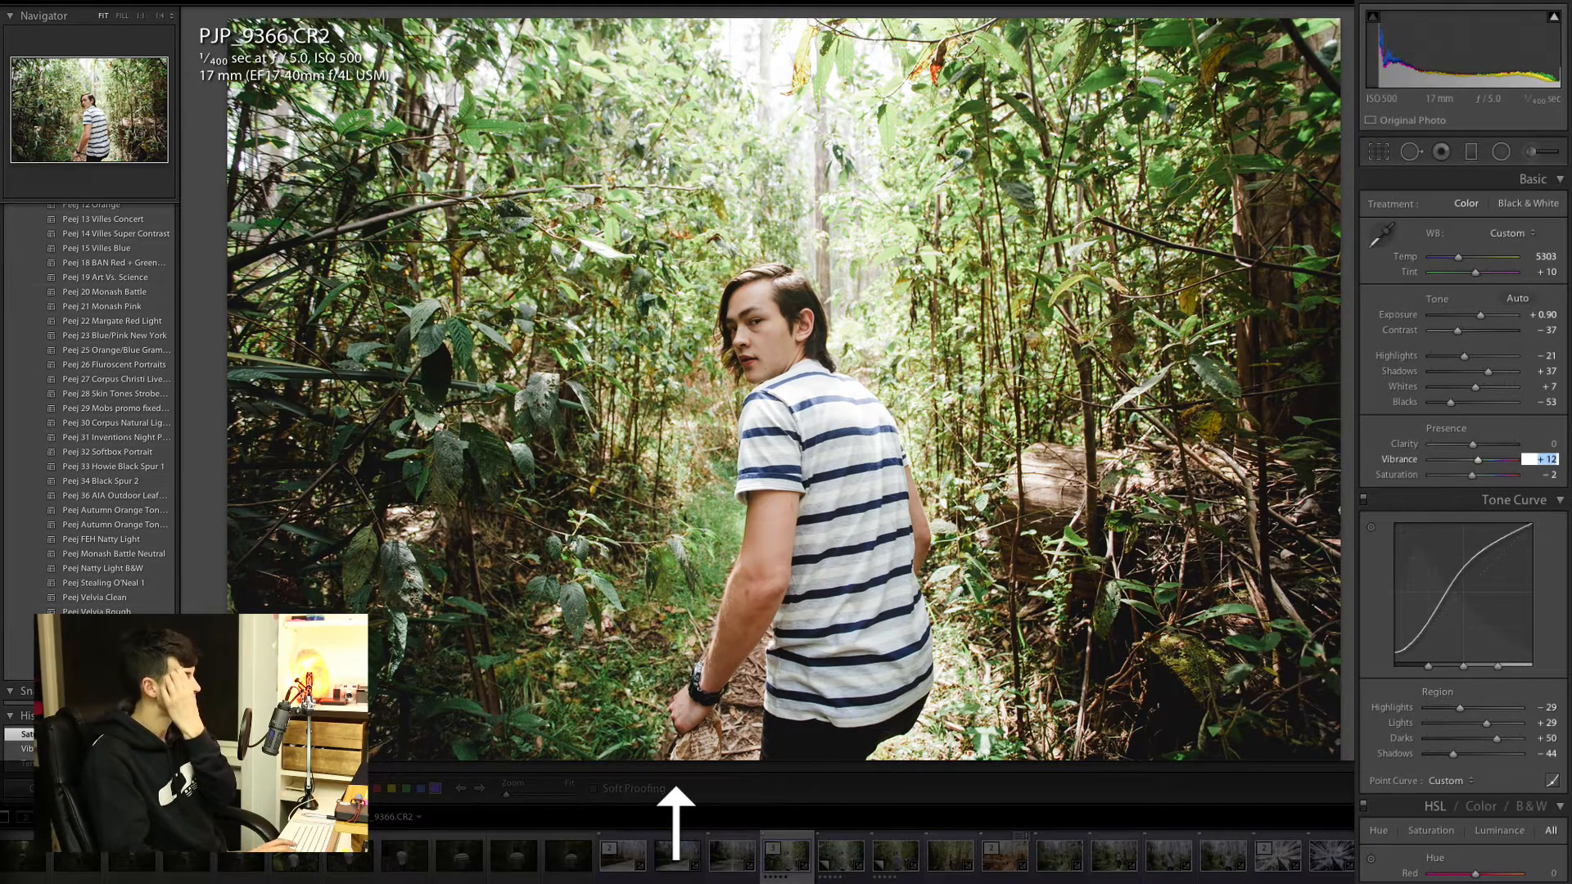
key(Return)
Step: Compare the photo before and after the vibrance and saturation changes
key(backslash)
key(backslash)
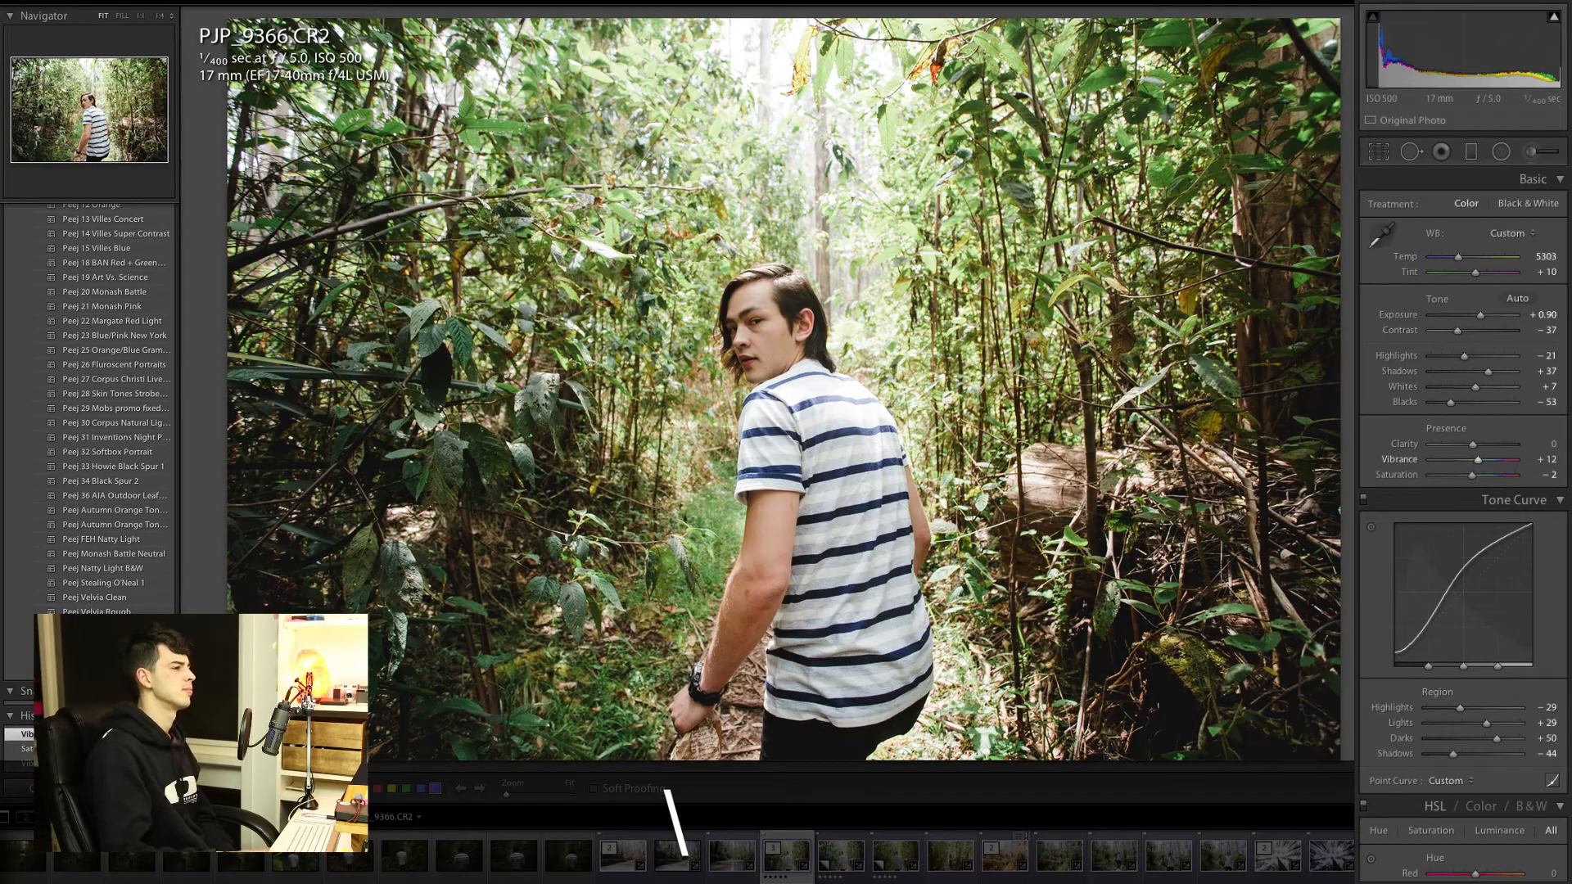
key(Right)
key(Left)
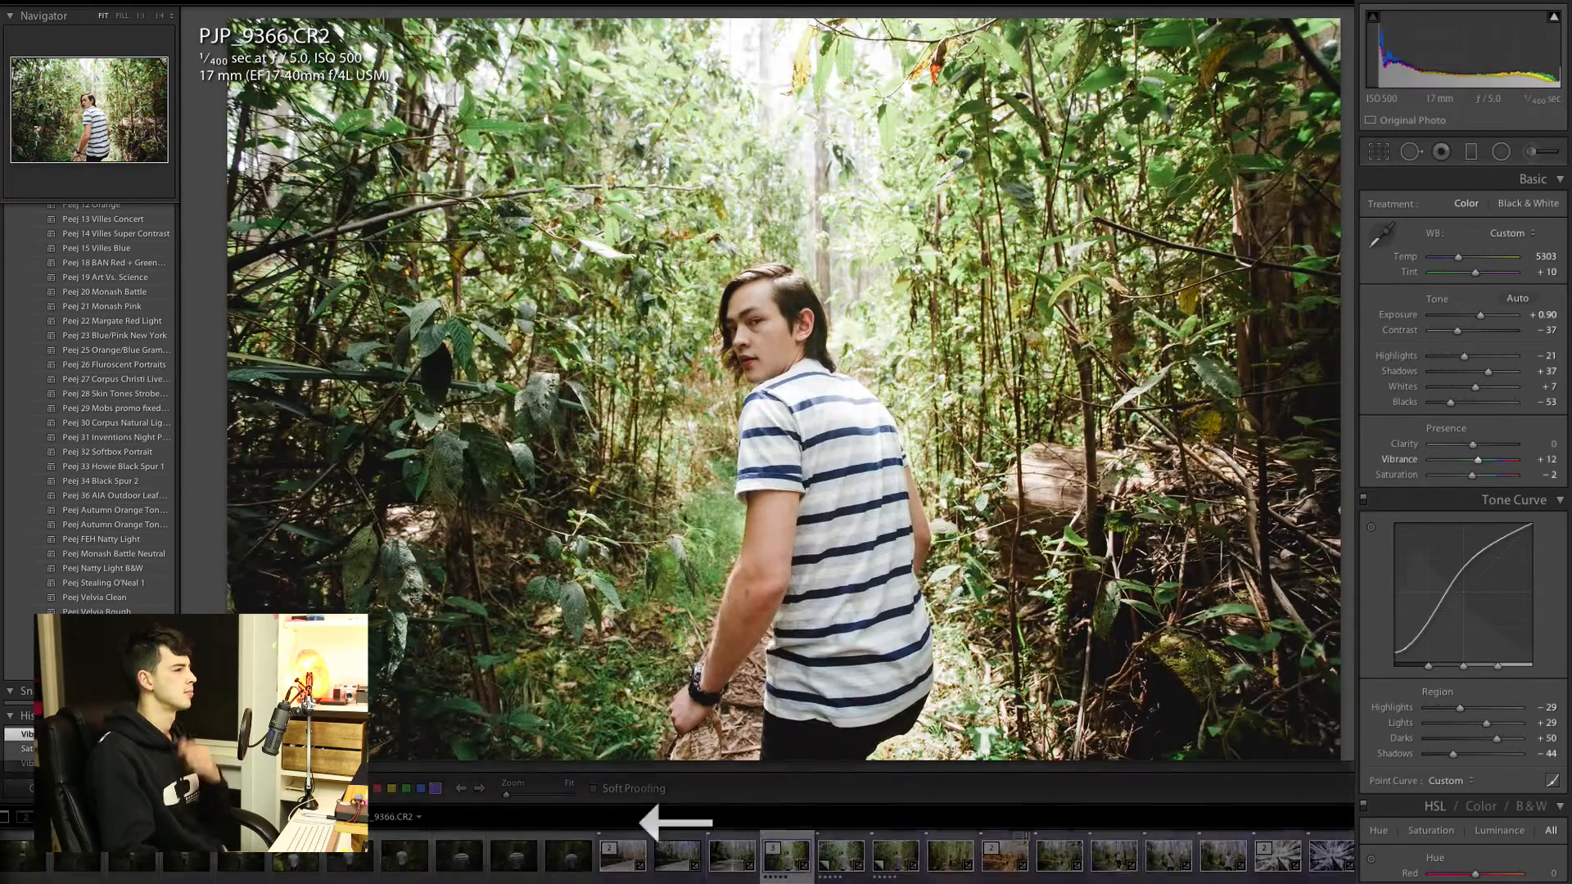
Step: Adjust the HSL foliage colours: Green luminance +75, Yellow luminance +11, and Green saturation -76
scroll(1433, 440, down, 10)
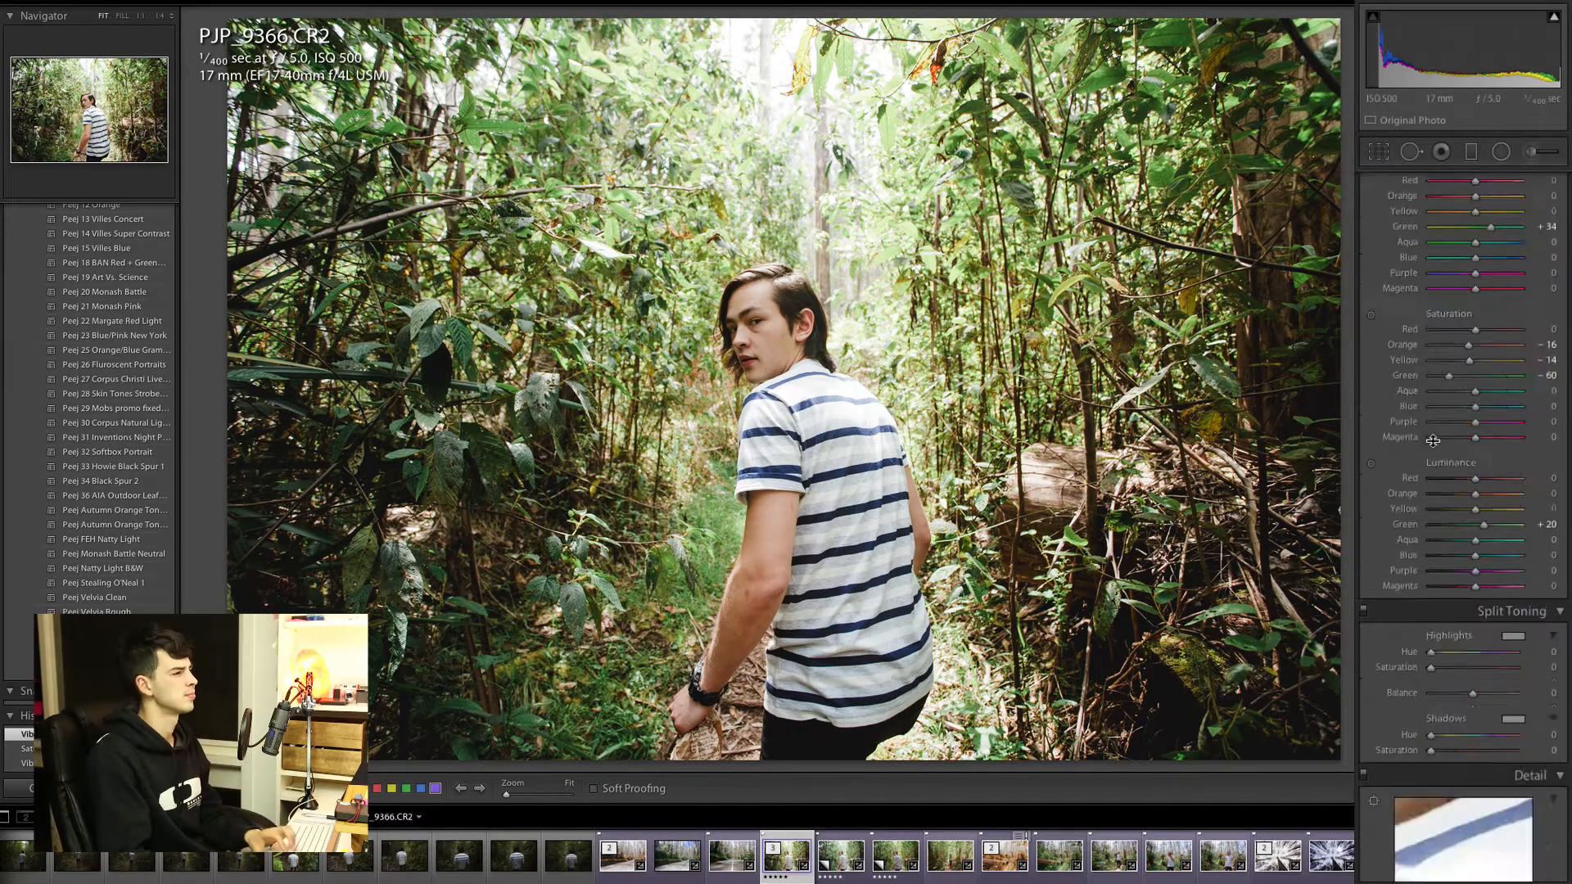
scroll(1433, 440, up, 8)
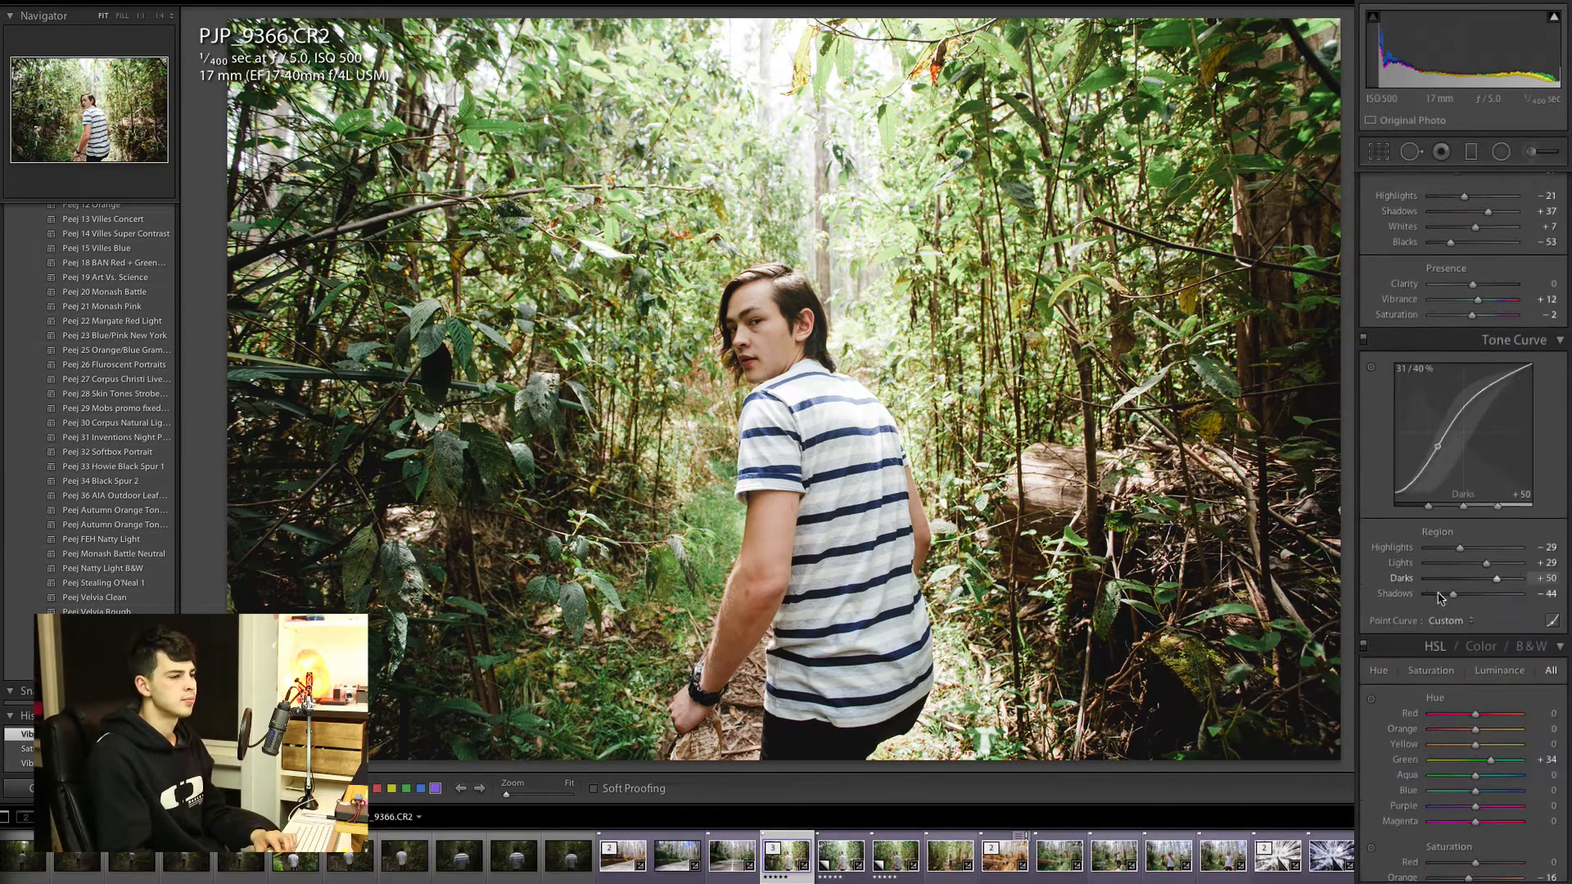
scroll(1440, 597, down, 3)
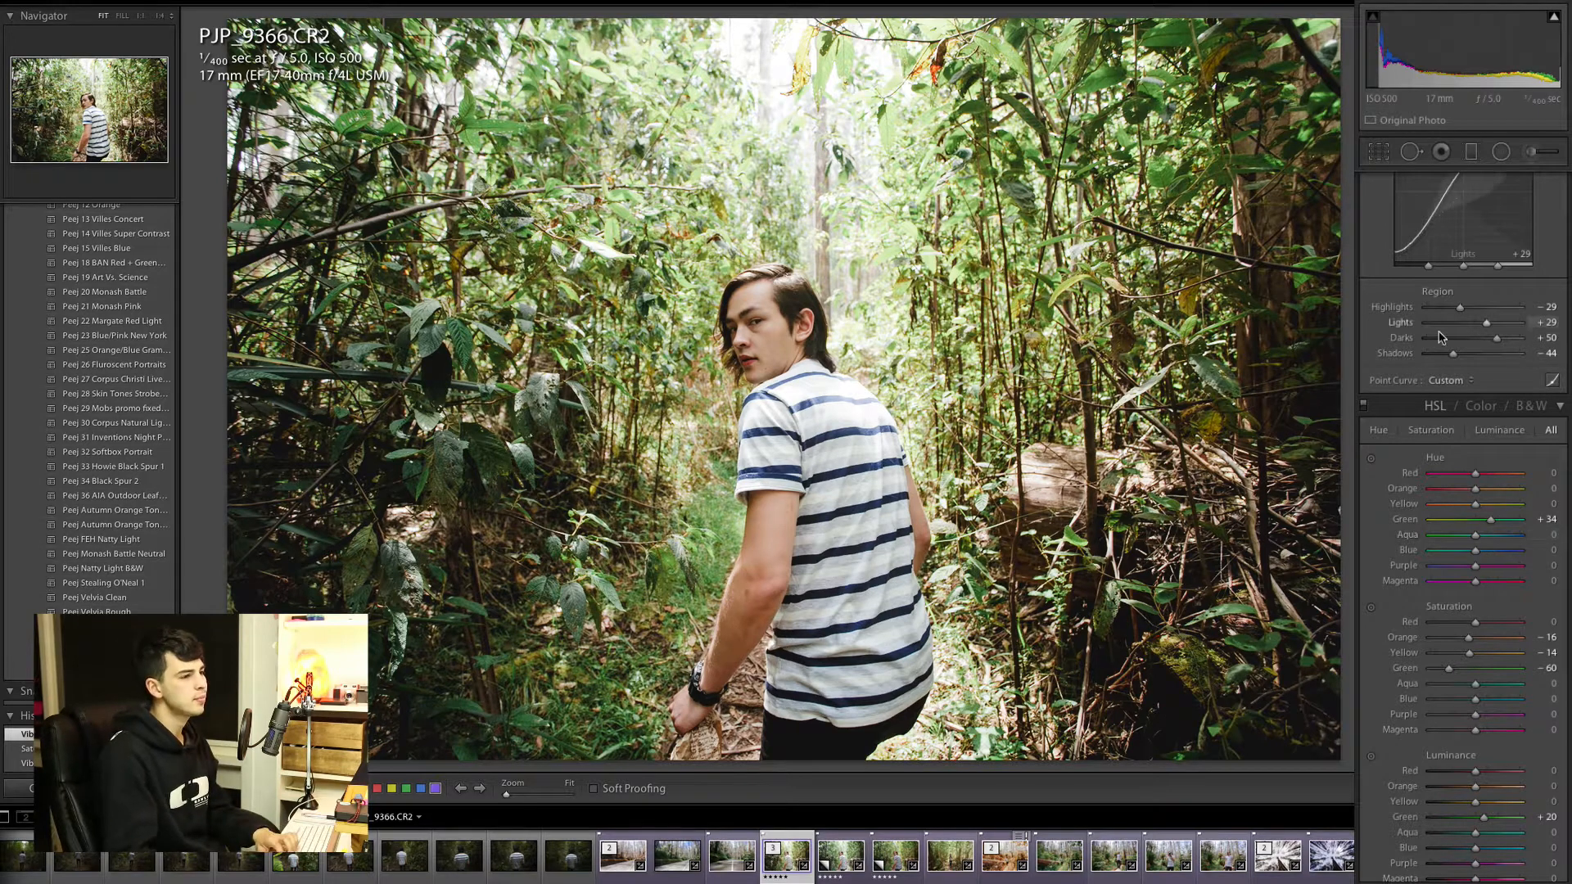
scroll(1481, 688, down, 1)
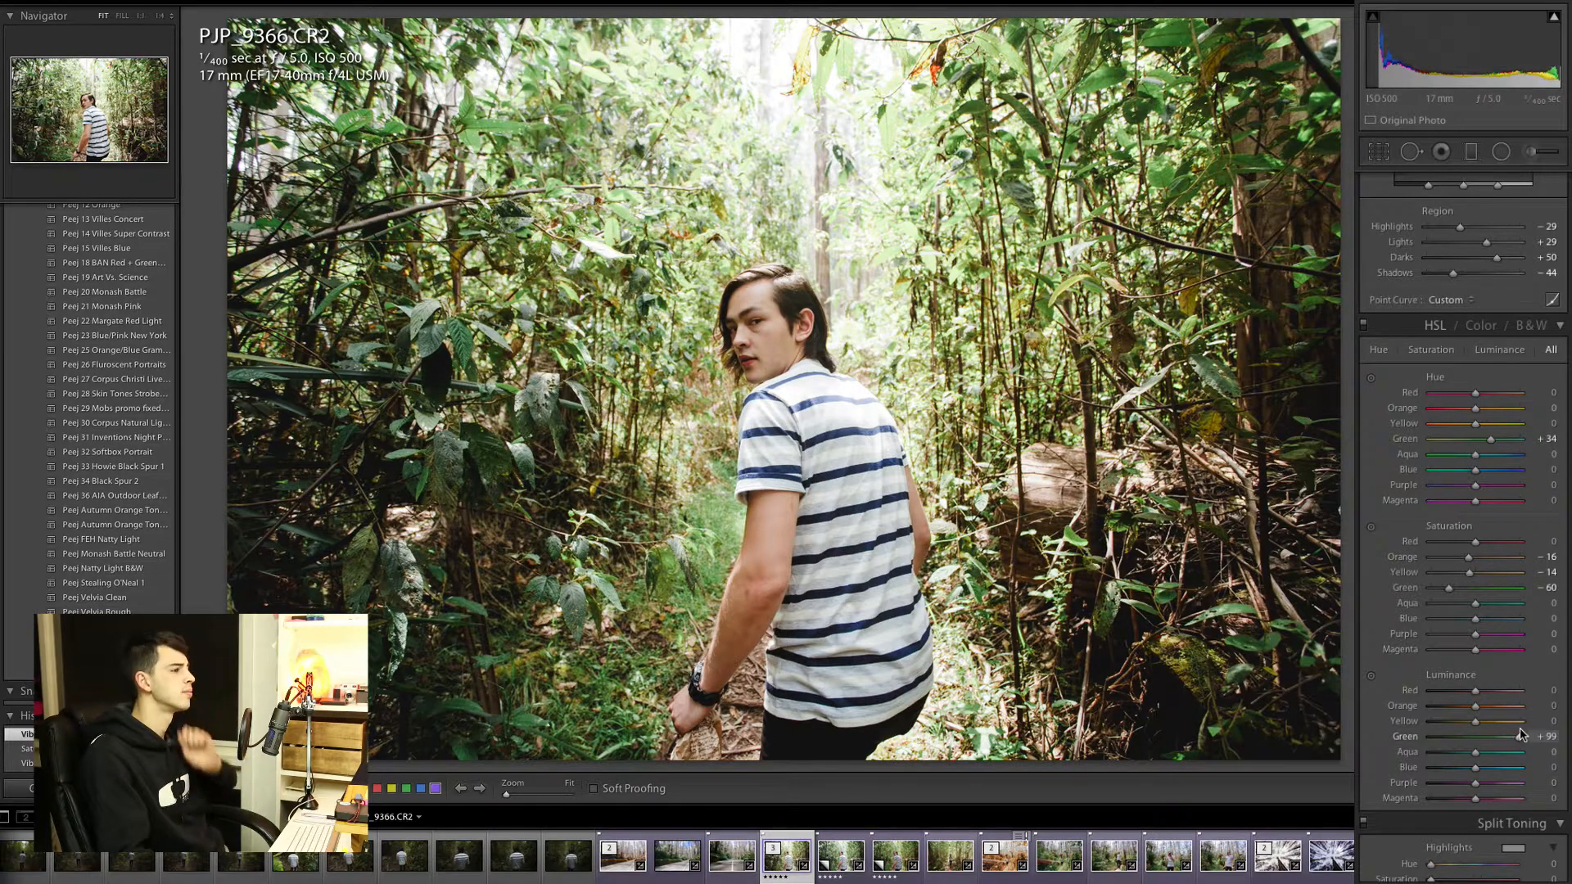
drag(1517, 734, 1512, 736)
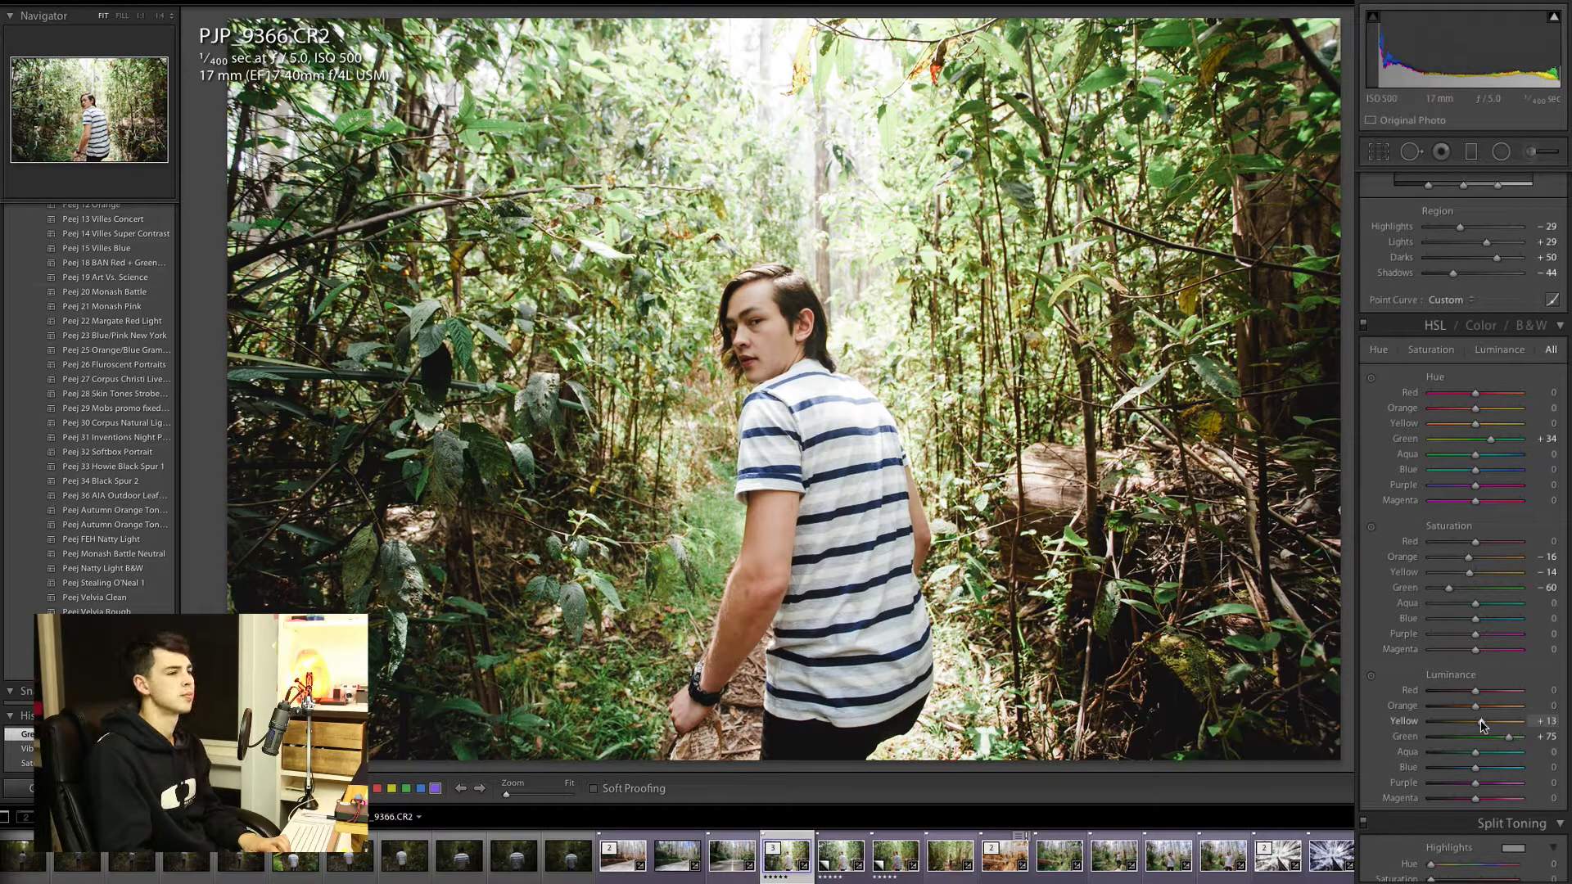
drag(1484, 724, 1480, 725)
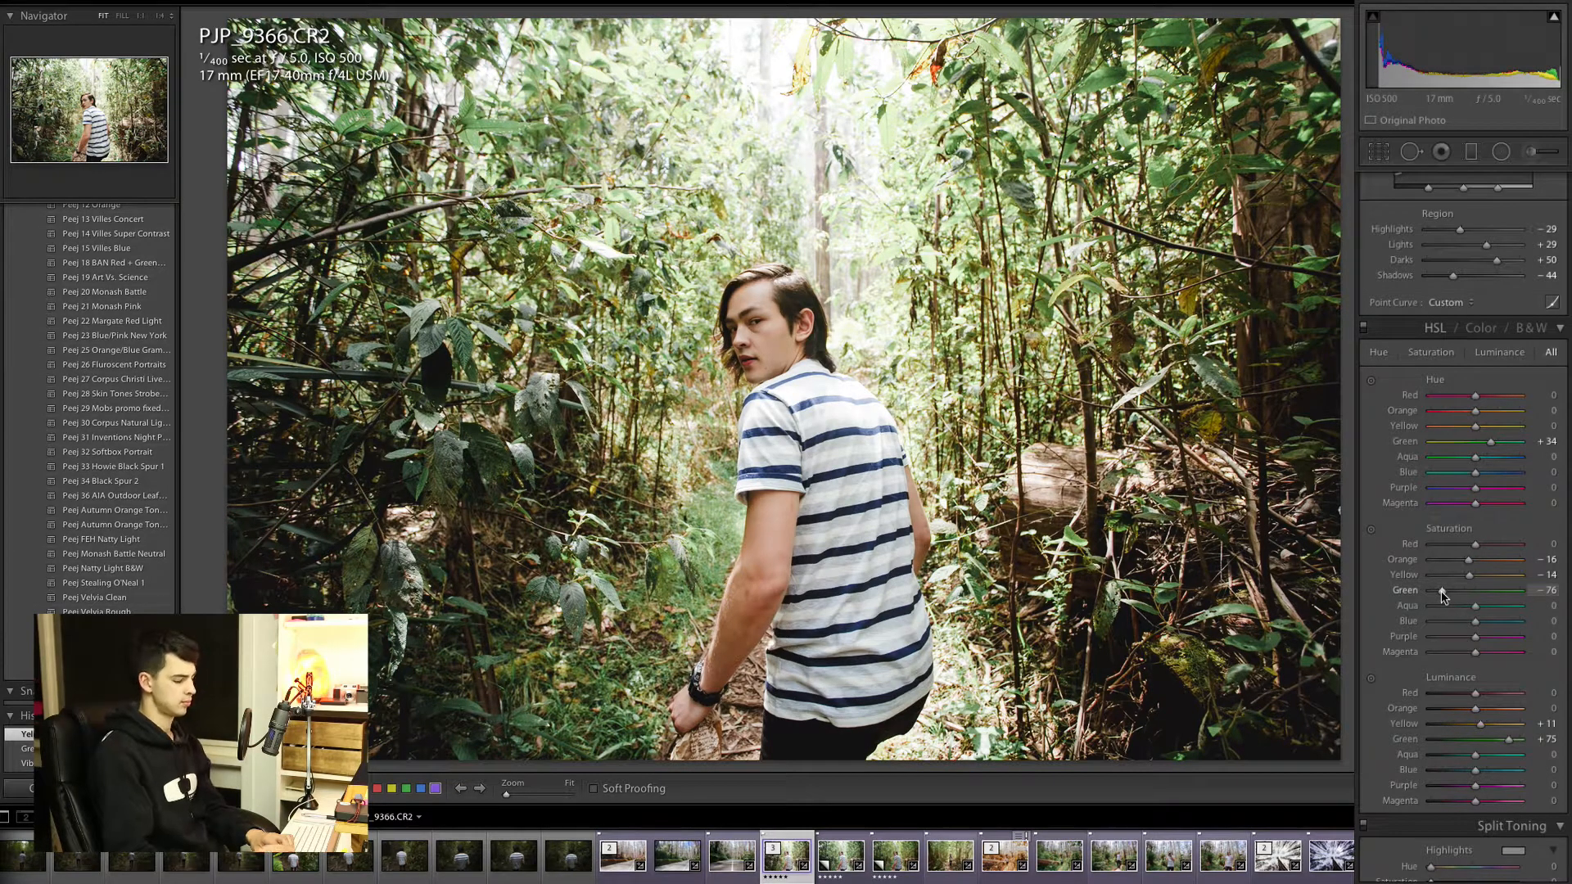
Step: Compare the photo with the original after the green and yellow HSL changes
key(backslash)
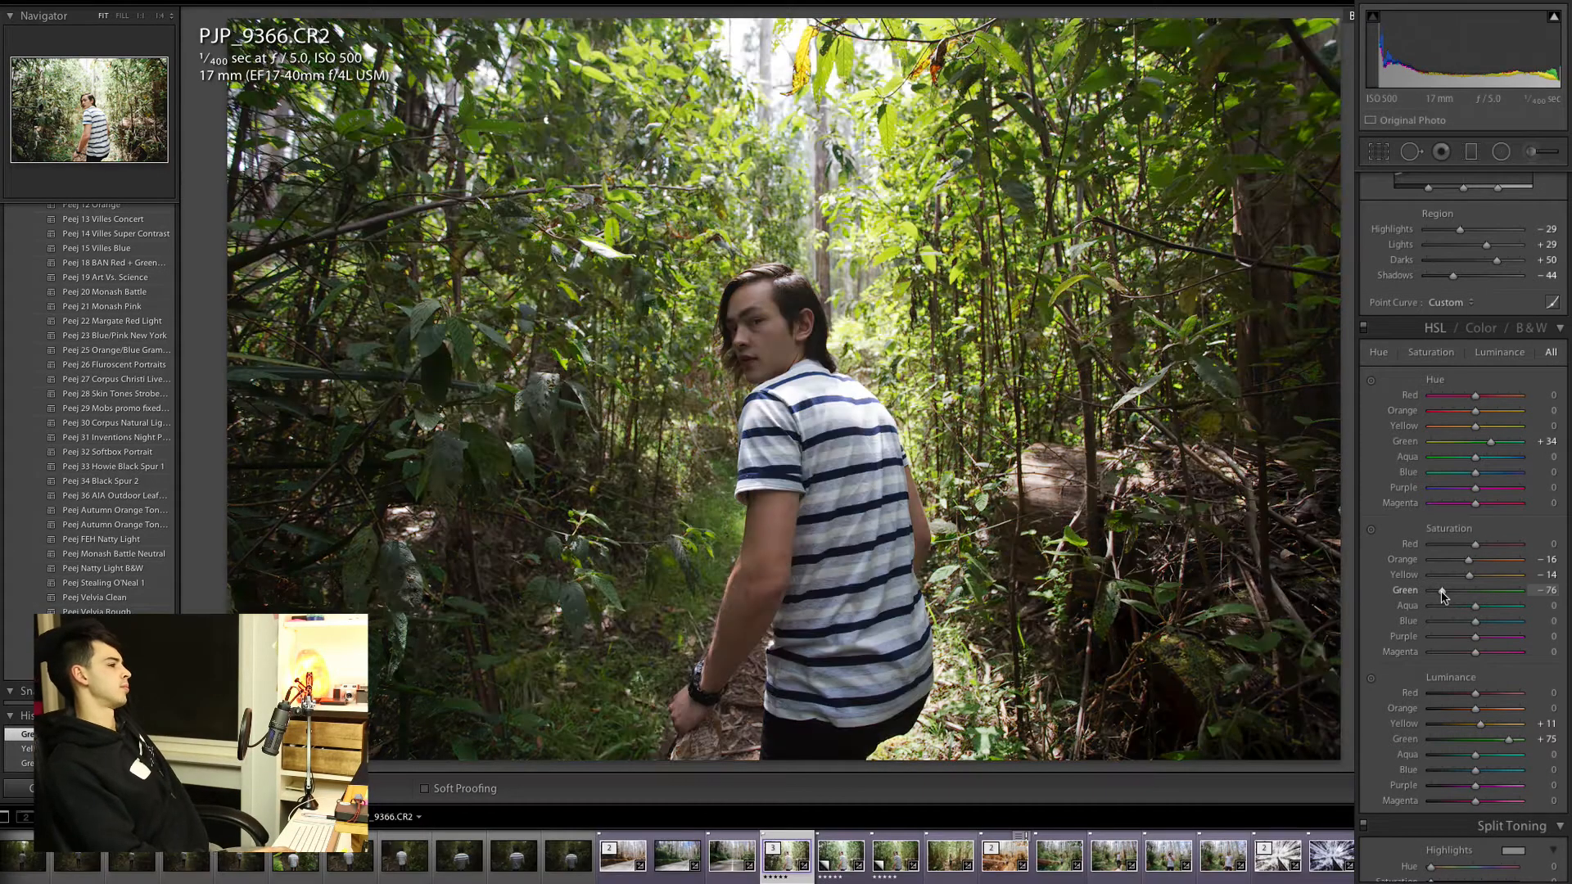
key(backslash)
key(backslash)
key(backslash)
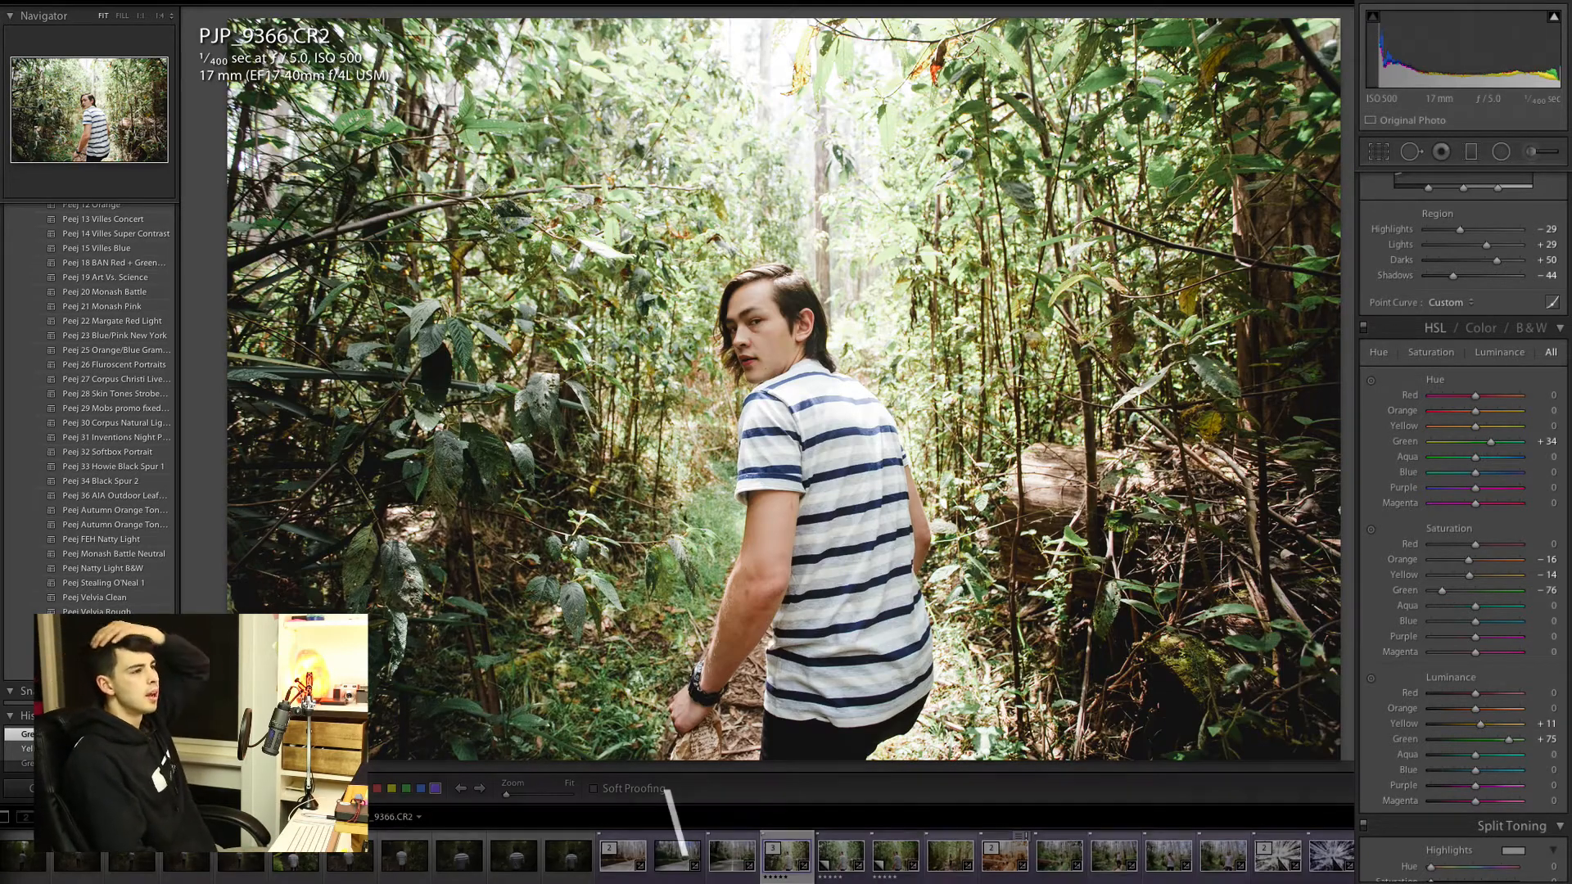
Step: Paint a new adjustment brush mask with Exposure -0.11 and Clarity 7 over the dark foliage left of the man, using brush size 27
click(1533, 151)
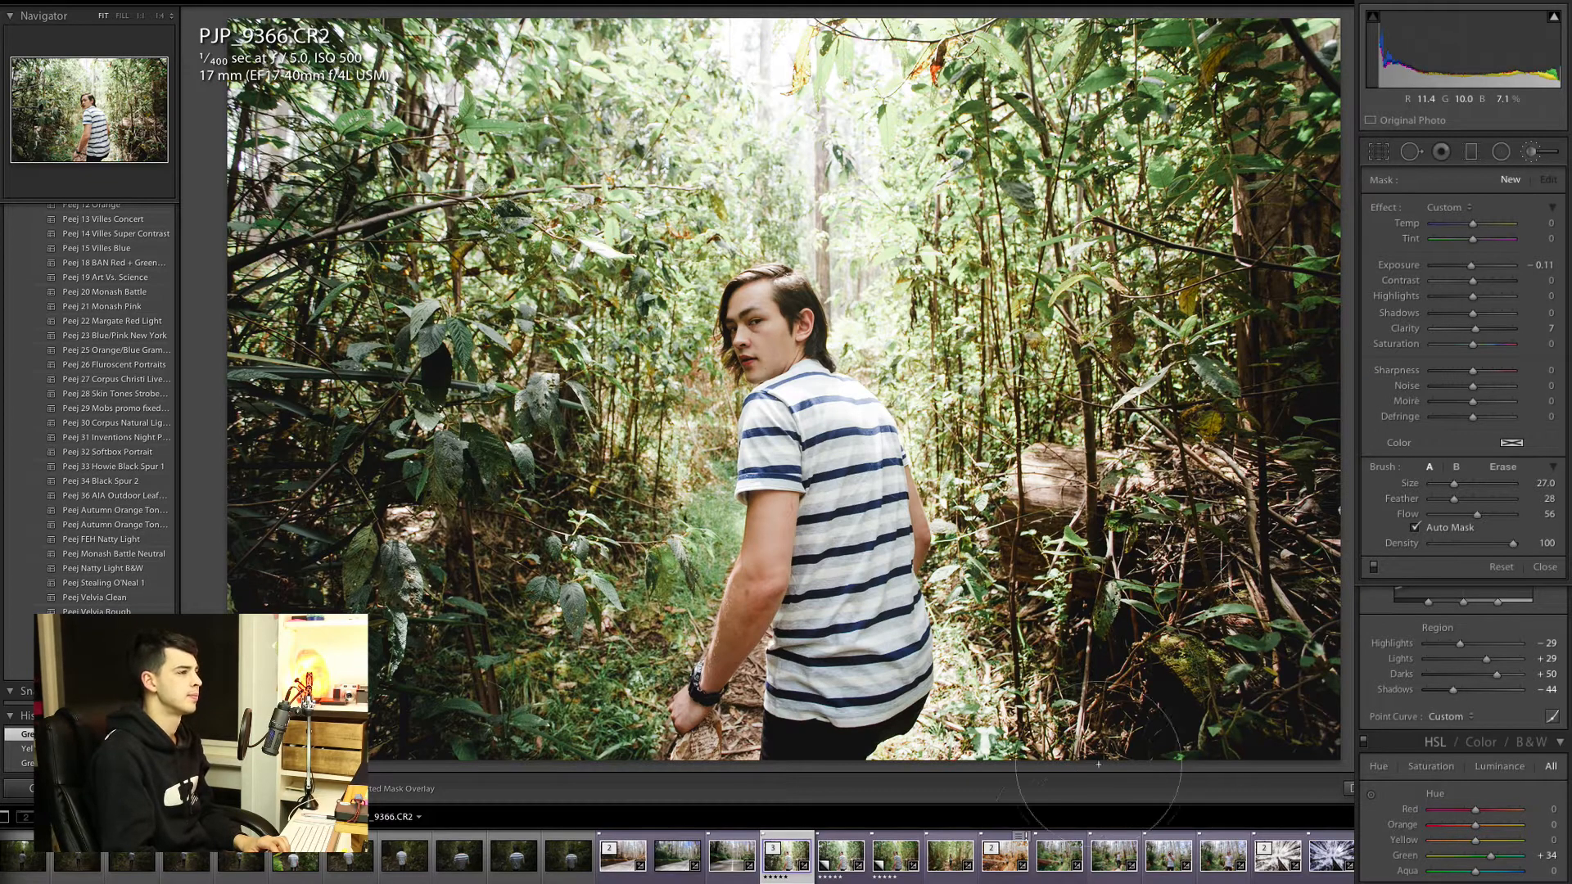
mouse_move(385, 513)
mouse_down()
mouse_move(259, 265)
mouse_move(427, 284)
mouse_up()
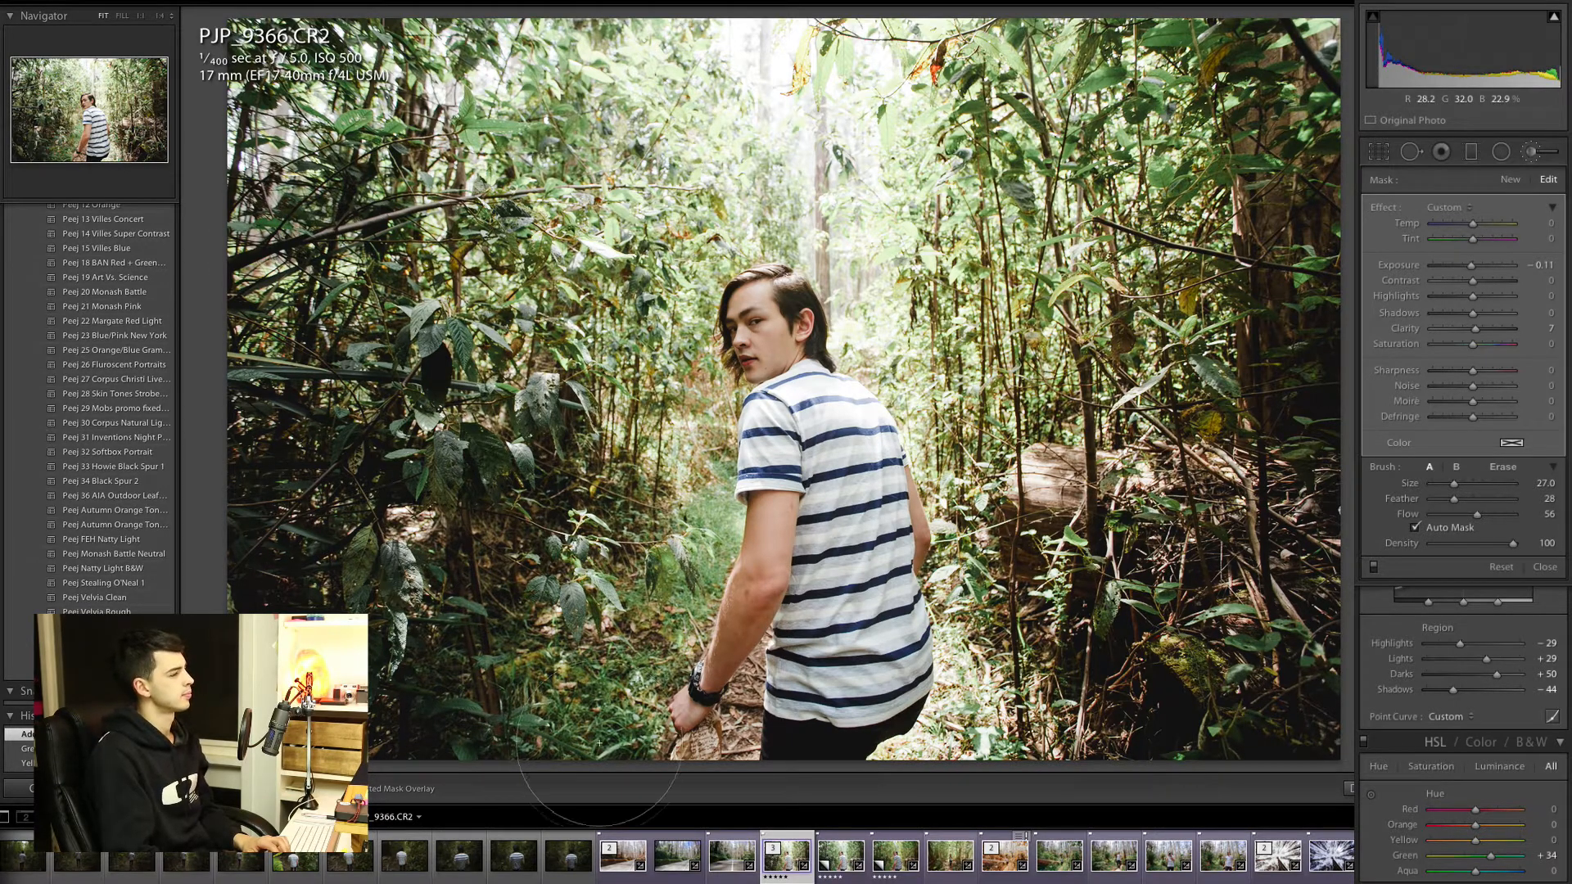
drag(576, 502, 565, 511)
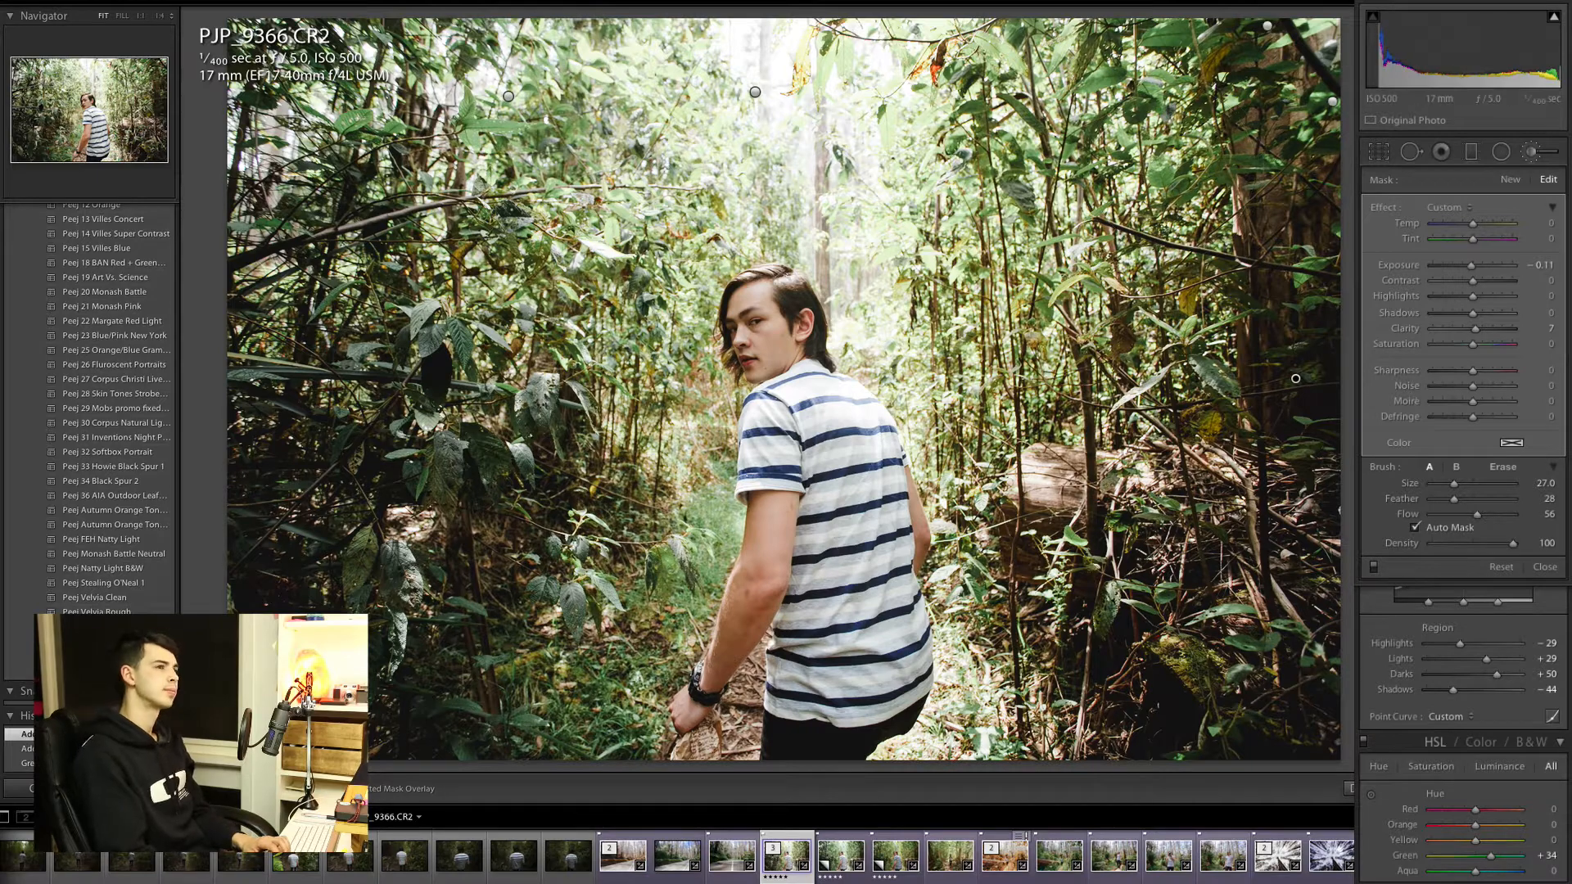
click(1531, 152)
Step: Set the Blue Primary hue to -10 in the camera calibration
scroll(1466, 410, down, 10)
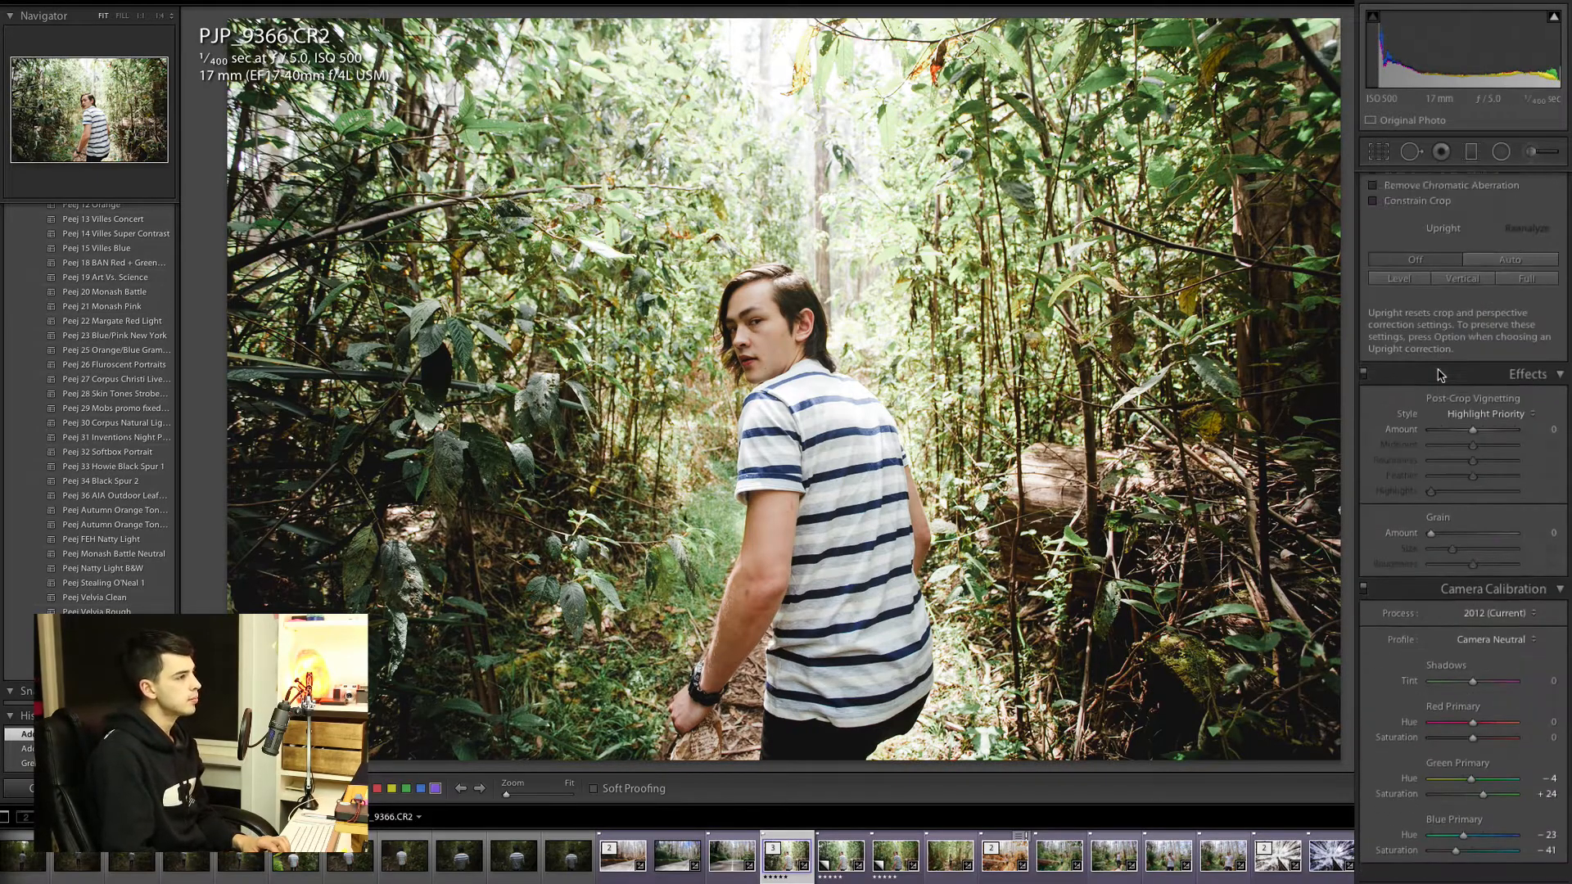
click(1547, 847)
key(Up)
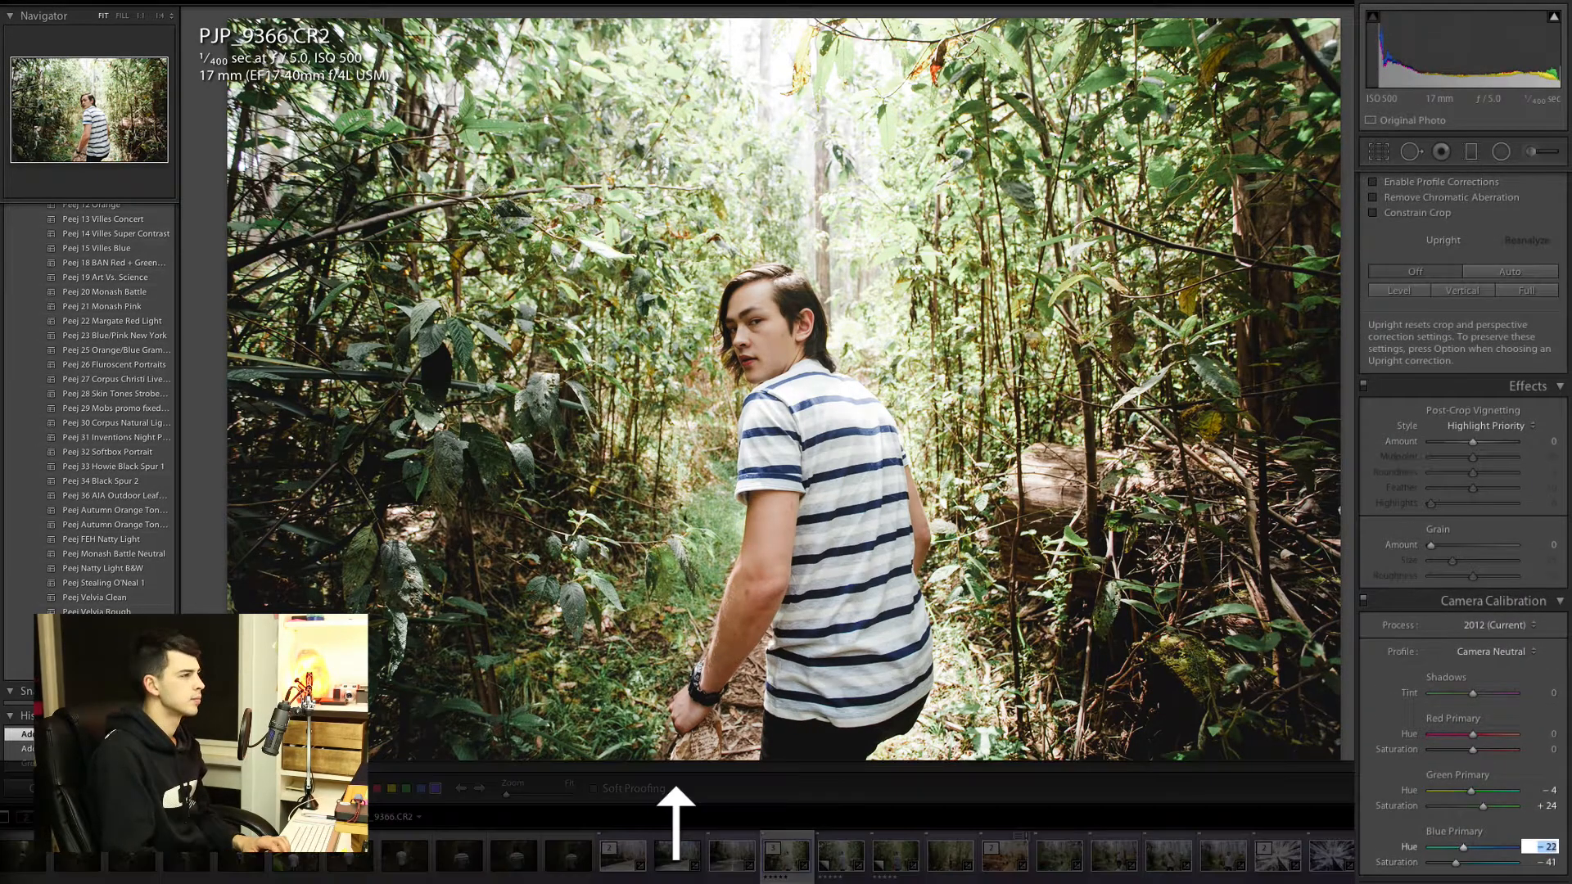
key(Up)
key(Up)
key(Up)
key(Up)
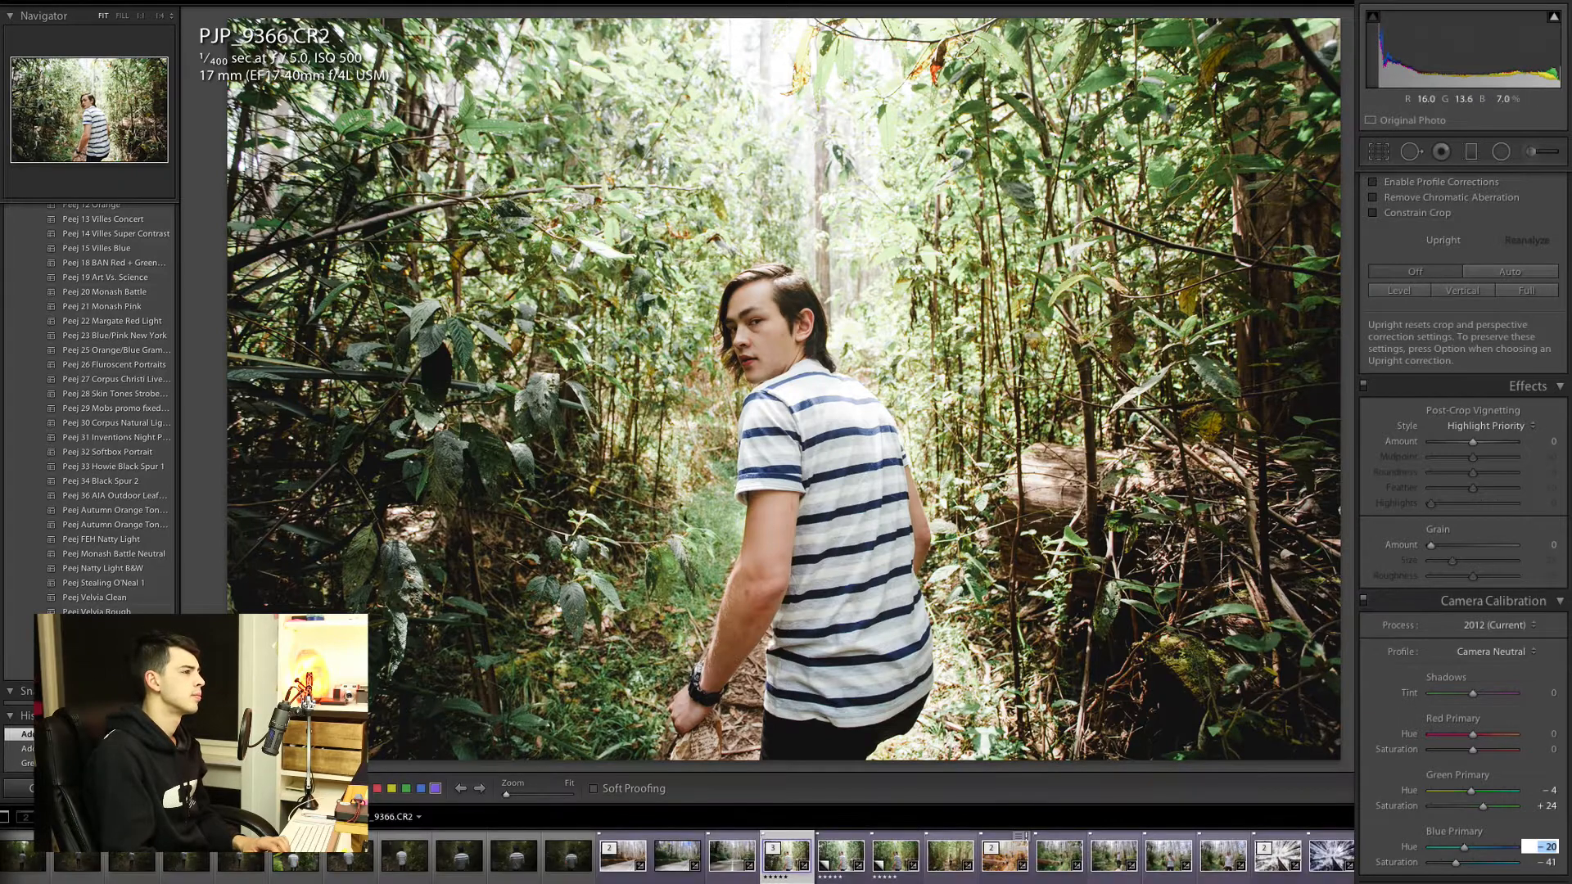
key(Up)
key(Up)
key(Up)
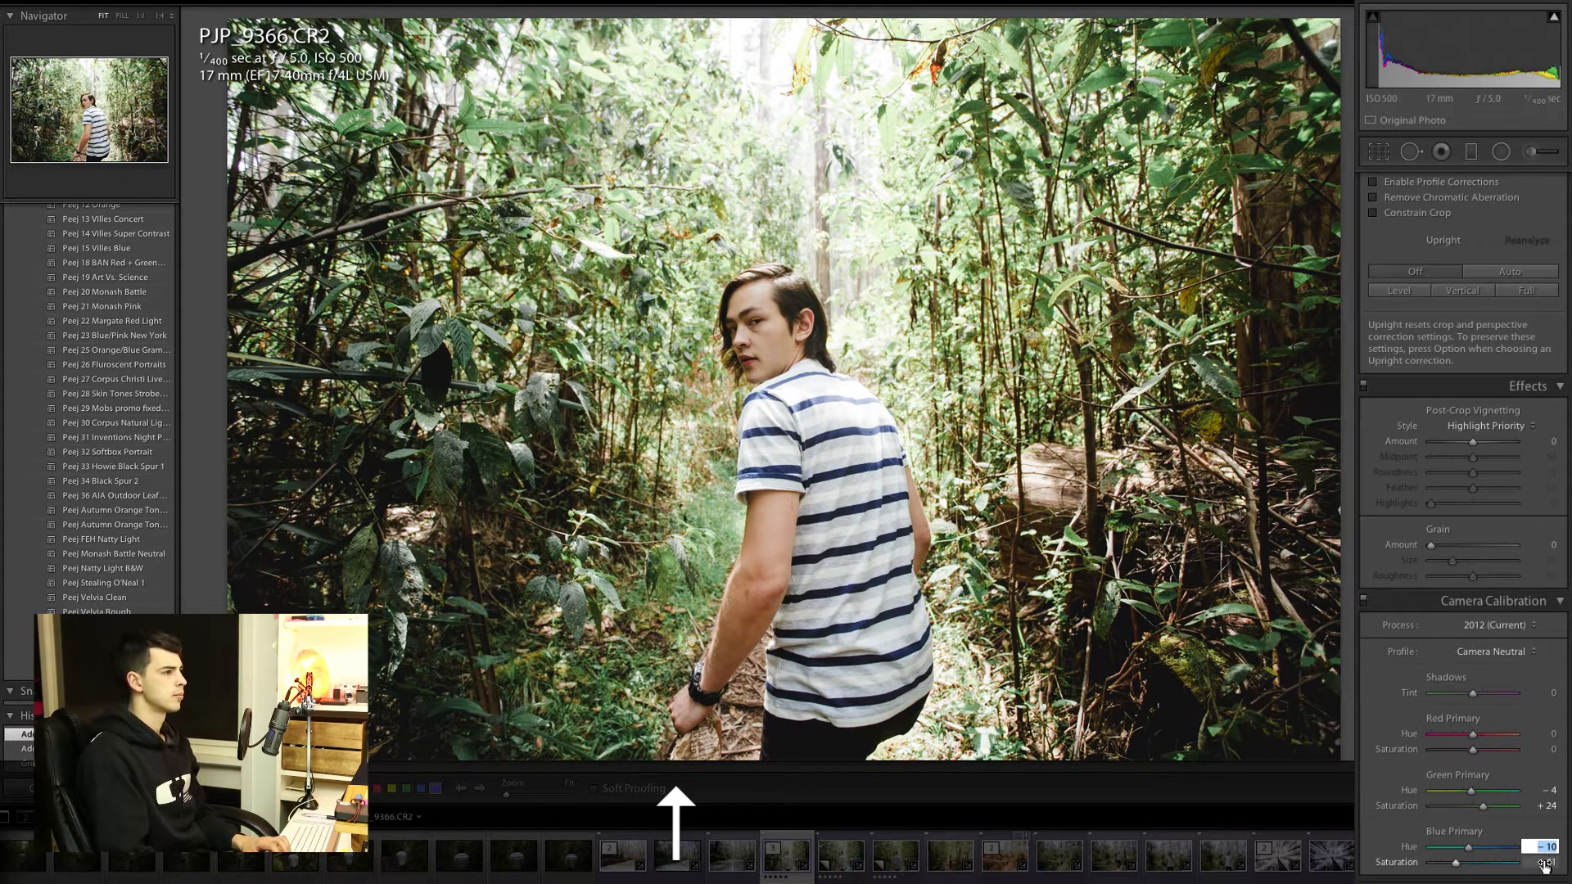
Step: Raise the Blue Primary saturation to -21 in the camera calibration
click(1544, 864)
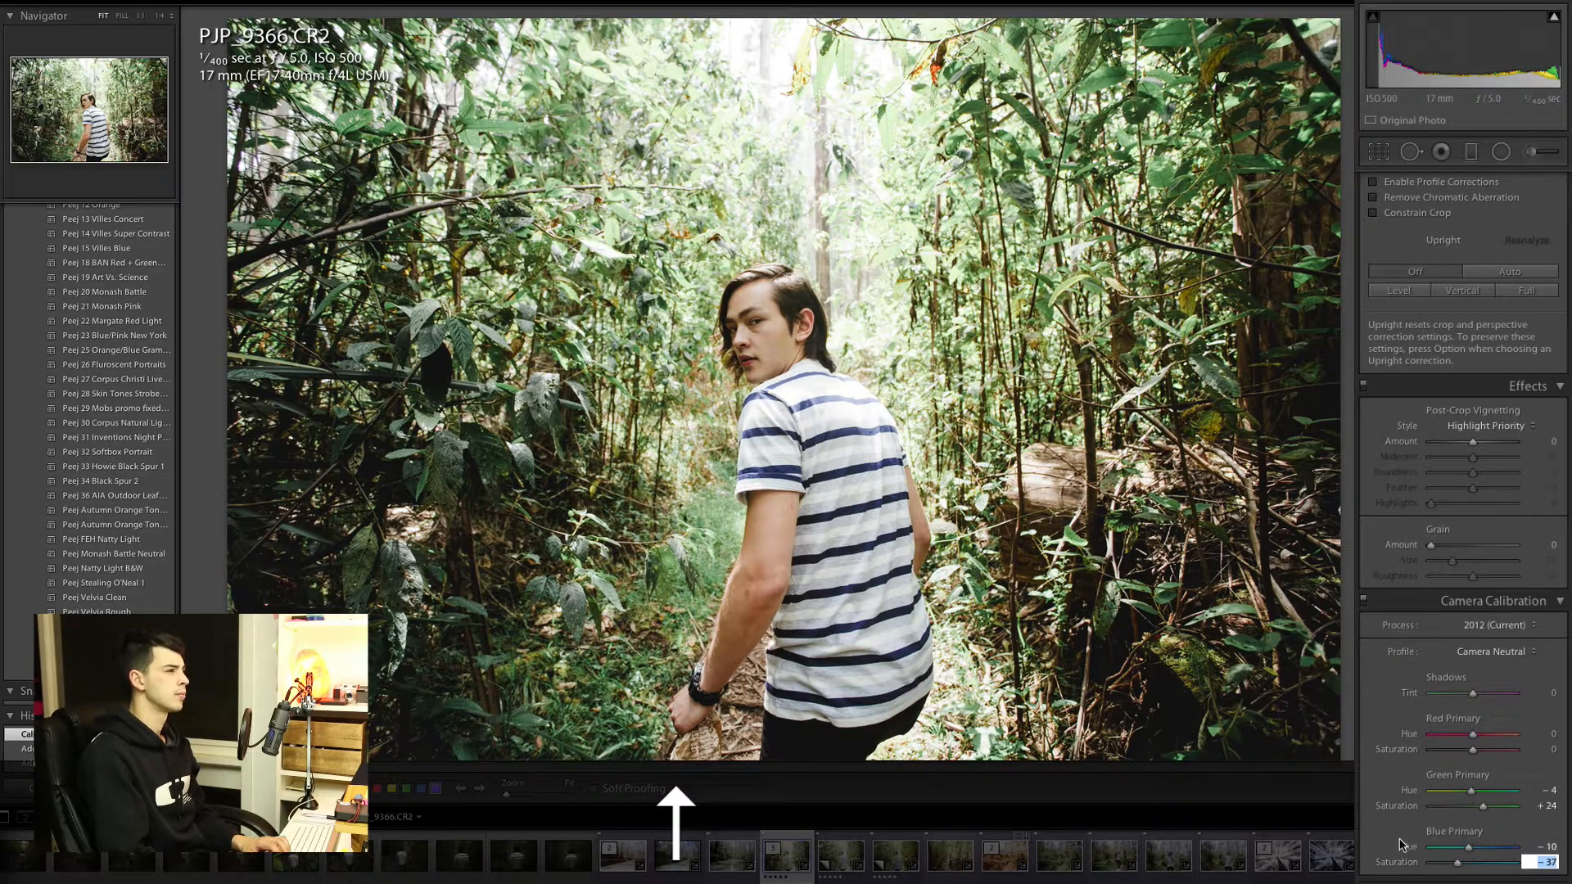
key(Up)
key(Up)
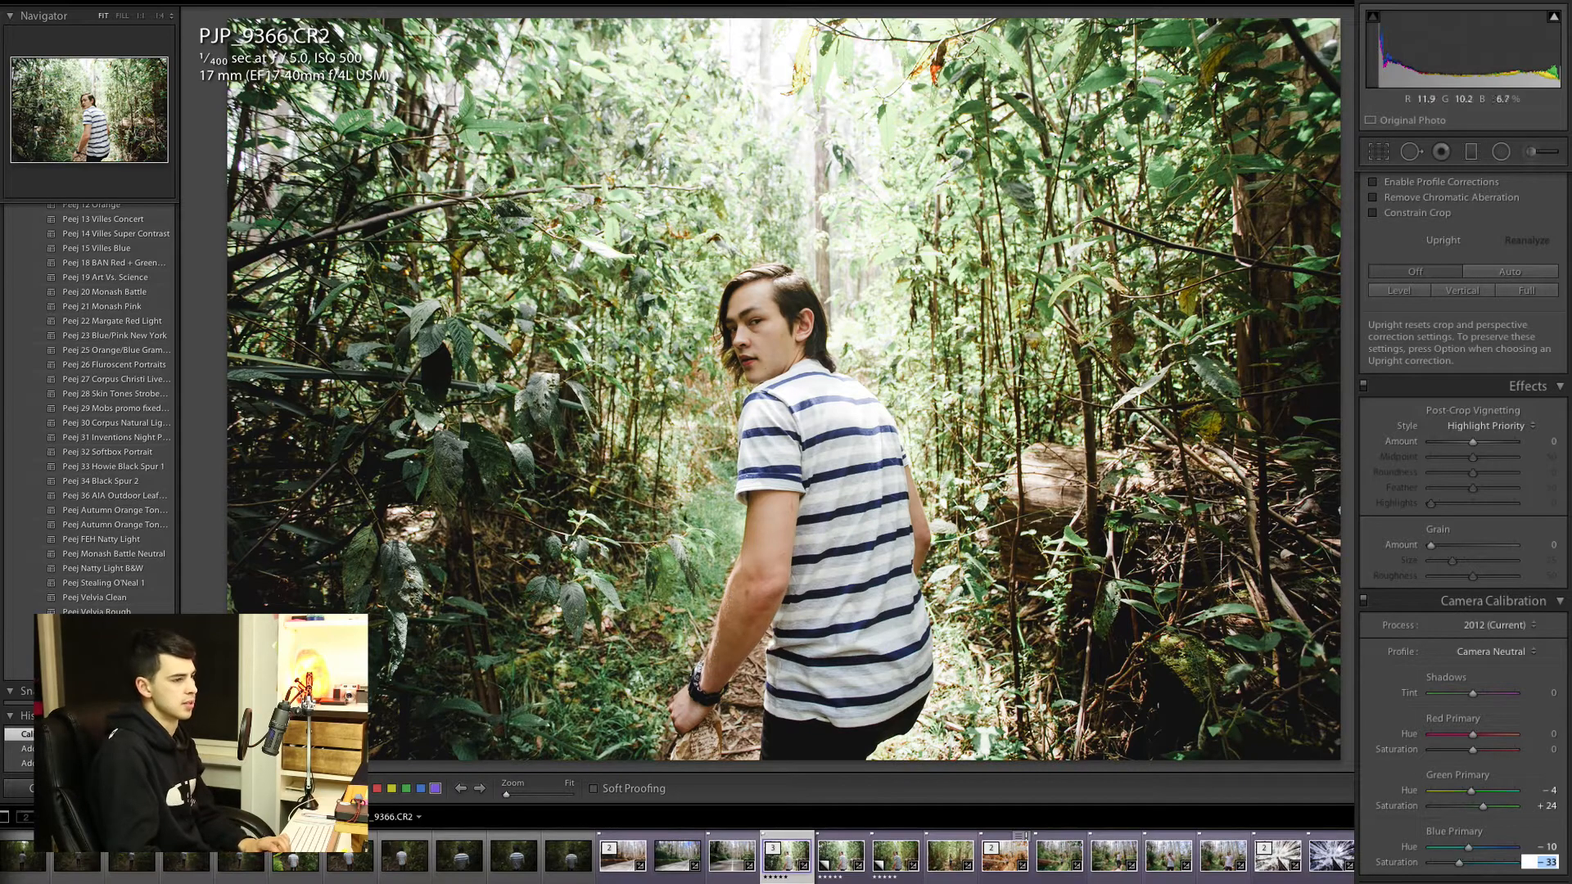
key(Up)
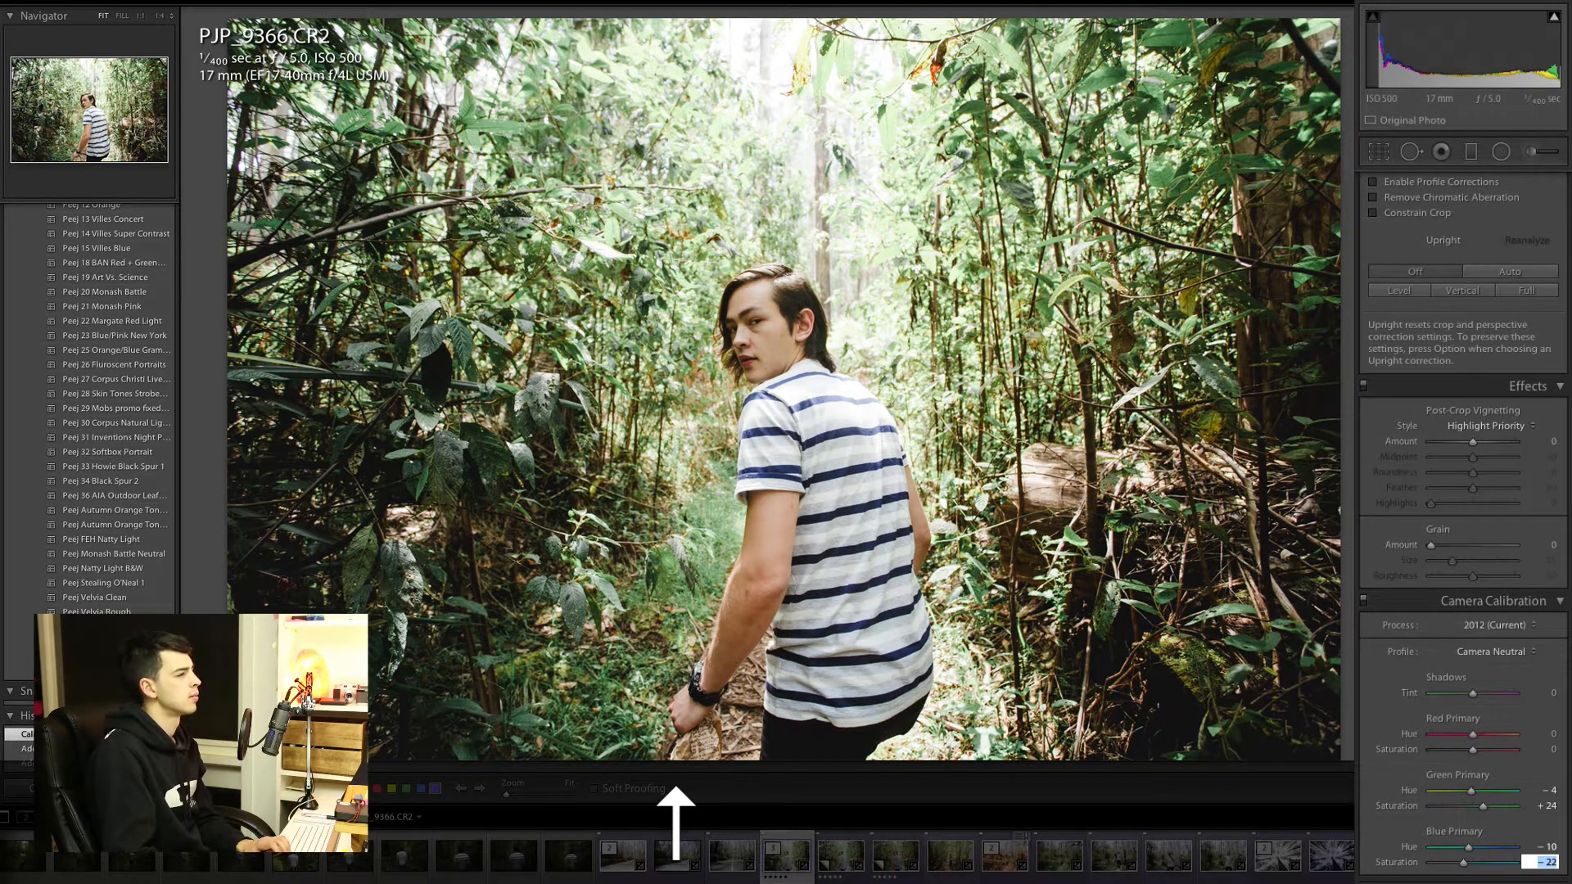
key(Up)
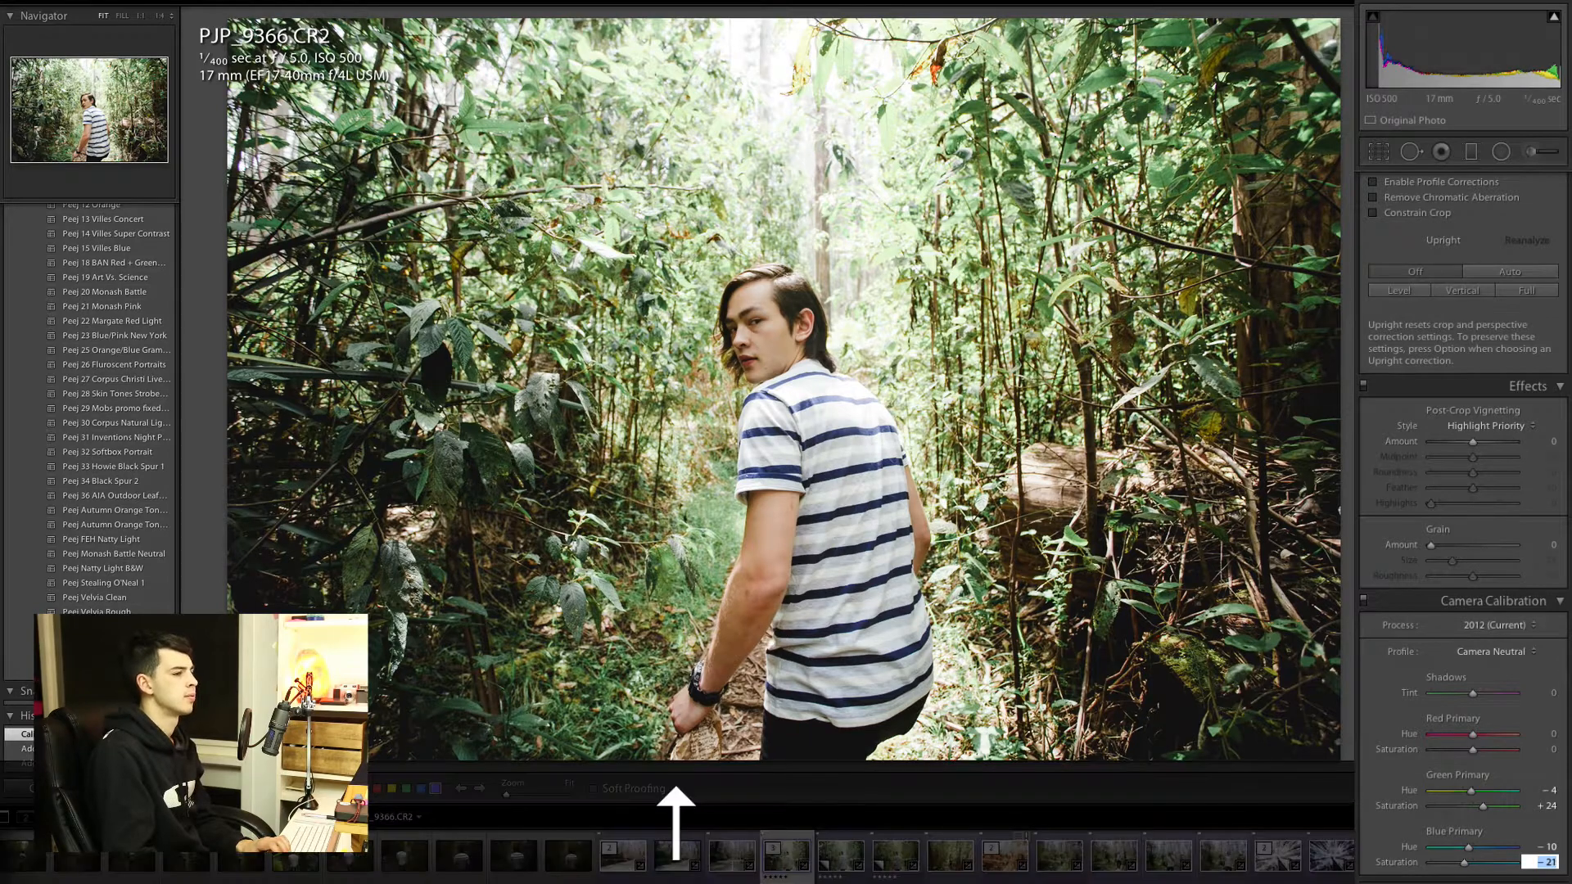
Step: Try a Red Primary hue of +14, reset it to 0, and set the Red Primary saturation to -4
click(1554, 734)
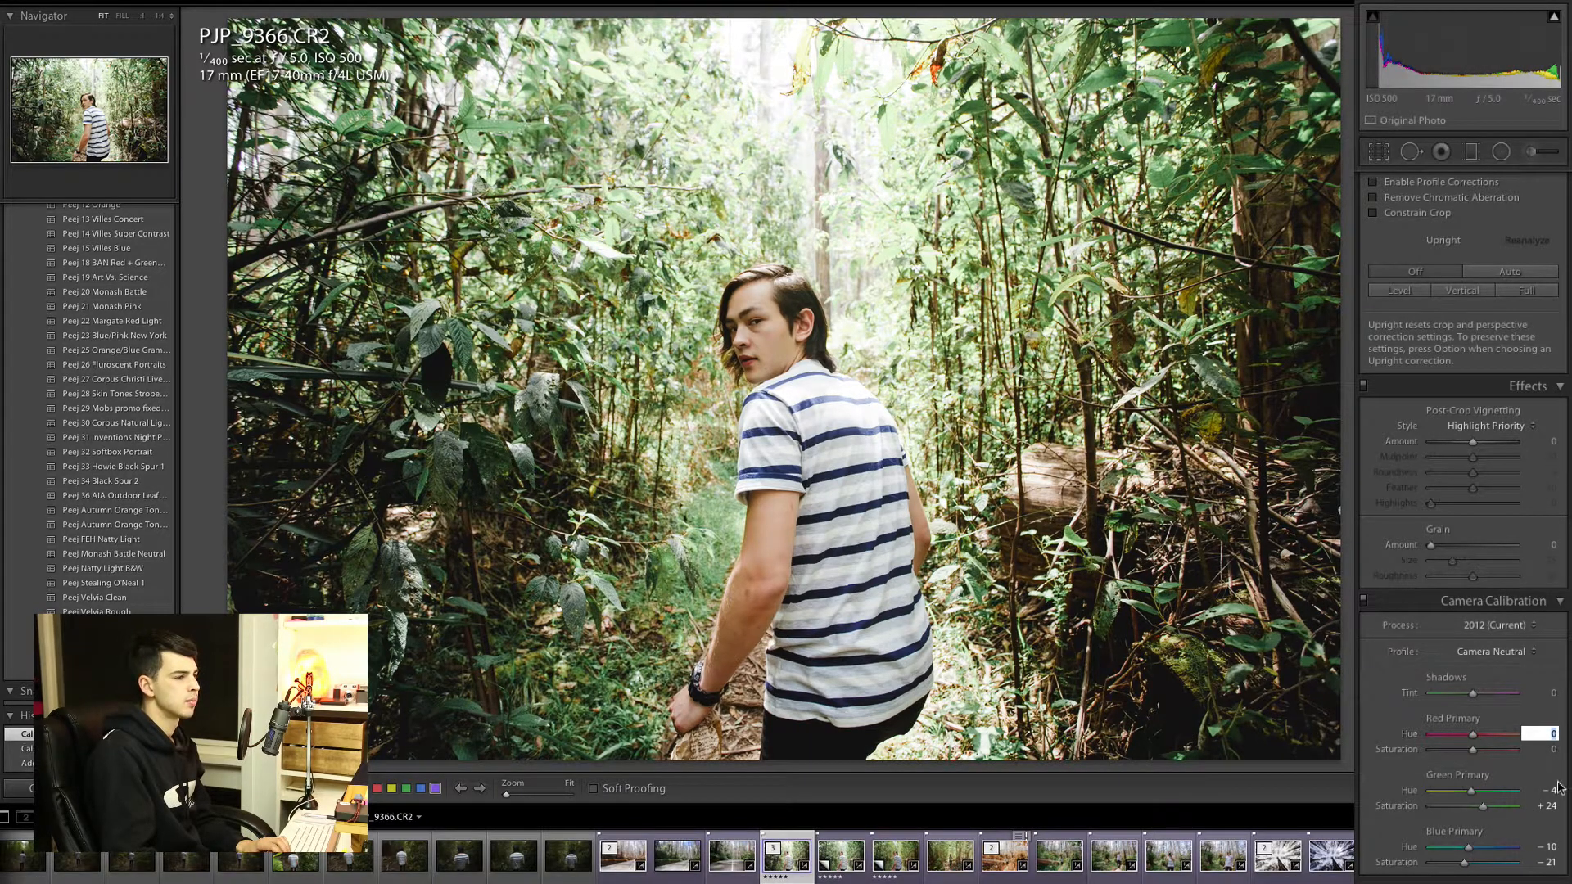
key(Up)
key(Up)
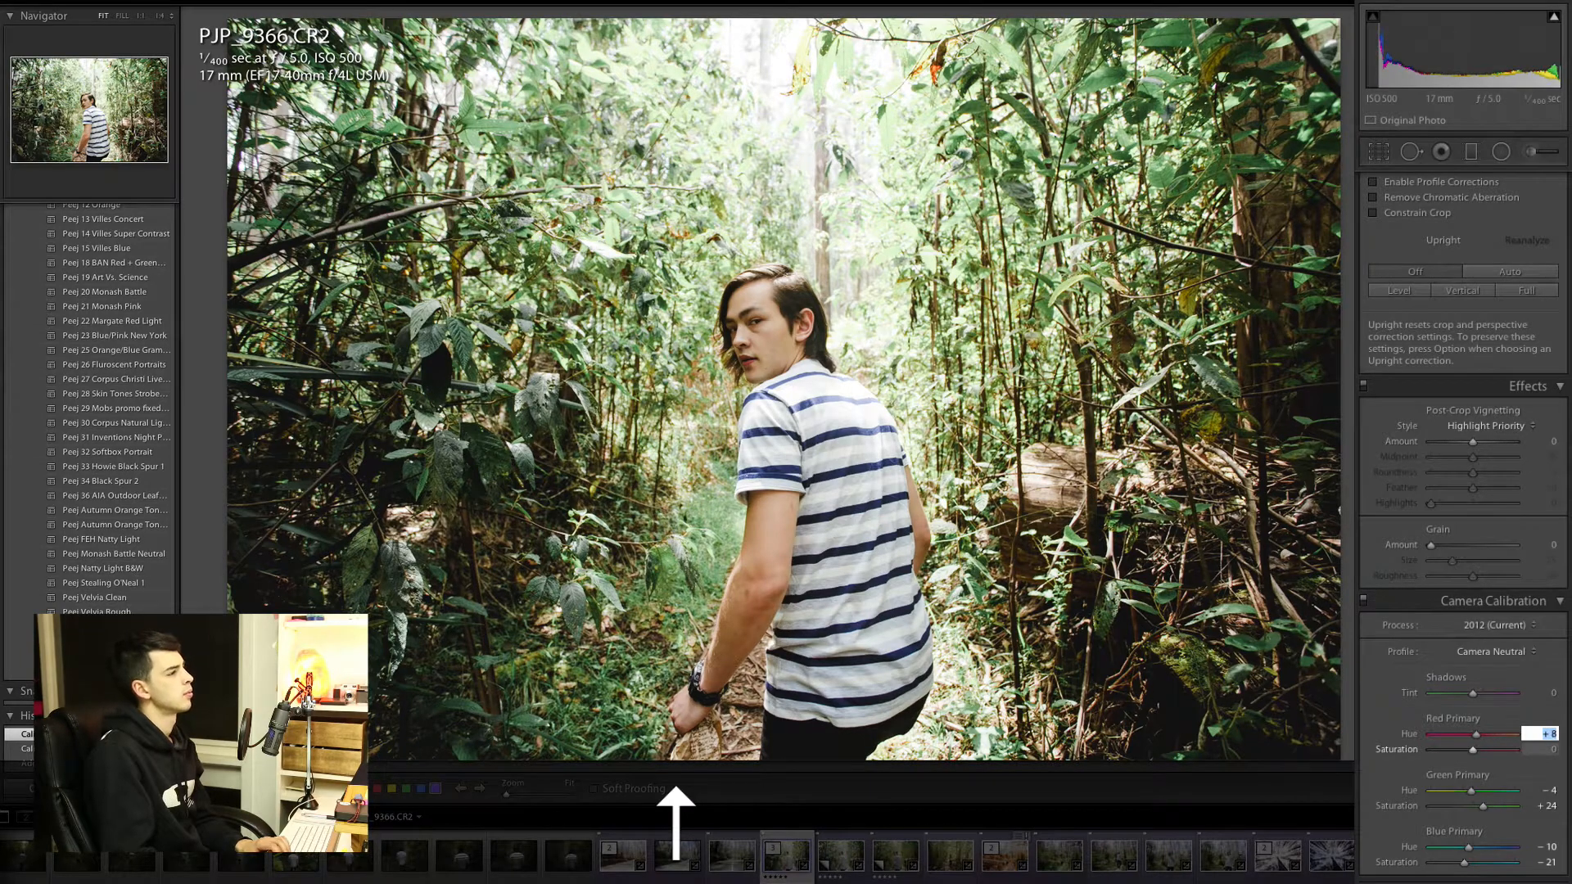
key(Up)
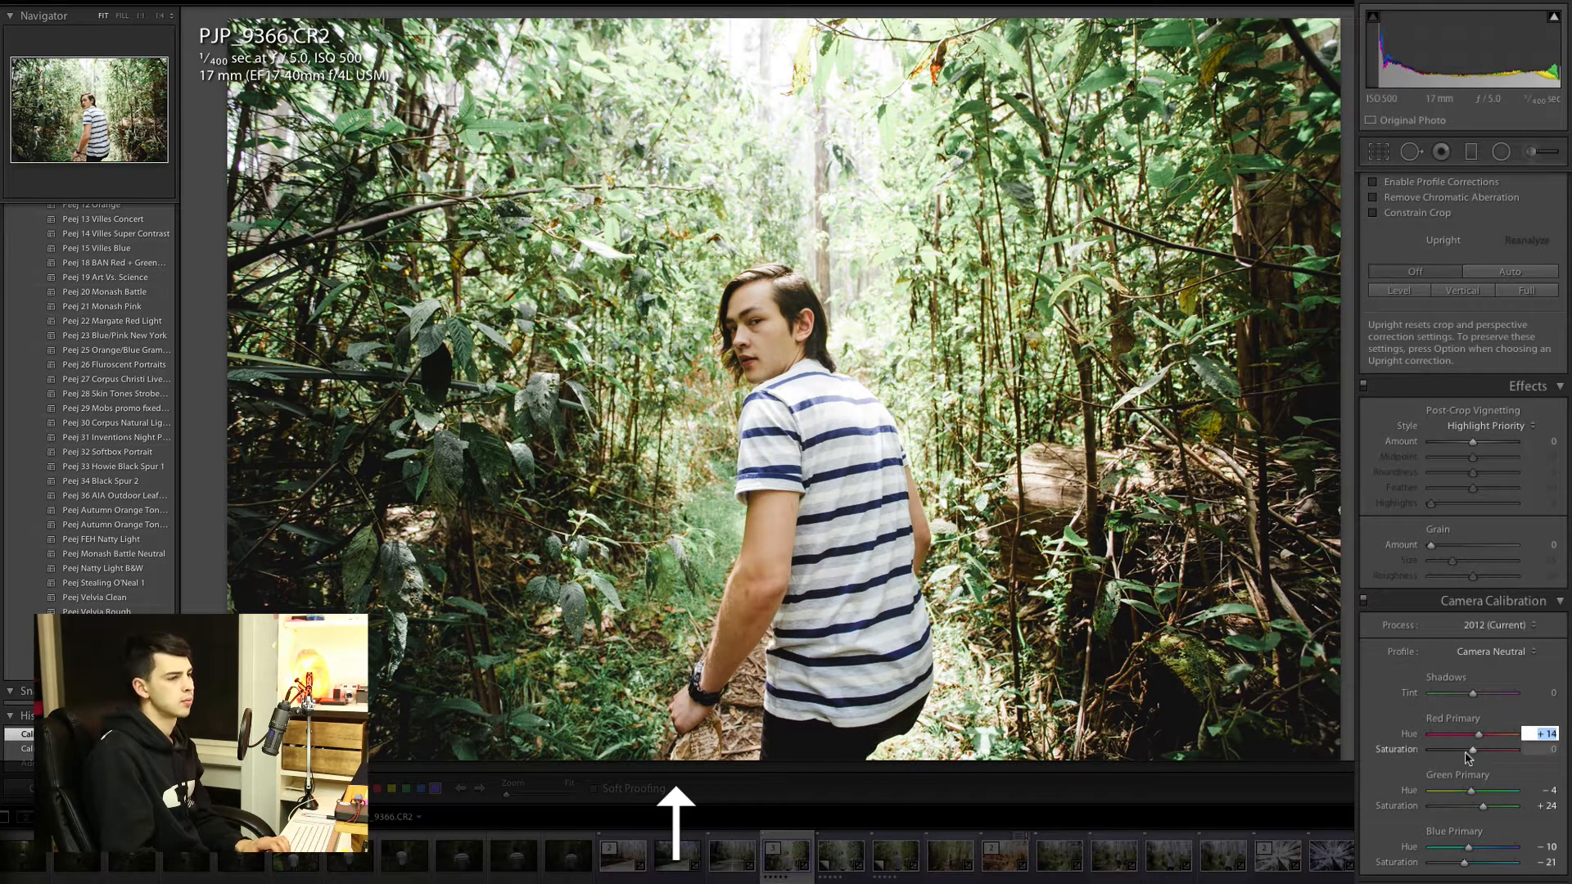
drag(1473, 751, 1466, 752)
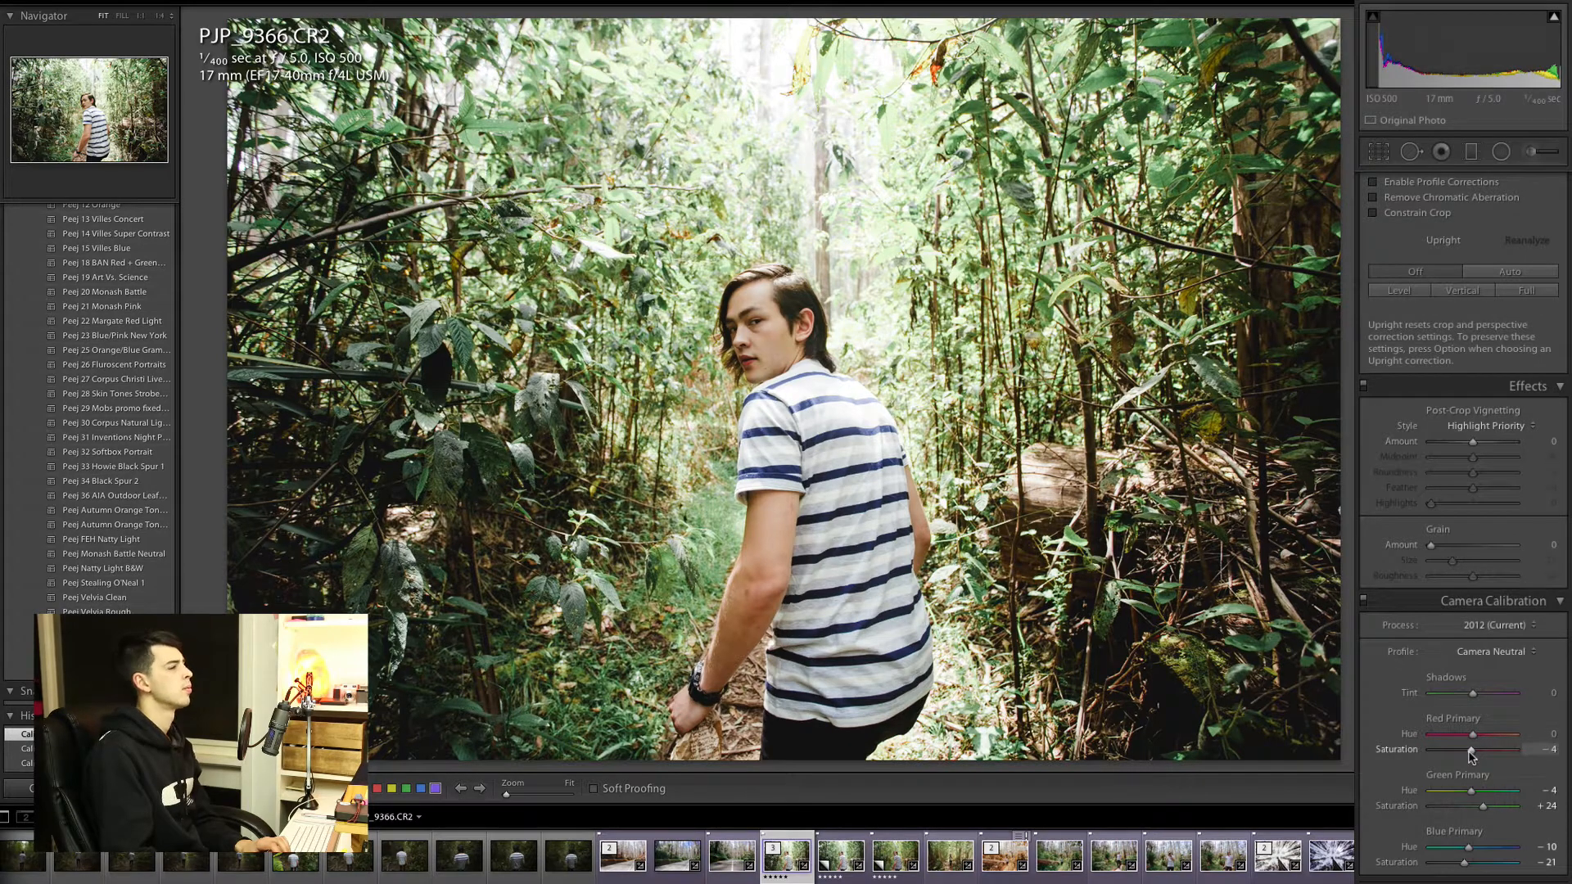
Step: Compare the edited photo with the original after the camera calibration changes
scroll(1470, 753, up, 15)
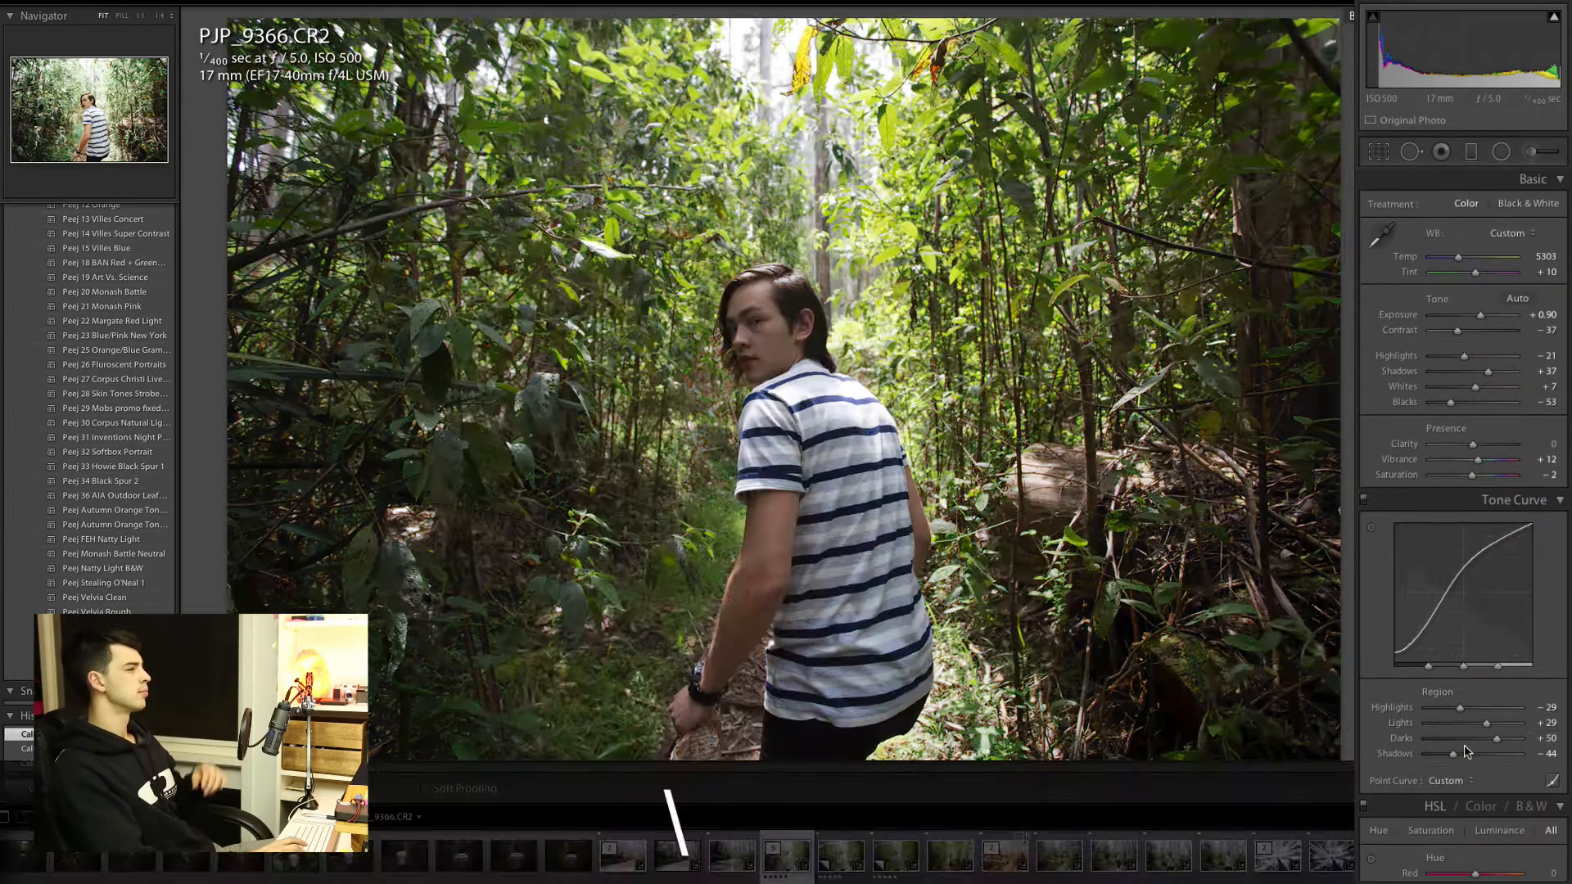
key(backslash)
key(backslash)
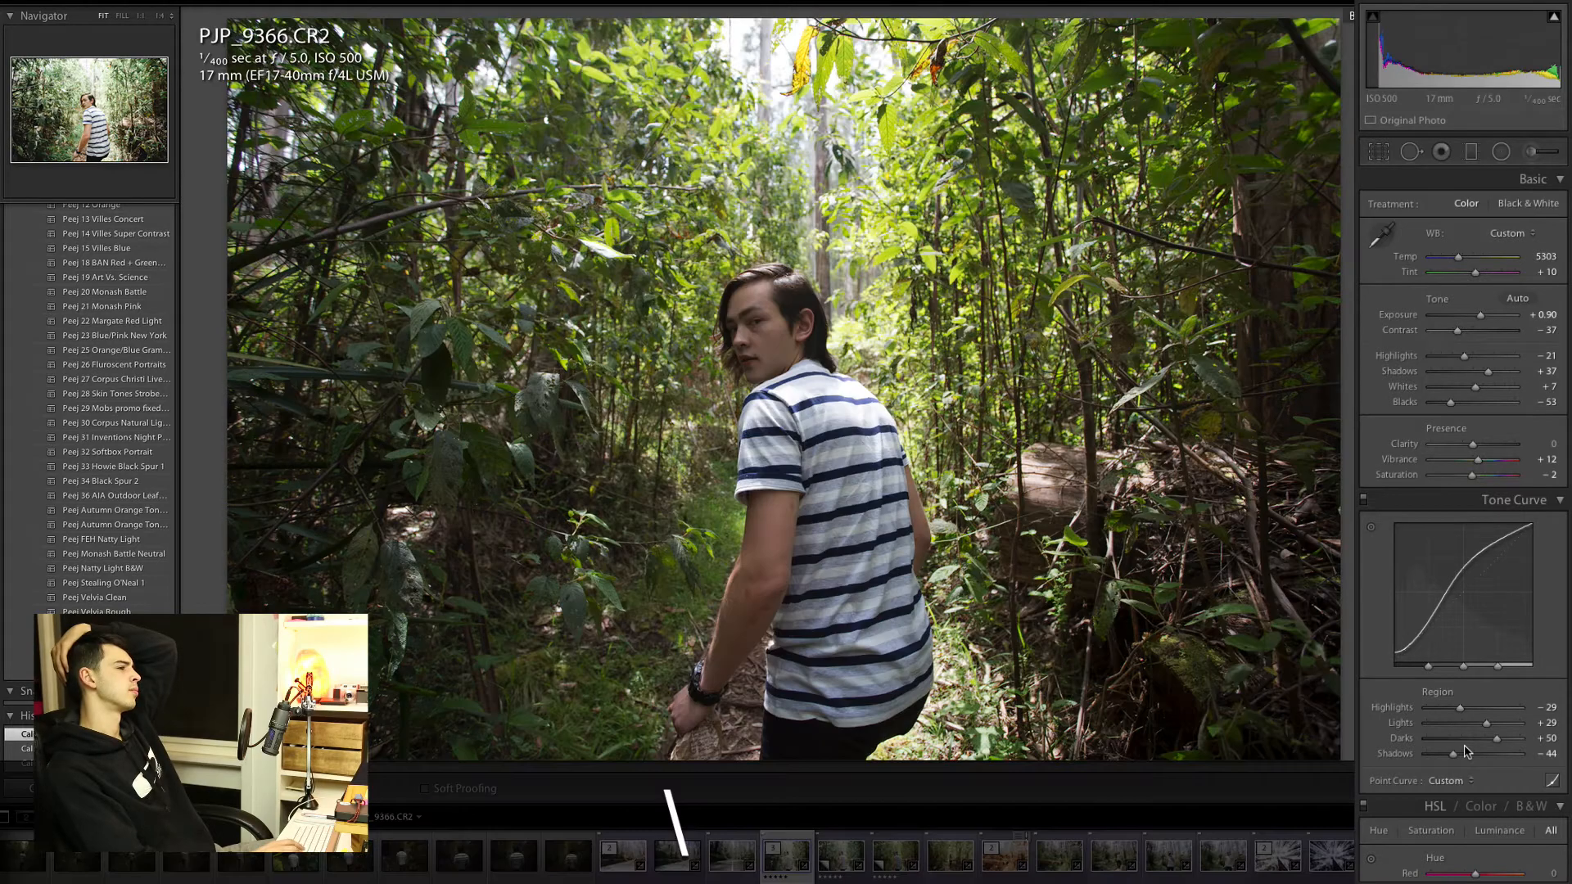
Step: Switch repeatedly between the original and edited versions to examine the overall brightness, foliage colour and skin tones
key(backslash)
key(backslash)
key(backslash)
key(backslash)
key(backslash)
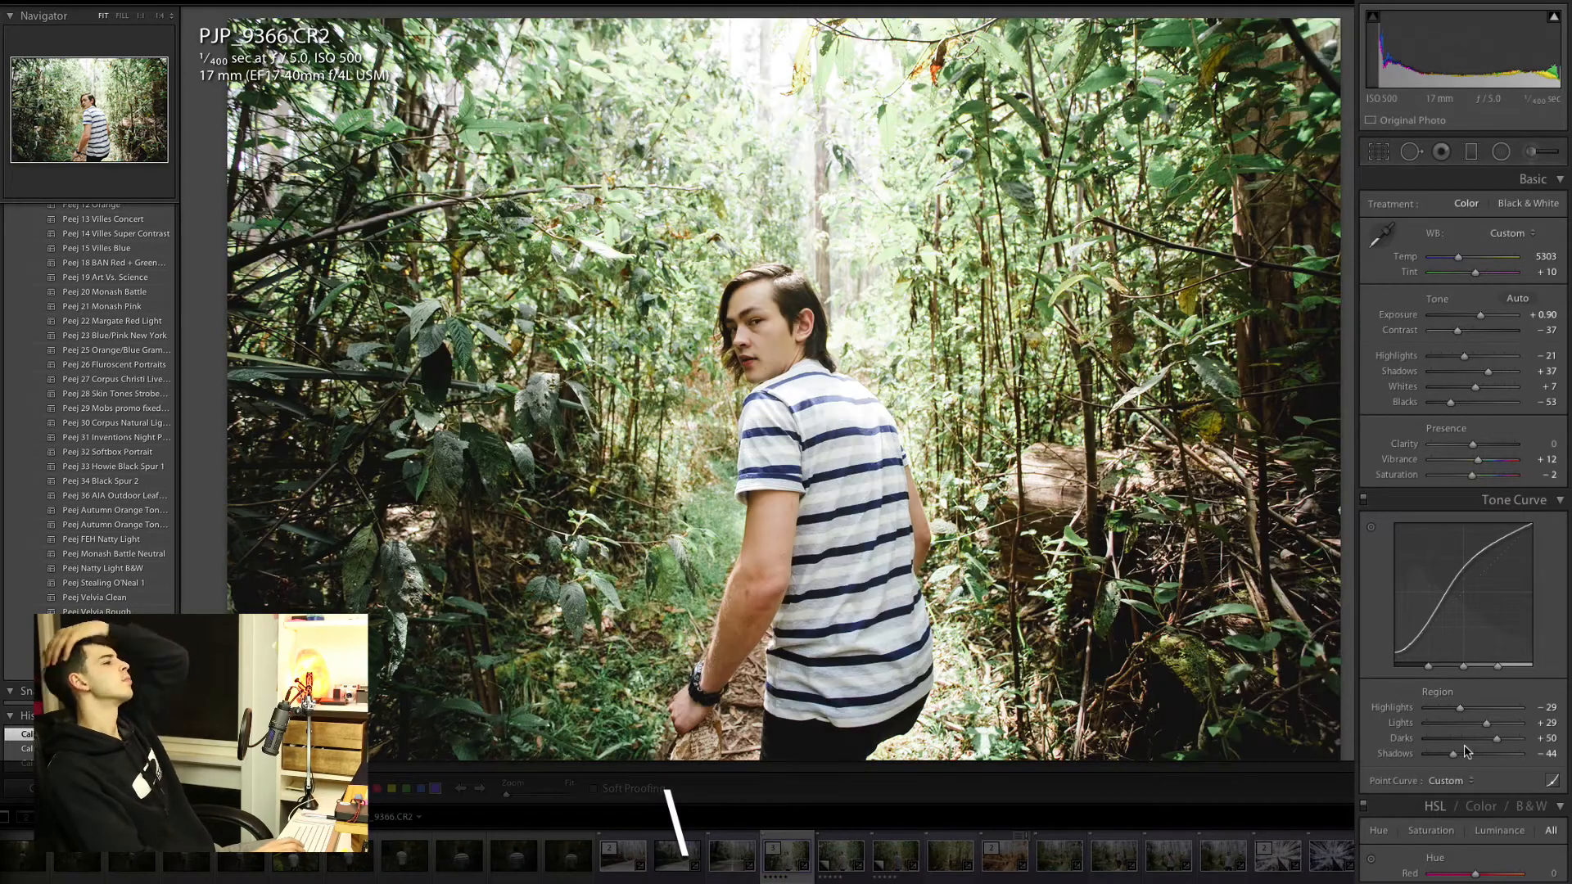
key(backslash)
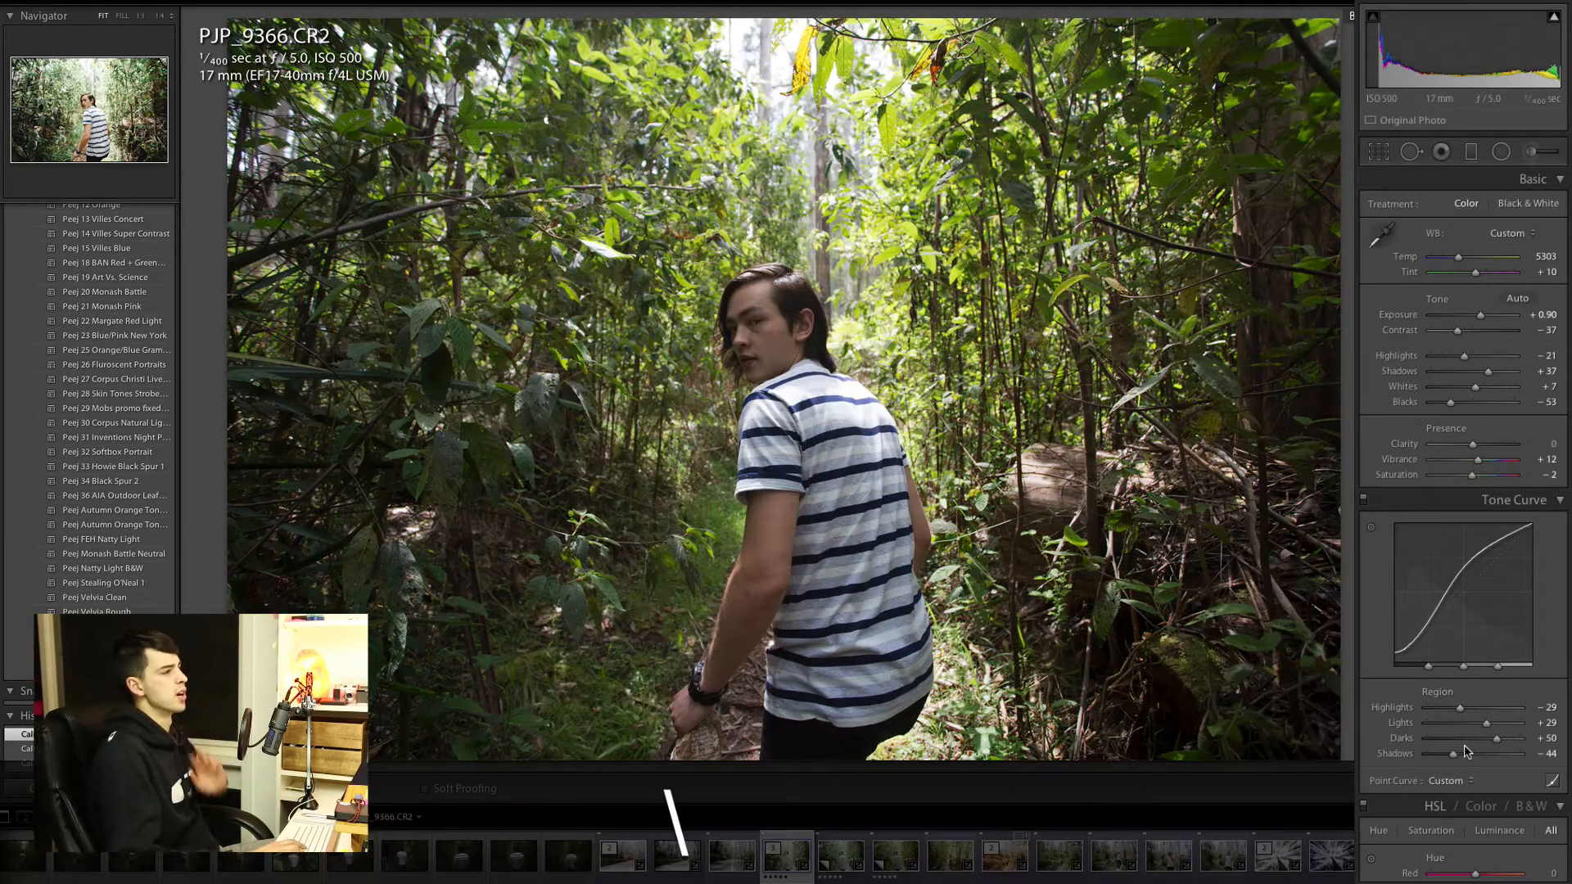
key(backslash)
key(backslash)
key(backslash)
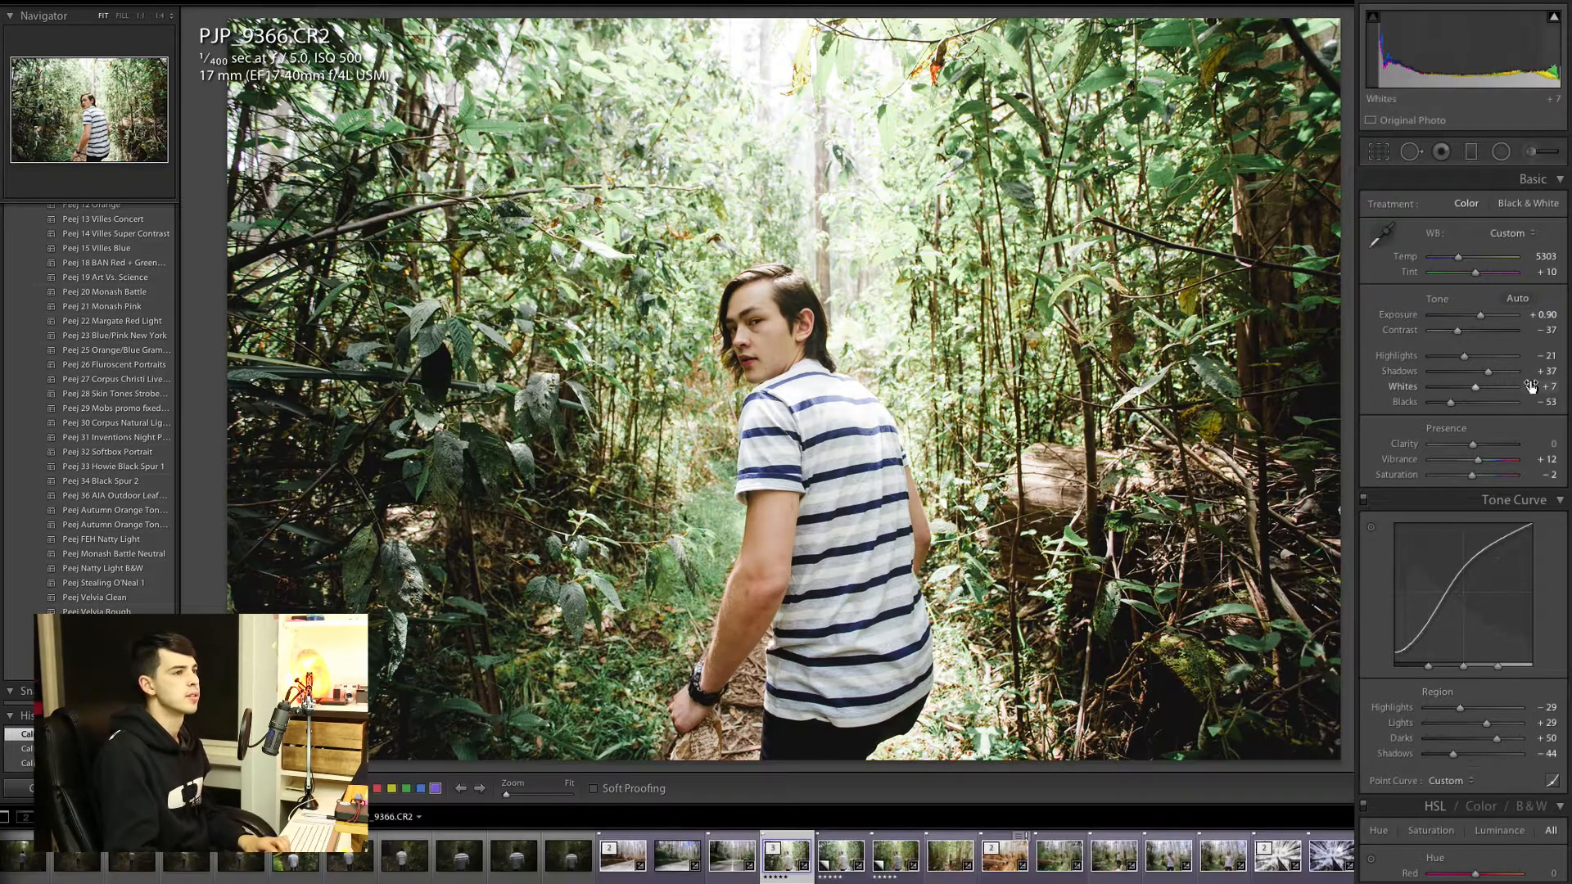
Step: Set the white balance to Temp 5403 and Tint +8, and the HSL Orange hue to -20
scroll(1549, 272, down, 6)
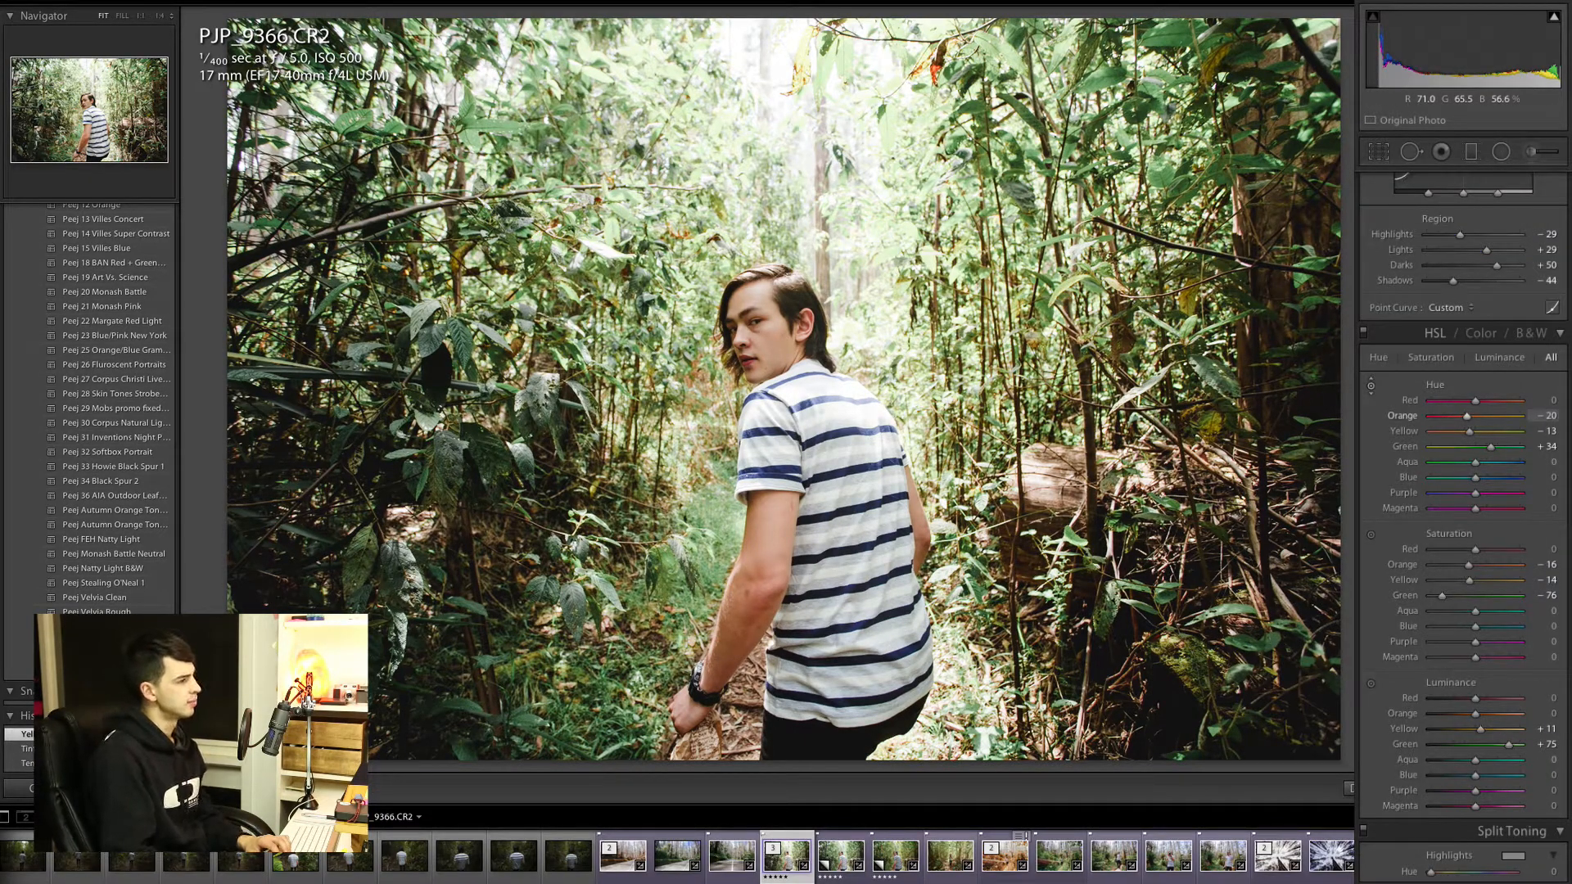
key(backslash)
key(backslash)
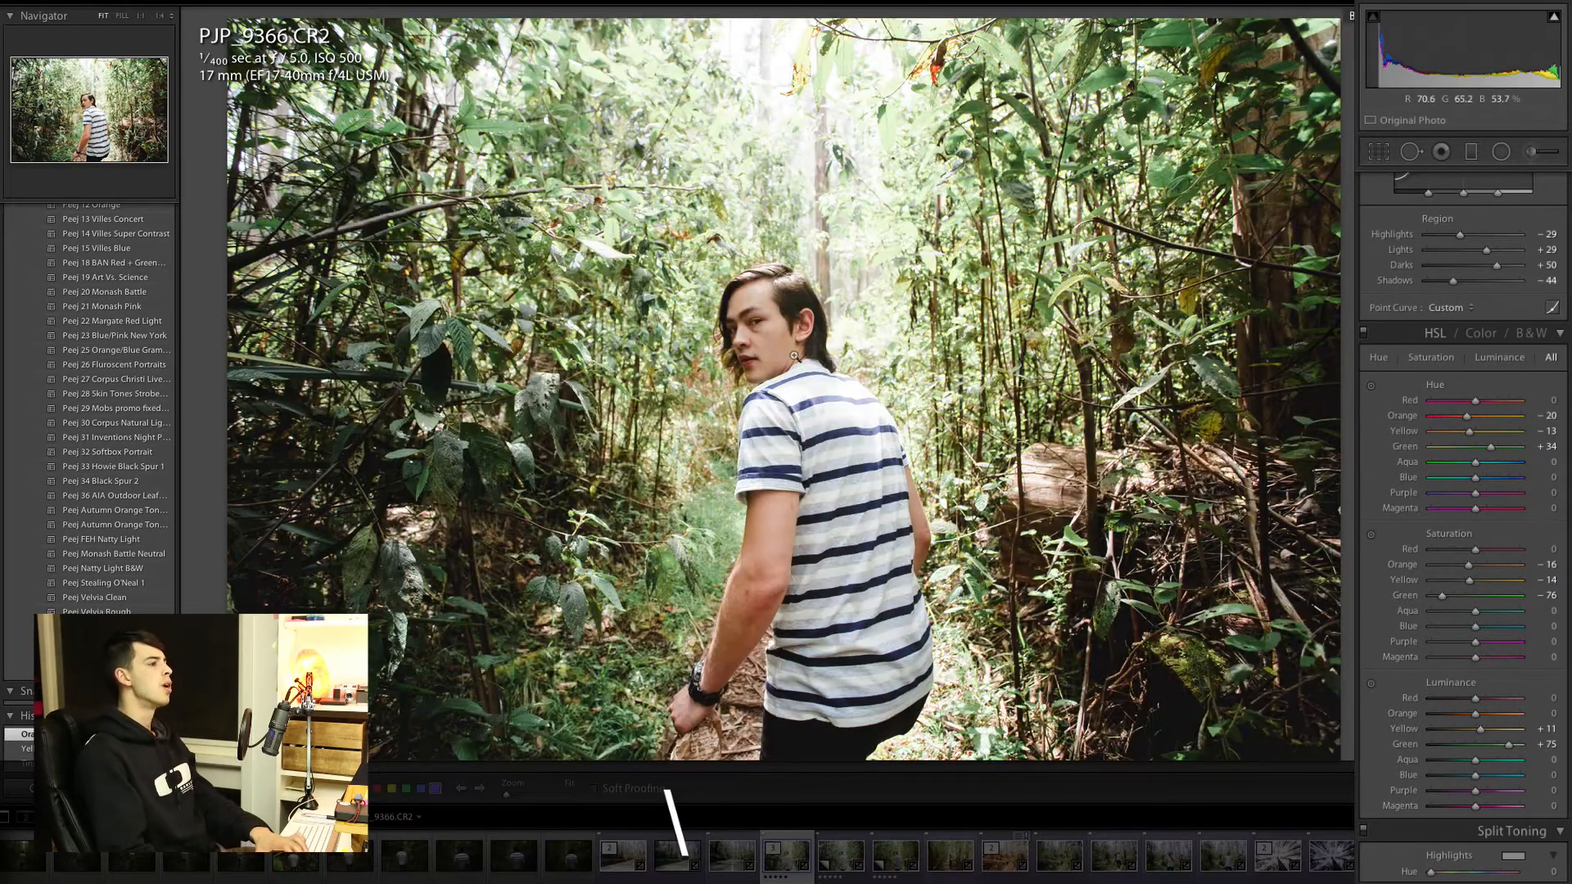
Step: Set the HSL Orange saturation to -19, checking the skin tones against the original photo
key(backslash)
key(backslash)
key(backslash)
key(backslash)
key(backslash)
key(backslash)
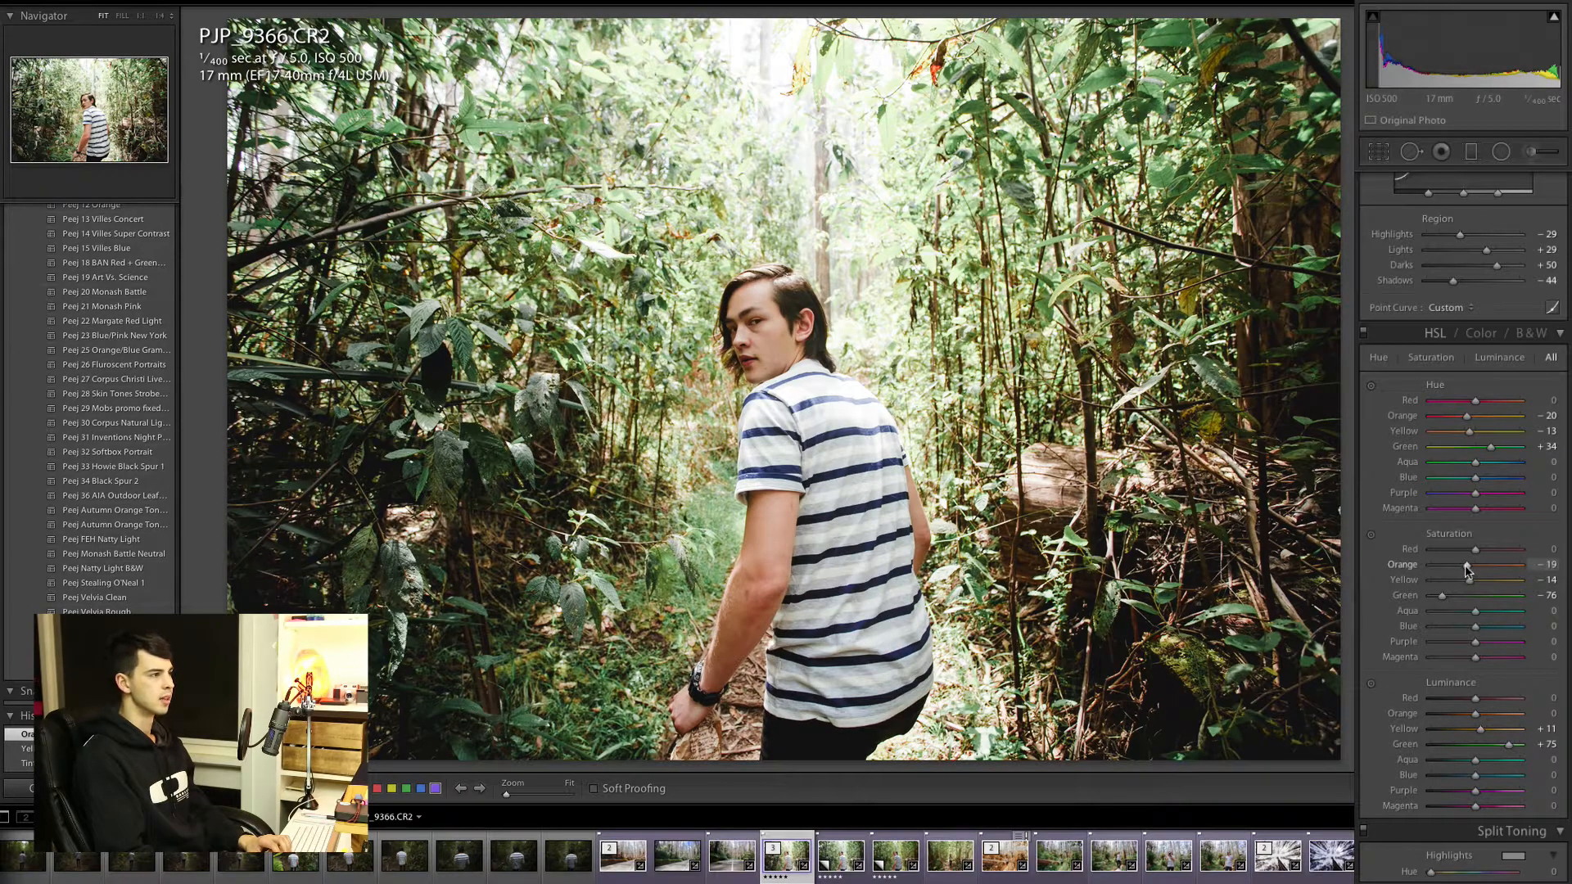
key(backslash)
key(backslash)
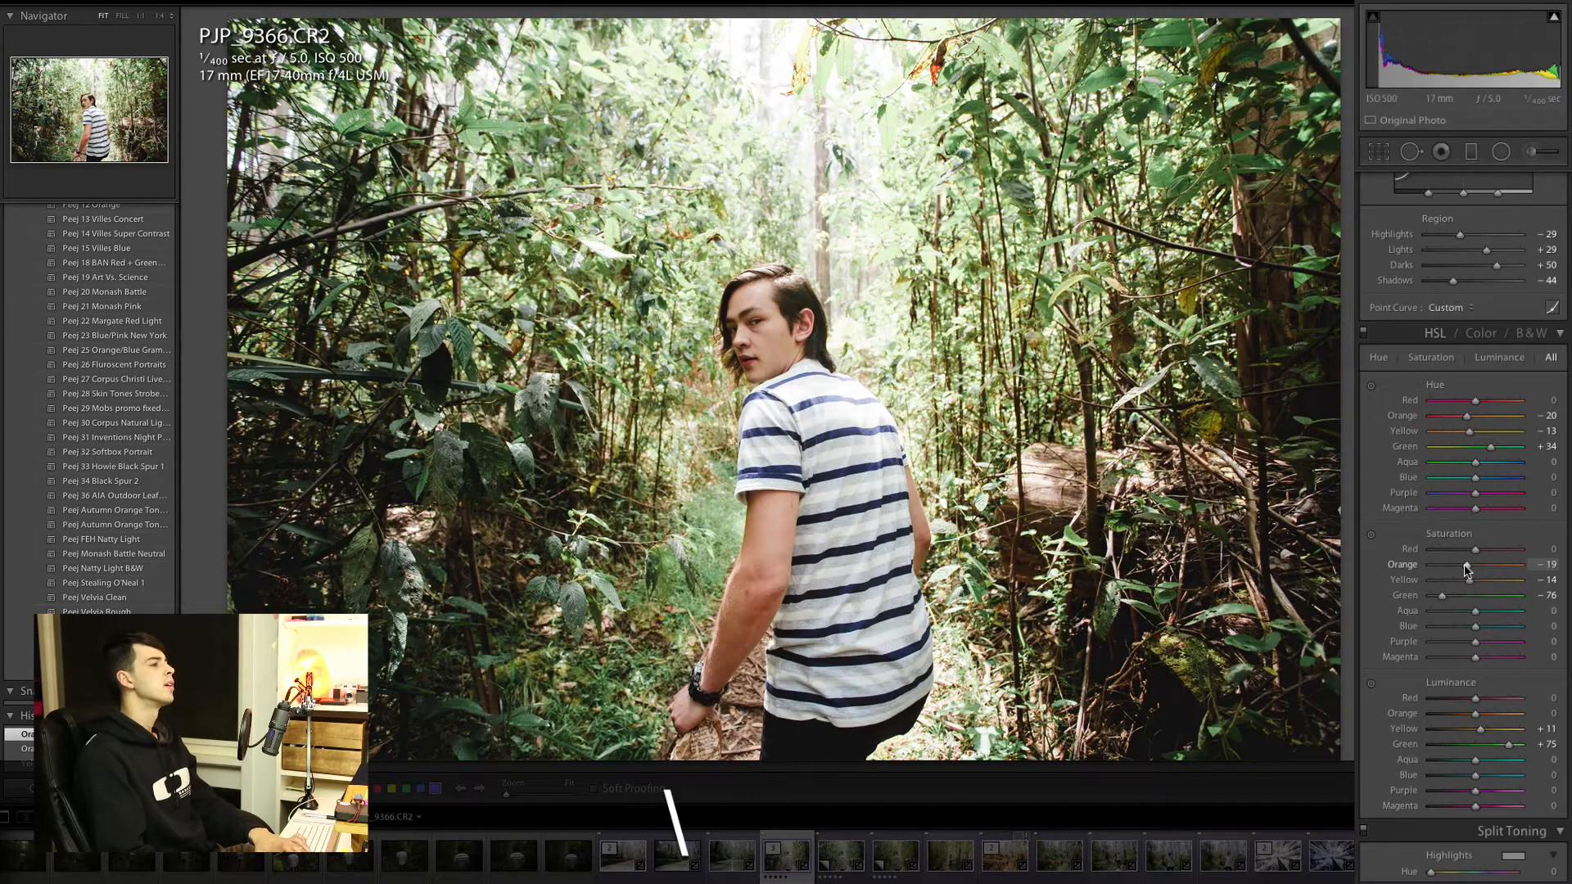
key(backslash)
key(backslash)
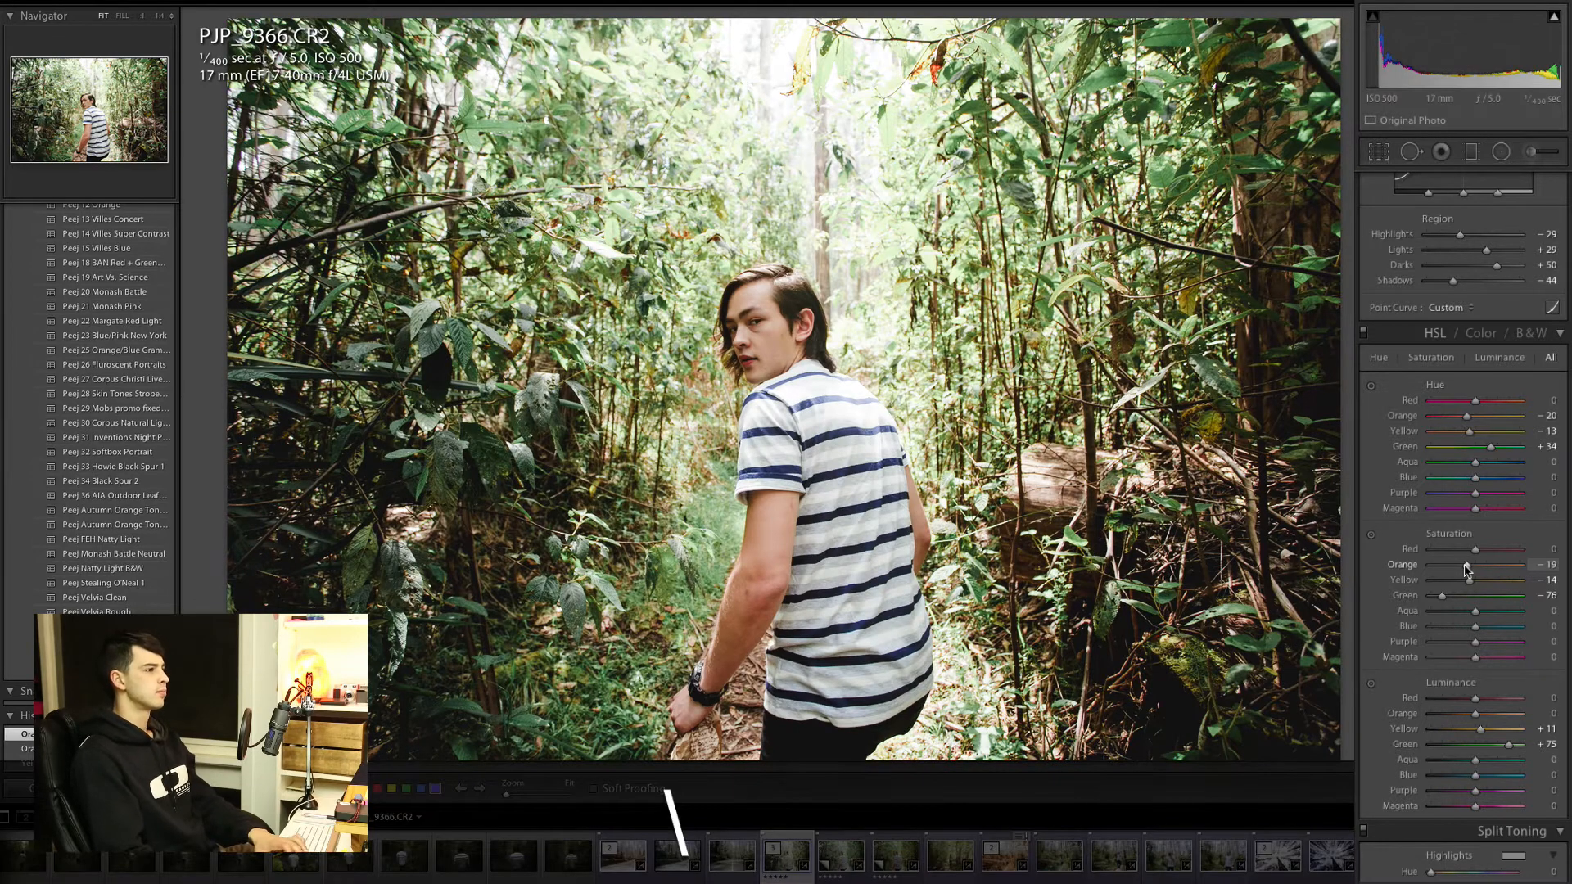
Step: Set the sharpening to Amount 41, Radius 1.3, Detail 39 and Masking 92, and inspect the subject's face up close
scroll(1479, 490, down, 10)
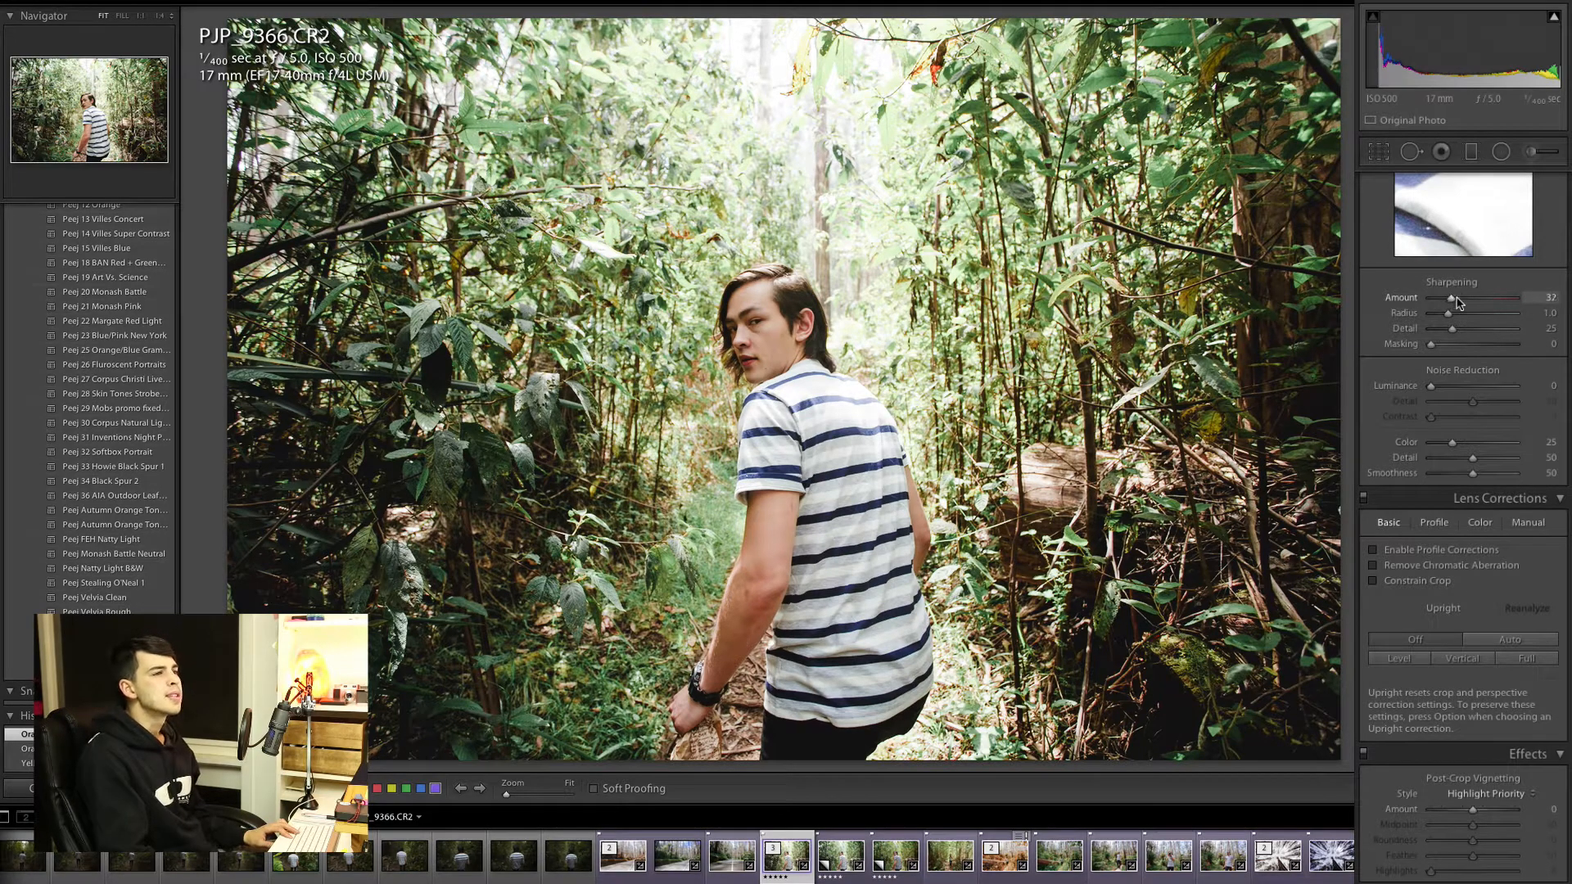
drag(1459, 300, 1461, 299)
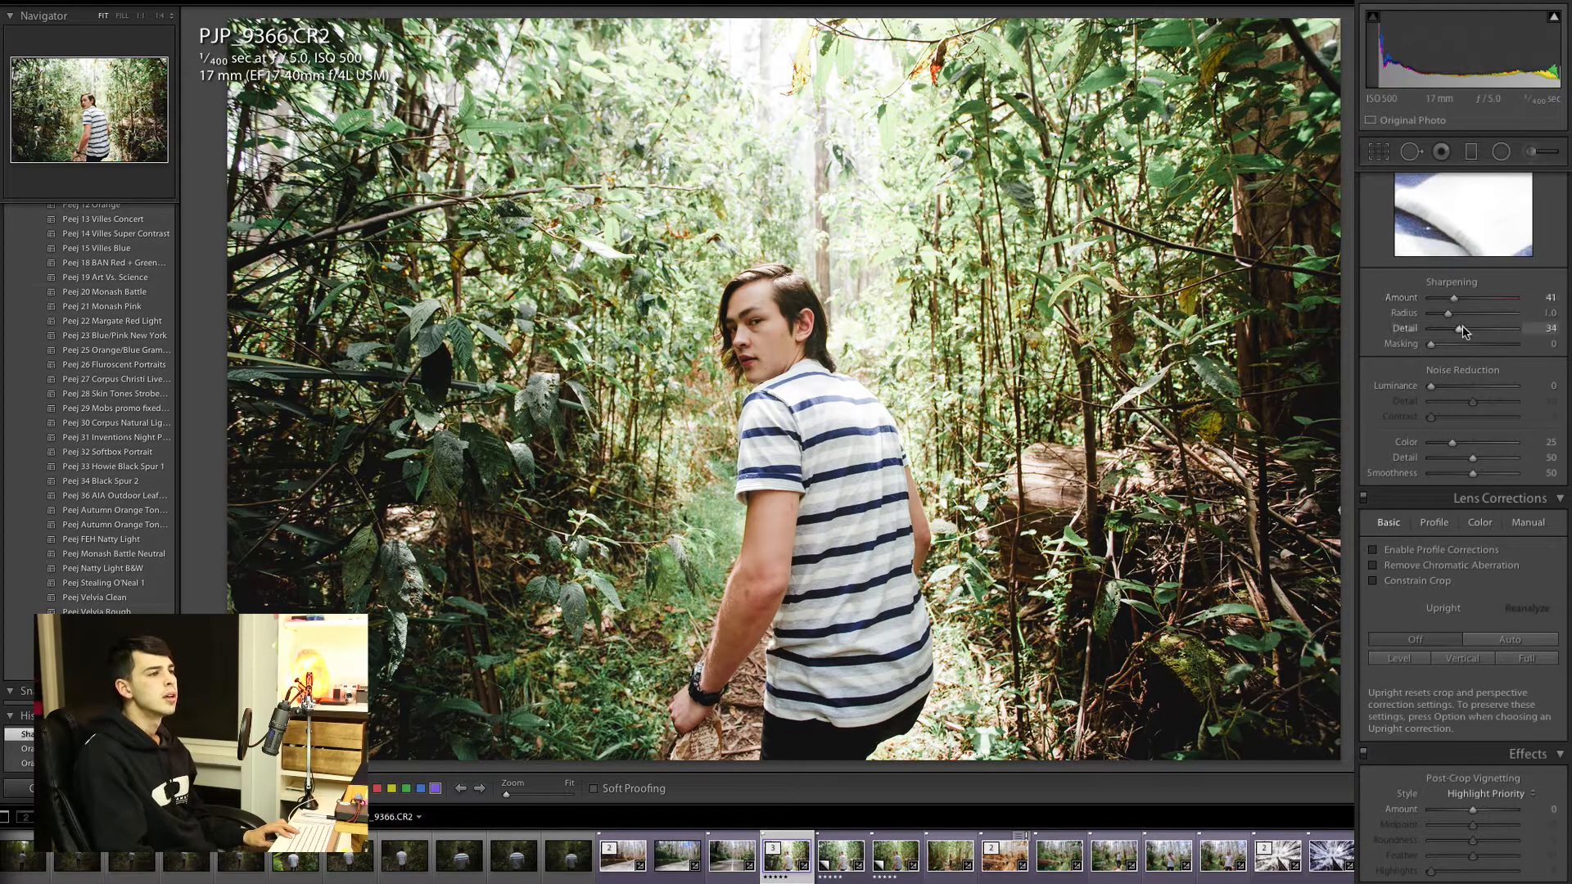
drag(1450, 315, 1509, 347)
key(alt)
click(747, 332)
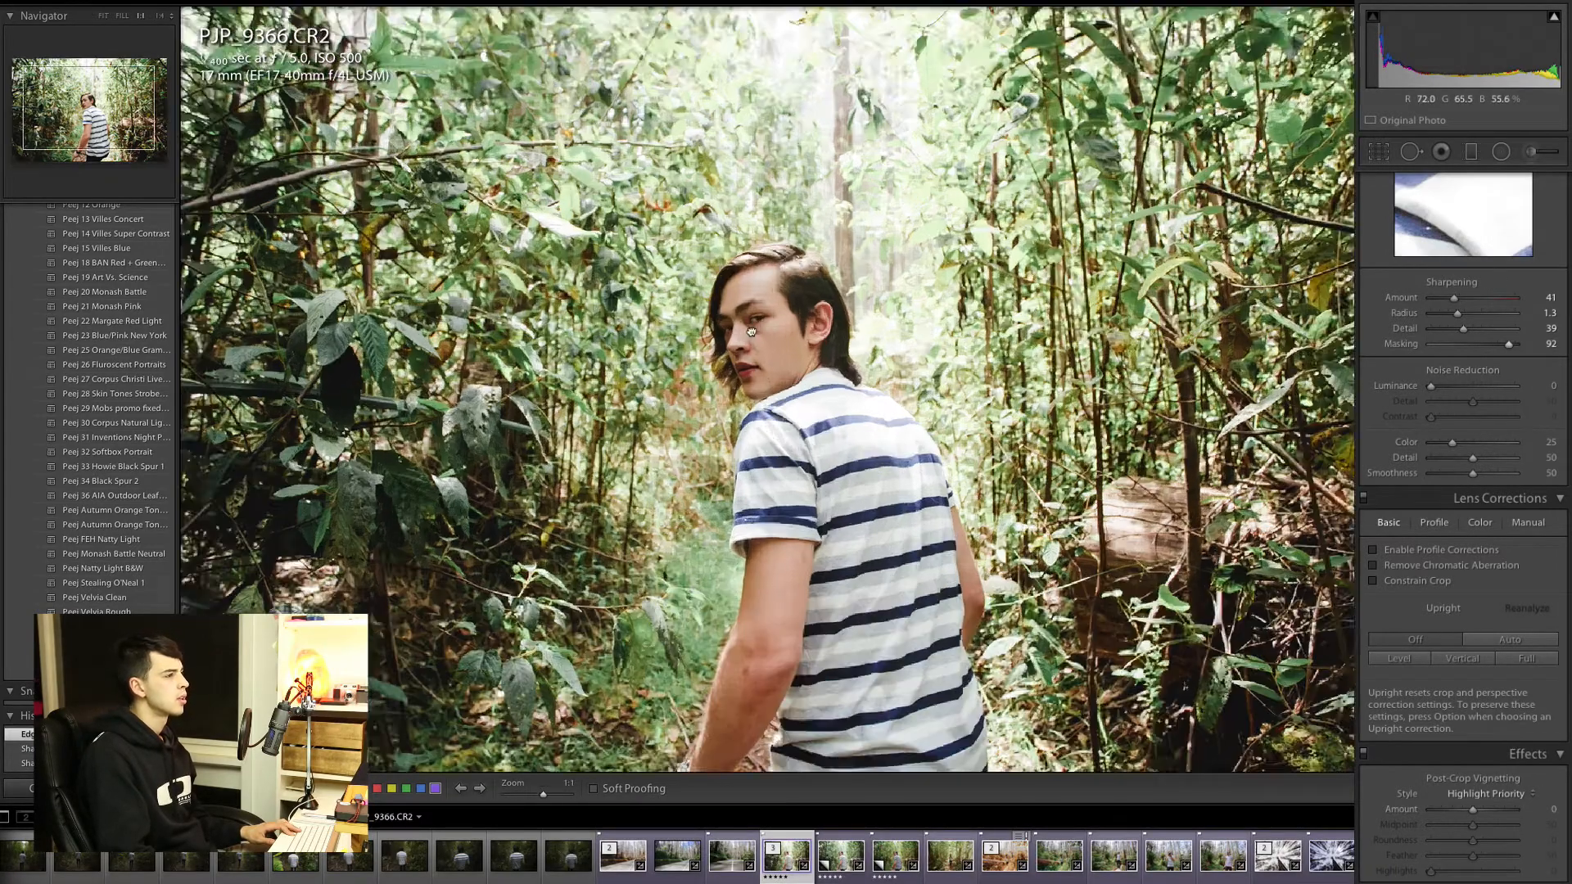
click(873, 506)
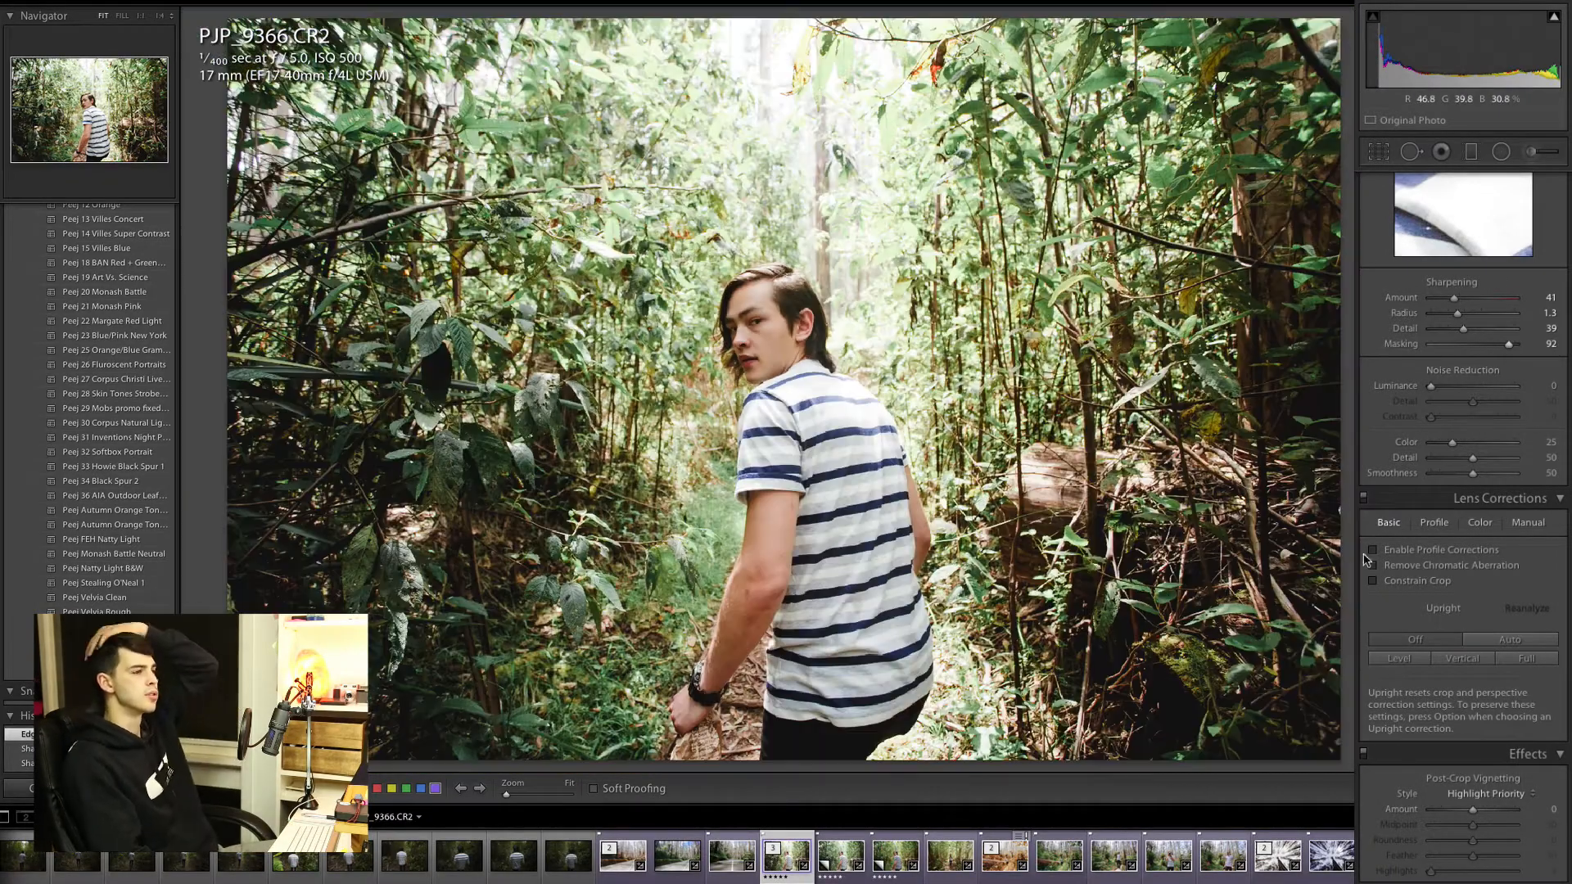
Step: Try the lens profile corrections and turn on chromatic aberration removal
click(1374, 551)
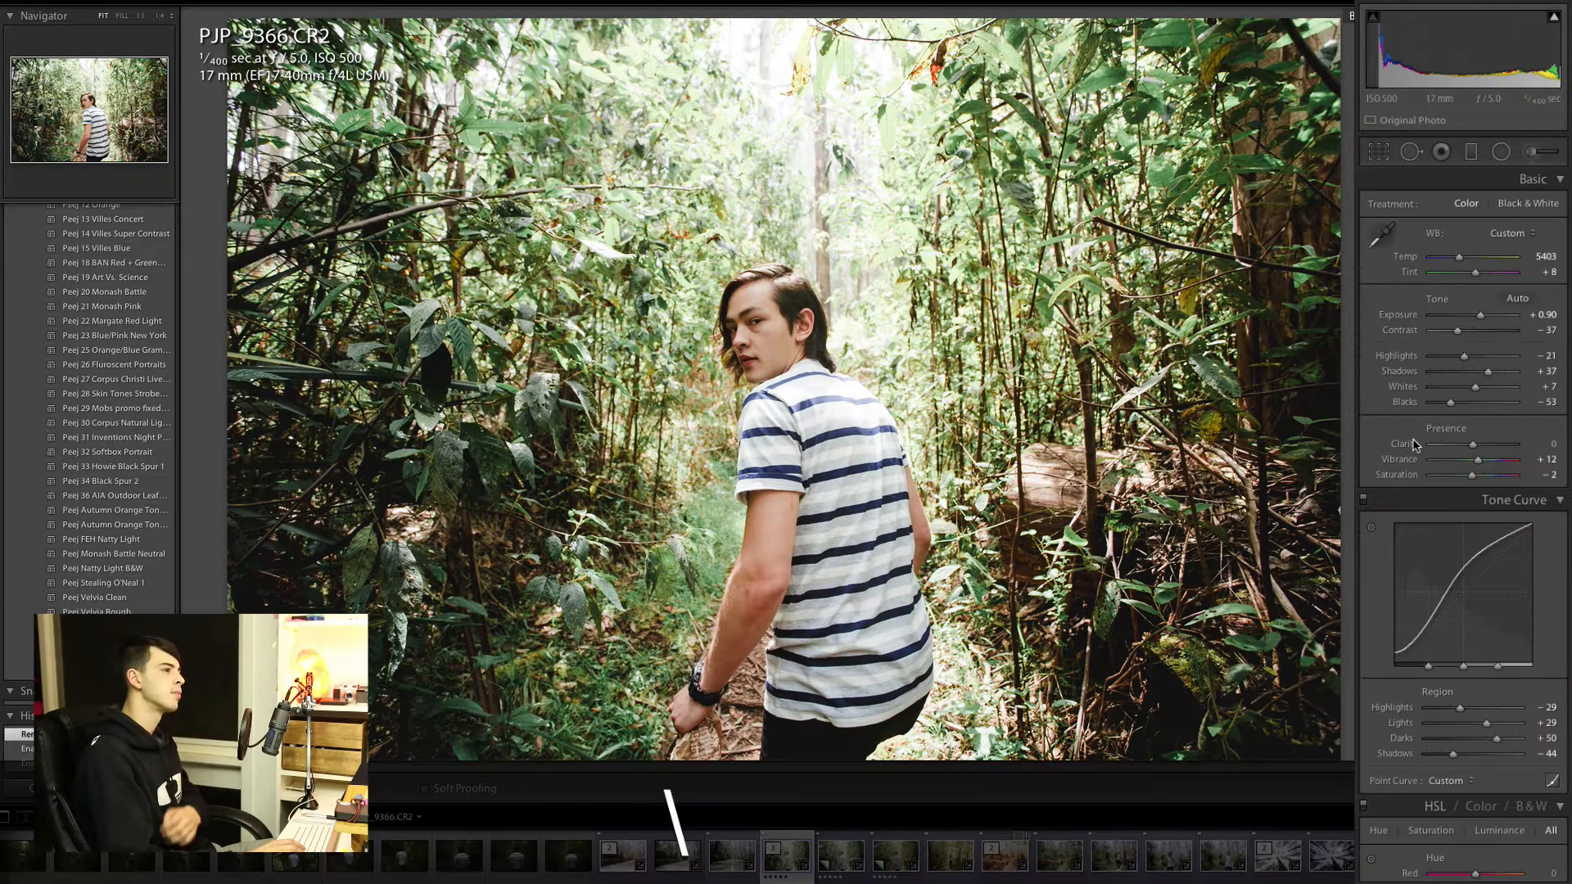
Step: Compare the finished edit with the original photo, including in an enlarged view
key(backslash)
key(backslash)
key(backslash)
key(backslash)
key(backslash)
key(backslash)
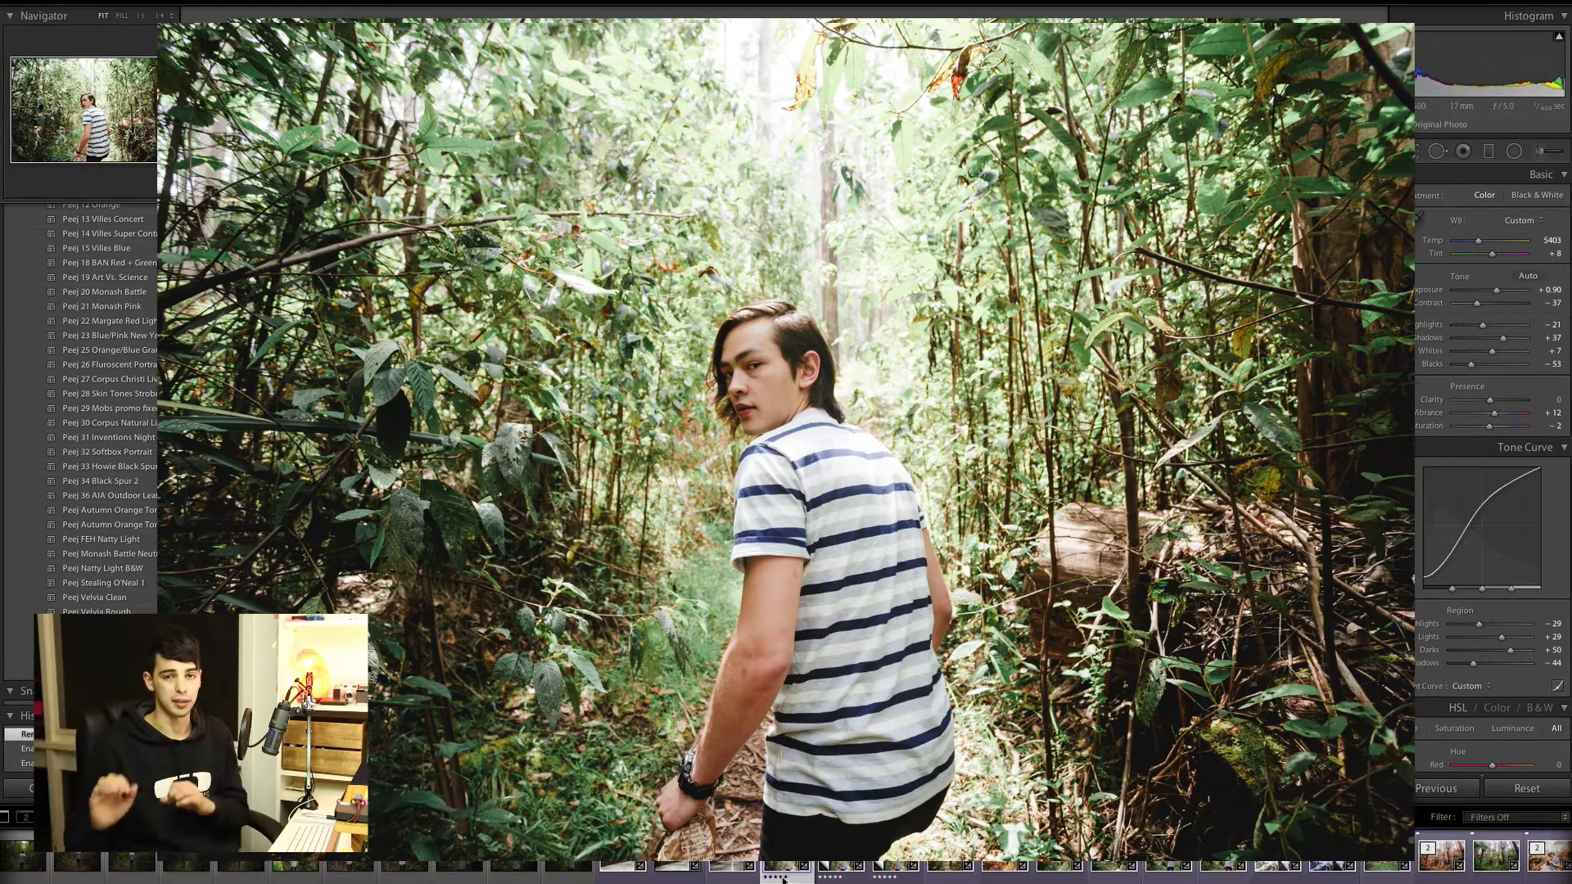
key(backslash)
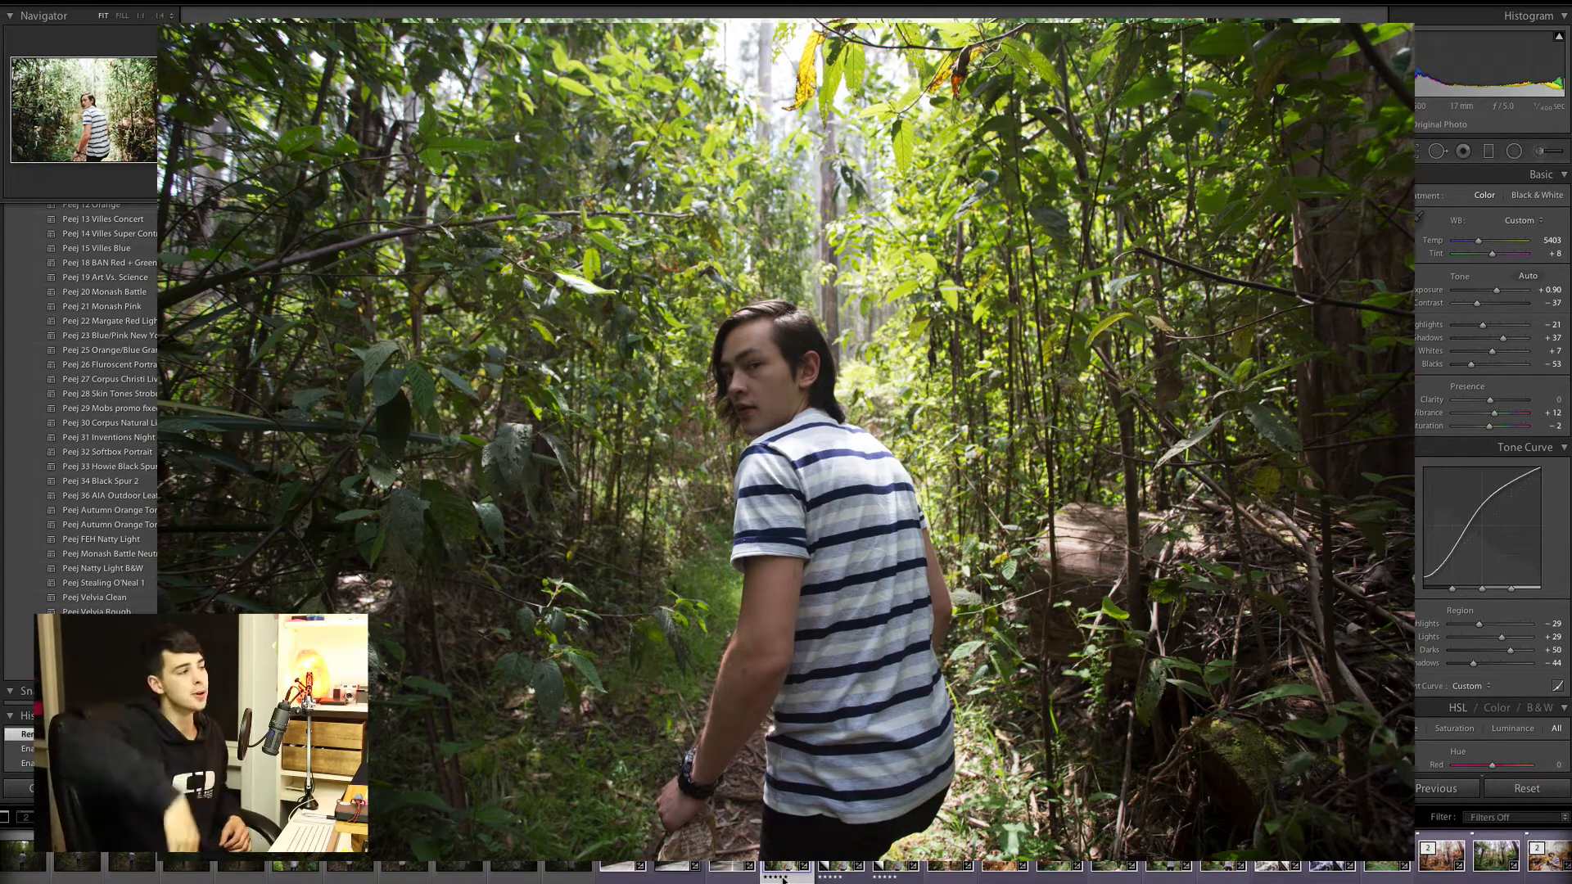
key(backslash)
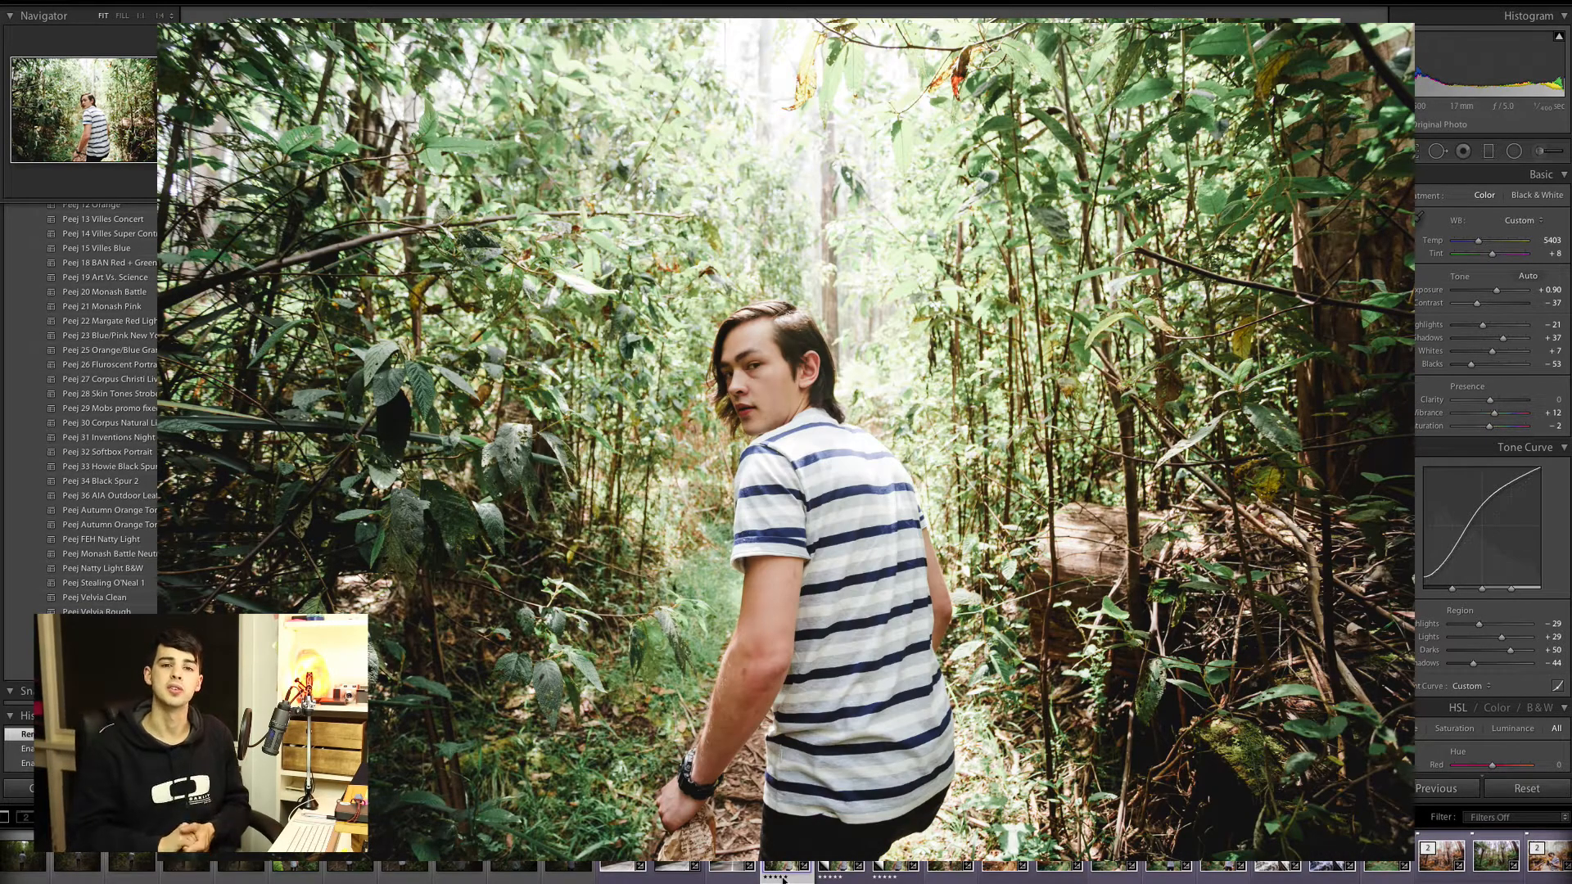
key(backslash)
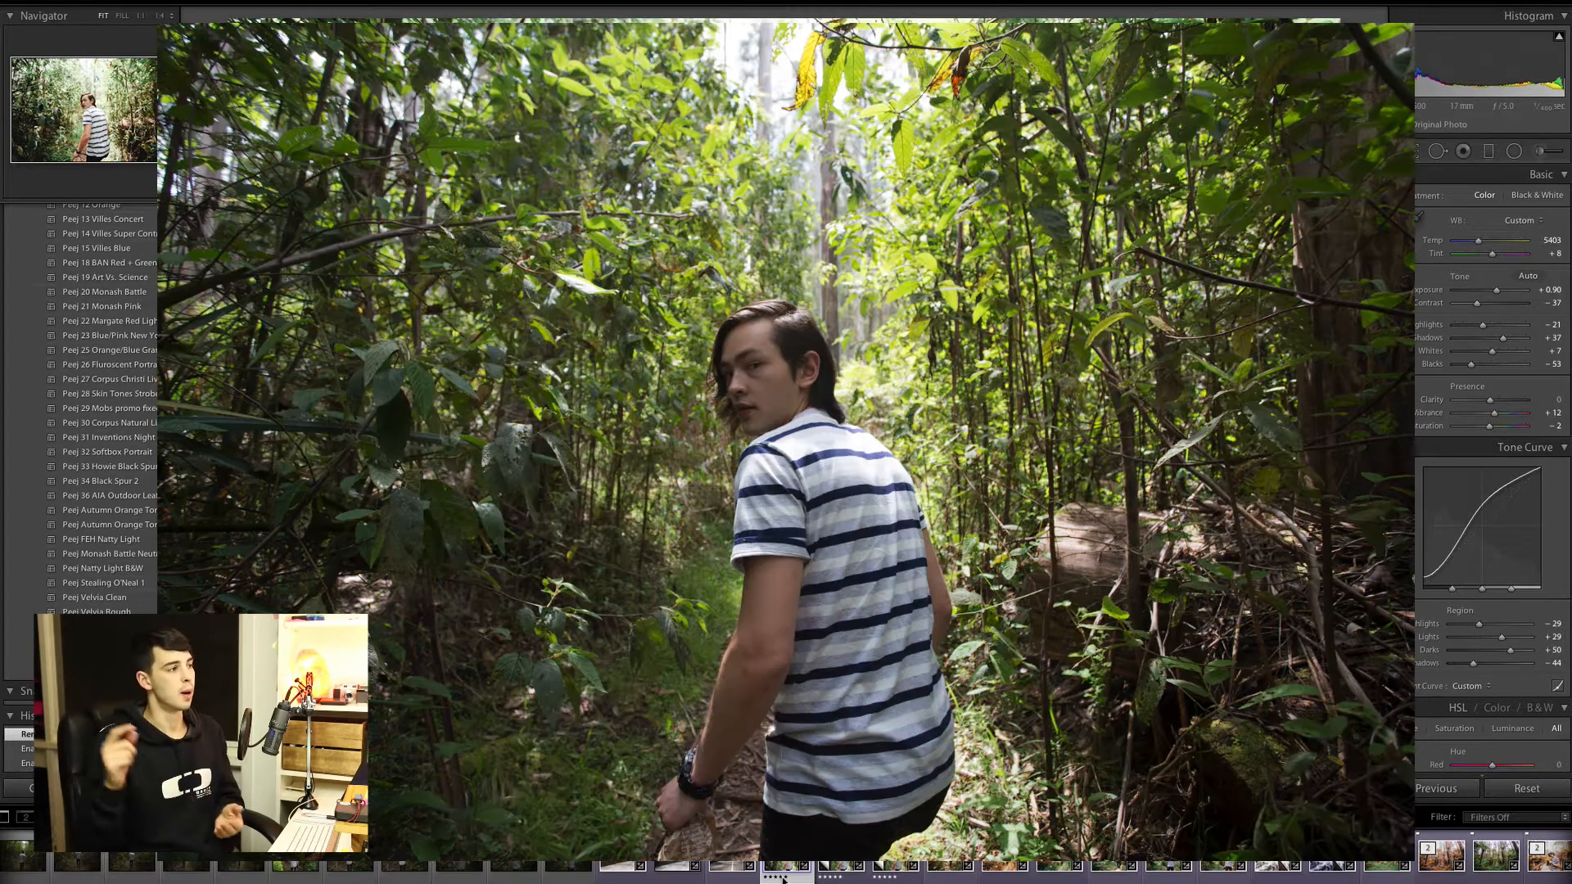
key(backslash)
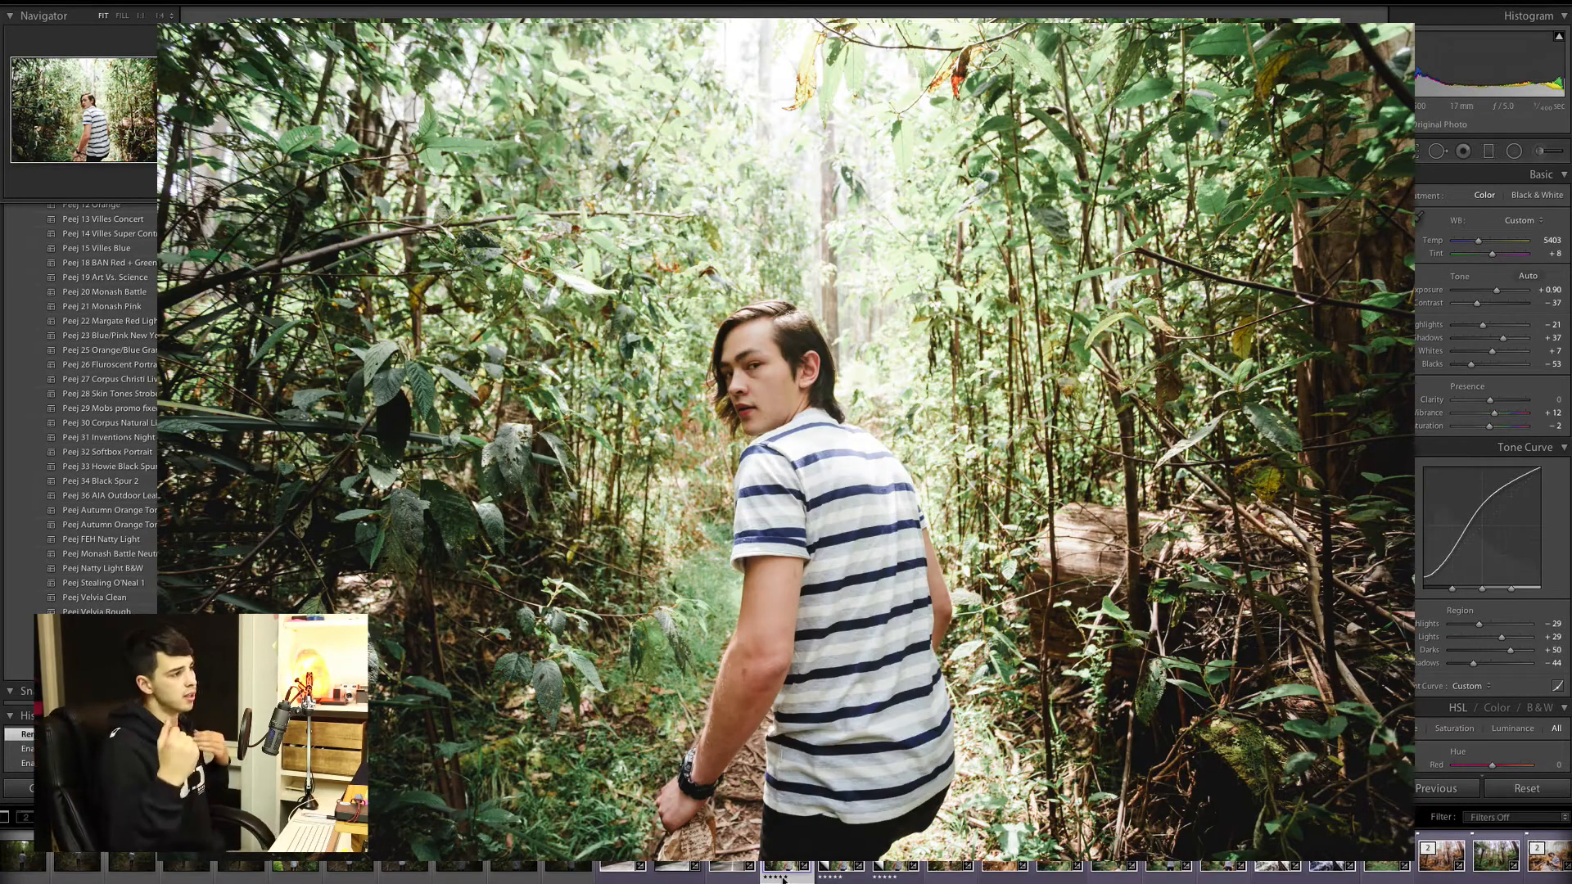
key(backslash)
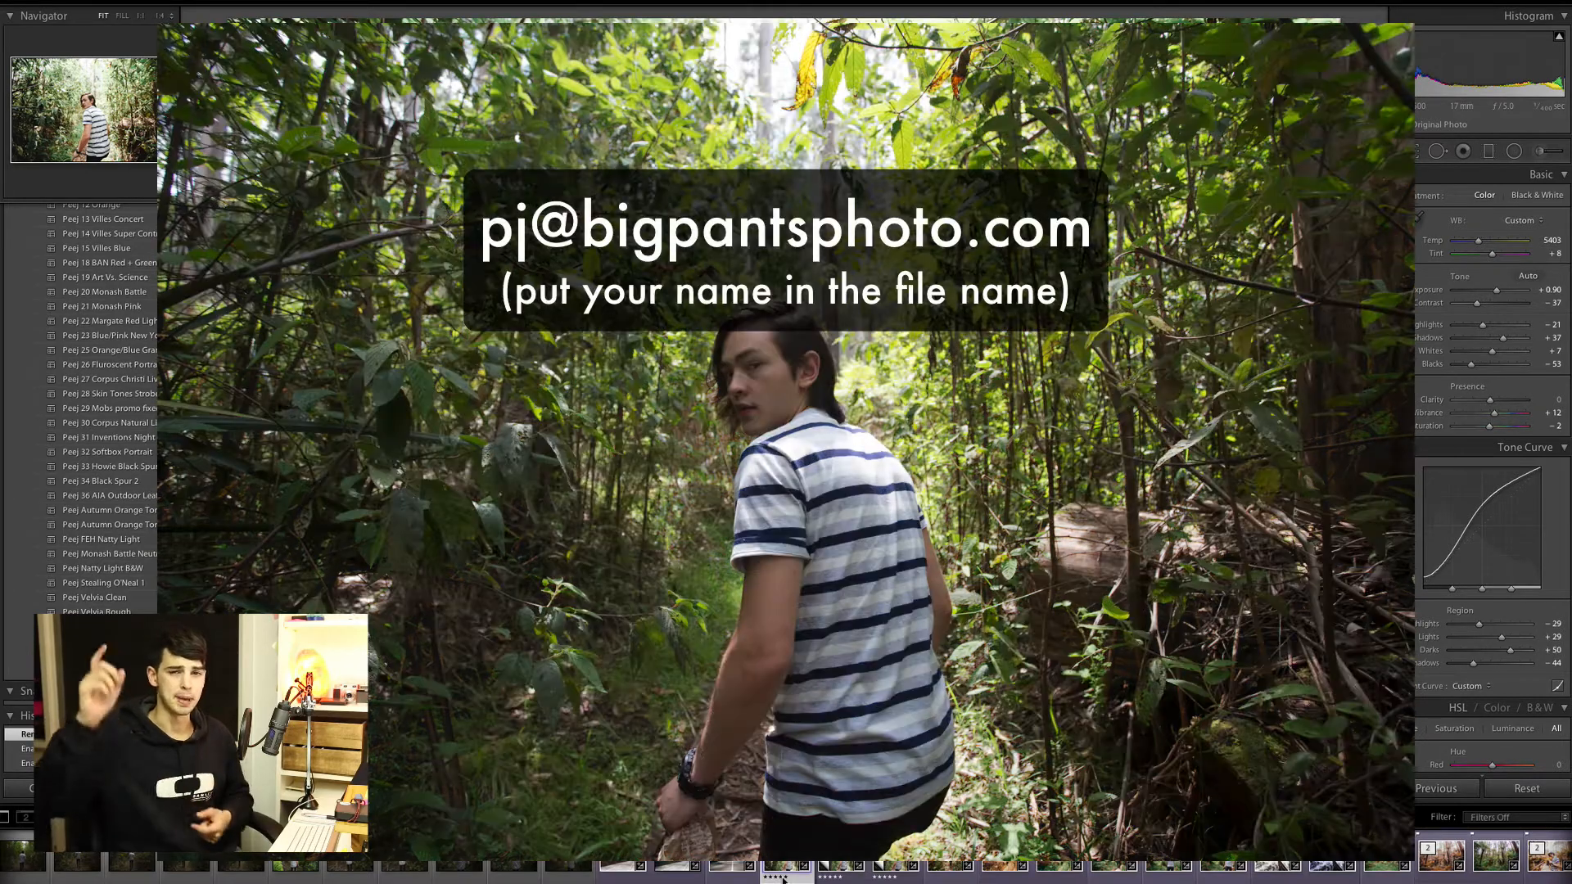
key(backslash)
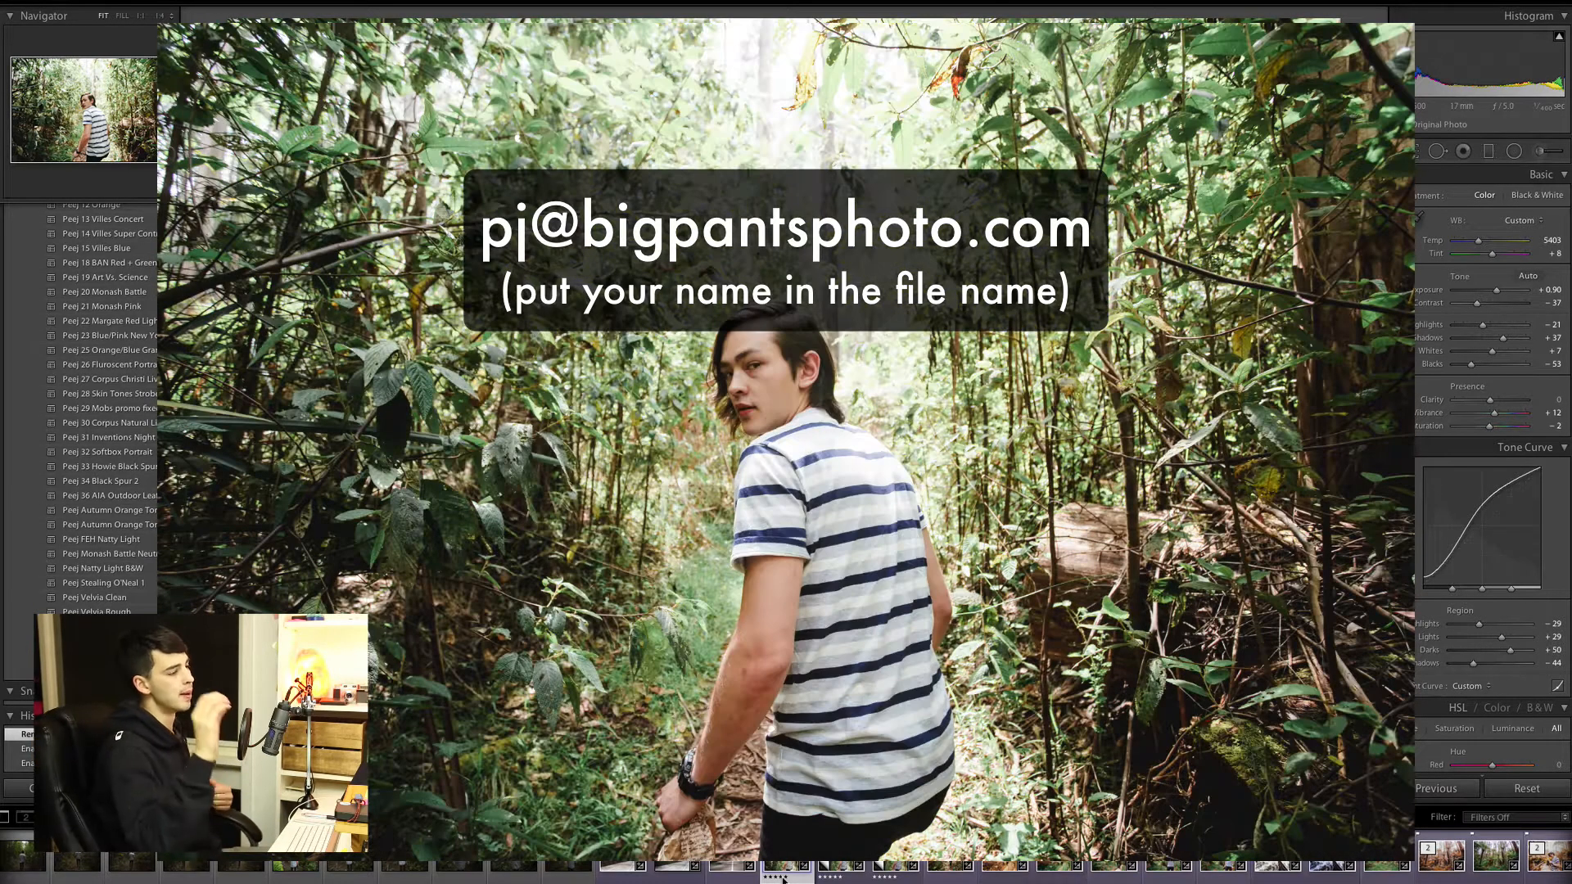